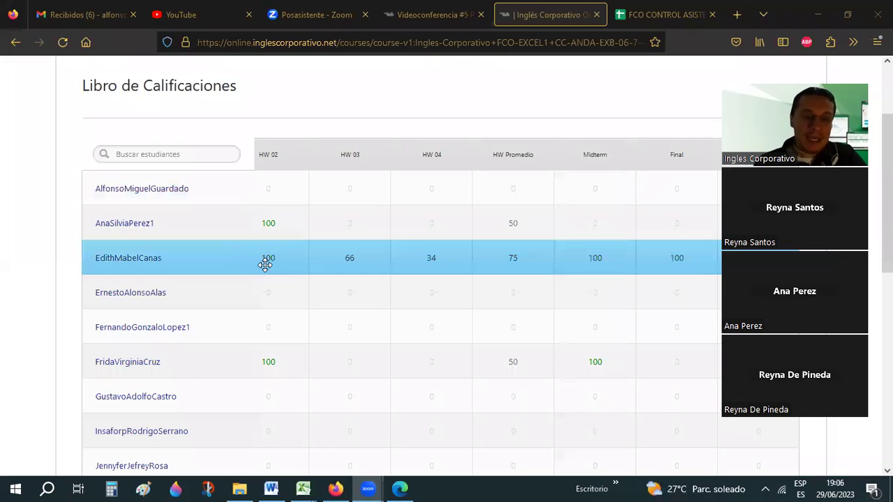
Scroll up and down through the current Inglés Corporativo course page to review it
{"action": "scroll", "coordinate": [265, 258], "scroll_direction": "down", "scroll_amount": 2}
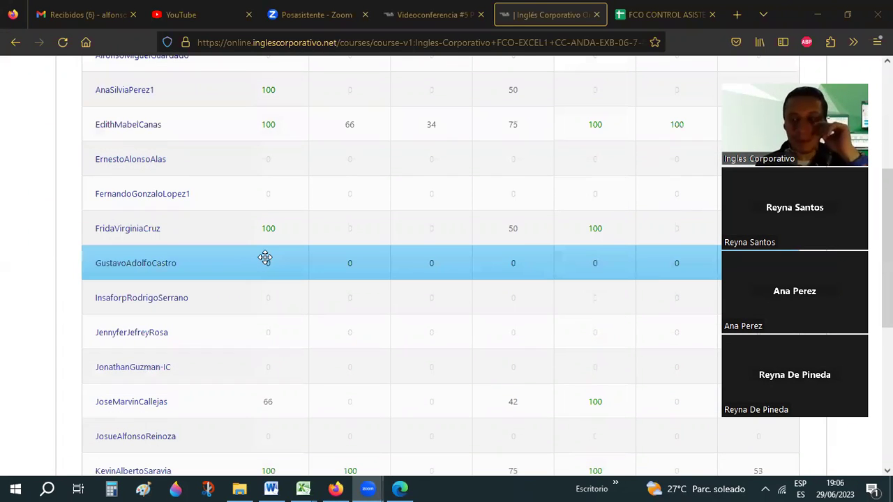
{"action": "scroll", "coordinate": [261, 248], "scroll_direction": "down", "scroll_amount": 1}
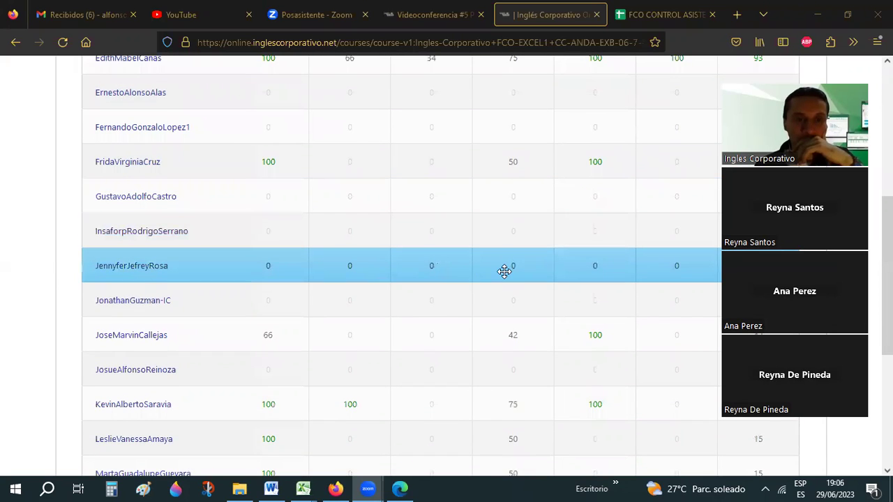
{"action": "scroll", "coordinate": [504, 270], "scroll_direction": "up", "scroll_amount": 1}
{"action": "scroll", "coordinate": [505, 271], "scroll_direction": "up", "scroll_amount": 1}
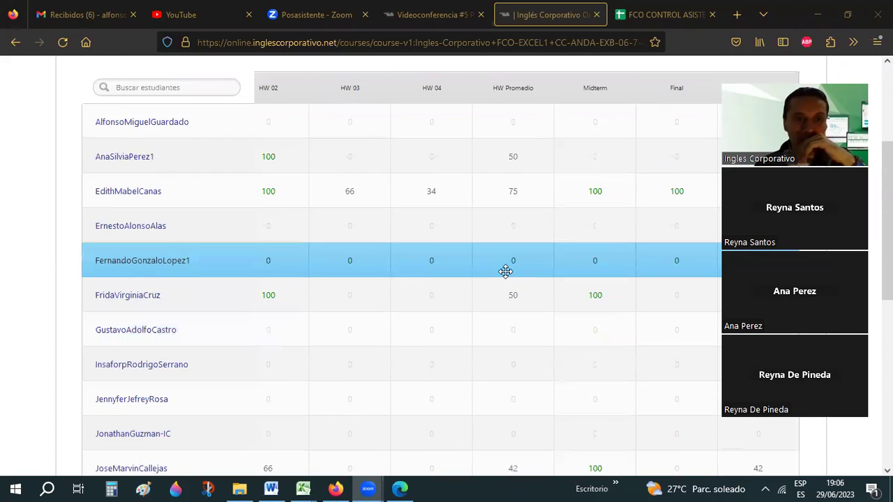
{"action": "scroll", "coordinate": [505, 272], "scroll_direction": "down", "scroll_amount": 1}
{"action": "scroll", "coordinate": [505, 271], "scroll_direction": "up", "scroll_amount": 1}
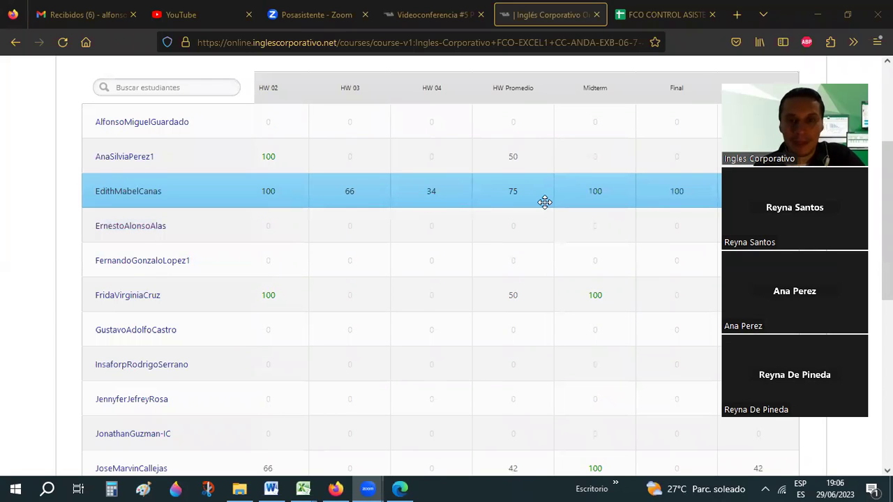
{"action": "mouse_move", "coordinate": [545, 202]}
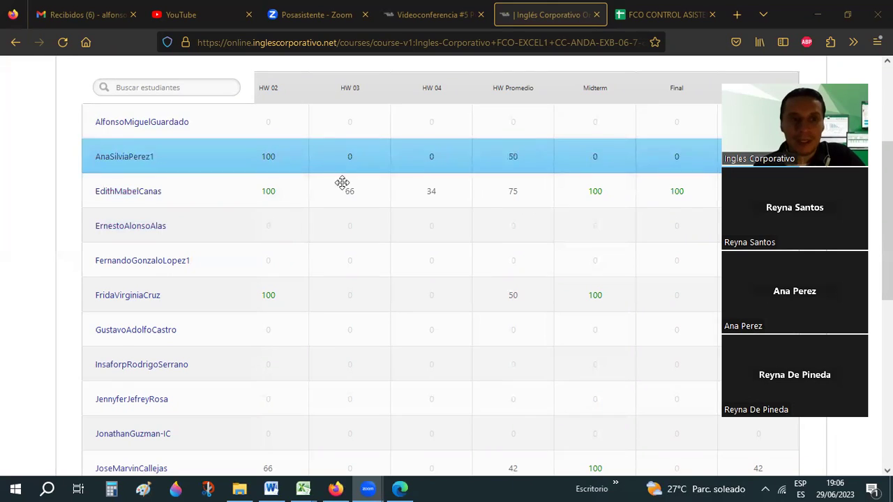
{"action": "scroll", "coordinate": [245, 221], "scroll_direction": "down", "scroll_amount": 4}
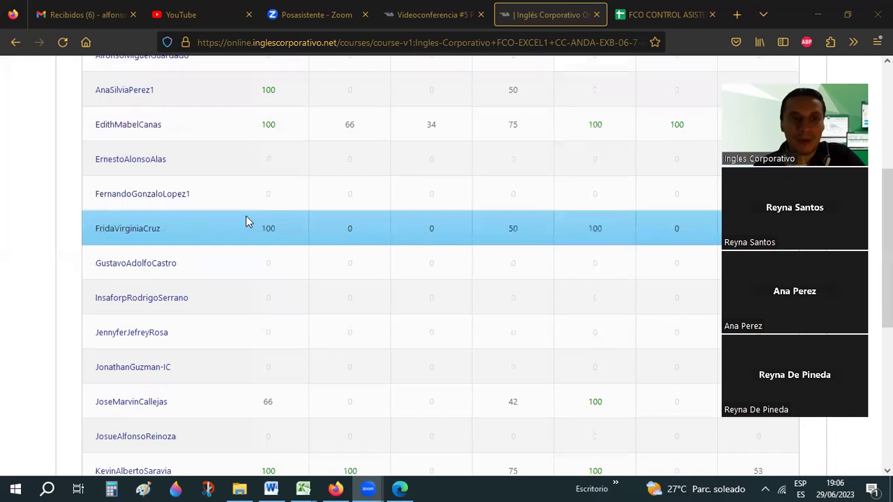
{"action": "scroll", "coordinate": [356, 250], "scroll_direction": "down", "scroll_amount": 3}
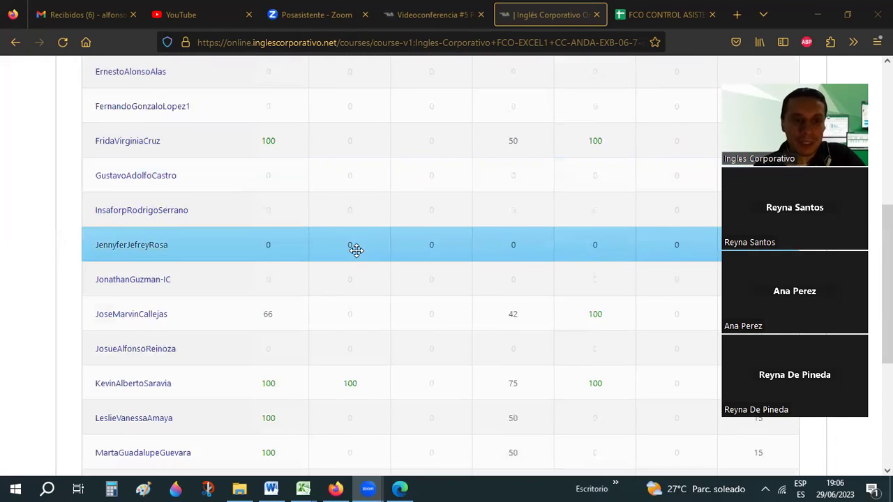
{"action": "scroll", "coordinate": [357, 251], "scroll_direction": "down", "scroll_amount": 3}
{"action": "scroll", "coordinate": [356, 250], "scroll_direction": "down", "scroll_amount": 2}
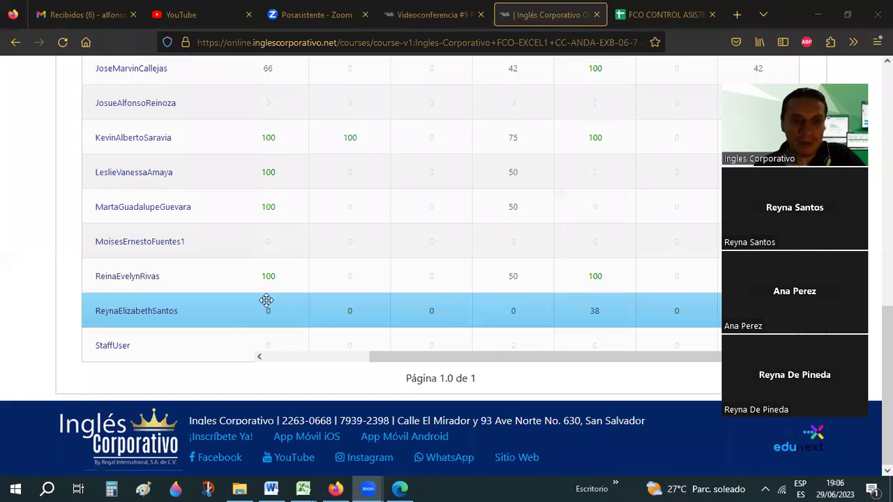
{"action": "scroll", "coordinate": [271, 293], "scroll_direction": "up", "scroll_amount": 2}
{"action": "scroll", "coordinate": [272, 291], "scroll_direction": "up", "scroll_amount": 1}
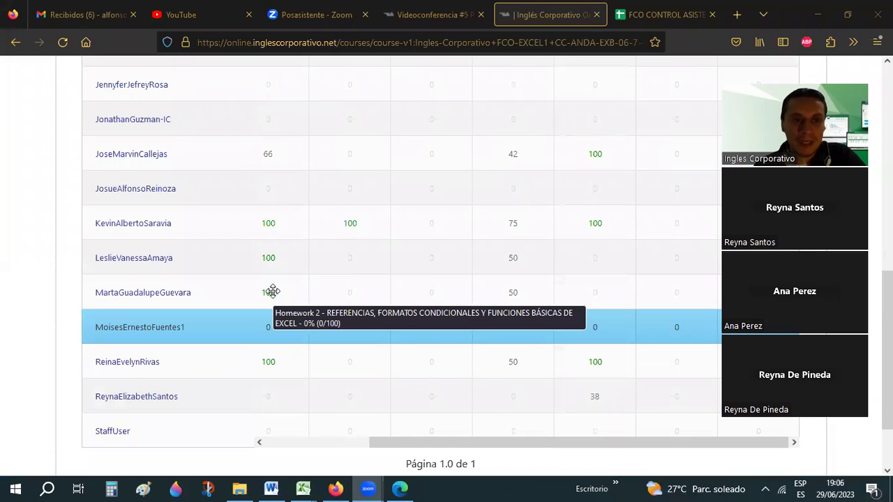
{"action": "scroll", "coordinate": [272, 290], "scroll_direction": "up", "scroll_amount": 2}
{"action": "scroll", "coordinate": [272, 288], "scroll_direction": "up", "scroll_amount": 3}
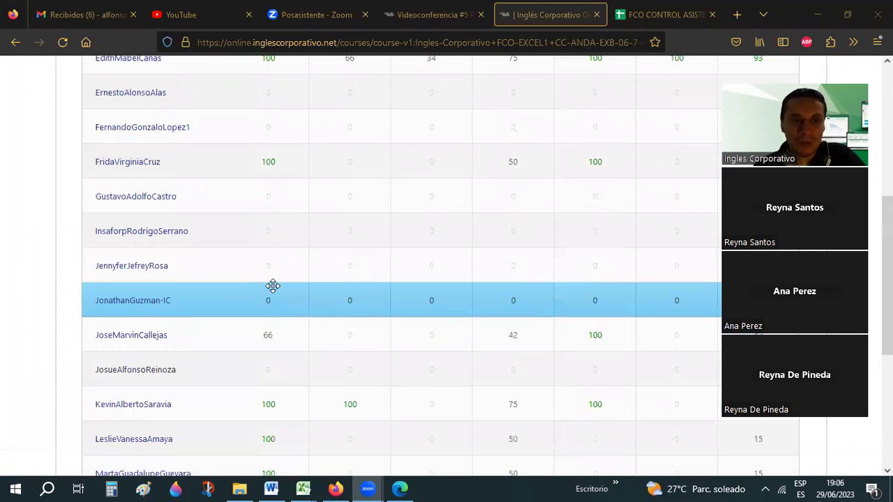
{"action": "scroll", "coordinate": [272, 286], "scroll_direction": "up", "scroll_amount": 2}
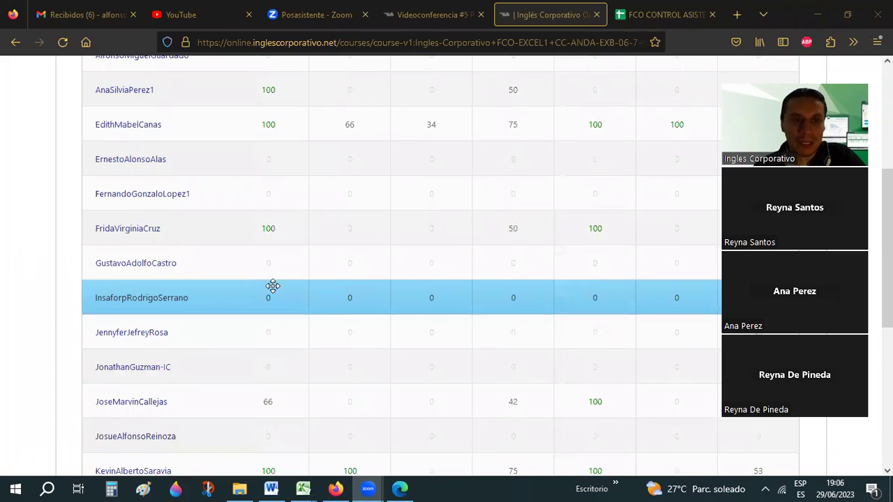
{"action": "scroll", "coordinate": [282, 243], "scroll_direction": "up", "scroll_amount": 2}
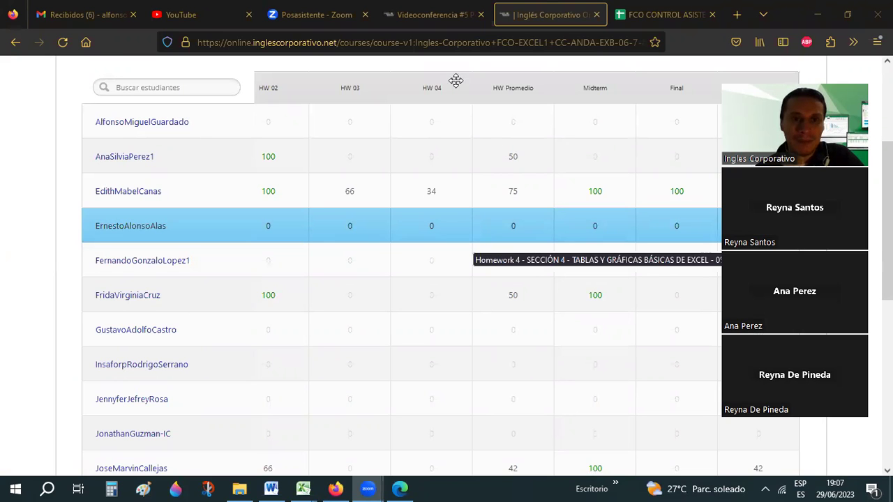
Go to the Videoconferencia #5 course tab and open the 1.6 Laboratorio 2 unit
{"action": "key", "text": "ctrl+2"}
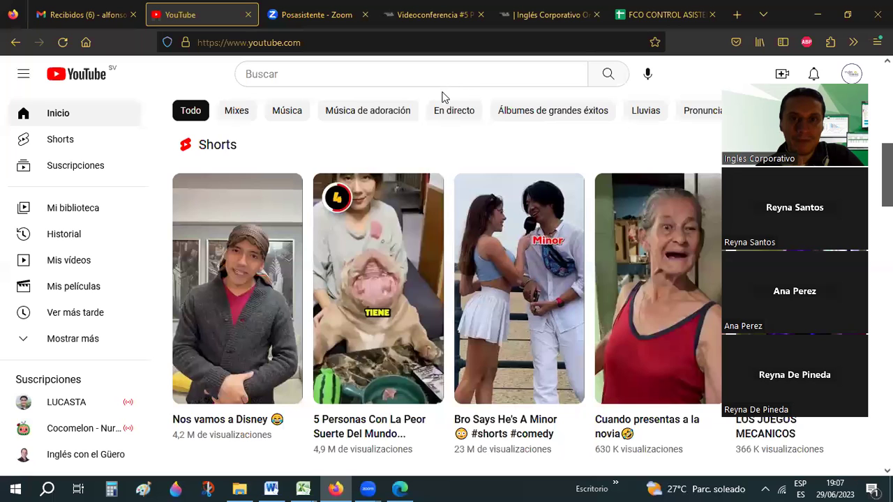
{"action": "key", "text": "ctrl+4"}
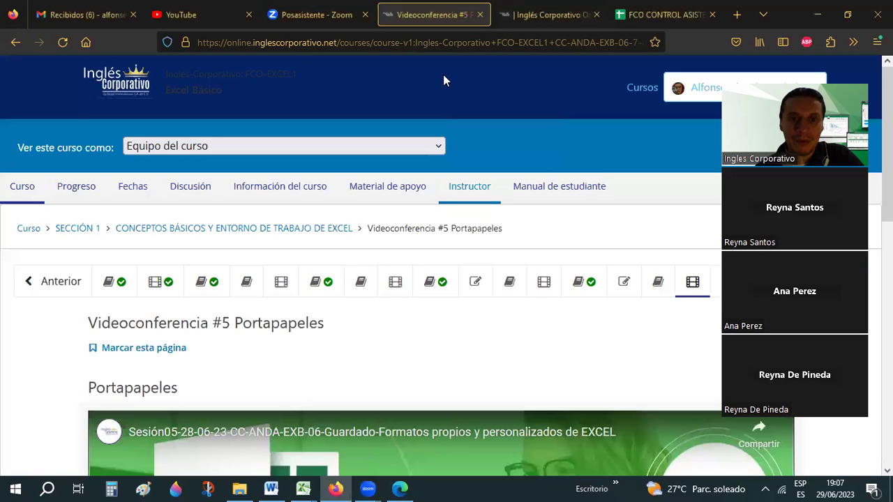
{"action": "scroll", "coordinate": [628, 218], "scroll_direction": "down", "scroll_amount": 2}
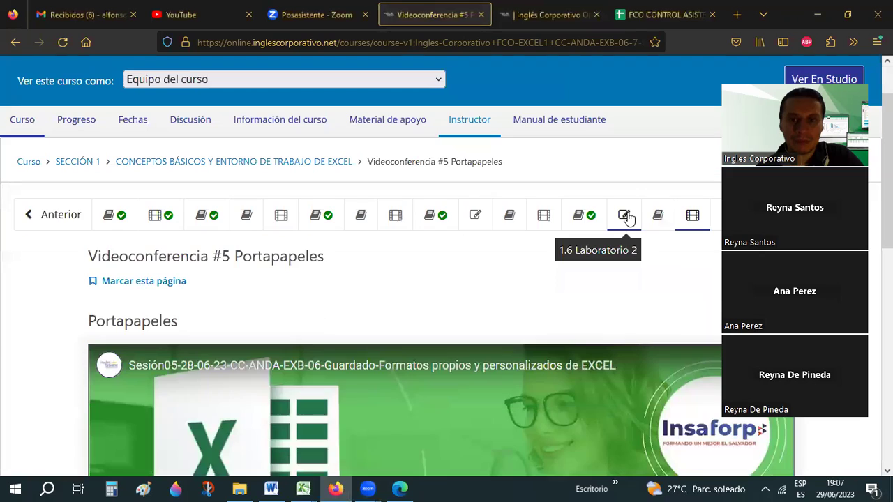
{"action": "left_click", "coordinate": [626, 218]}
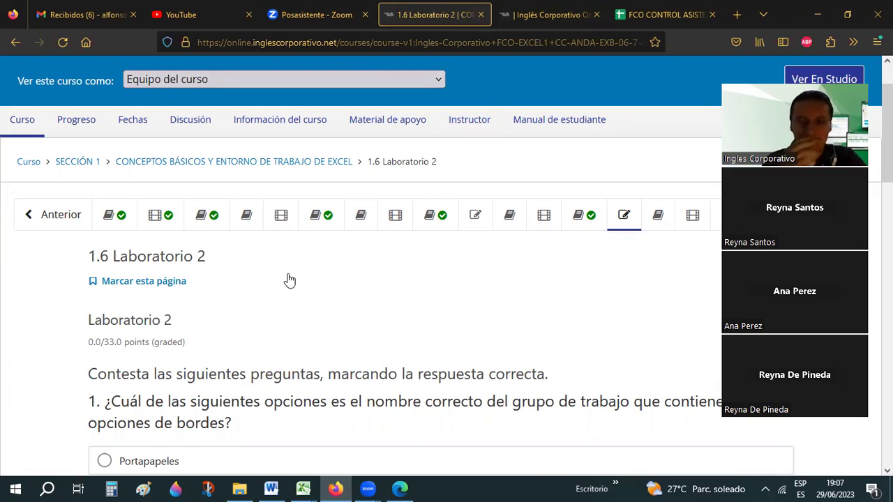
Scroll through the Laboratorio 2 quiz questions
{"action": "scroll", "coordinate": [290, 280], "scroll_direction": "down", "scroll_amount": 4}
{"action": "scroll", "coordinate": [289, 279], "scroll_direction": "down", "scroll_amount": 1}
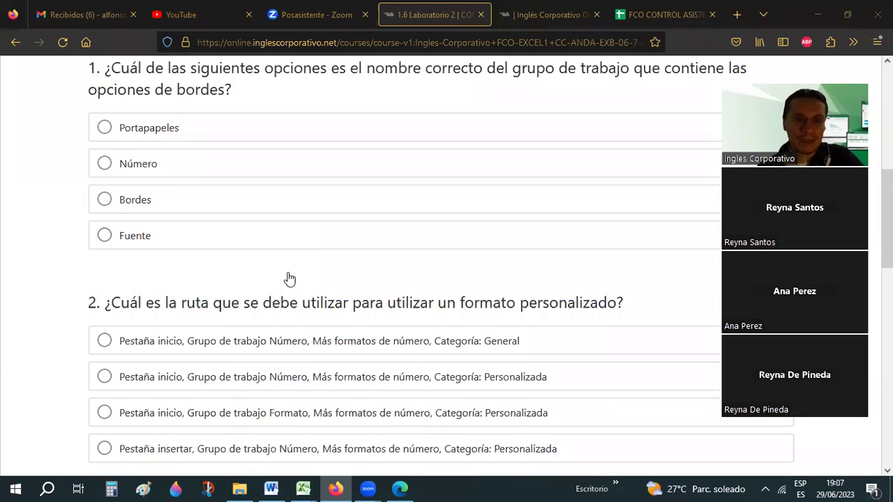
{"action": "scroll", "coordinate": [289, 279], "scroll_direction": "down", "scroll_amount": 2}
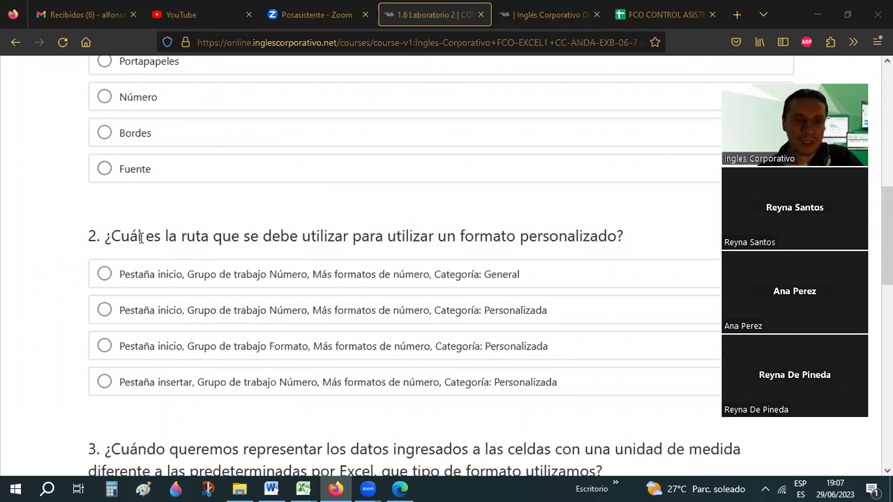
{"action": "scroll", "coordinate": [141, 237], "scroll_direction": "down", "scroll_amount": 4}
{"action": "scroll", "coordinate": [141, 239], "scroll_direction": "down", "scroll_amount": 5}
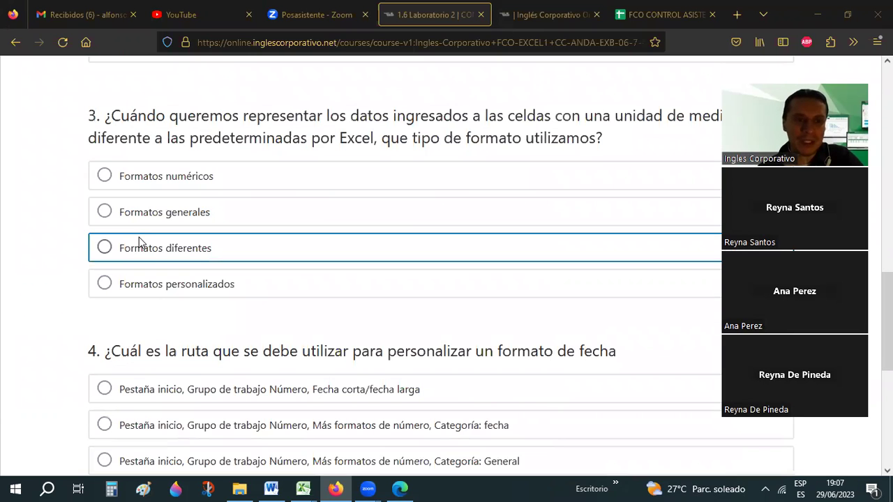
{"action": "scroll", "coordinate": [139, 241], "scroll_direction": "down", "scroll_amount": 4}
{"action": "scroll", "coordinate": [138, 241], "scroll_direction": "up", "scroll_amount": 4}
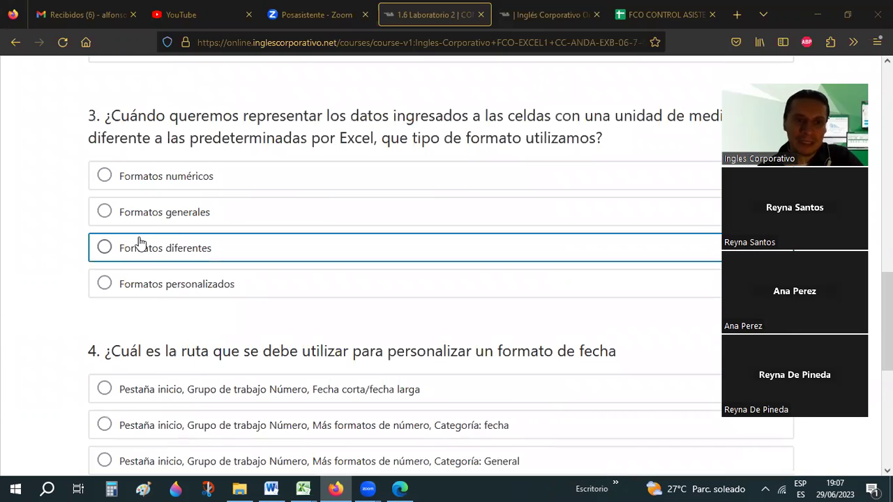
{"action": "scroll", "coordinate": [140, 240], "scroll_direction": "up", "scroll_amount": 15}
{"action": "scroll", "coordinate": [359, 164], "scroll_direction": "down", "scroll_amount": 3}
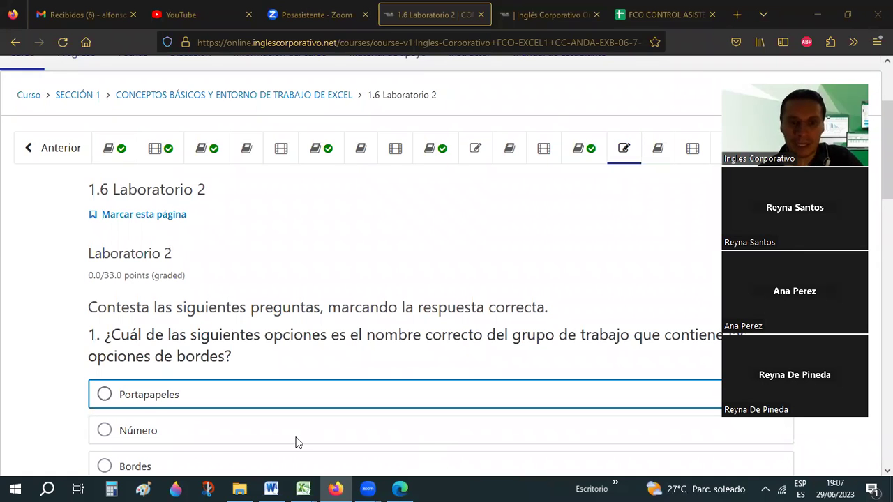
Bring up the Excel workbook briefly, then return to the Inglés Corporativo gradebook tab in Firefox
{"action": "mouse_move", "coordinate": [303, 488]}
{"action": "left_click", "coordinate": [237, 429]}
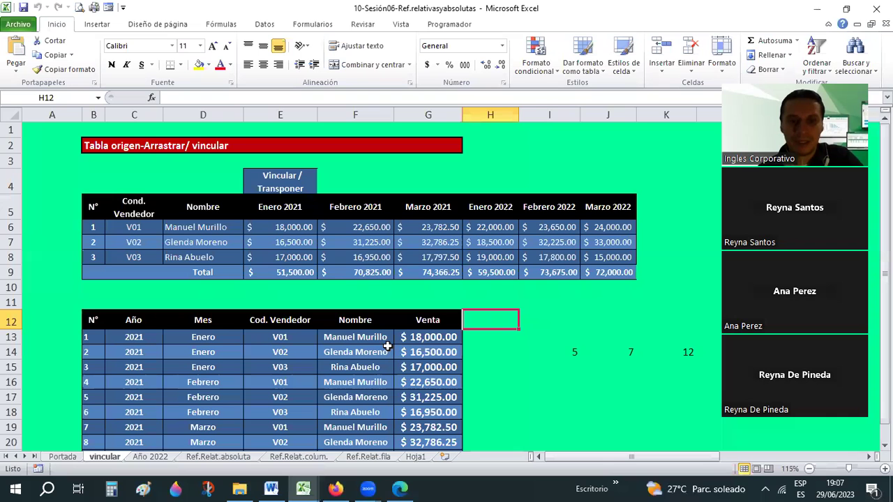
{"action": "left_click", "coordinate": [337, 489]}
{"action": "left_click", "coordinate": [573, 4]}
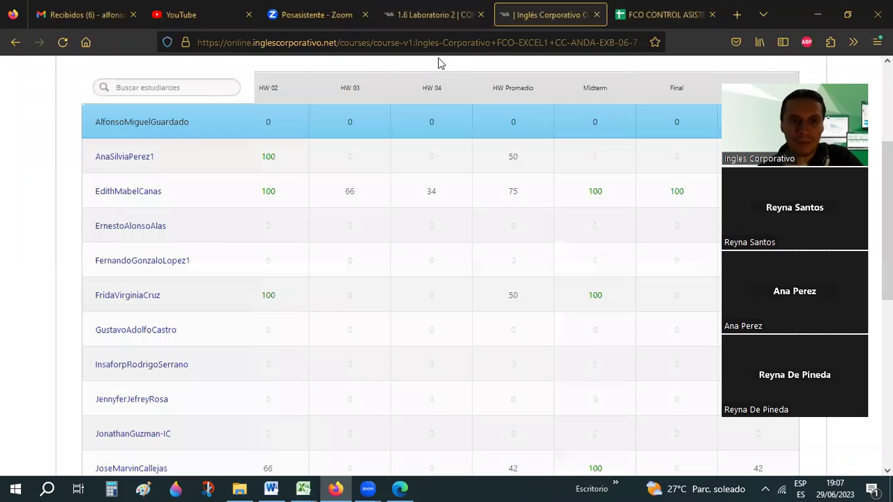
{"action": "left_click", "coordinate": [195, 237]}
Scroll through the students' HW, Midterm and Final scores in the gradebook
{"action": "scroll", "coordinate": [196, 237], "scroll_direction": "down", "scroll_amount": 3}
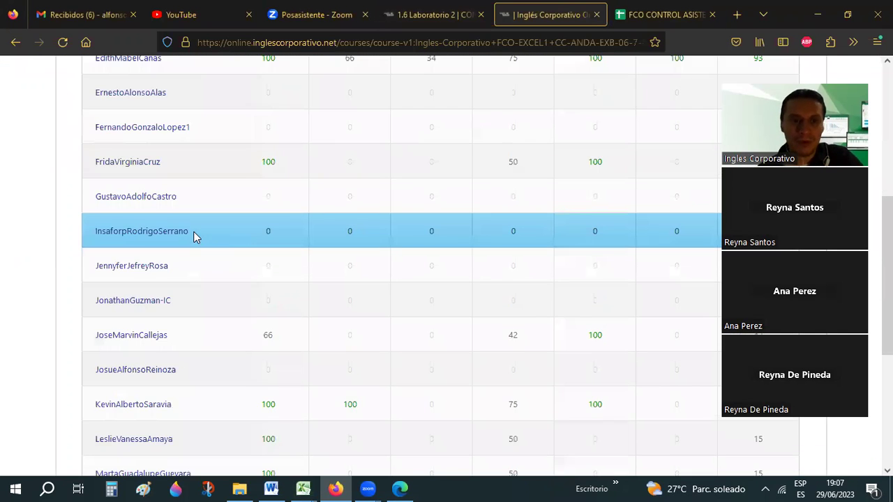
{"action": "scroll", "coordinate": [195, 238], "scroll_direction": "down", "scroll_amount": 2}
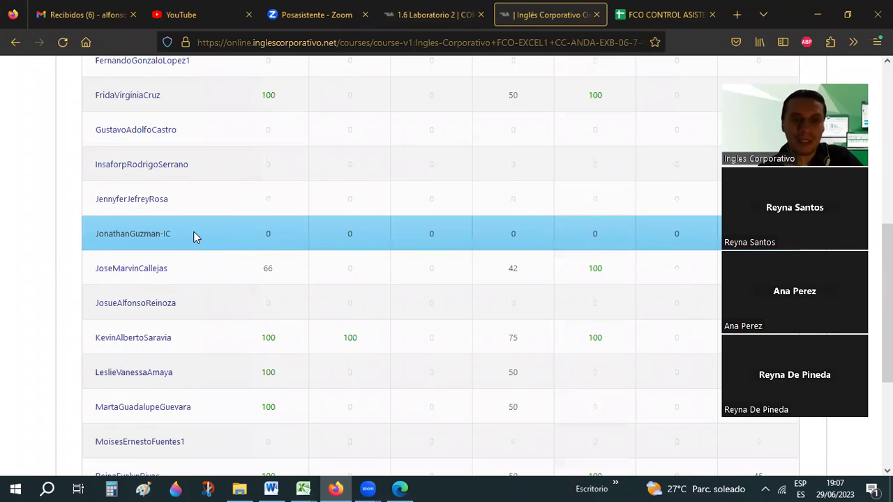
{"action": "scroll", "coordinate": [195, 237], "scroll_direction": "down", "scroll_amount": 5}
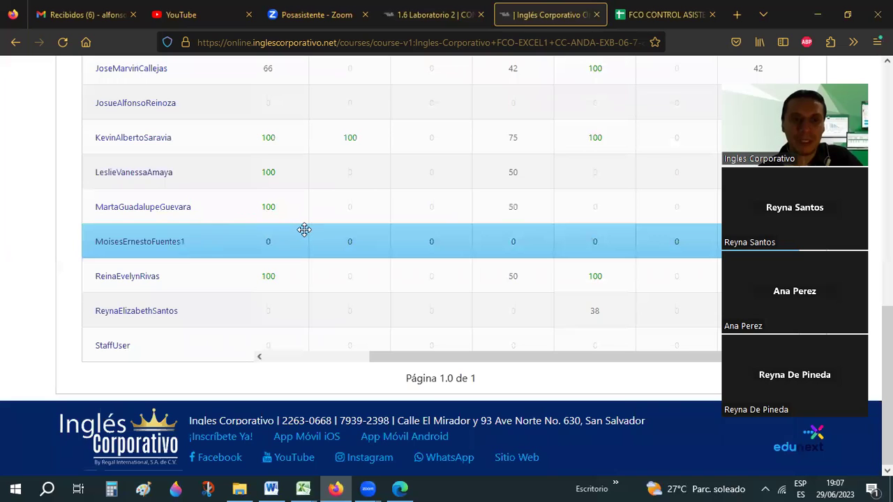
{"action": "scroll", "coordinate": [304, 230], "scroll_direction": "up", "scroll_amount": 5}
{"action": "scroll", "coordinate": [304, 230], "scroll_direction": "up", "scroll_amount": 5}
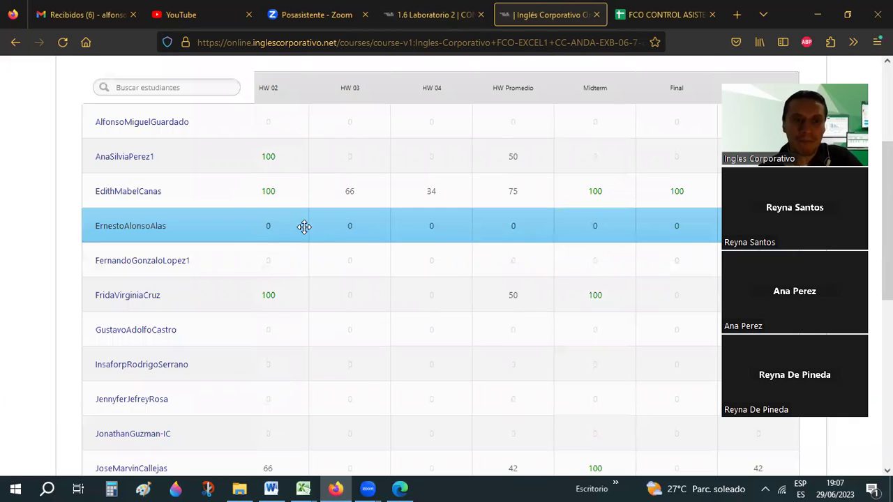
{"action": "scroll", "coordinate": [259, 229], "scroll_direction": "down", "scroll_amount": 5}
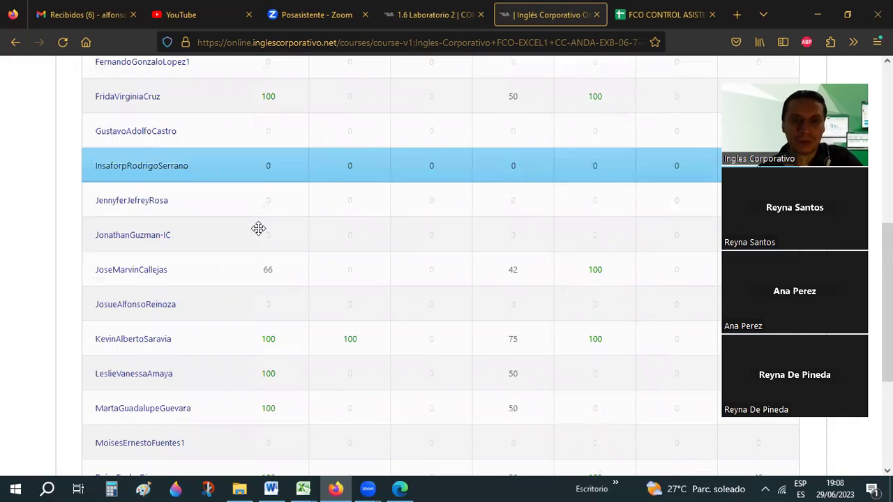
{"action": "scroll", "coordinate": [327, 311], "scroll_direction": "down", "scroll_amount": 5}
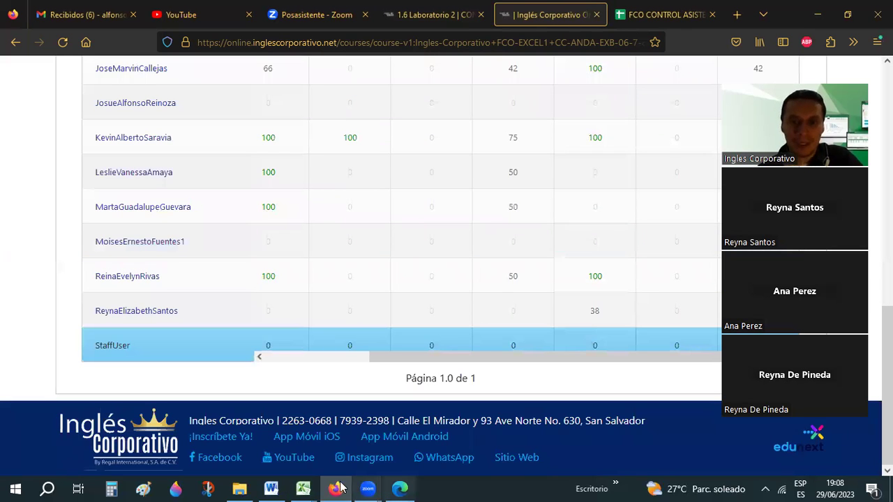
Switch to the FCO CONTROL ASISTENCIA attendance spreadsheet, with its JUEVES 29 column still blank
{"action": "key", "text": "ctrl+Tab"}
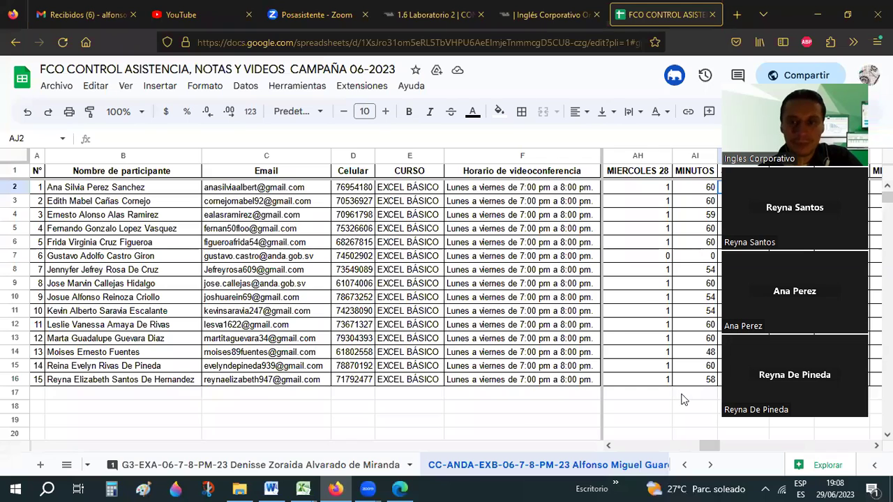
{"action": "left_click_drag", "start_coordinate": [718, 450], "coordinate": [725, 449]}
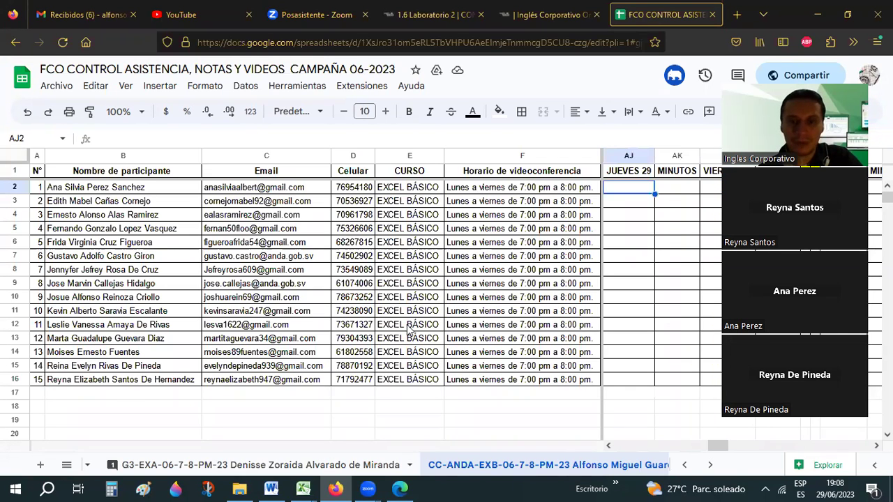
{"action": "mouse_move", "coordinate": [302, 488]}
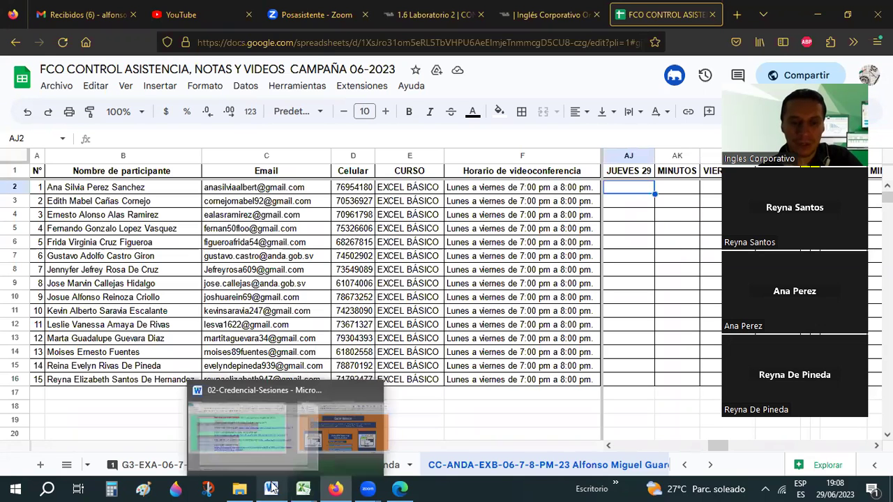
{"action": "left_click", "coordinate": [300, 455]}
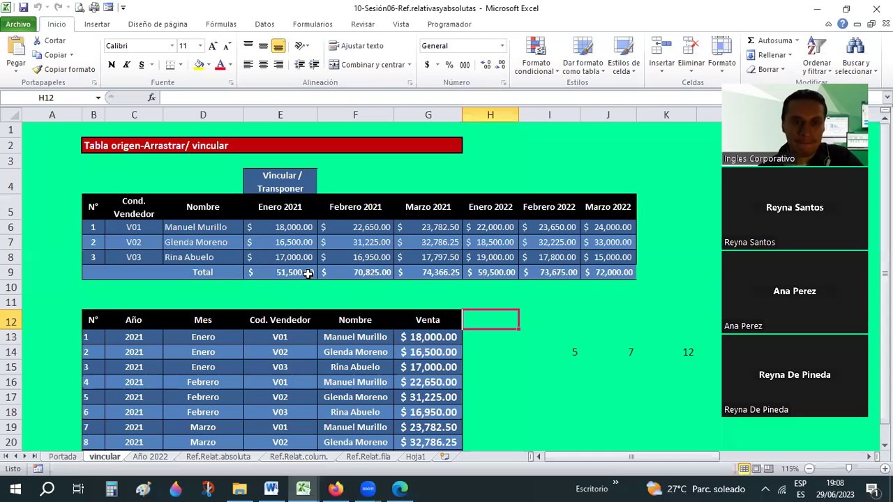
{"action": "left_click", "coordinate": [74, 457]}
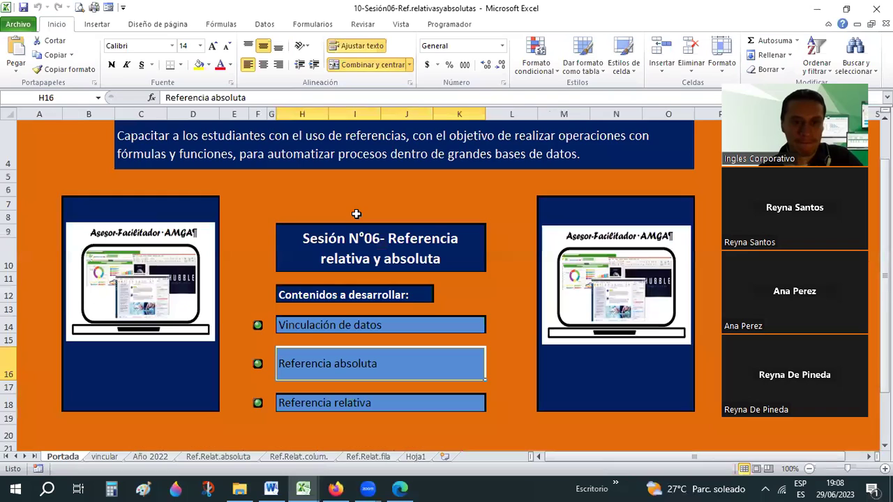
{"action": "scroll", "coordinate": [356, 214], "scroll_direction": "up", "scroll_amount": 1}
{"action": "left_click", "coordinate": [351, 266]}
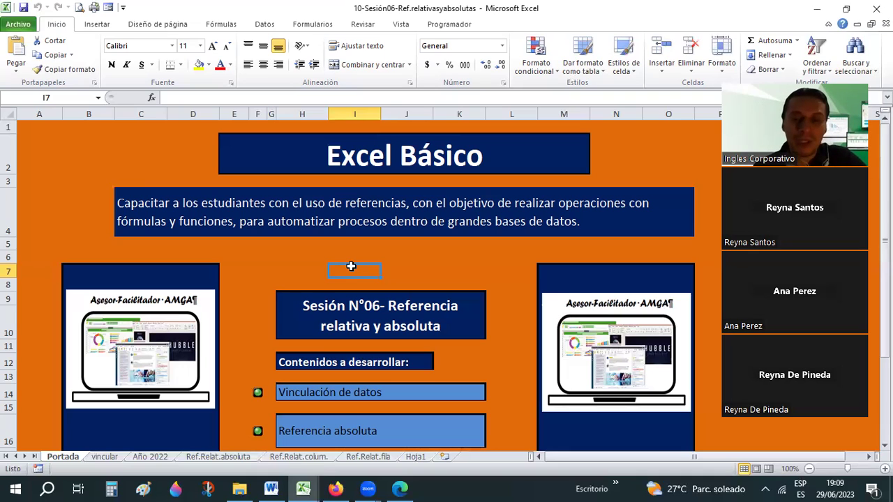
Return to the -HT workbook's vincular sheet, whose summary table's monthly columns are still empty
{"action": "left_click", "coordinate": [105, 457]}
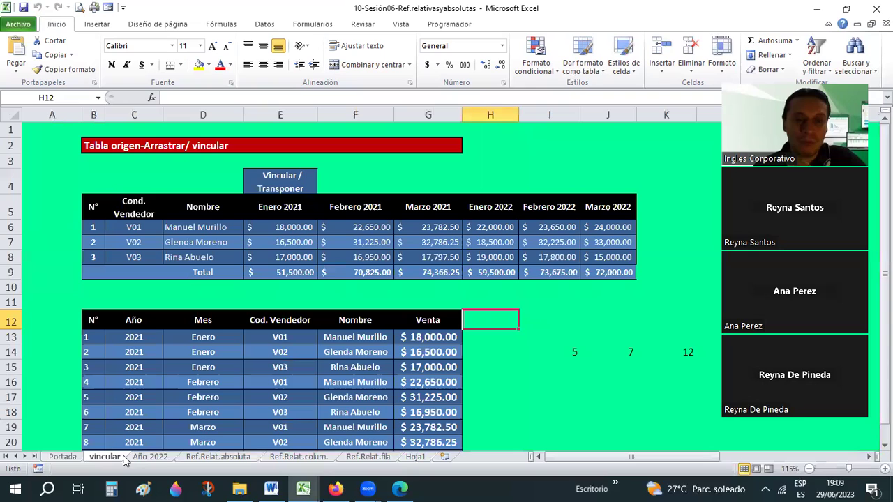
{"action": "scroll", "coordinate": [516, 216], "scroll_direction": "down", "scroll_amount": 2}
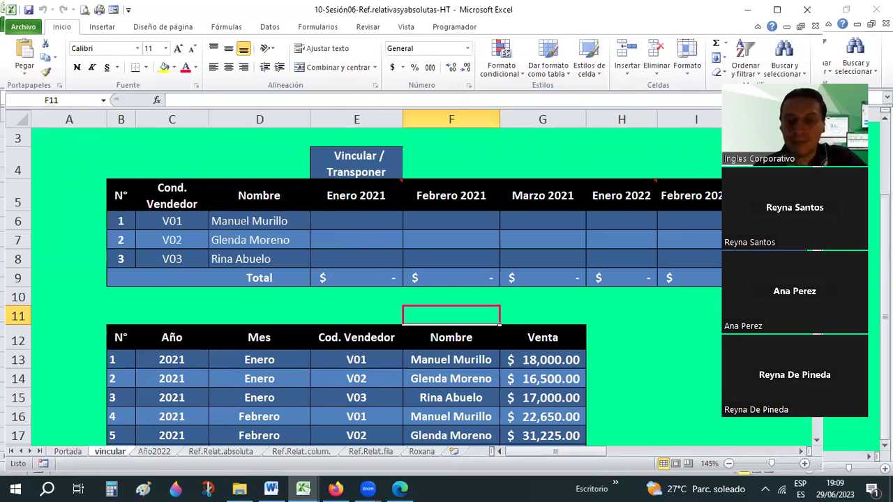
{"action": "left_click", "coordinate": [615, 356]}
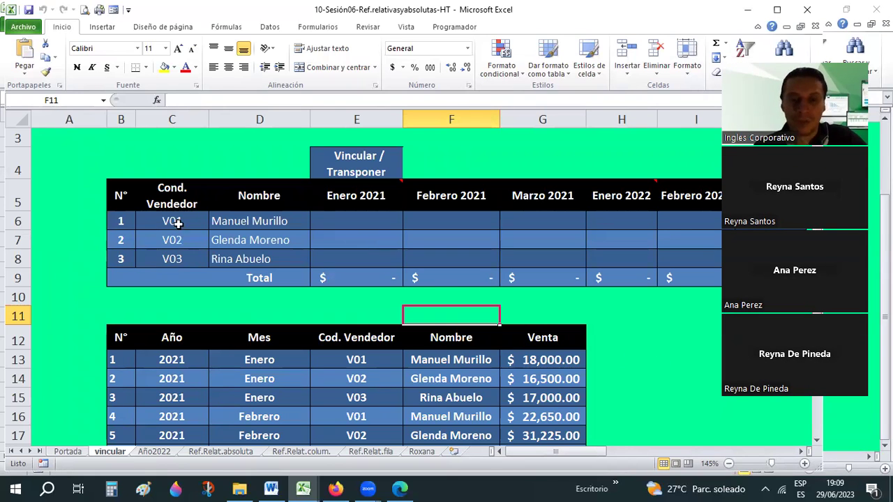
{"action": "scroll", "coordinate": [180, 210], "scroll_direction": "up", "scroll_amount": 1}
{"action": "scroll", "coordinate": [179, 210], "scroll_direction": "down", "scroll_amount": 3}
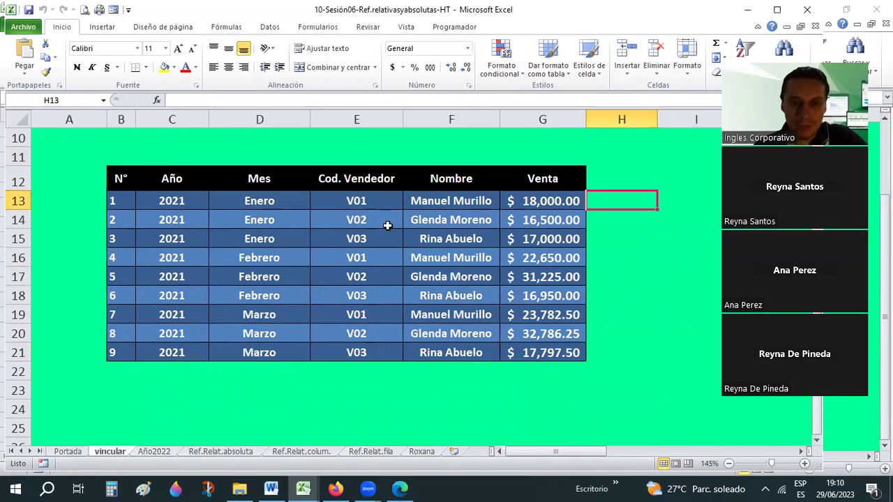
{"action": "scroll", "coordinate": [175, 185], "scroll_direction": "up", "scroll_amount": 2}
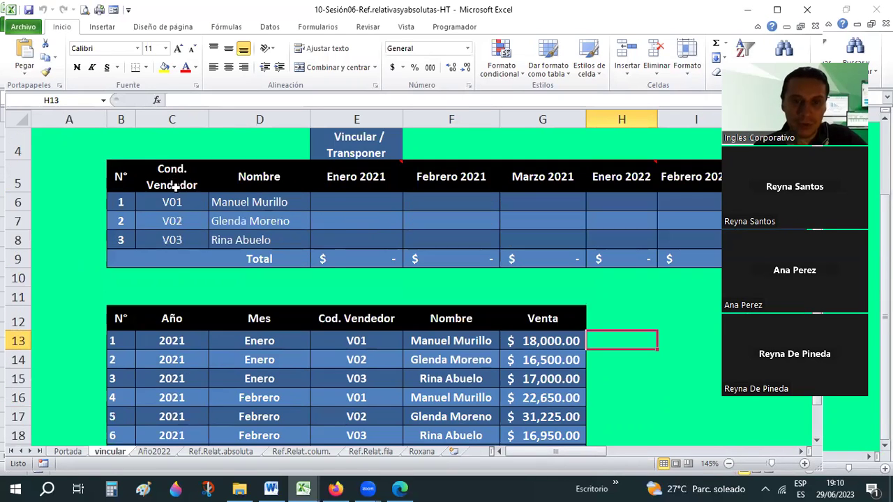
{"action": "scroll", "coordinate": [201, 329], "scroll_direction": "down", "scroll_amount": 1}
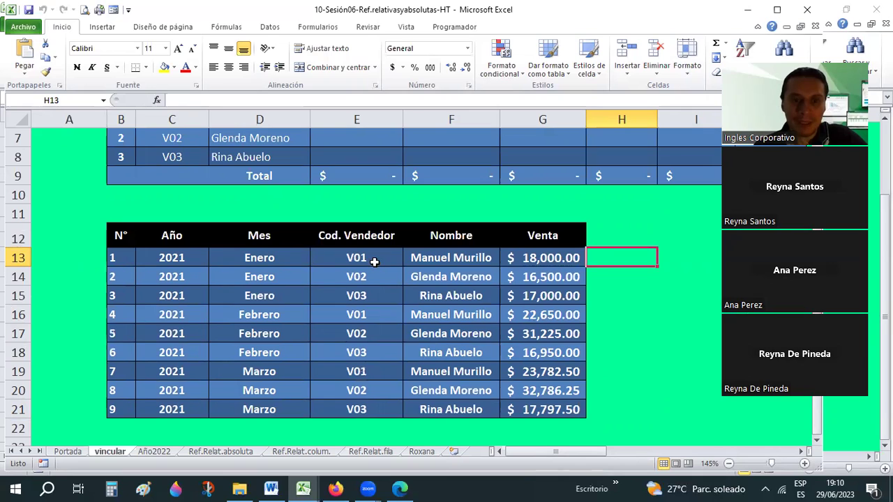
{"action": "left_click_drag", "start_coordinate": [355, 257], "coordinate": [370, 293]}
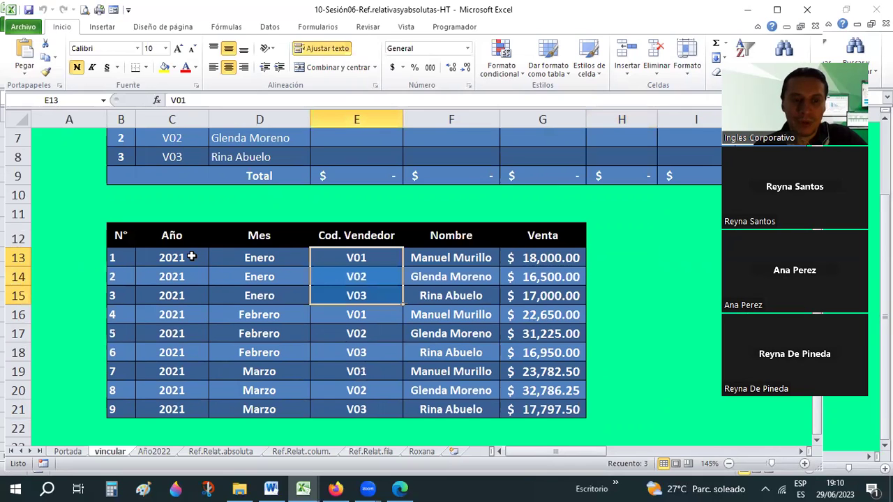
{"action": "left_click_drag", "start_coordinate": [183, 258], "coordinate": [186, 293]}
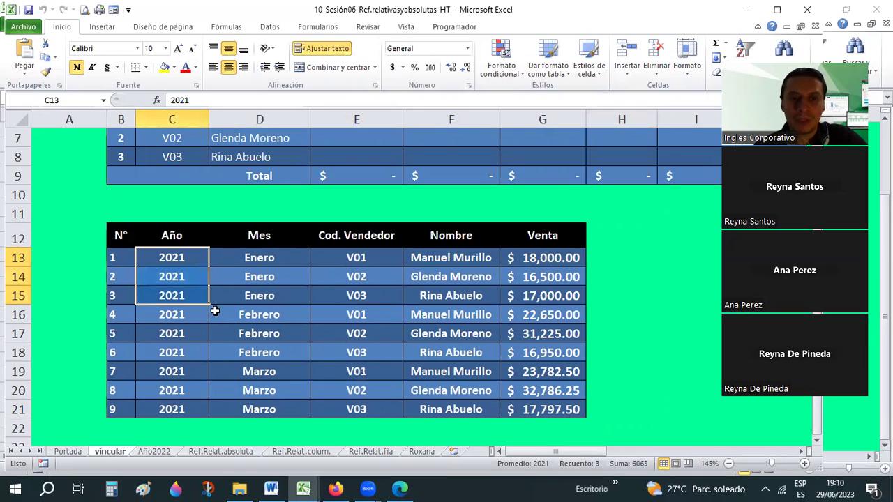
{"action": "left_click", "coordinate": [267, 411]}
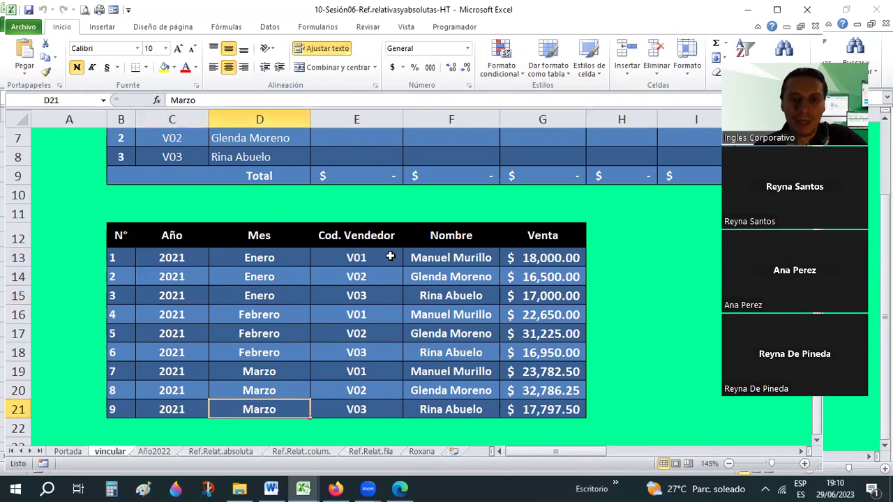
{"action": "left_click", "coordinate": [391, 265]}
{"action": "left_click", "coordinate": [385, 314]}
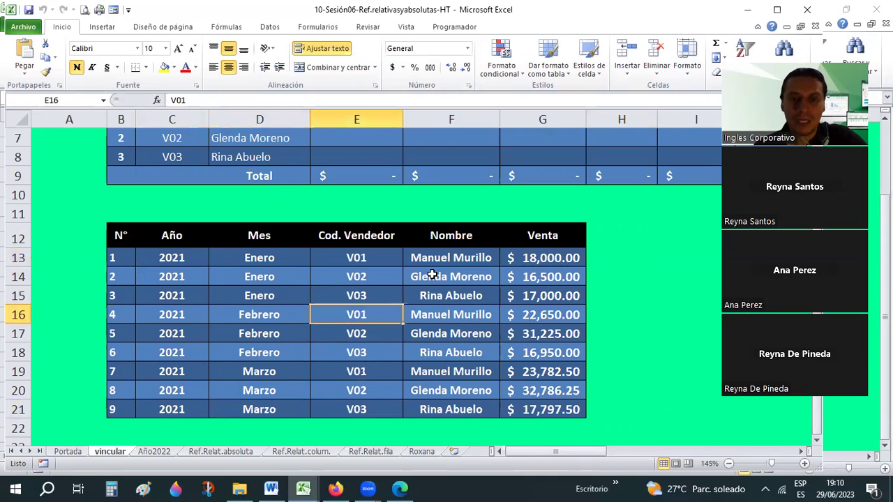
{"action": "left_click", "coordinate": [432, 258]}
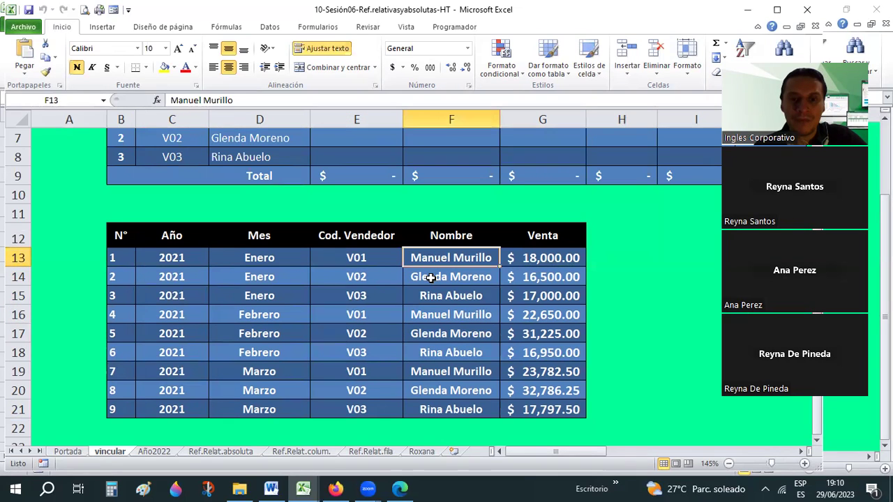
{"action": "left_click", "coordinate": [431, 278]}
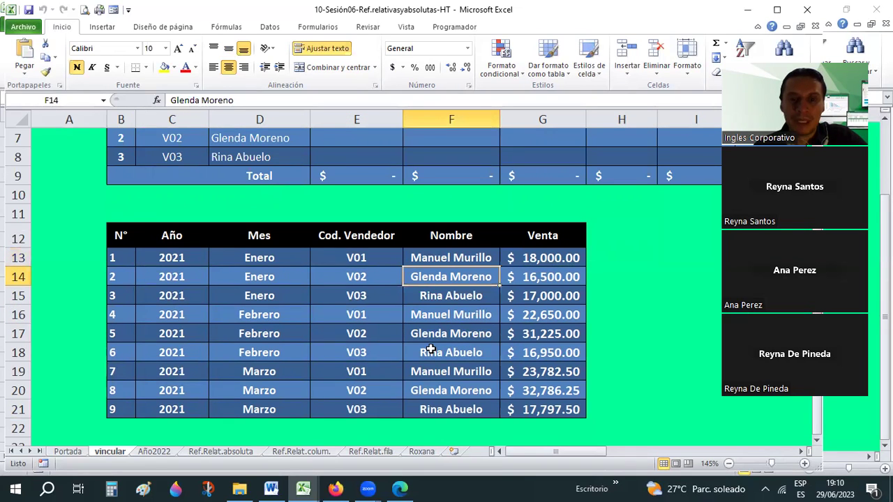
{"action": "left_click", "coordinate": [444, 298]}
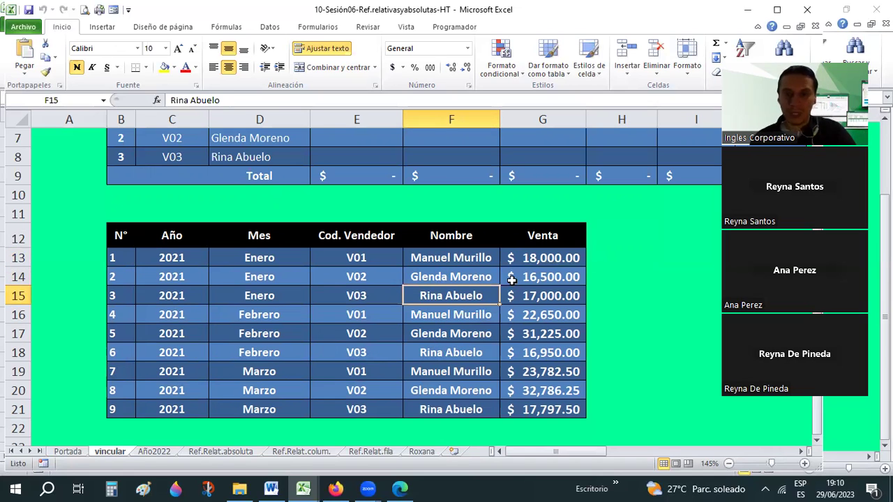
{"action": "left_click", "coordinate": [552, 256]}
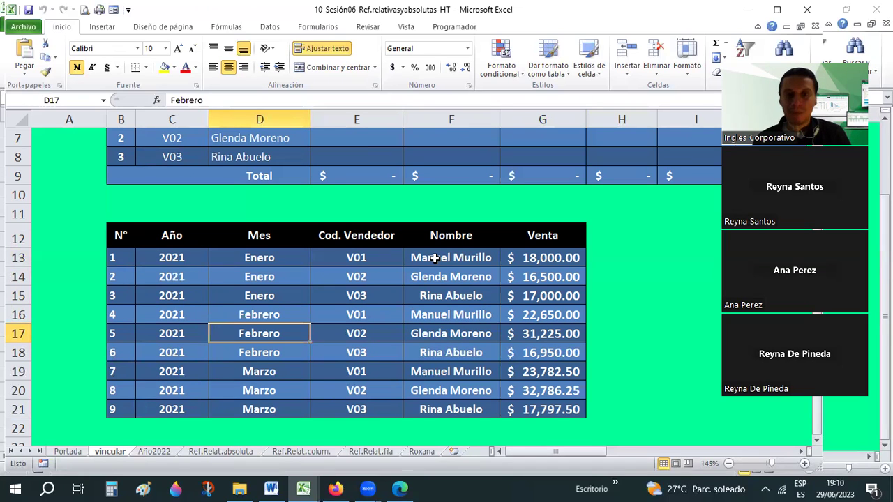
{"action": "left_click", "coordinate": [441, 257]}
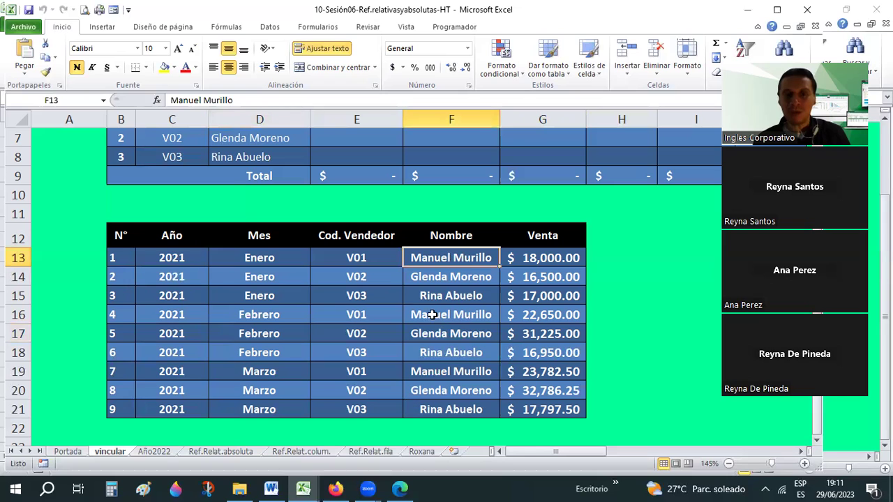
{"action": "left_click", "coordinate": [430, 279]}
{"action": "left_click", "coordinate": [429, 300]}
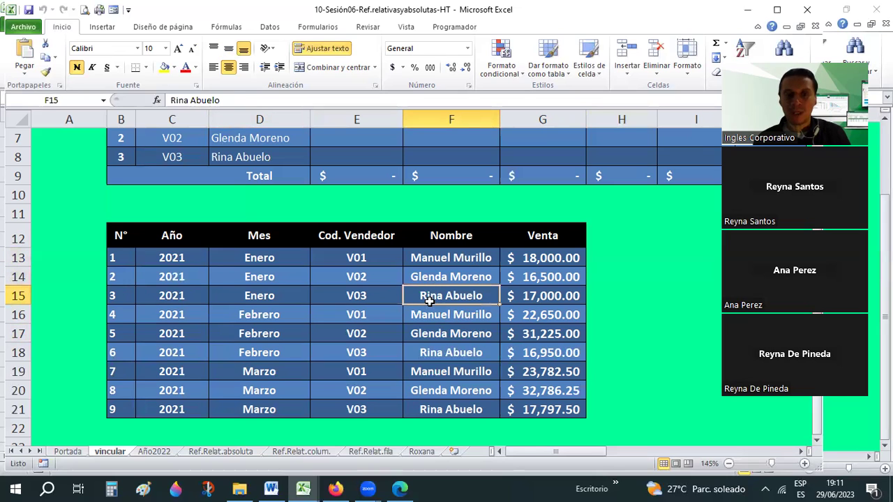
{"action": "left_click", "coordinate": [427, 336]}
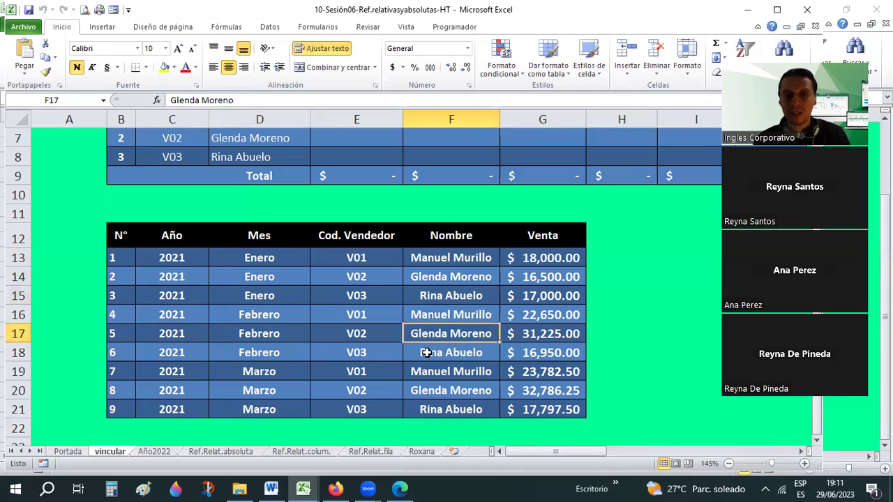
{"action": "left_click", "coordinate": [423, 372]}
{"action": "left_click", "coordinate": [416, 394]}
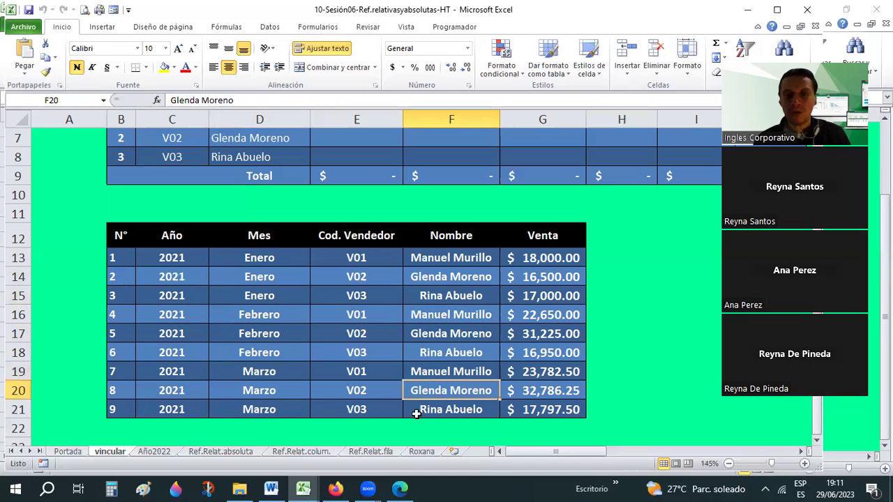
{"action": "left_click", "coordinate": [417, 412]}
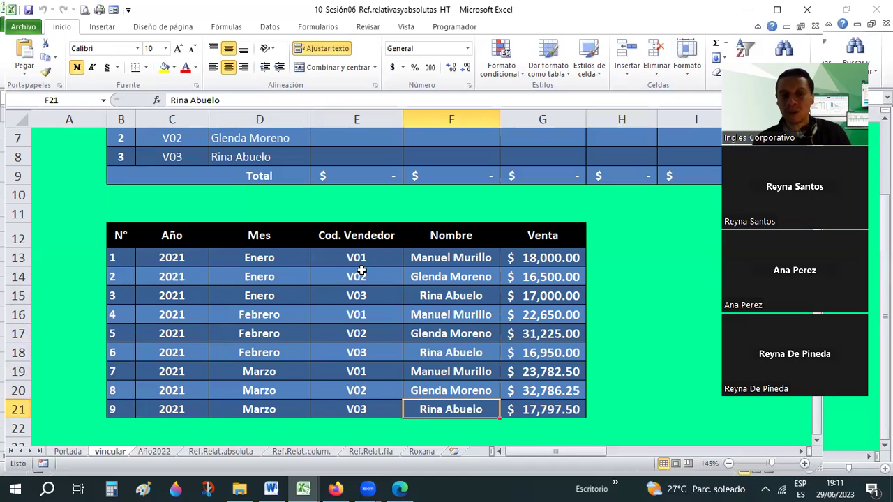
{"action": "left_click_drag", "start_coordinate": [337, 257], "coordinate": [339, 297]}
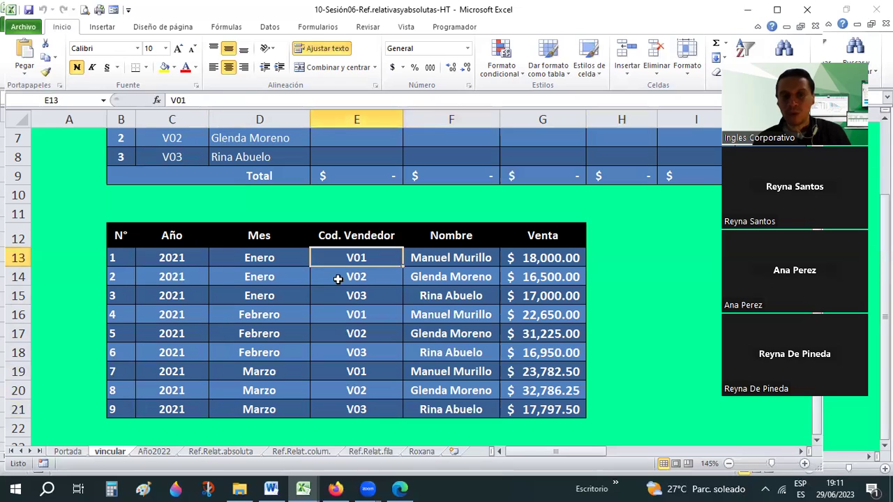
{"action": "left_click", "coordinate": [454, 258]}
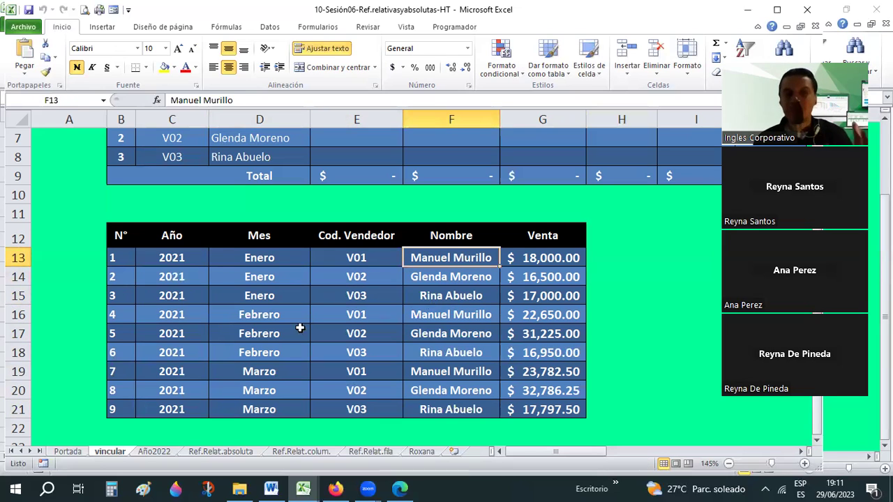
{"action": "left_click_drag", "start_coordinate": [178, 255], "coordinate": [176, 296]}
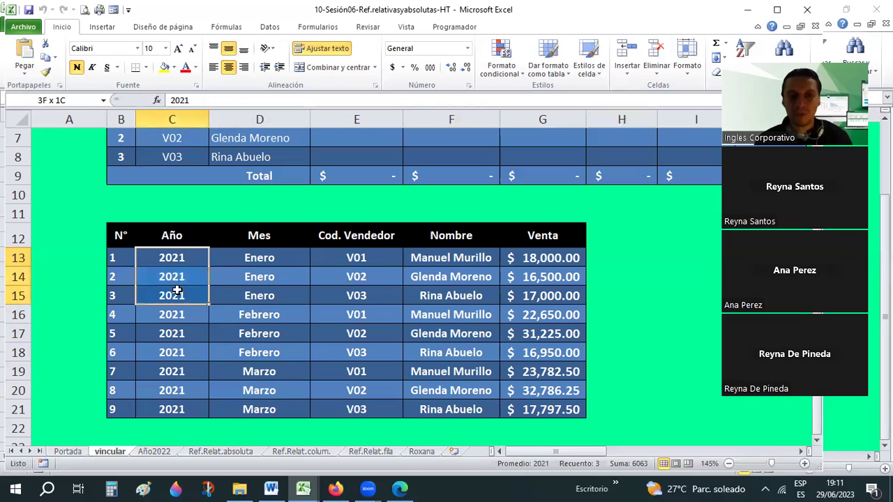
{"action": "left_click_drag", "start_coordinate": [265, 258], "coordinate": [263, 292]}
{"action": "left_click", "coordinate": [367, 265]}
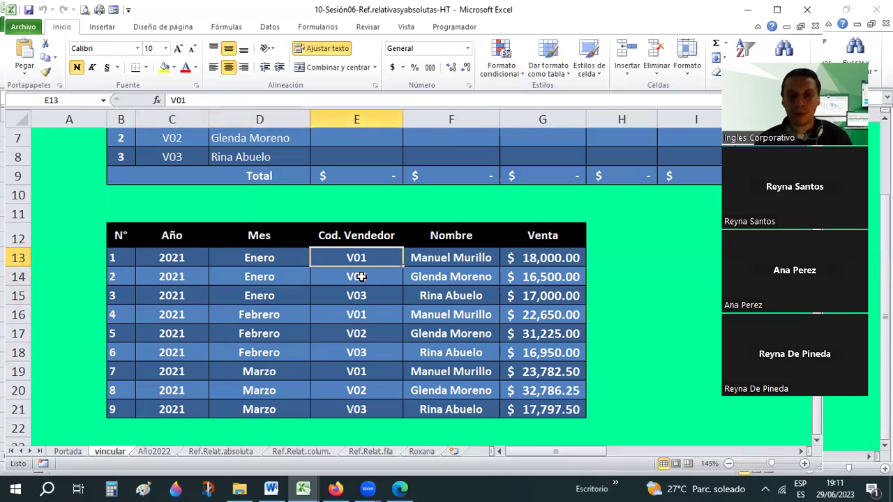
{"action": "key", "text": "Down"}
{"action": "key", "text": "Down"}
{"action": "left_click_drag", "start_coordinate": [143, 314], "coordinate": [147, 351]}
{"action": "key", "text": "Right"}
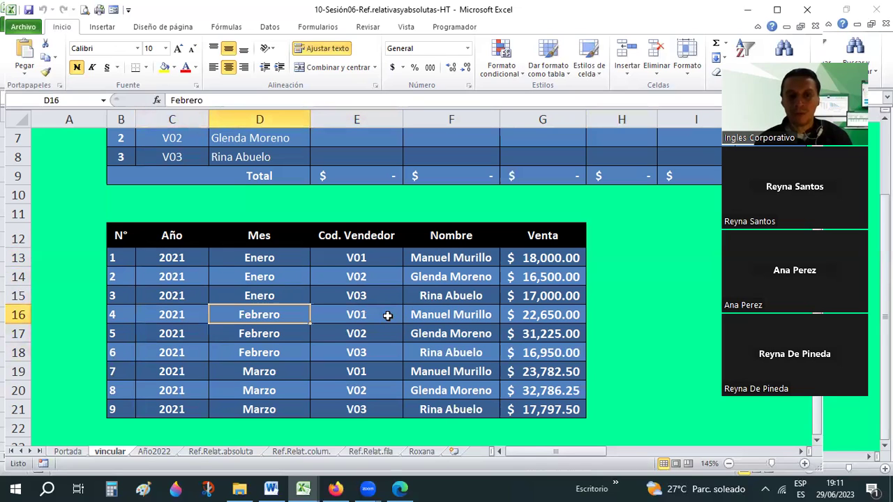
{"action": "key", "text": "Down"}
{"action": "key", "text": "Right"}
{"action": "key", "text": "Down"}
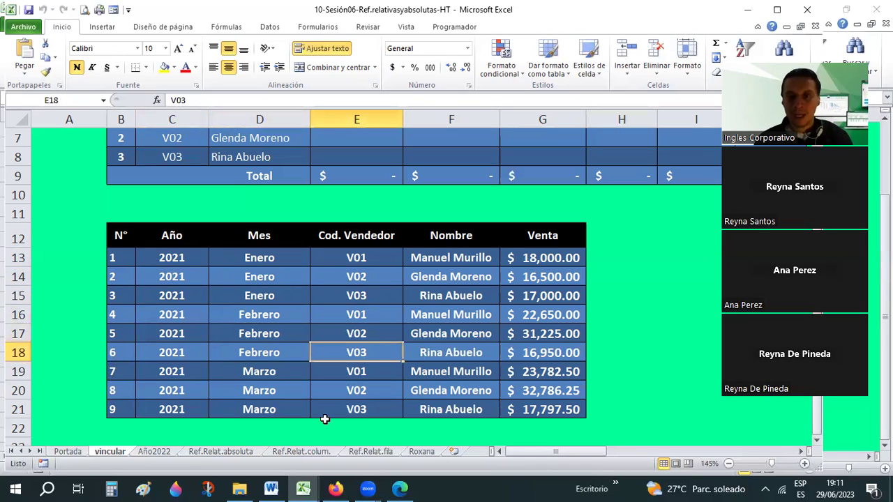
{"action": "scroll", "coordinate": [325, 418], "scroll_direction": "down", "scroll_amount": 1}
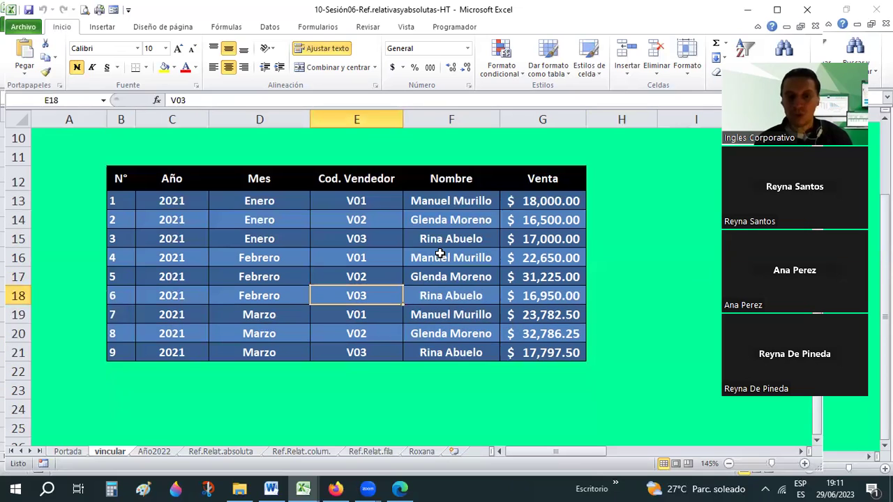
{"action": "scroll", "coordinate": [155, 461], "scroll_direction": "up", "scroll_amount": 1}
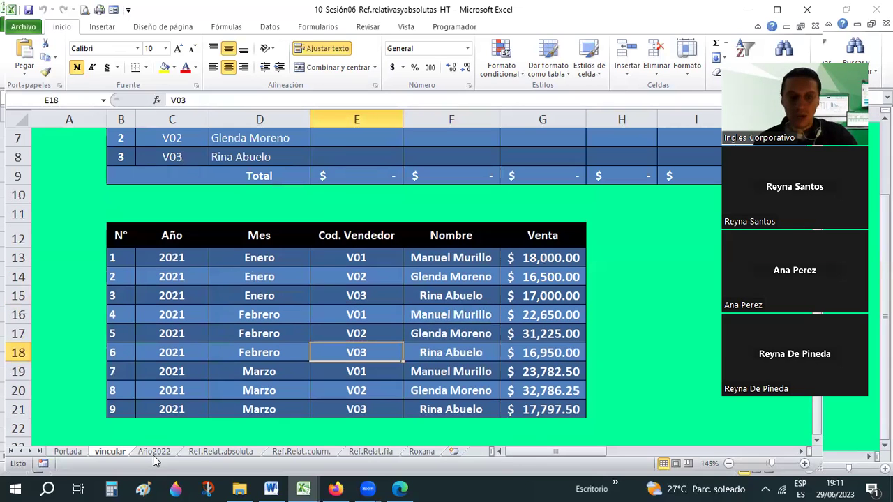
{"action": "left_click", "coordinate": [157, 452]}
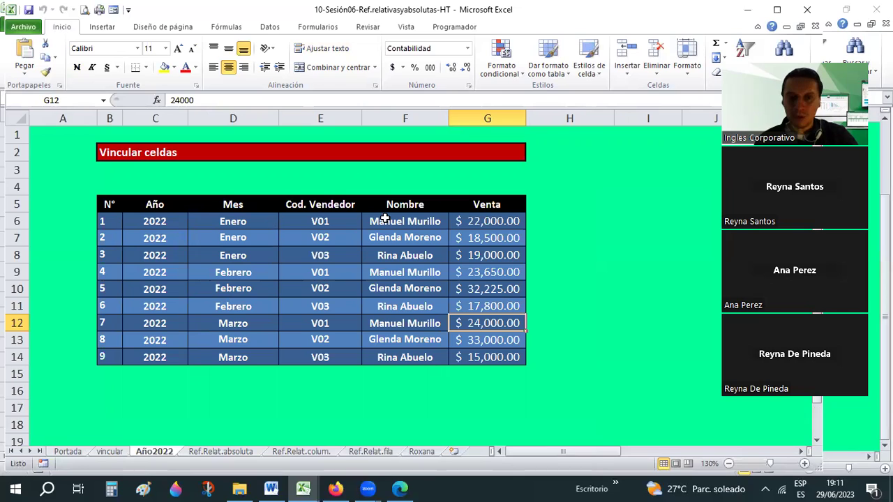
{"action": "left_click_drag", "start_coordinate": [325, 221], "coordinate": [307, 356]}
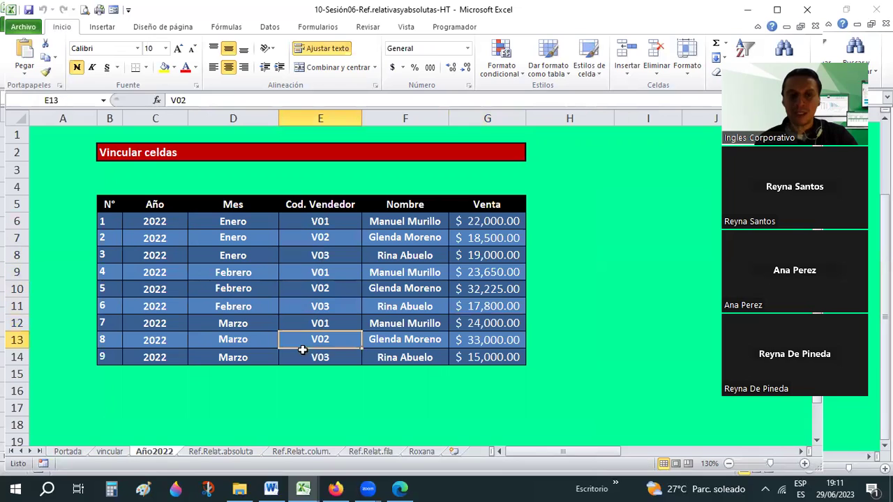
{"action": "left_click", "coordinate": [156, 218]}
{"action": "key", "text": "Down"}
{"action": "key", "text": "Down"}
{"action": "key", "text": "Down"}
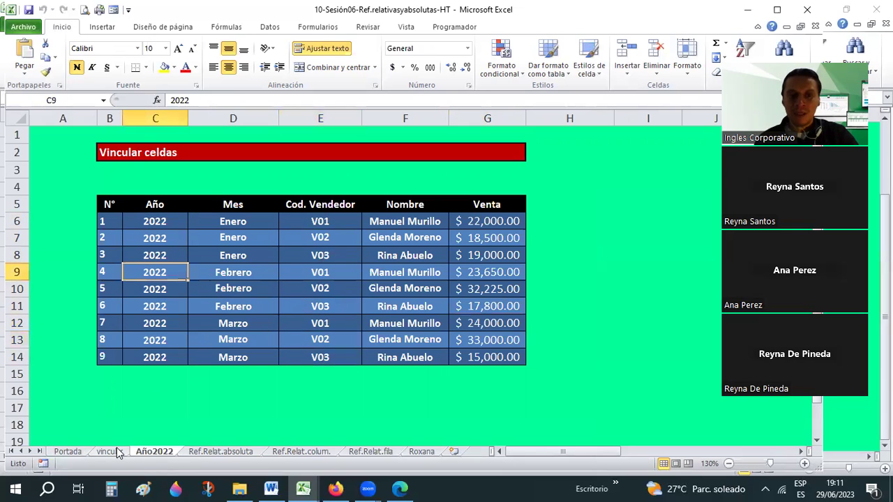
Go to the vincular sheet and step through seller codes V01 and V03 in the sales list
{"action": "left_click", "coordinate": [111, 451]}
{"action": "scroll", "coordinate": [443, 189], "scroll_direction": "up", "scroll_amount": 2}
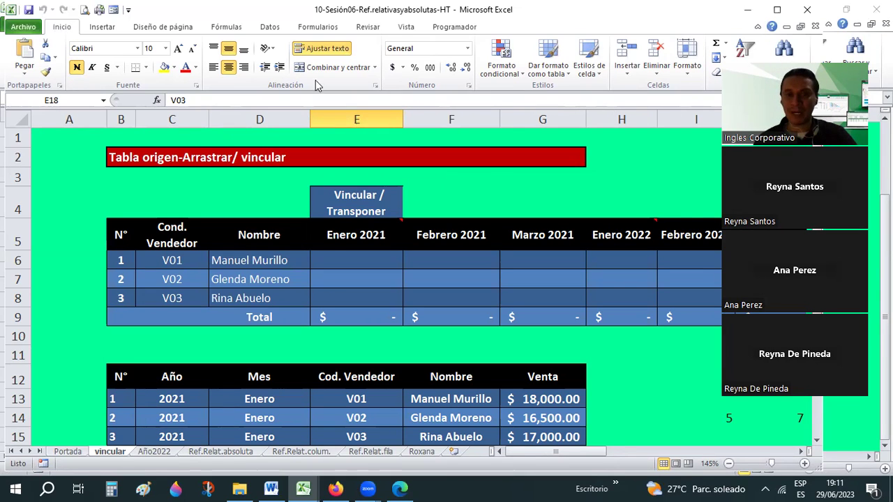
{"action": "scroll", "coordinate": [554, 199], "scroll_direction": "down", "scroll_amount": 1}
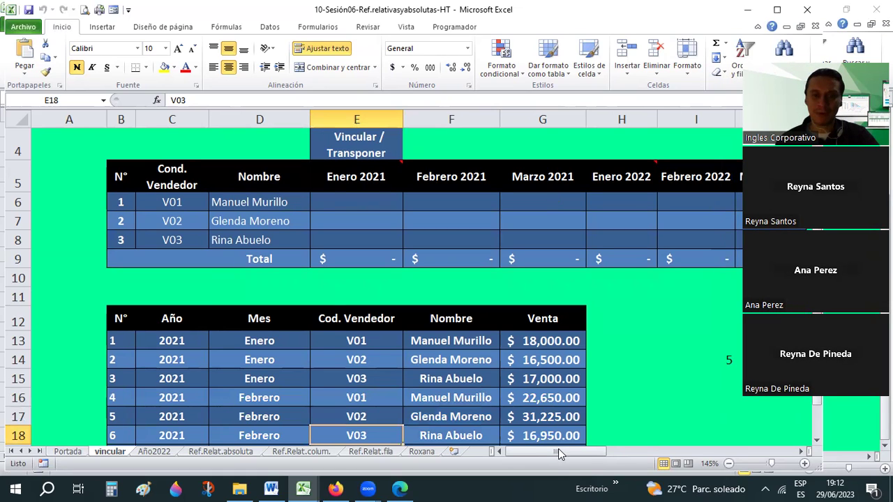
{"action": "mouse_move", "coordinate": [558, 452]}
{"action": "left_mouse_down"}
{"action": "mouse_move", "coordinate": [576, 454]}
{"action": "mouse_move", "coordinate": [564, 452]}
{"action": "left_mouse_up"}
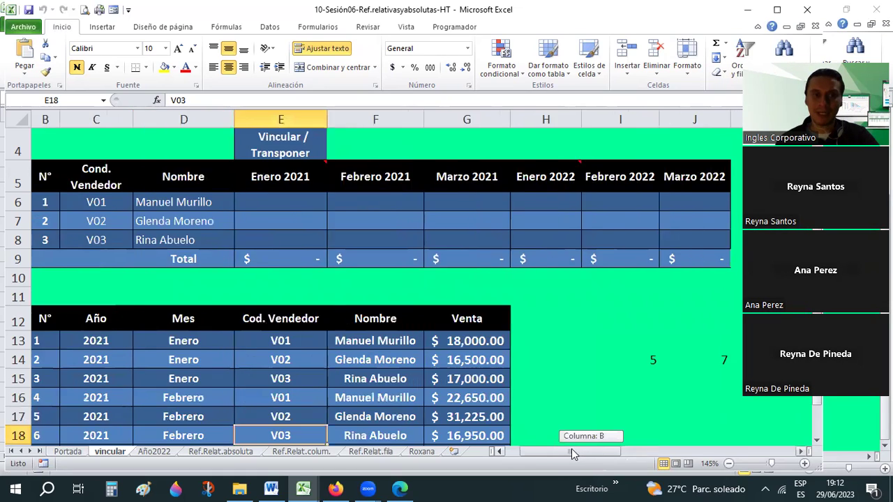
{"action": "left_click_drag", "start_coordinate": [569, 455], "coordinate": [584, 454]}
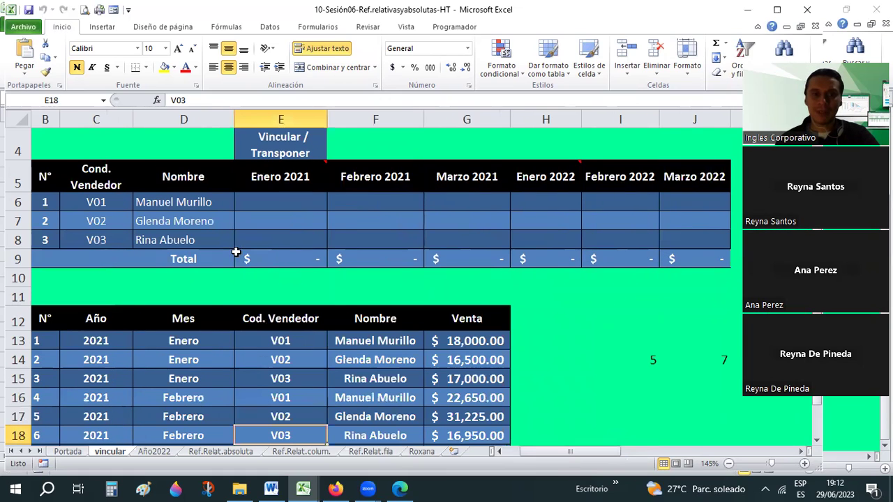
{"action": "left_click", "coordinate": [292, 341]}
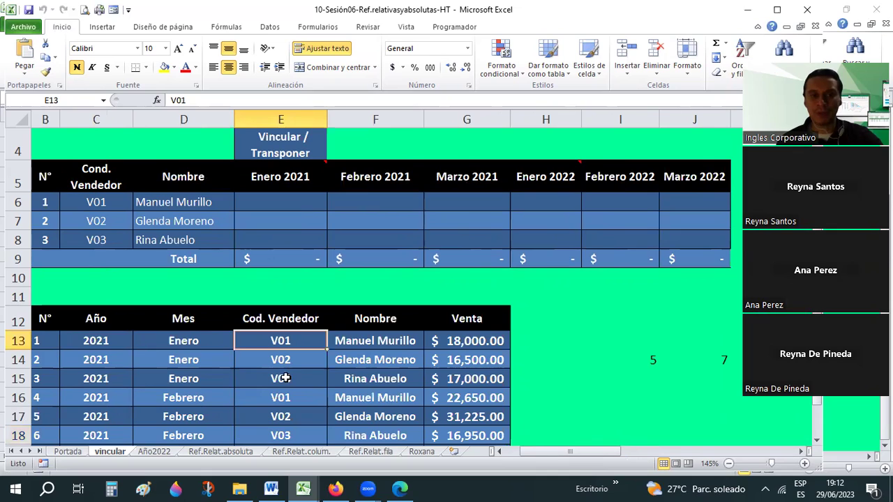
{"action": "key", "text": "Down"}
{"action": "key", "text": "Down"}
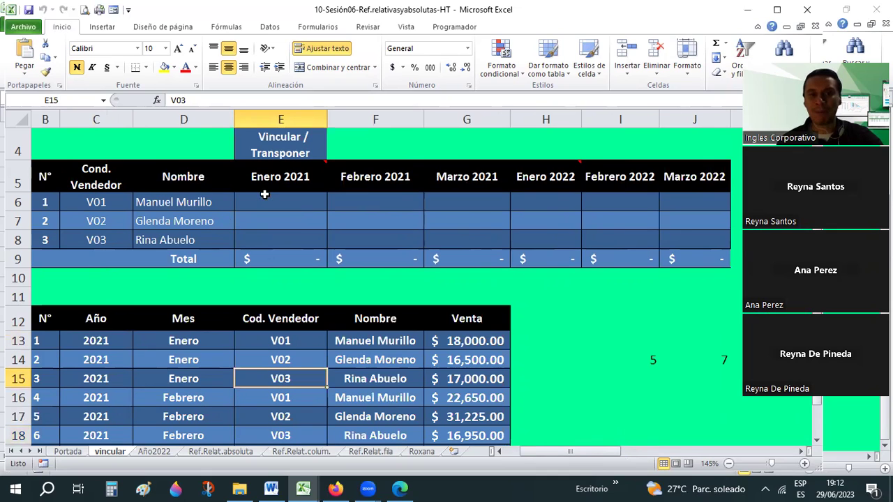
{"action": "left_click_drag", "start_coordinate": [92, 202], "coordinate": [174, 239]}
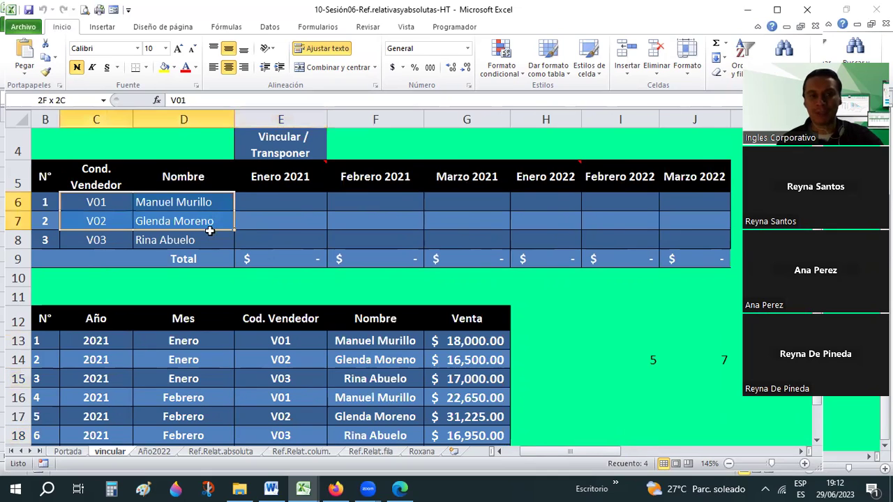
{"action": "left_click", "coordinate": [90, 202]}
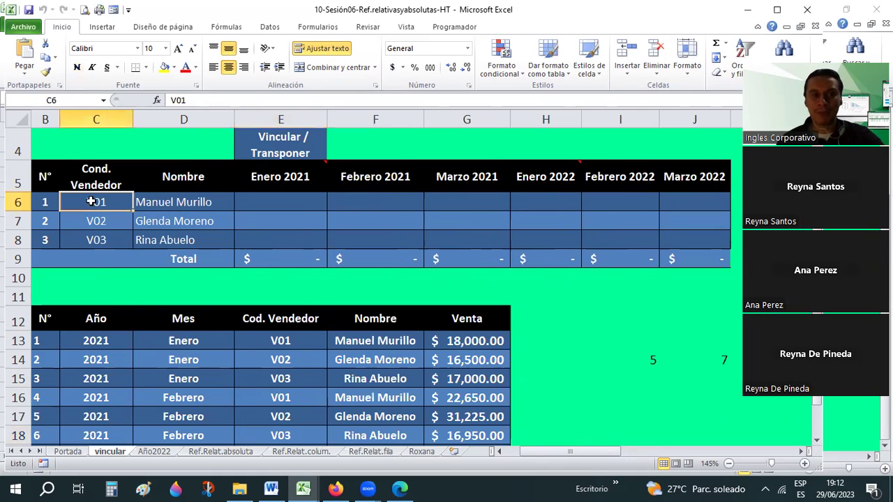
{"action": "left_click", "coordinate": [95, 239]}
{"action": "left_click", "coordinate": [165, 202]}
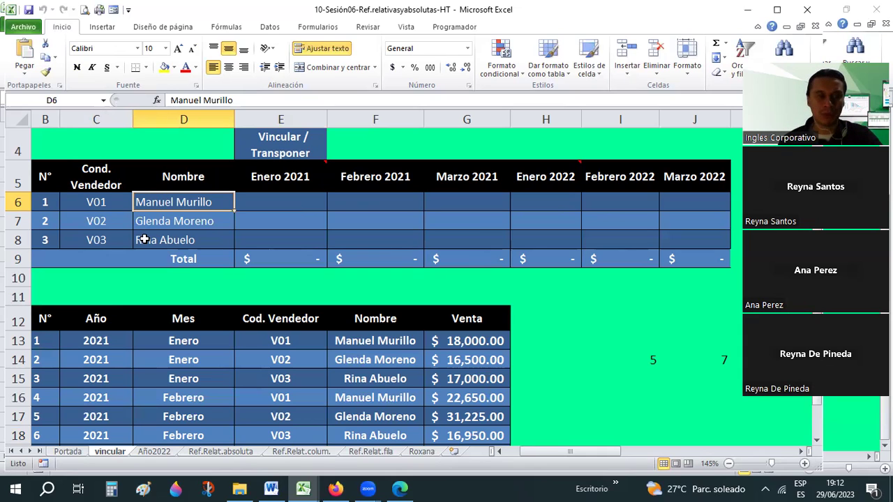
{"action": "left_click", "coordinate": [97, 201]}
{"action": "left_click", "coordinate": [162, 201]}
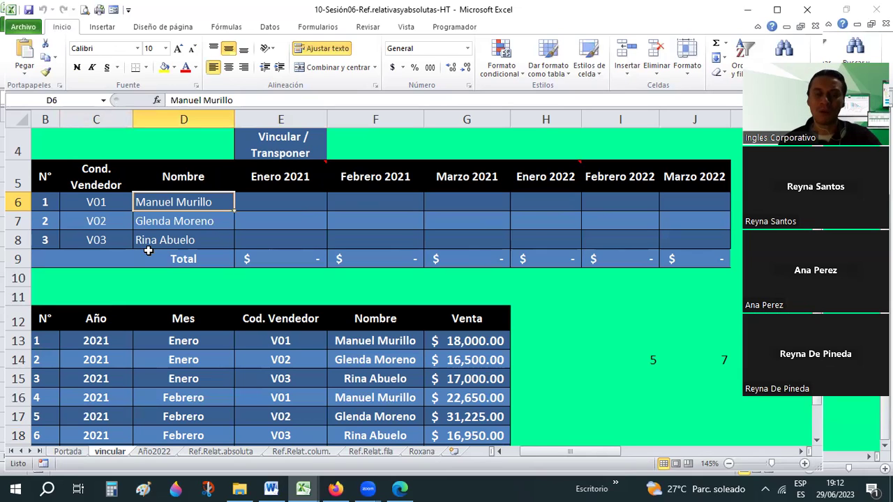
{"action": "left_click", "coordinate": [152, 241]}
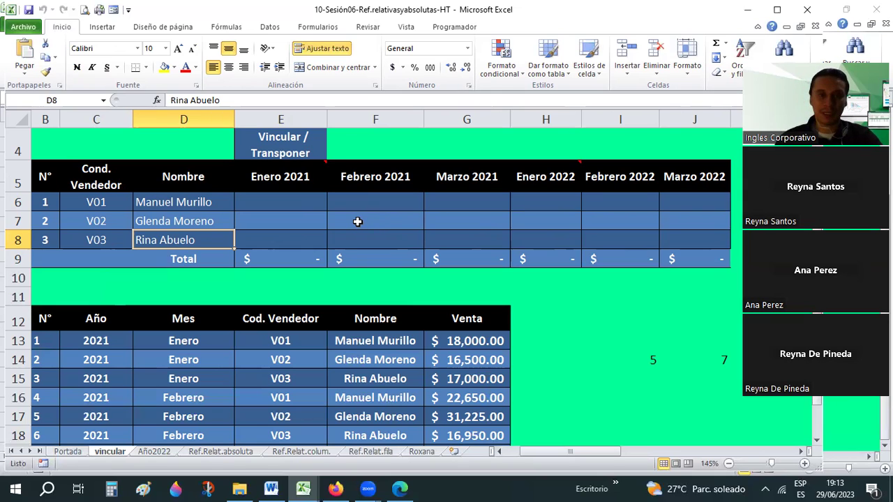
Compare the V01–V03 Enero 2021 summary cells with the 18,000.00 and 17,000.00 Venta values in the list
{"action": "left_click", "coordinate": [297, 199]}
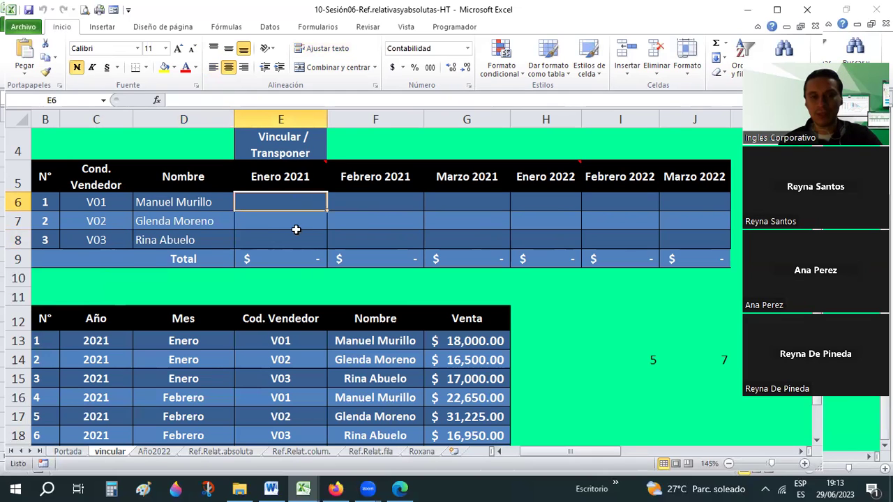
{"action": "scroll", "coordinate": [124, 305], "scroll_direction": "down", "scroll_amount": 1}
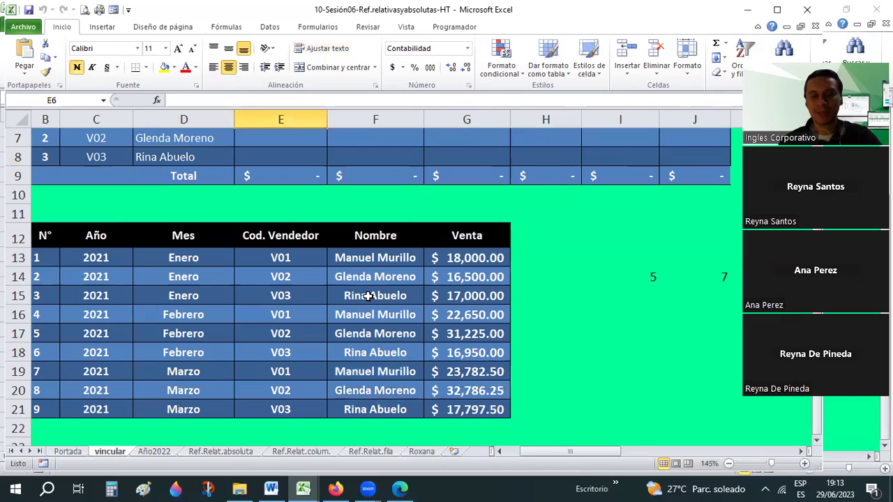
{"action": "scroll", "coordinate": [259, 202], "scroll_direction": "up", "scroll_amount": 1}
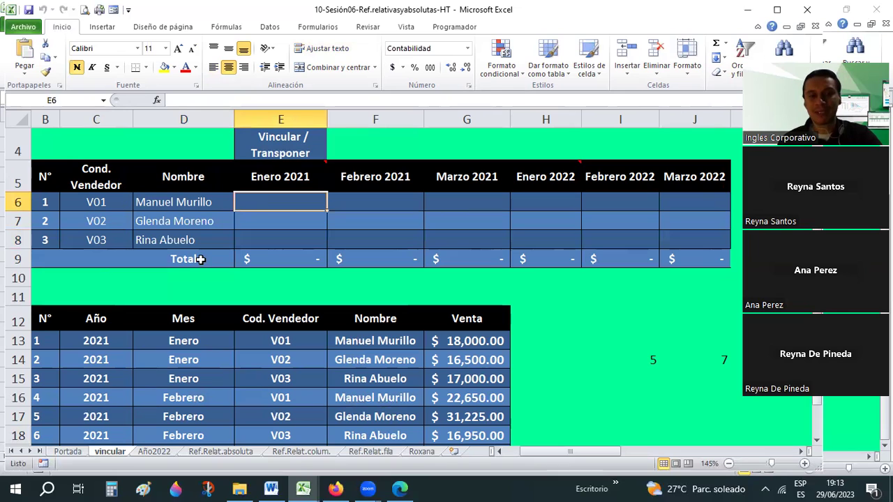
{"action": "left_click", "coordinate": [479, 341]}
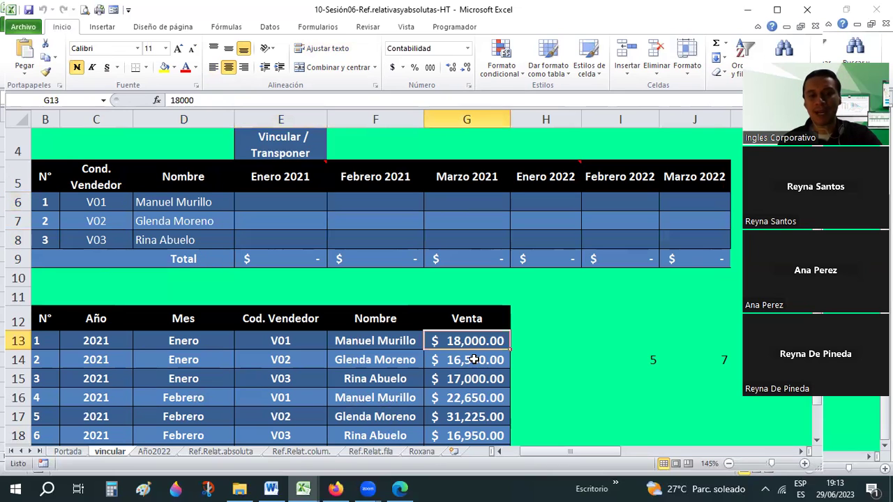
{"action": "left_click", "coordinate": [469, 379]}
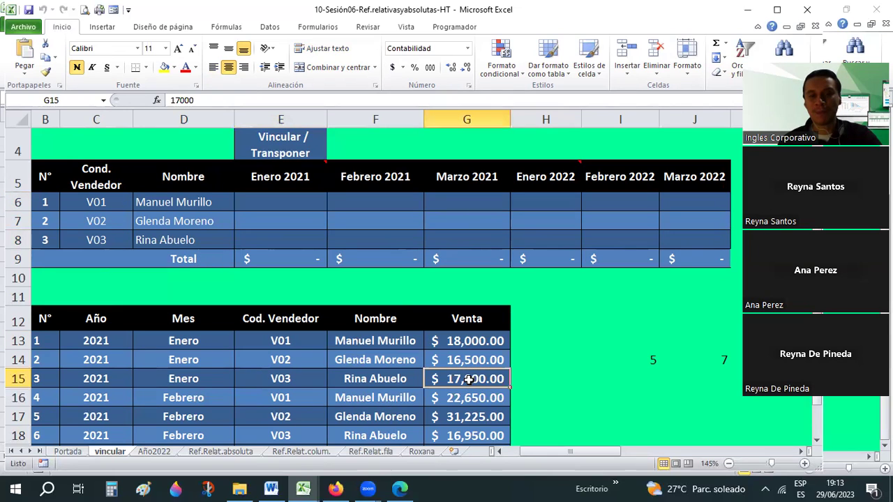
{"action": "left_click", "coordinate": [257, 195]}
{"action": "left_click", "coordinate": [258, 221]}
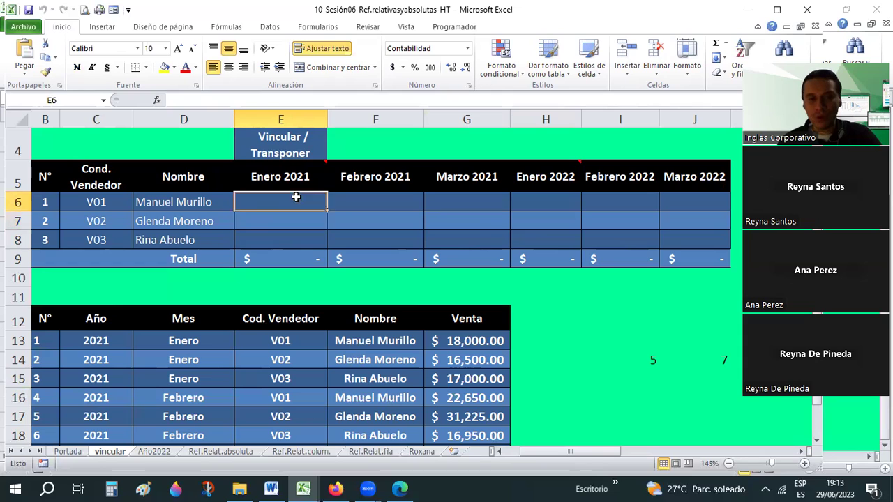
{"action": "left_click_drag", "start_coordinate": [295, 197], "coordinate": [279, 246]}
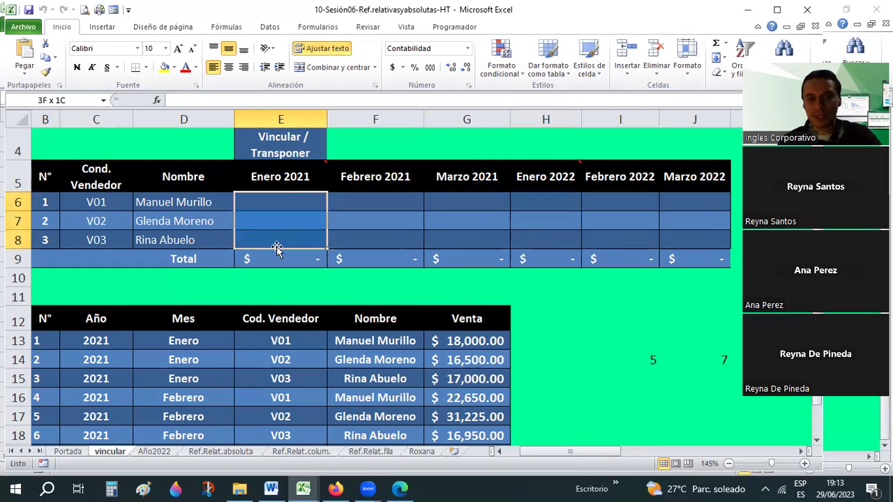
{"action": "left_click", "coordinate": [464, 337]}
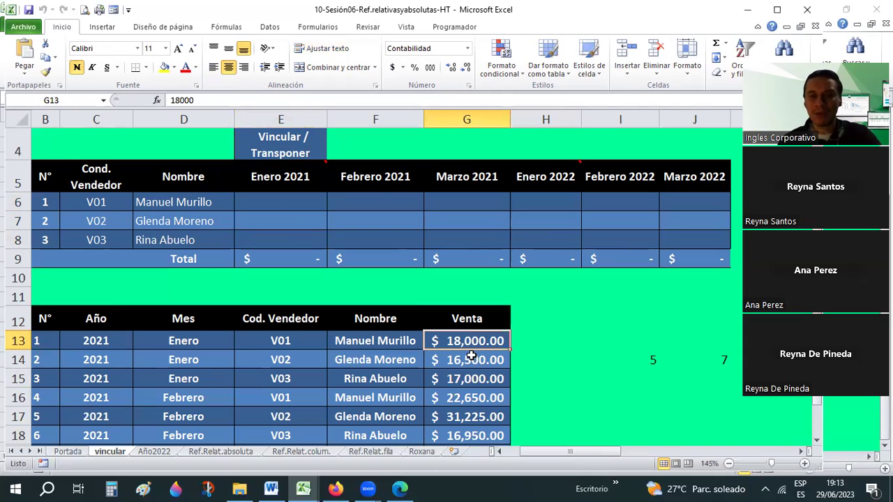
Reselect the Enero 2021 cells and trace V01's 18,000.00 sale back to its seller code
{"action": "left_click", "coordinate": [299, 203]}
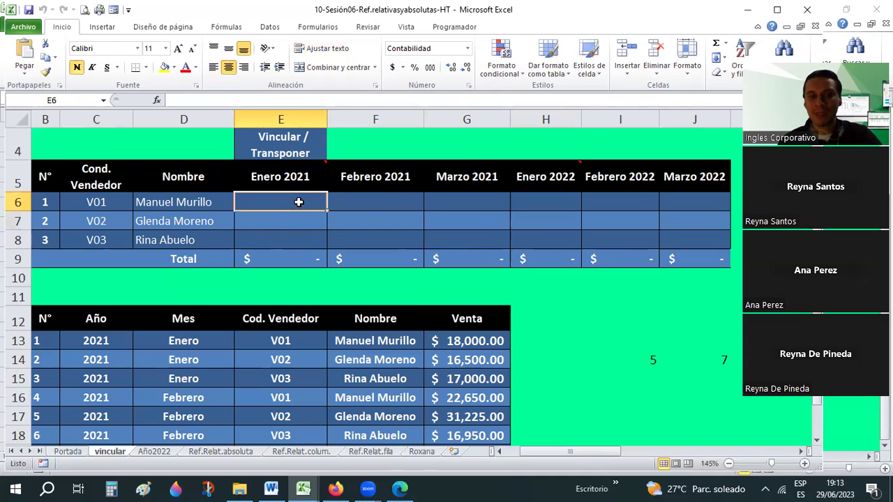
{"action": "left_click", "coordinate": [286, 230]}
{"action": "left_click", "coordinate": [282, 239]}
{"action": "scroll", "coordinate": [283, 239], "scroll_direction": "up", "scroll_amount": 1}
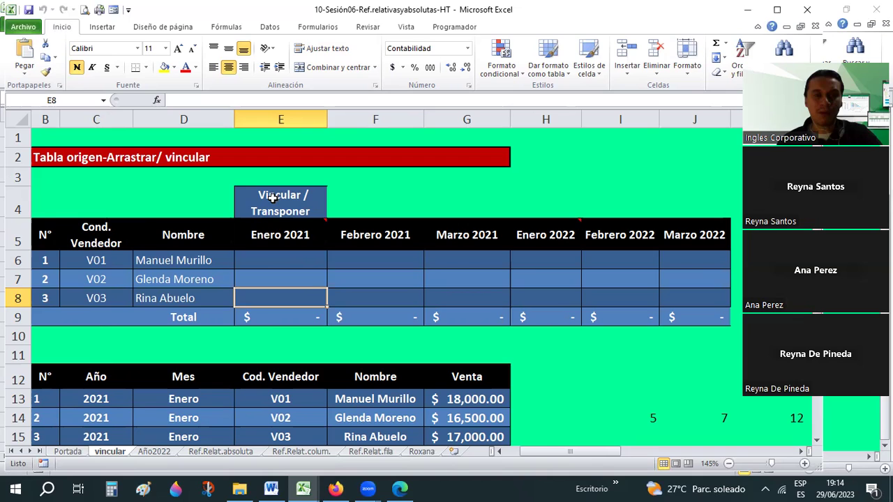
{"action": "scroll", "coordinate": [273, 197], "scroll_direction": "down", "scroll_amount": 1}
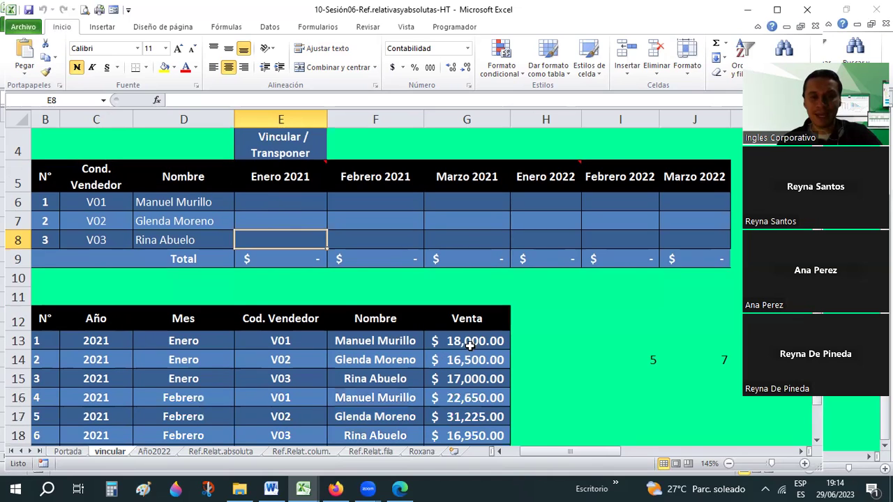
{"action": "left_click", "coordinate": [449, 342]}
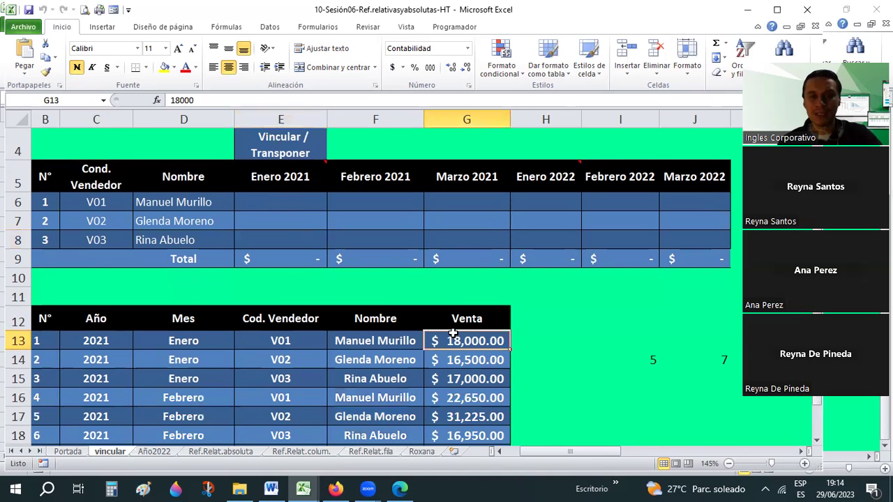
{"action": "left_click", "coordinate": [382, 341]}
{"action": "left_click", "coordinate": [287, 340]}
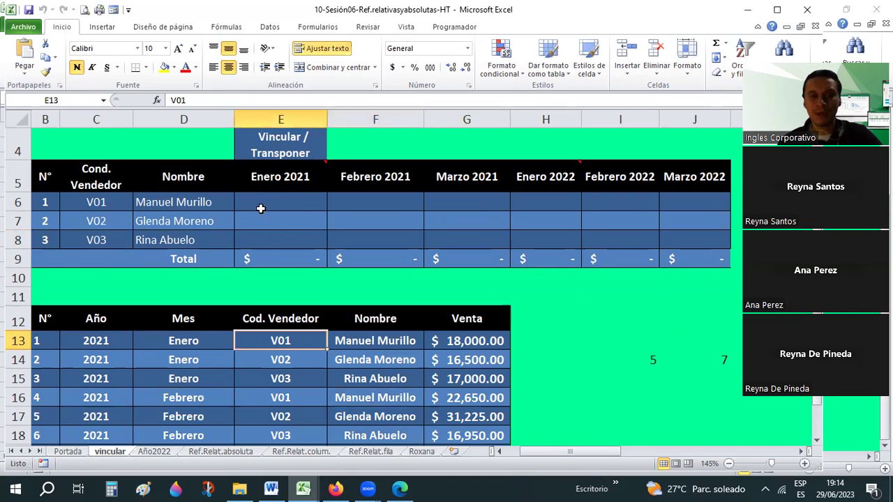
{"action": "left_click", "coordinate": [255, 200]}
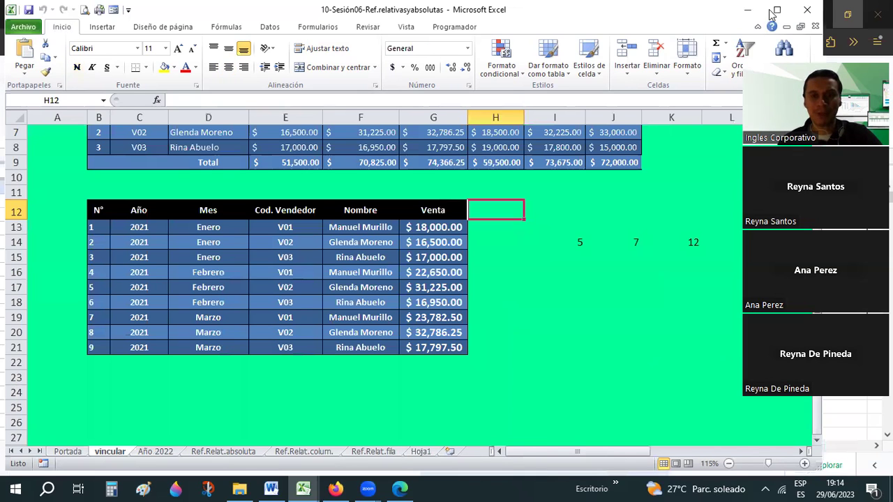
Scroll the completed workbook to the top and return to the working -HT workbook
{"action": "scroll", "coordinate": [438, 240], "scroll_direction": "up", "scroll_amount": 2}
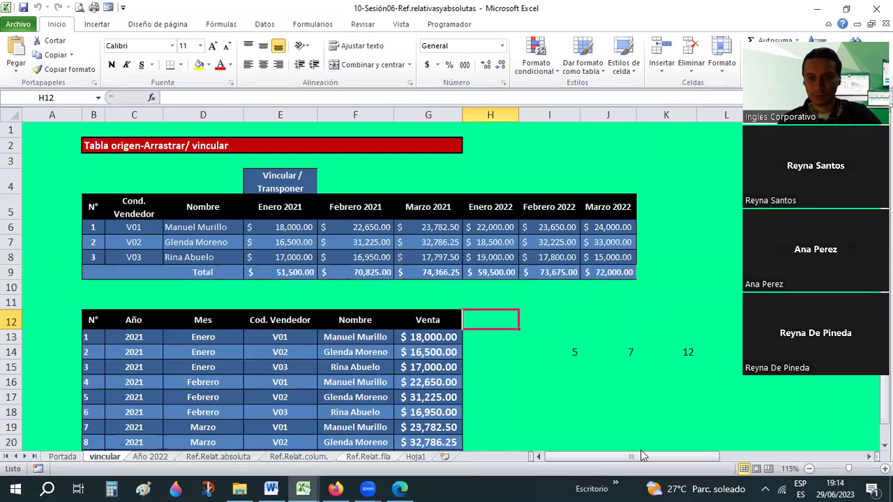
{"action": "key", "text": "ctrl+Tab"}
{"action": "scroll", "coordinate": [624, 311], "scroll_direction": "down", "scroll_amount": 8}
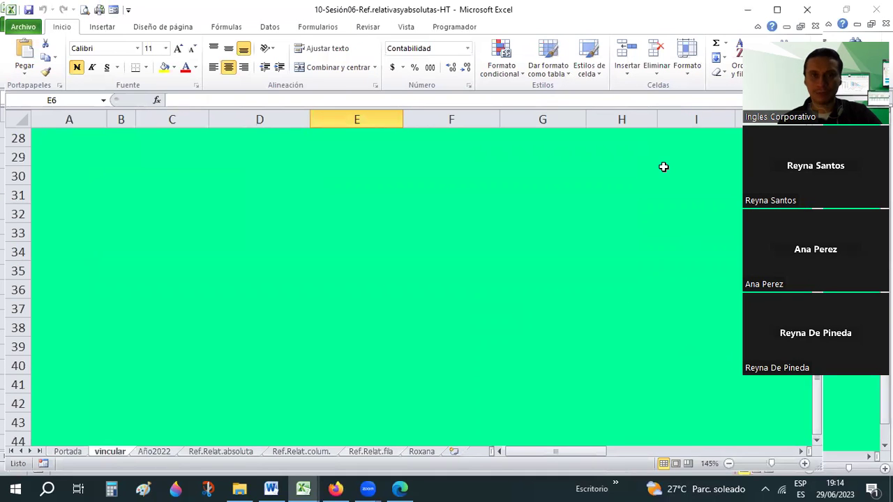
{"action": "scroll", "coordinate": [365, 10], "scroll_direction": "up", "scroll_amount": 8}
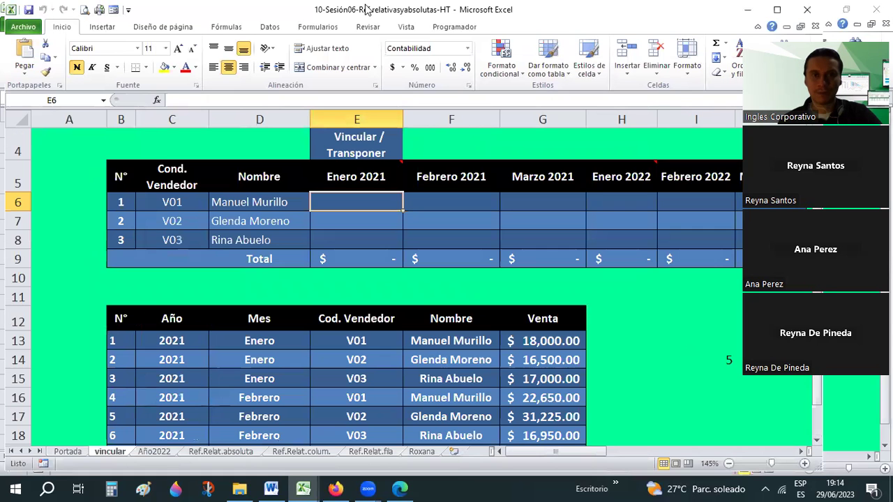
{"action": "scroll", "coordinate": [540, 206], "scroll_direction": "up", "scroll_amount": 1}
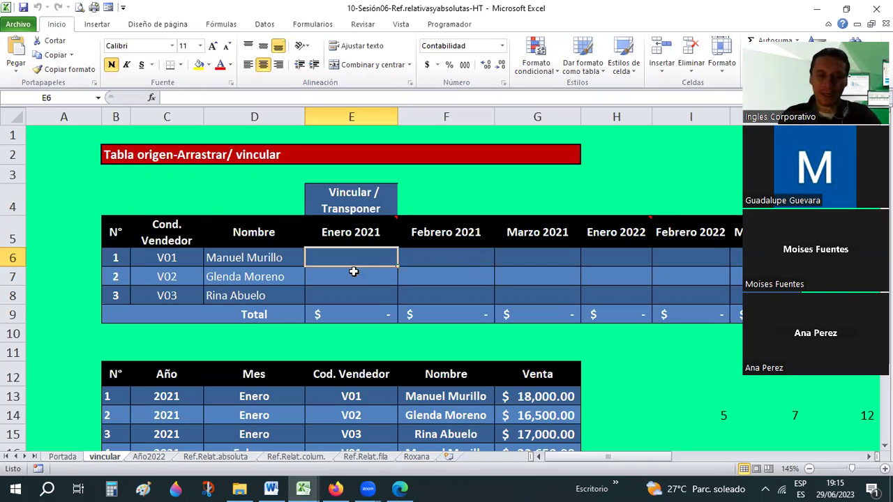
Enter =G13 in E6 to link V01's Enero 2021 sale, then check it against G13
{"action": "type", "text": "="}
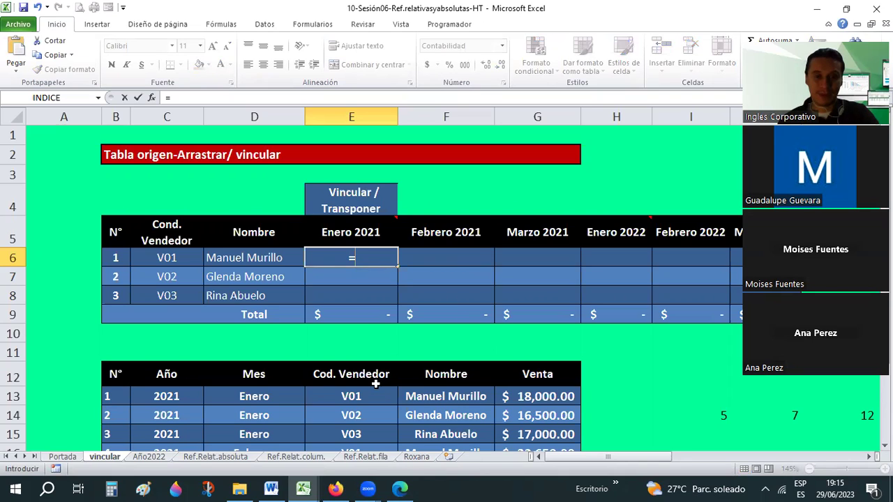
{"action": "type", "text": "g13"}
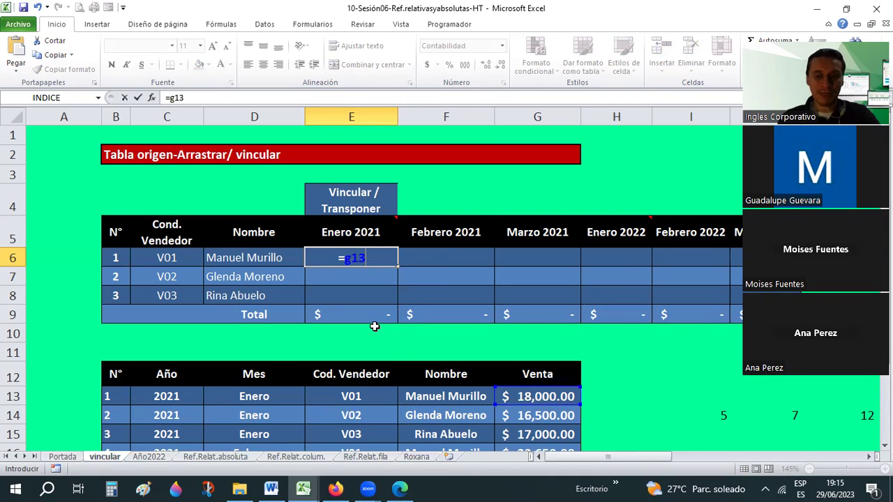
{"action": "key", "text": "Return"}
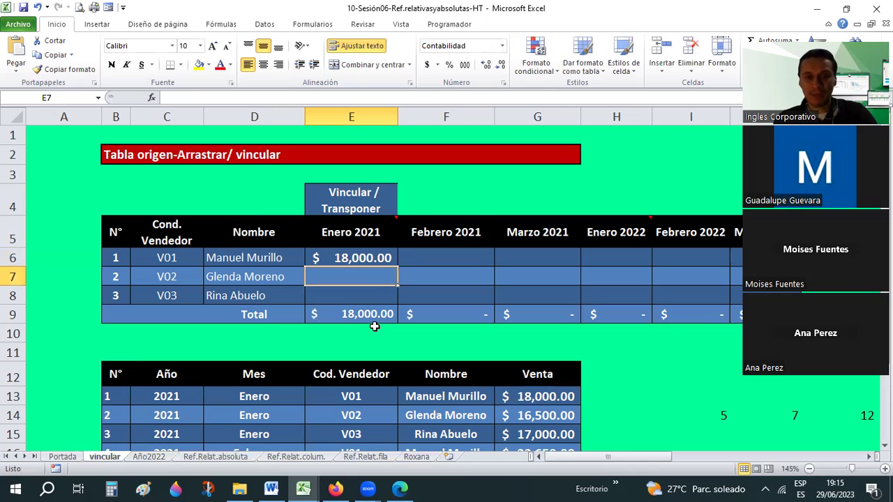
{"action": "key", "text": "Up"}
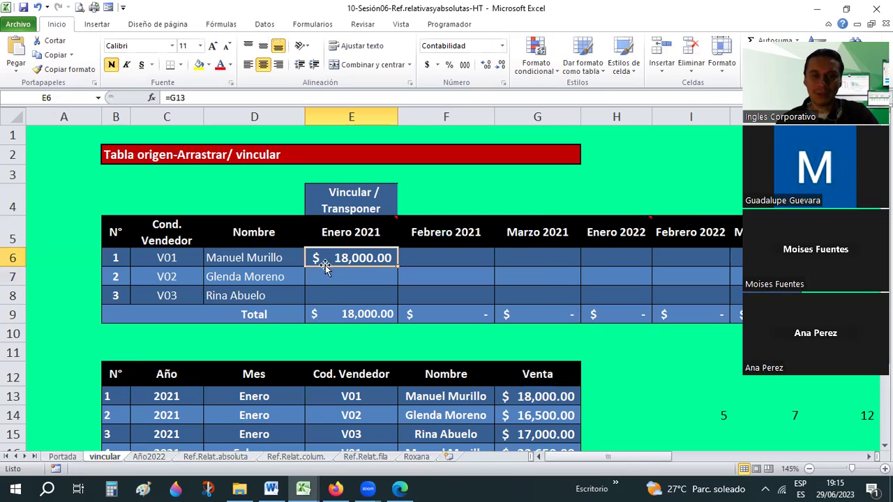
{"action": "left_click", "coordinate": [542, 395]}
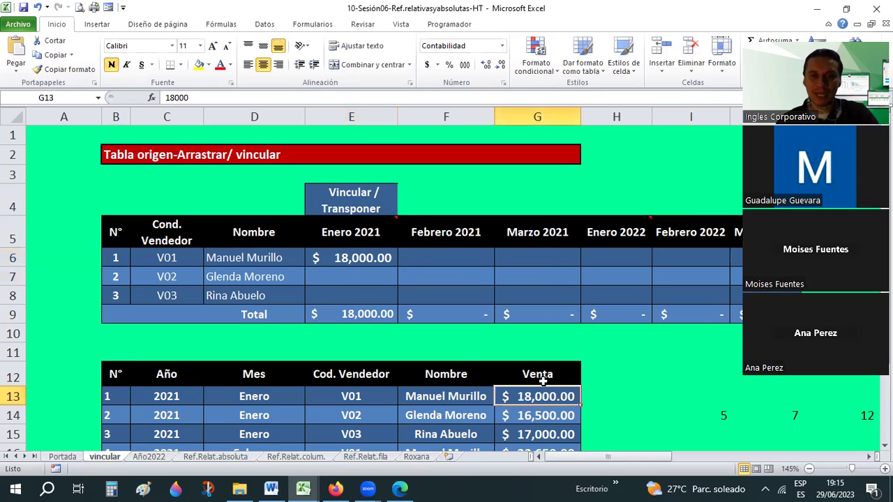
Compare E6's =G13 link formula with the source sale value in G13
{"action": "left_click", "coordinate": [339, 254]}
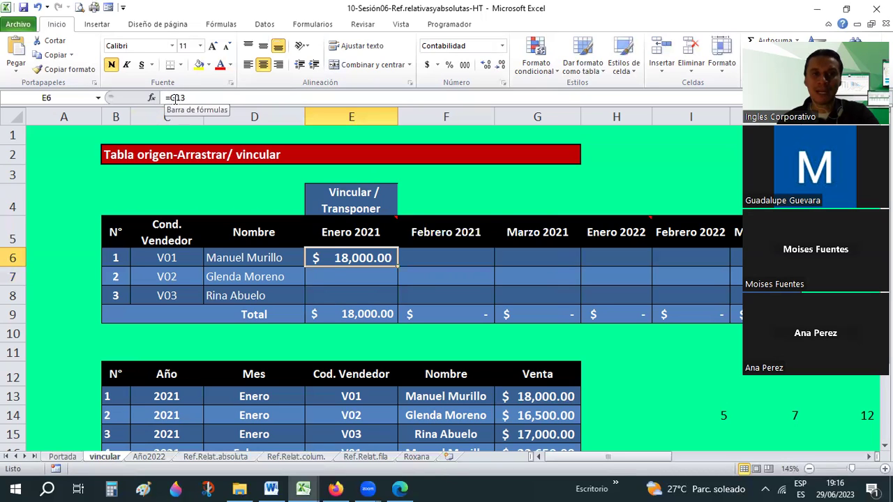
{"action": "left_click", "coordinate": [553, 395]}
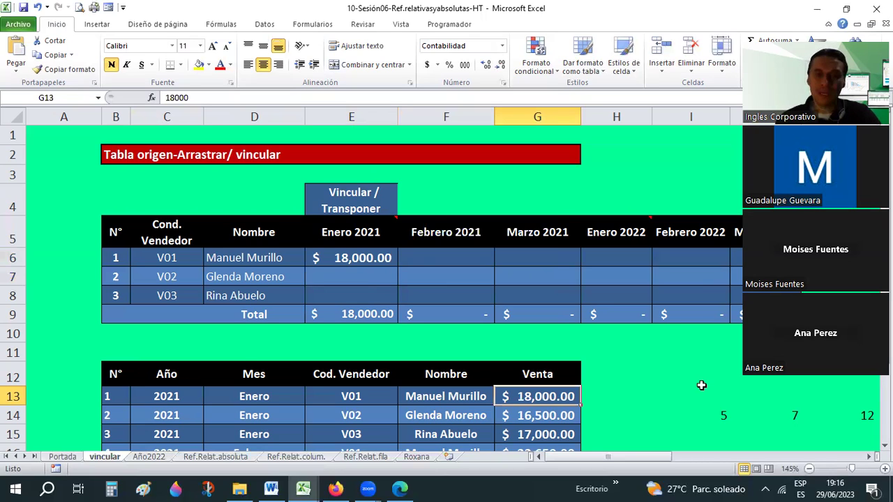
{"action": "left_click", "coordinate": [348, 261]}
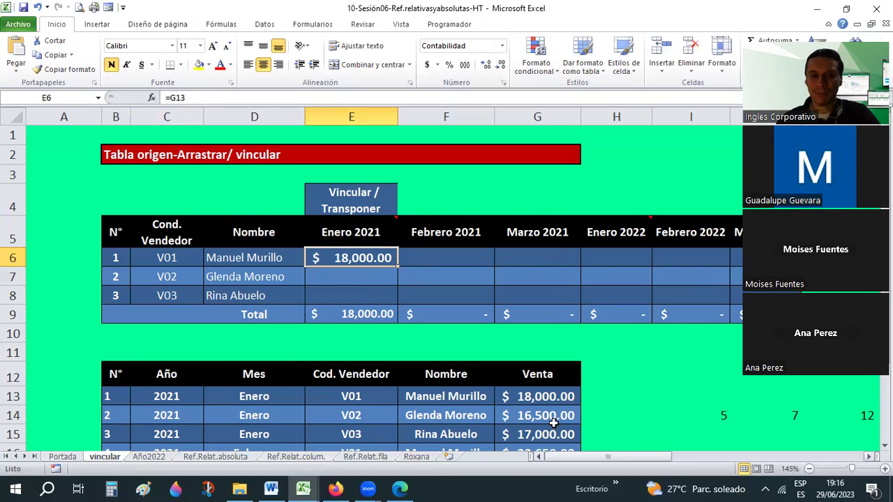
Change the G13 sale to 18500 and confirm E6 updates to 18,500.00
{"action": "left_click", "coordinate": [546, 394]}
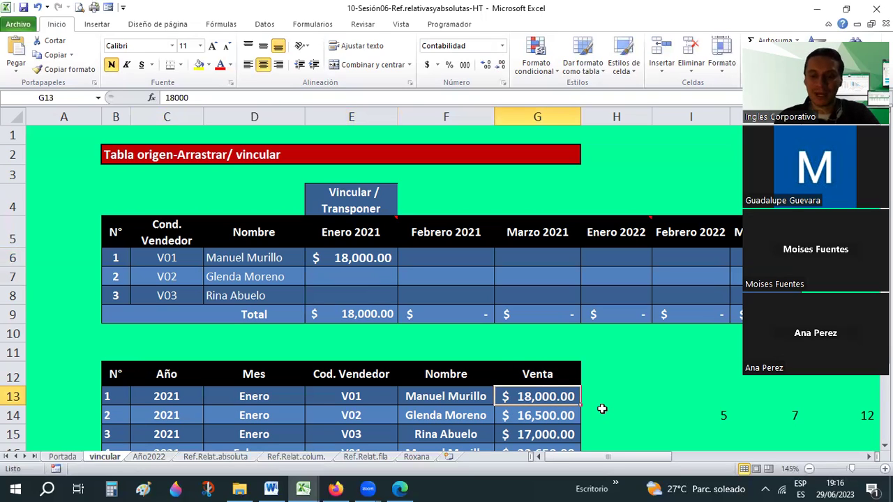
{"action": "type", "text": "18500"}
{"action": "key", "text": "Return"}
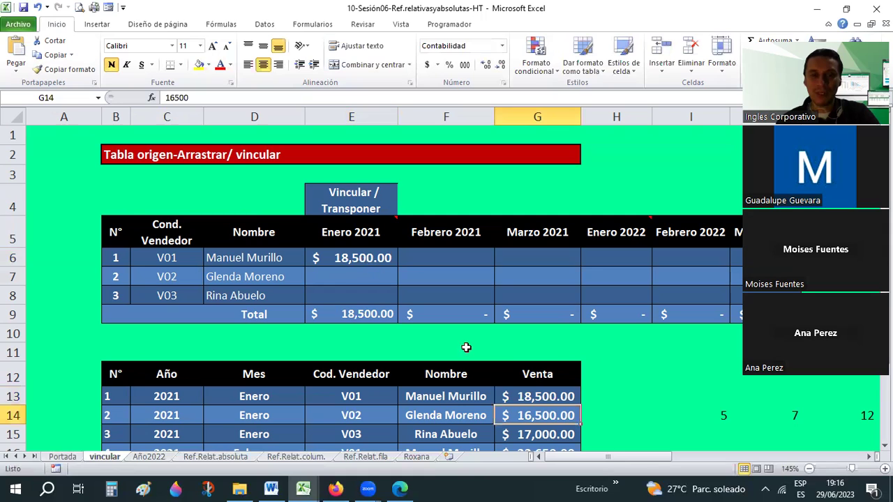
{"action": "left_click", "coordinate": [535, 396]}
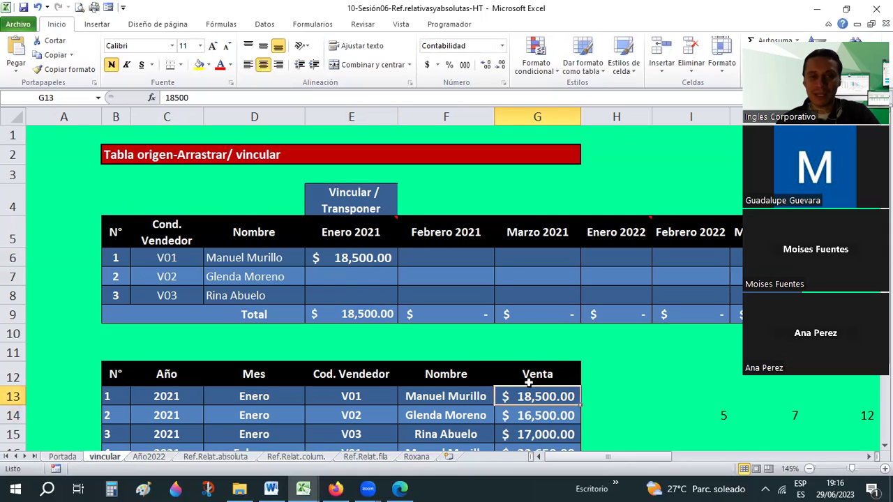
{"action": "left_click", "coordinate": [364, 253]}
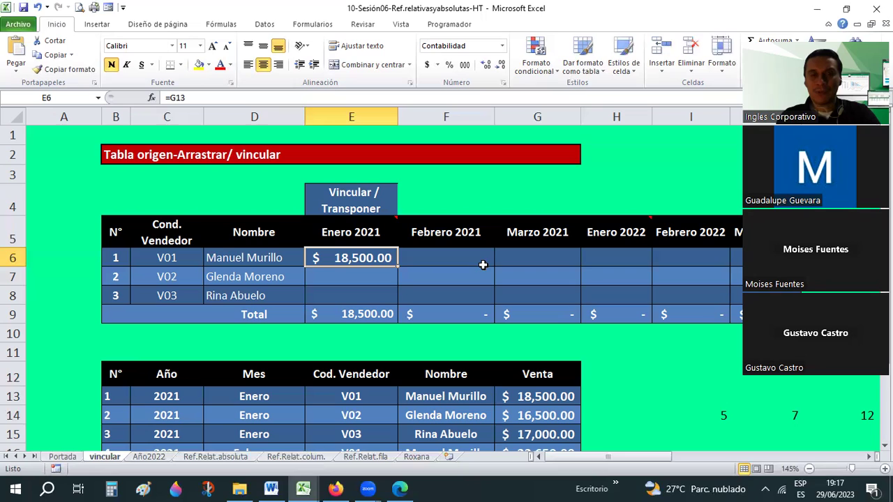
{"action": "key", "text": "Down"}
{"action": "key", "text": "Down"}
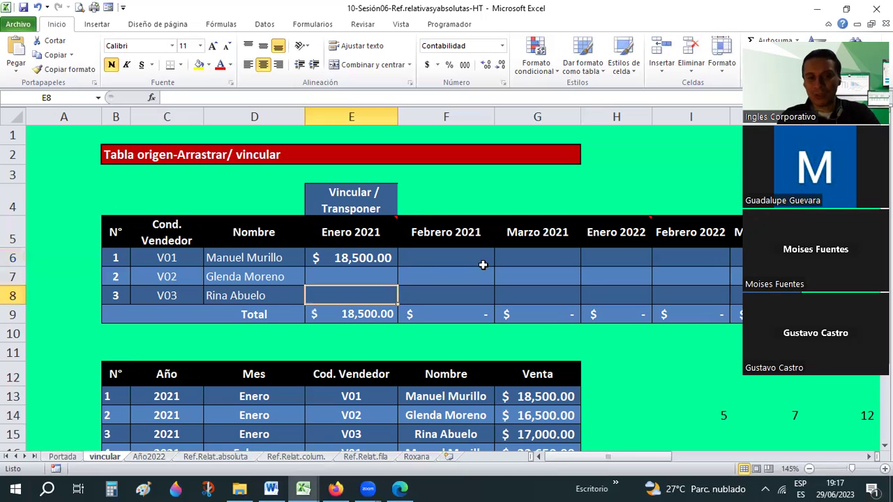
{"action": "key", "text": "Up"}
{"action": "key", "text": "Down"}
{"action": "key", "text": "Down"}
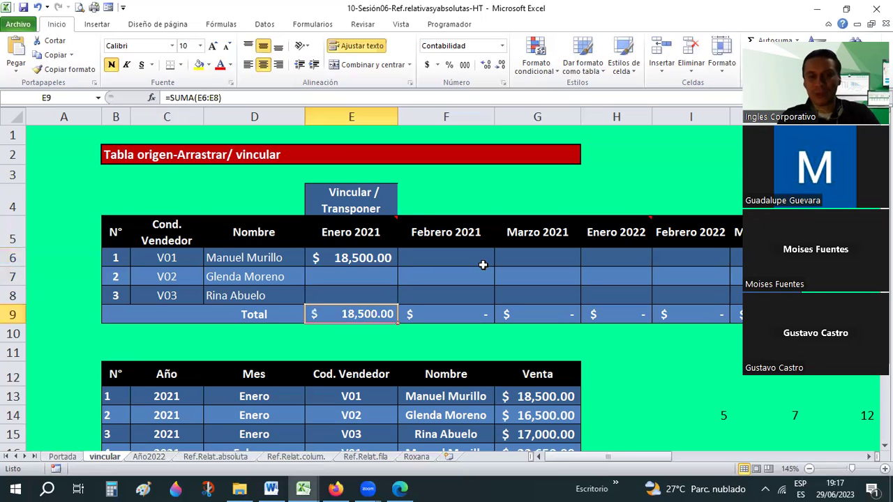
{"action": "key", "text": "Up"}
{"action": "key", "text": "Up"}
{"action": "key", "text": "Up"}
{"action": "key", "text": "Left"}
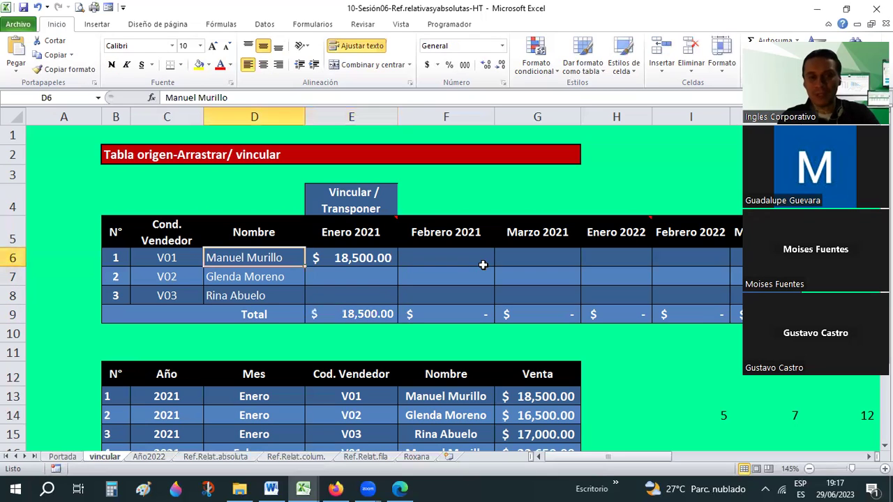
{"action": "key", "text": "Left"}
{"action": "key", "text": "Down"}
{"action": "key", "text": "Right"}
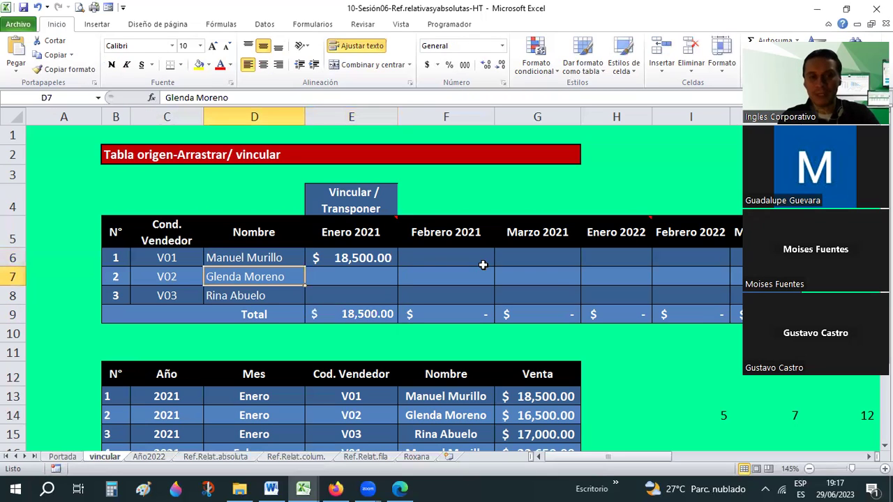
{"action": "key", "text": "Up"}
{"action": "key", "text": "Left"}
{"action": "key", "text": "Down"}
{"action": "key", "text": "Down"}
{"action": "key", "text": "Down"}
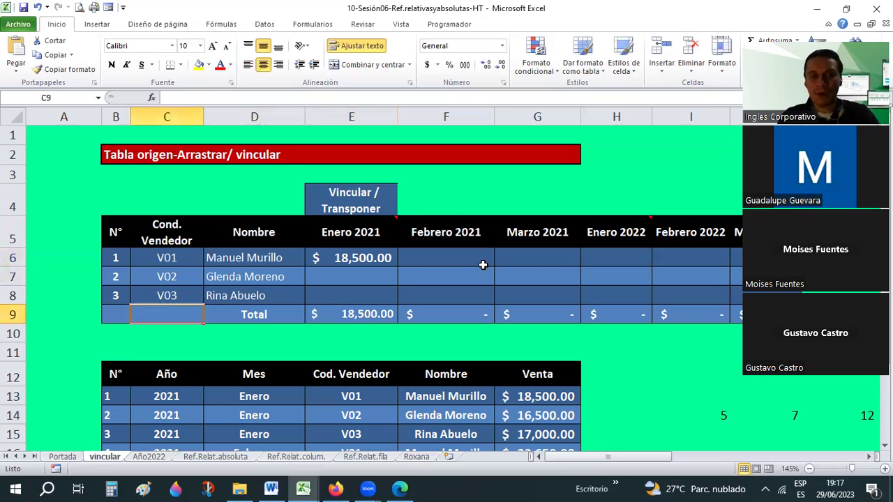
{"action": "key", "text": "Down"}
{"action": "key", "text": "Down"}
{"action": "key", "text": "Down"}
{"action": "key", "text": "Down"}
{"action": "key", "text": "Down"}
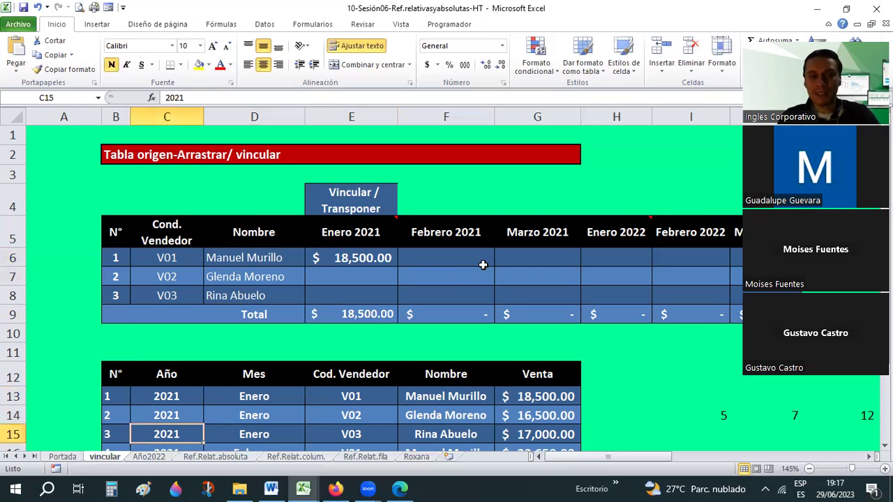
{"action": "scroll", "coordinate": [483, 265], "scroll_direction": "down", "scroll_amount": 1}
{"action": "key", "text": "Up"}
{"action": "key", "text": "Right"}
{"action": "key", "text": "Right"}
{"action": "key", "text": "Down"}
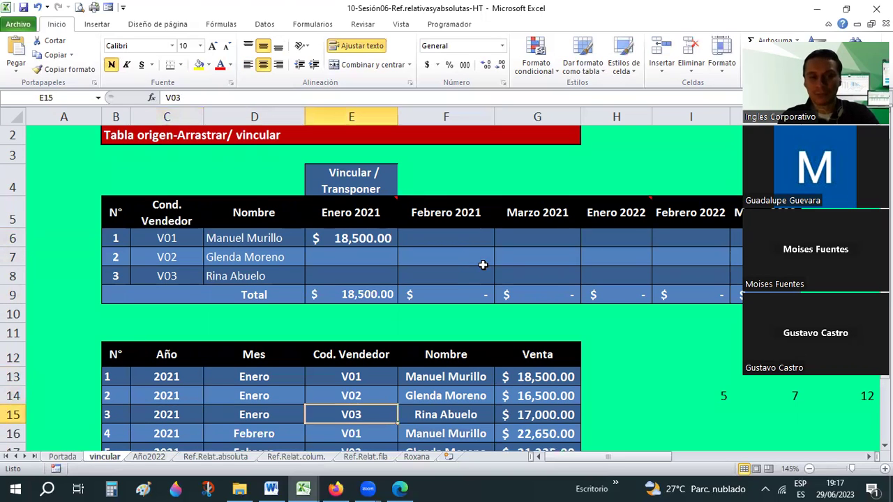
{"action": "key", "text": "Up"}
{"action": "key", "text": "Up"}
{"action": "key", "text": "Up"}
{"action": "key", "text": "Up"}
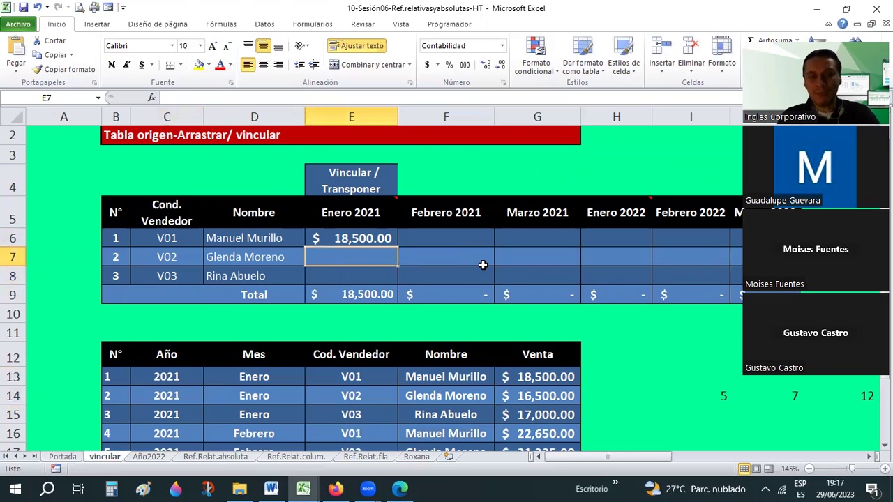
{"action": "key", "text": "Up"}
{"action": "key", "text": "Left"}
{"action": "key", "text": "Left"}
{"action": "key", "text": "Right"}
{"action": "key", "text": "Down"}
{"action": "key", "text": "Down"}
{"action": "key", "text": "Down"}
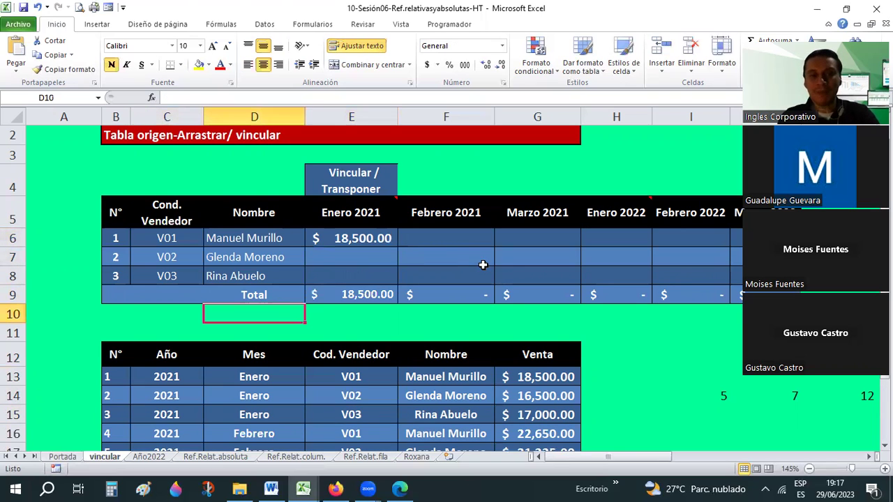
{"action": "key", "text": "Down"}
{"action": "key", "text": "Down"}
{"action": "key", "text": "Down"}
{"action": "key", "text": "Right"}
{"action": "key", "text": "Right"}
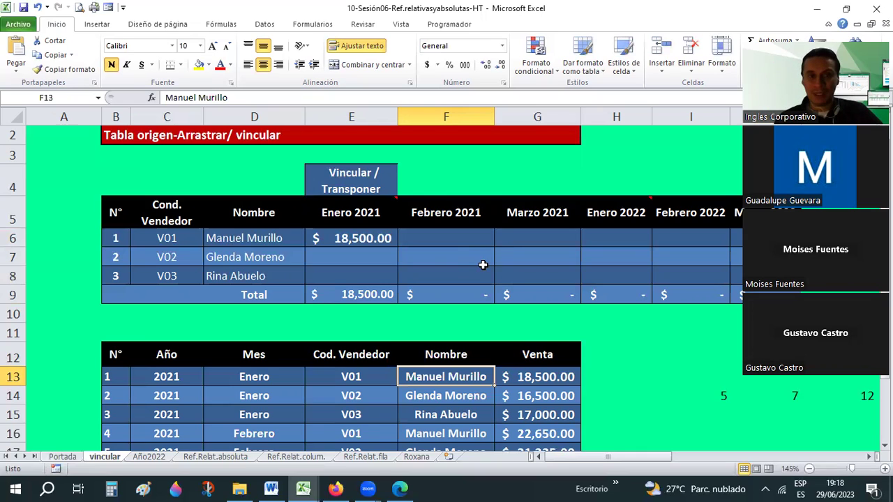
Fill E6's =G13 link down to E7:E8, giving V02 16,500 and V03 17,000
{"action": "left_click", "coordinate": [343, 237]}
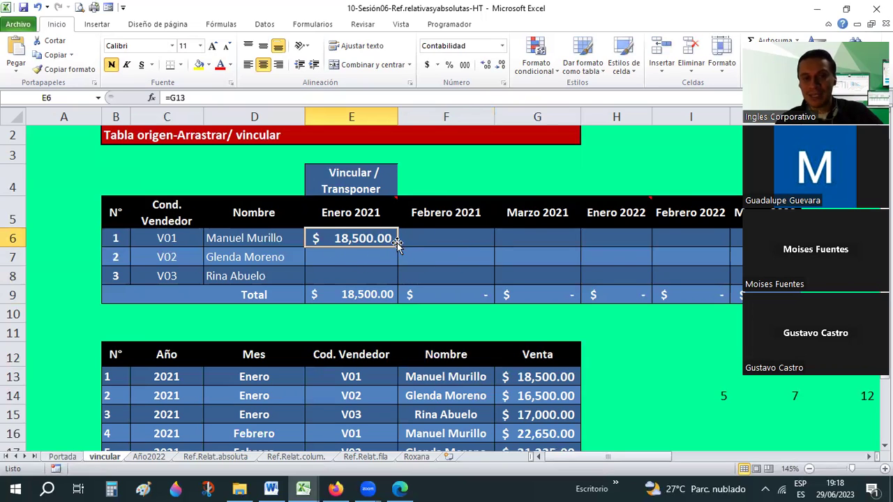
{"action": "left_click_drag", "start_coordinate": [398, 246], "coordinate": [393, 282]}
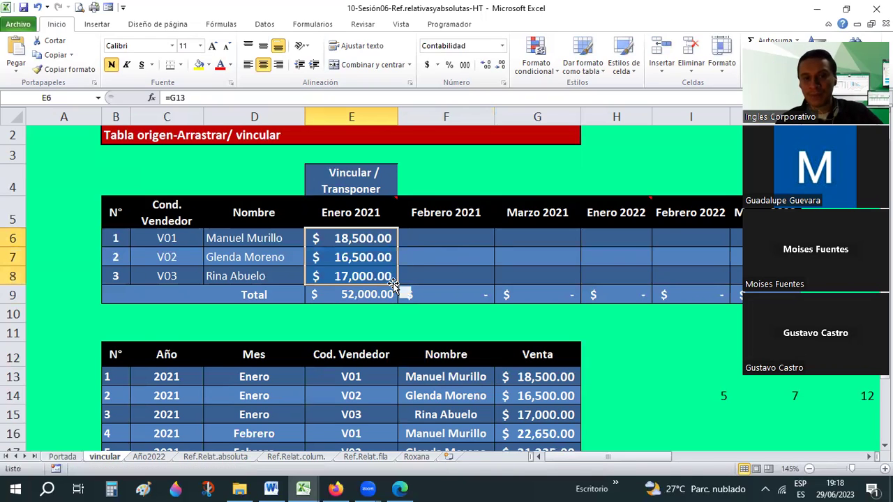
{"action": "left_click", "coordinate": [378, 263]}
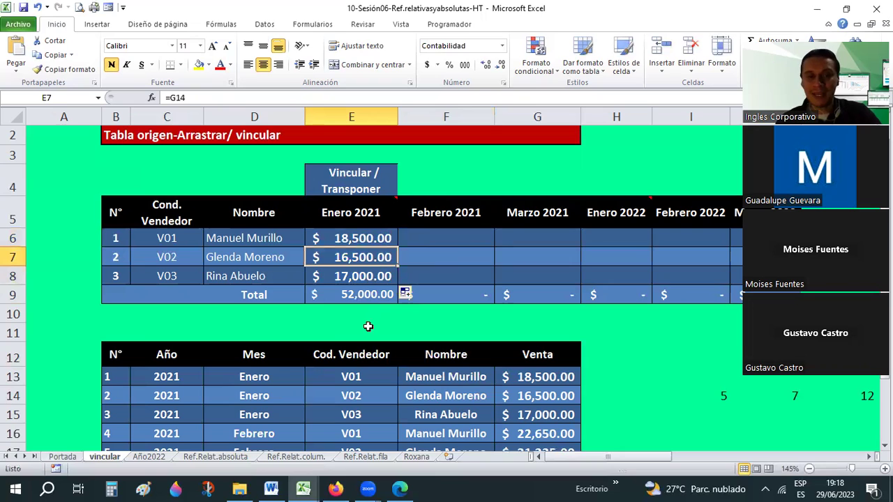
{"action": "left_click", "coordinate": [347, 395]}
{"action": "left_click", "coordinate": [349, 253]}
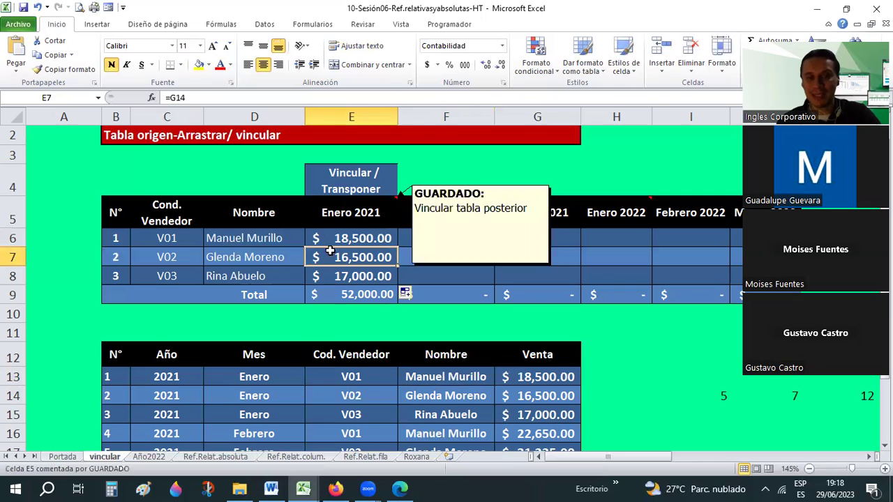
{"action": "scroll", "coordinate": [569, 346], "scroll_direction": "down", "scroll_amount": 1}
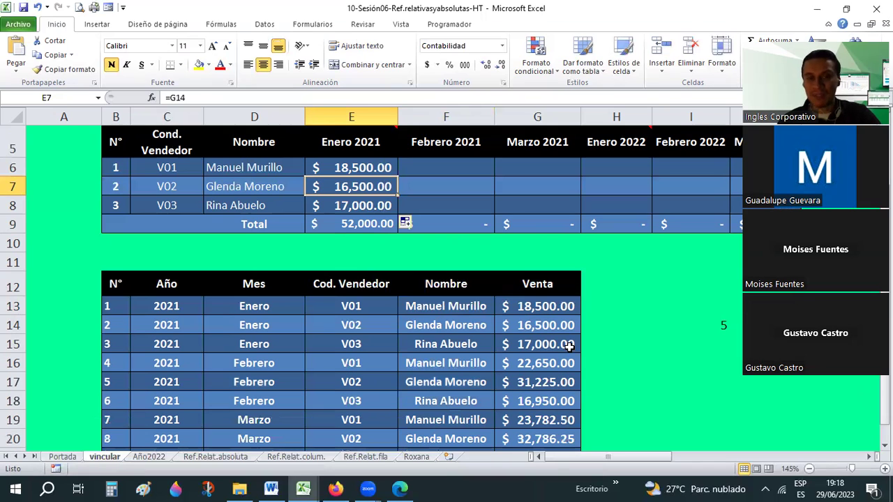
{"action": "left_click", "coordinate": [543, 308]}
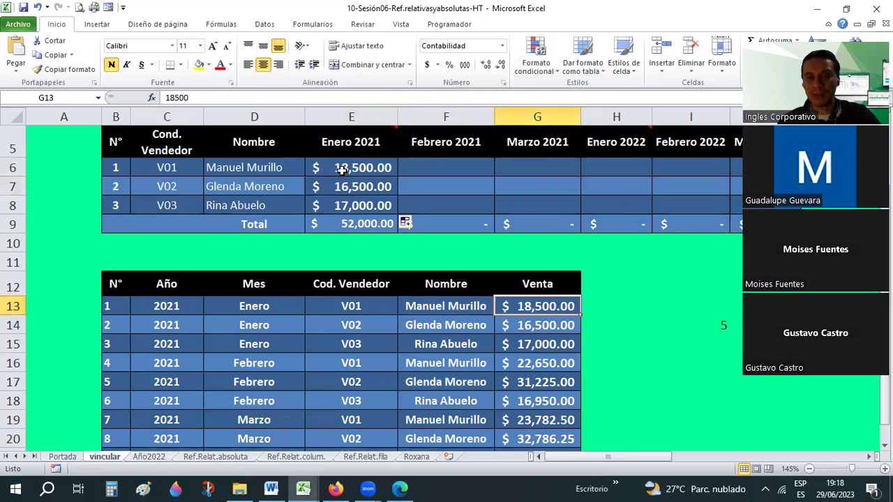
{"action": "left_click", "coordinate": [517, 325]}
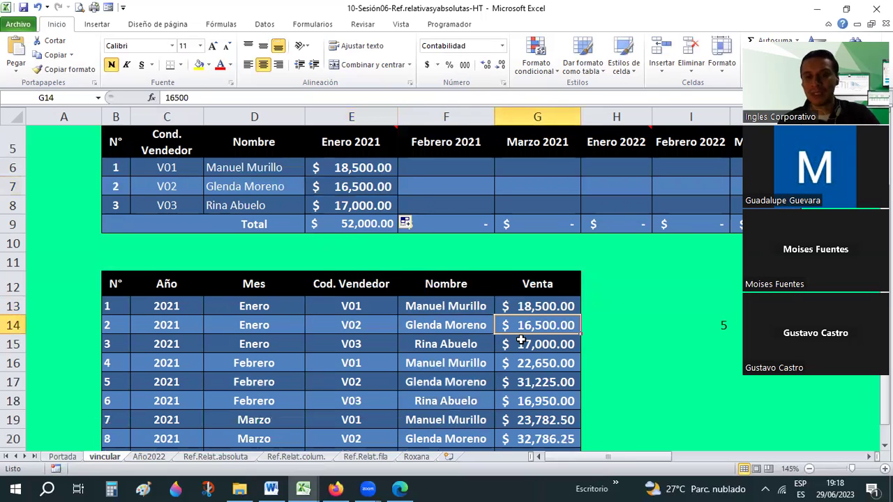
{"action": "left_click", "coordinate": [503, 344]}
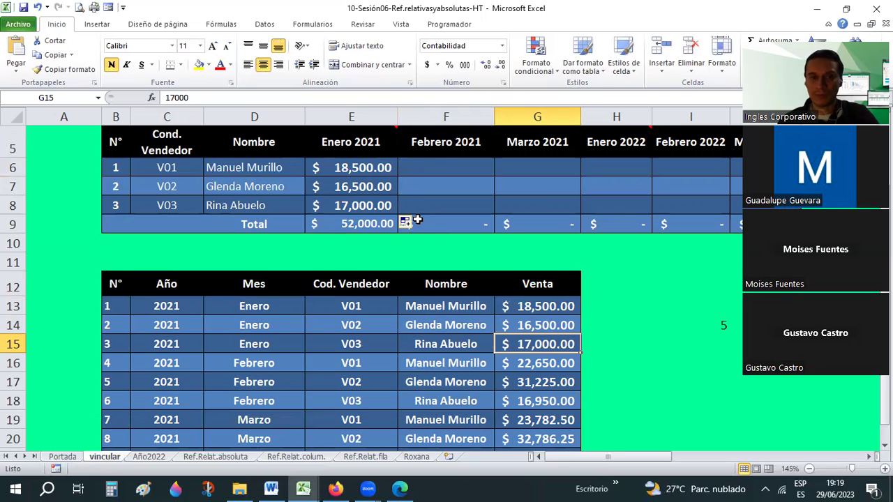
{"action": "scroll", "coordinate": [417, 218], "scroll_direction": "up", "scroll_amount": 1}
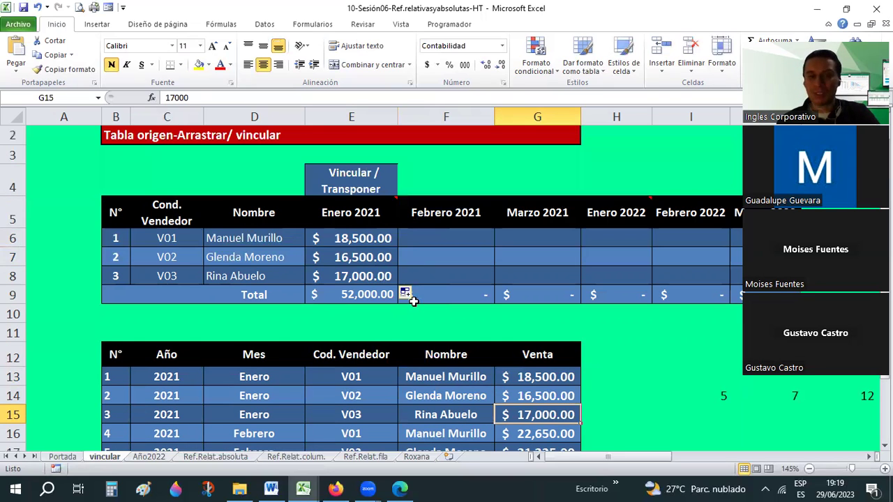
{"action": "left_click", "coordinate": [381, 242]}
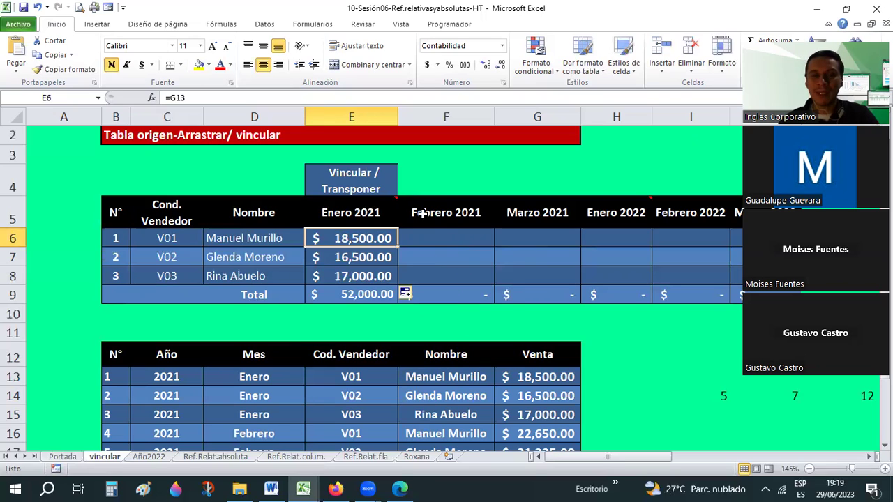
{"action": "left_click_drag", "start_coordinate": [396, 246], "coordinate": [396, 288]}
{"action": "left_click", "coordinate": [433, 242]}
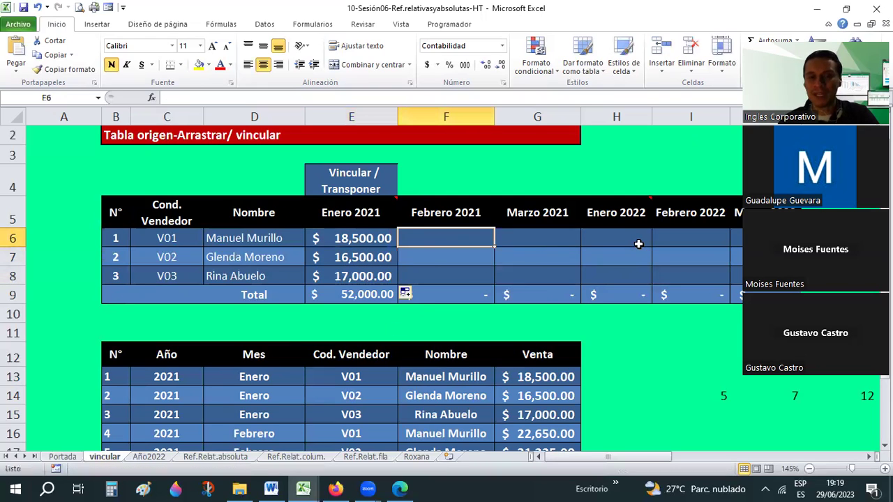
{"action": "left_click_drag", "start_coordinate": [361, 232], "coordinate": [360, 283]}
{"action": "left_click", "coordinate": [534, 275]}
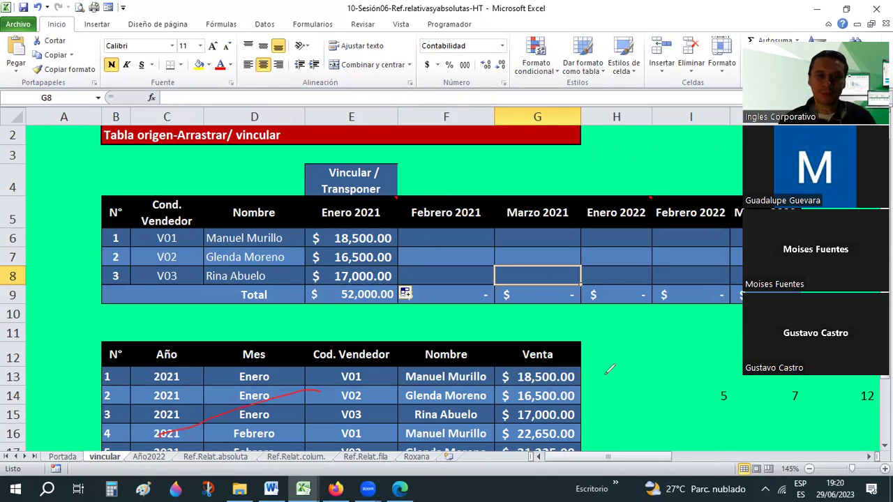
{"action": "left_click_drag", "start_coordinate": [318, 390], "coordinate": [183, 430]}
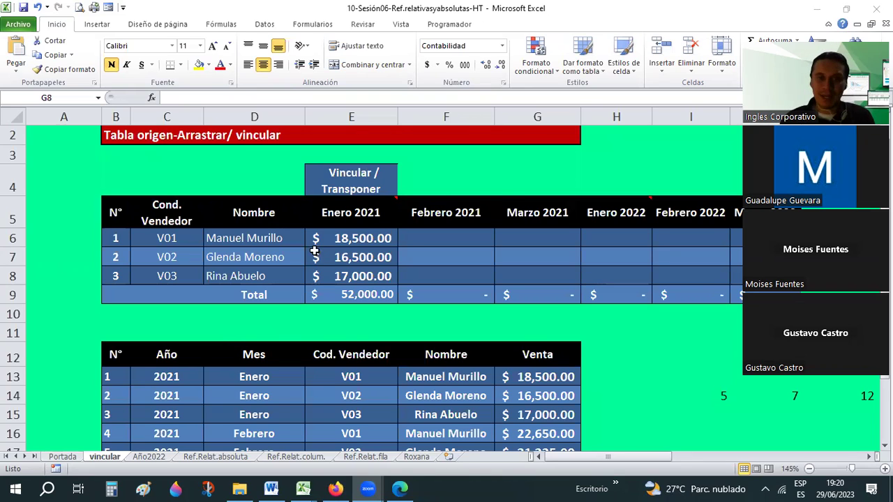
{"action": "key", "text": "alt+Tab"}
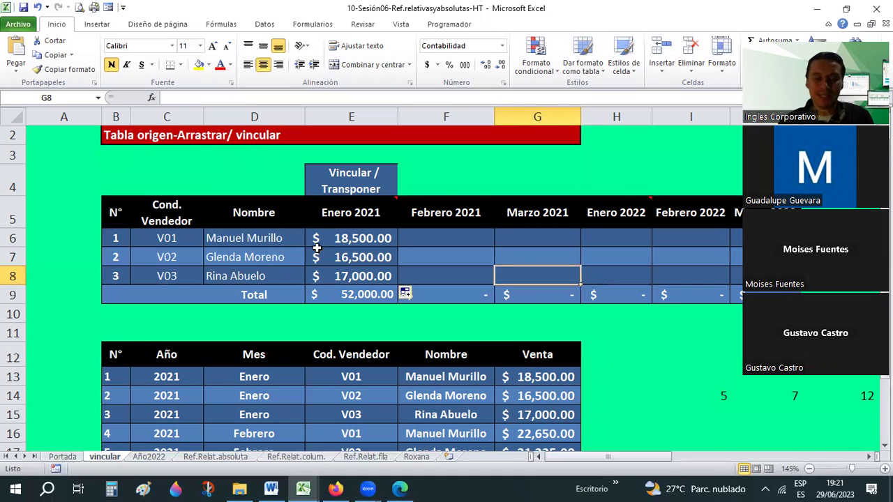
{"action": "left_click", "coordinate": [317, 257]}
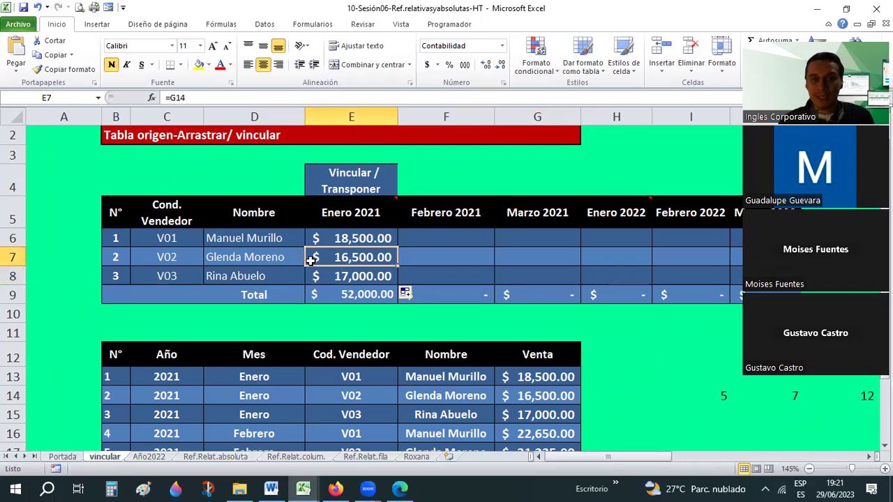
{"action": "key", "text": "Up"}
{"action": "key", "text": "Right"}
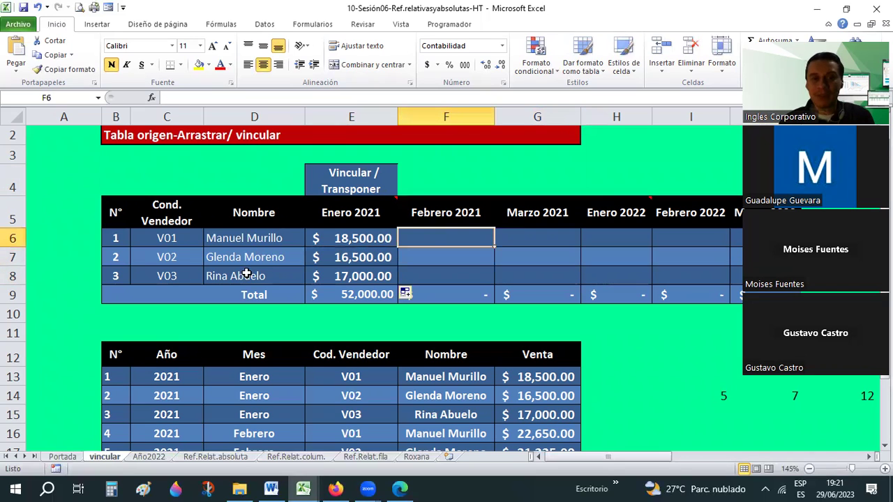
{"action": "left_click", "coordinate": [245, 238]}
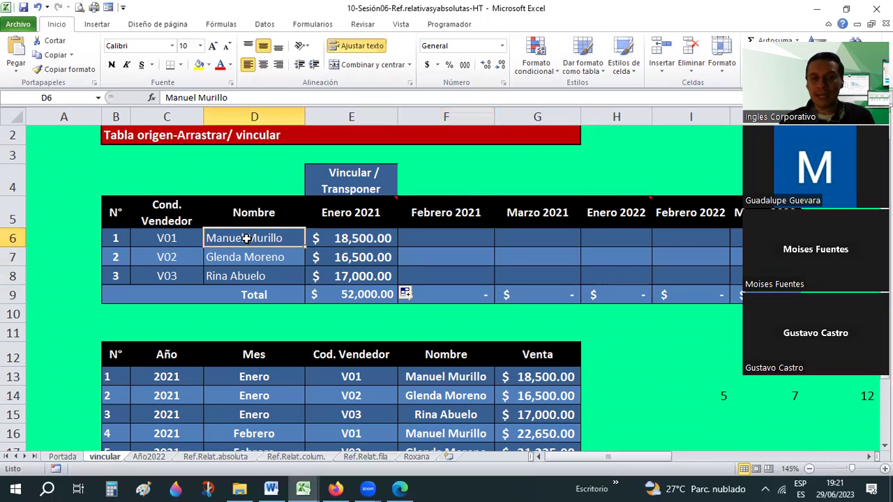
{"action": "left_click", "coordinate": [241, 255]}
{"action": "left_click", "coordinate": [238, 270]}
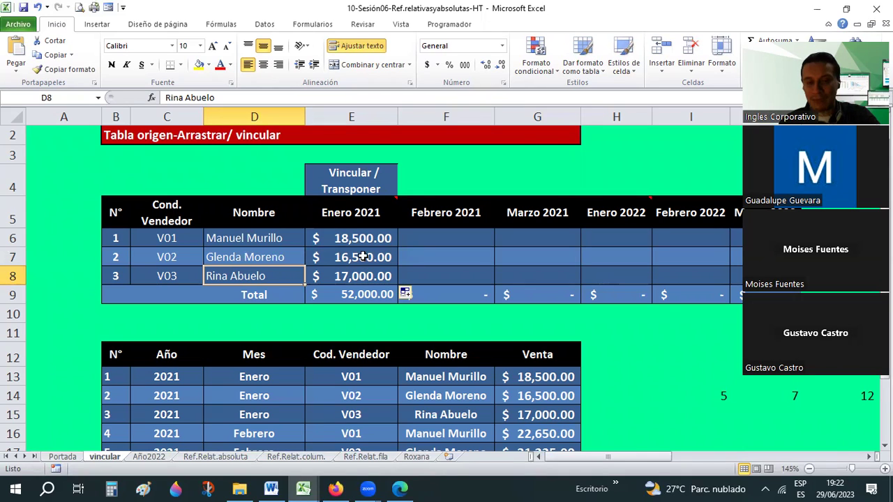
Clear the V02 and V03 January amounts in E7:E8 and copy E6's linking formula
{"action": "key", "text": "Up"}
{"action": "key", "text": "Up"}
{"action": "key", "text": "Right"}
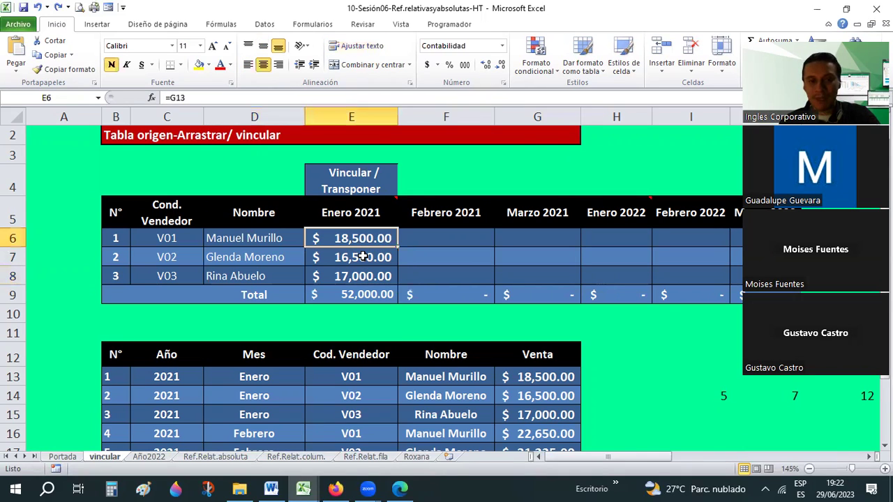
{"action": "key", "text": "ctrl+z"}
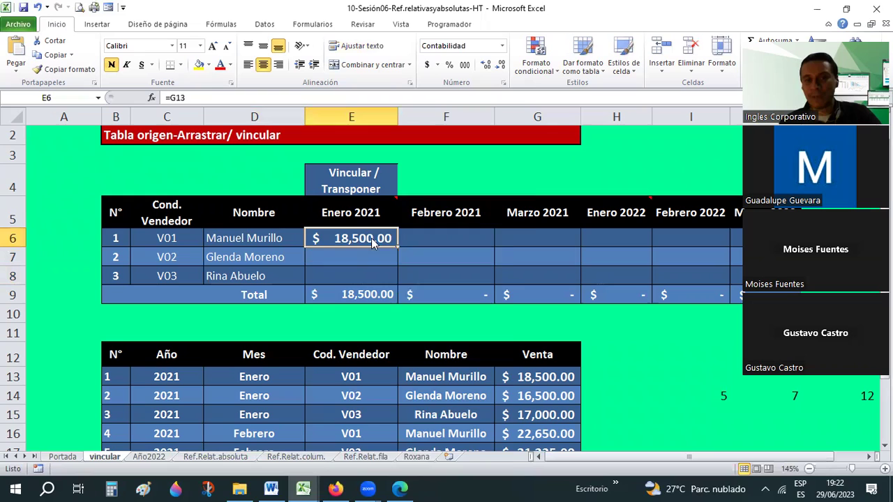
{"action": "right_click", "coordinate": [372, 238]}
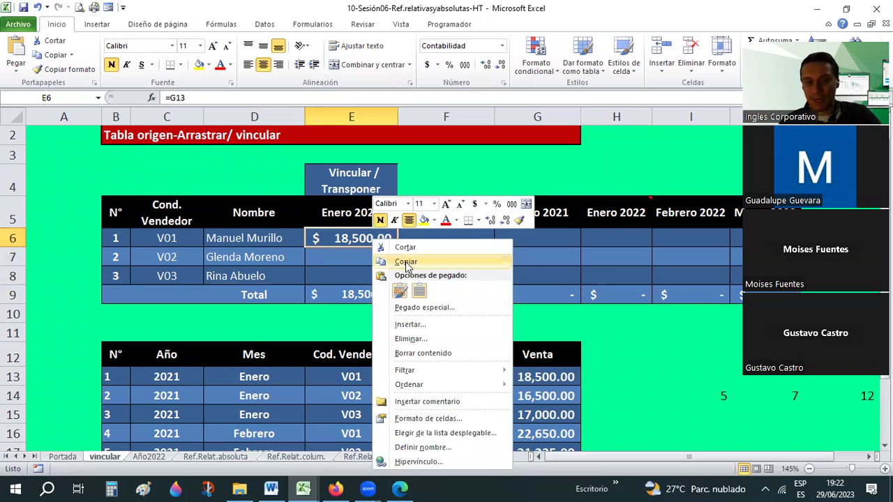
{"action": "left_click", "coordinate": [406, 262]}
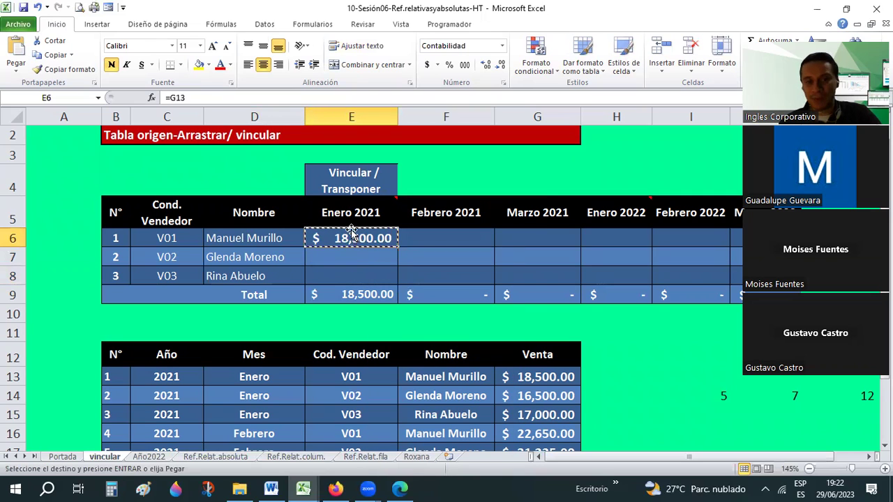
Paste formulas only into E7:E8 so they link to the sales list, totalling 52,000.00
{"action": "left_click", "coordinate": [348, 256]}
{"action": "left_click_drag", "start_coordinate": [348, 257], "coordinate": [348, 272]}
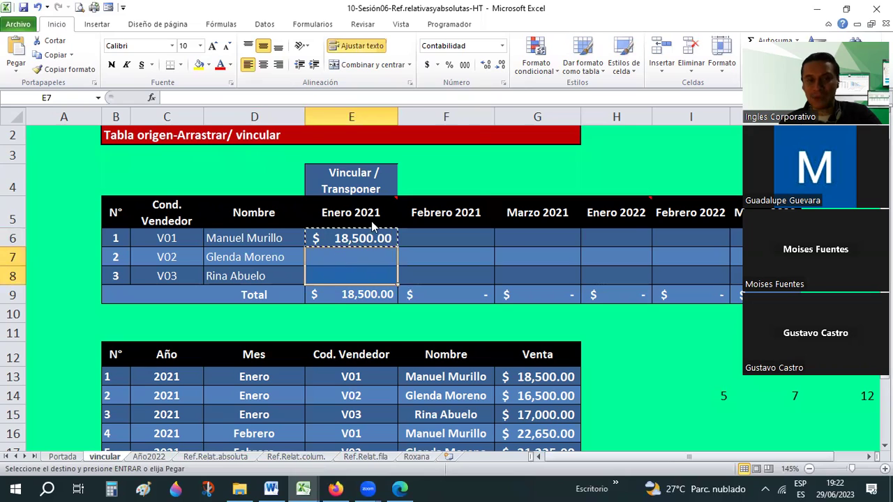
{"action": "right_click", "coordinate": [338, 261]}
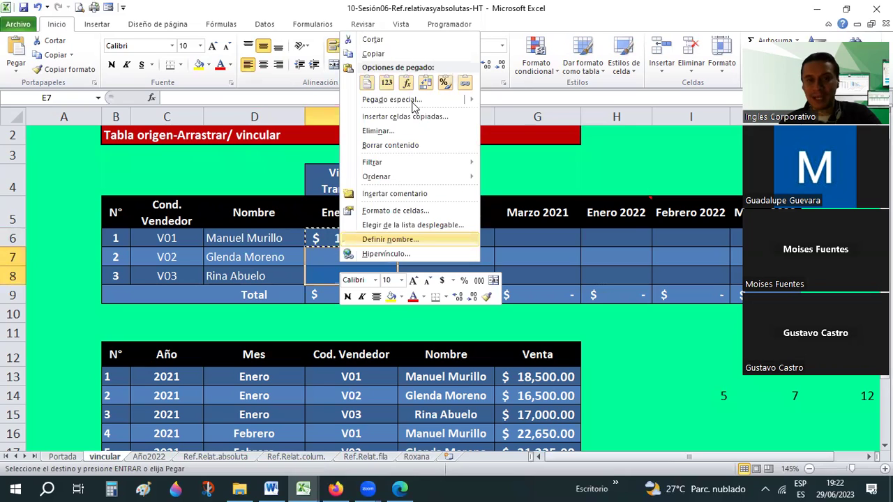
{"action": "left_click", "coordinate": [406, 84]}
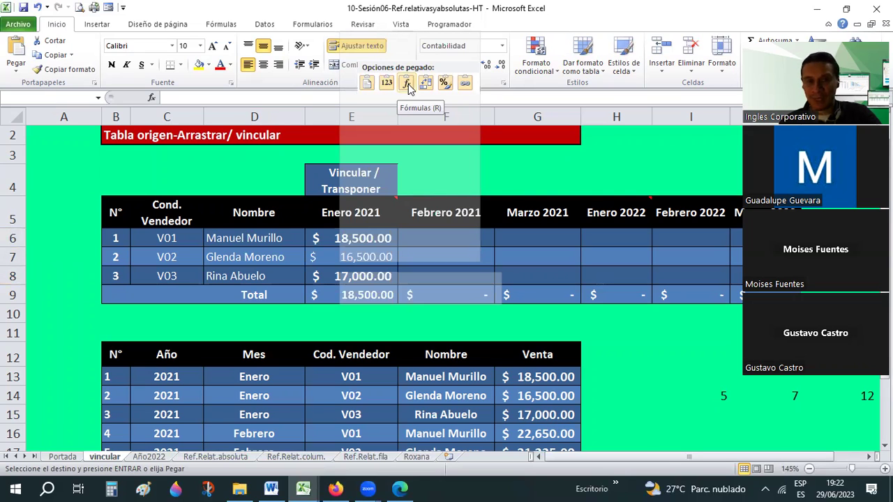
{"action": "right_click", "coordinate": [341, 267]}
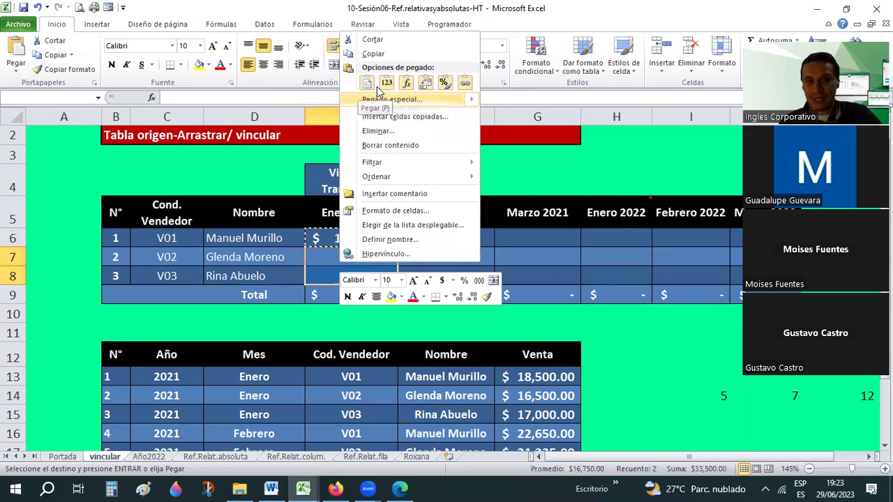
{"action": "mouse_move", "coordinate": [378, 94]}
{"action": "left_click", "coordinate": [407, 84]}
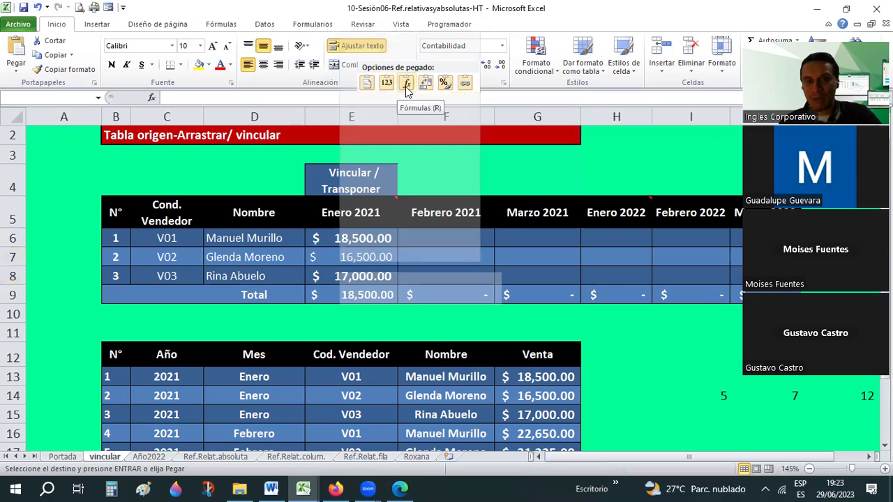
{"action": "left_click", "coordinate": [440, 259]}
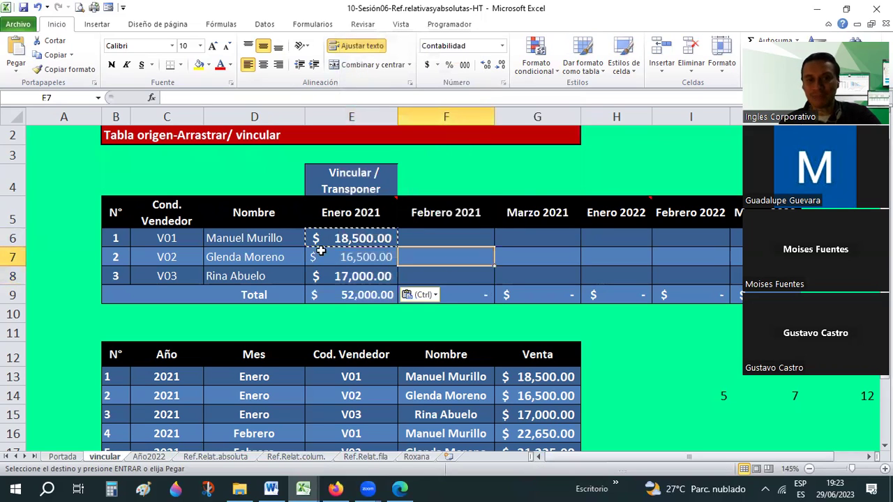
Check the linked formulas in E6:E8, then make V02's 16,500.00 amount in E7 bold
{"action": "key", "text": "Escape"}
{"action": "key", "text": "Left"}
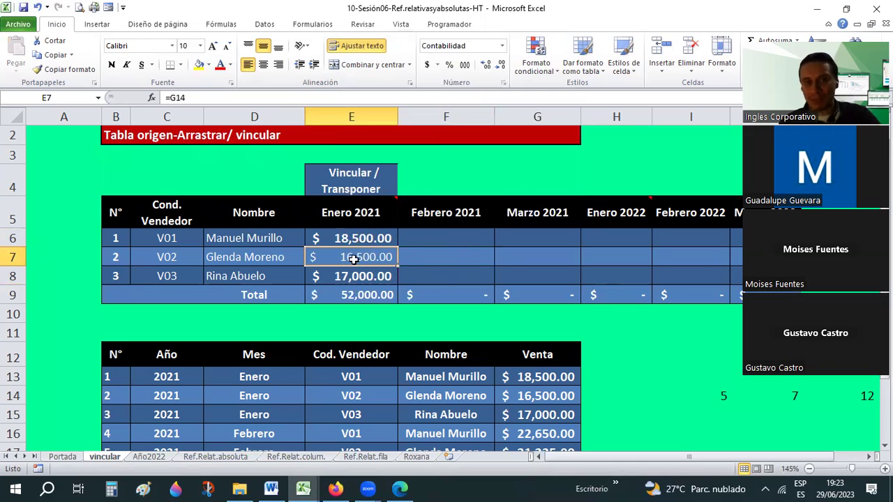
{"action": "left_click", "coordinate": [355, 238]}
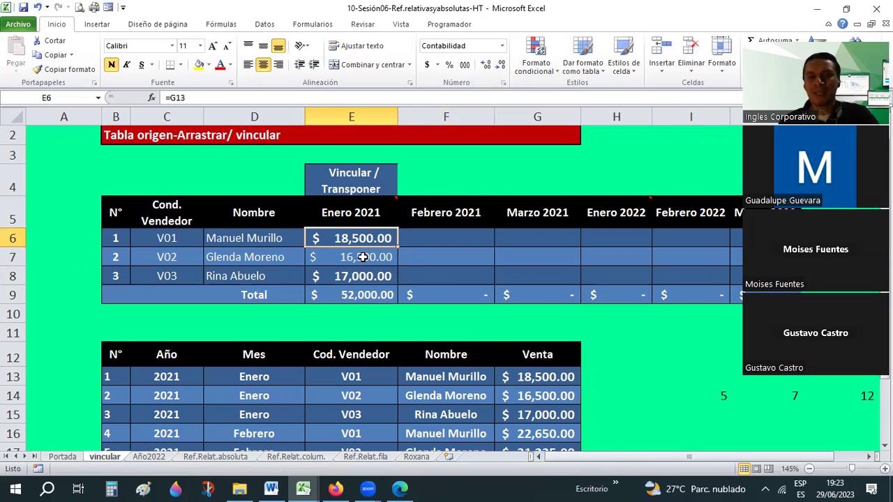
{"action": "left_click", "coordinate": [359, 255]}
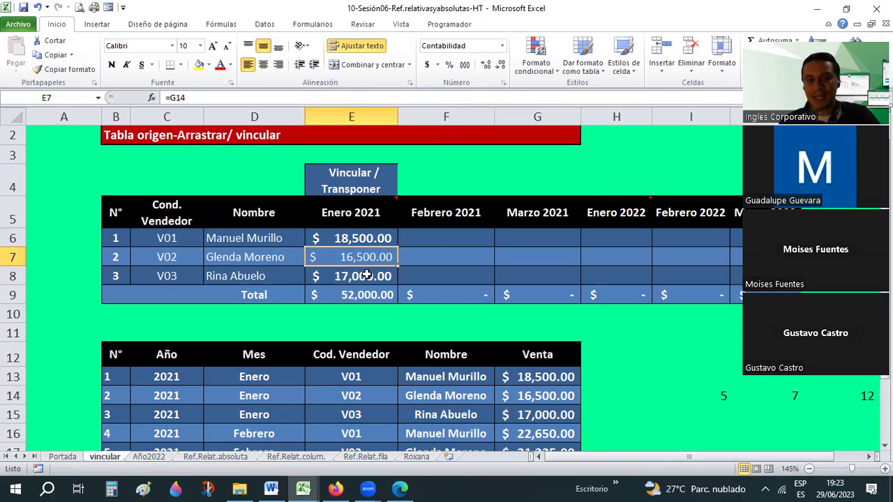
{"action": "key", "text": "Down"}
{"action": "left_click", "coordinate": [349, 257]}
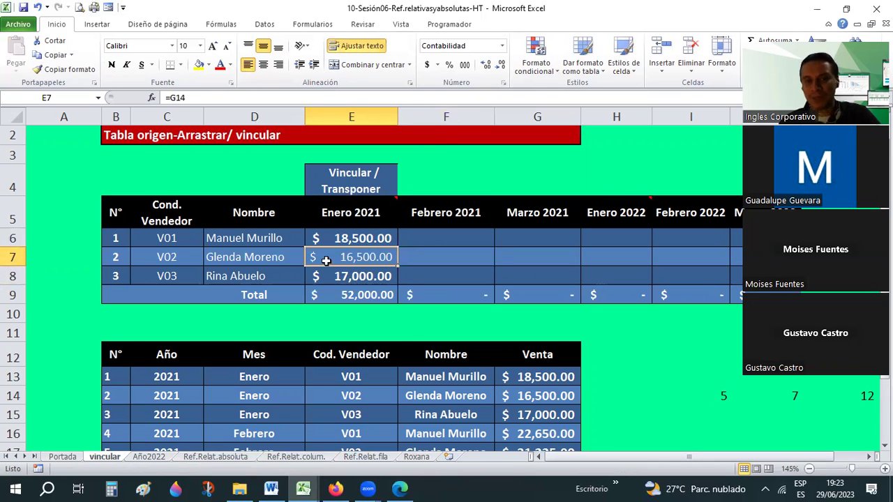
{"action": "left_click", "coordinate": [112, 64]}
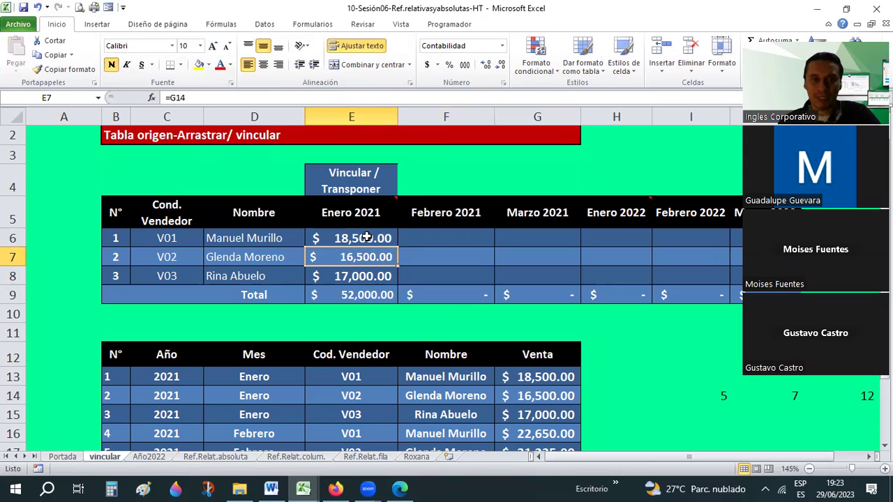
Set E7 to font size 11 and apply Accounting (Contabilidad) format to E6:E9
{"action": "left_click", "coordinate": [213, 47]}
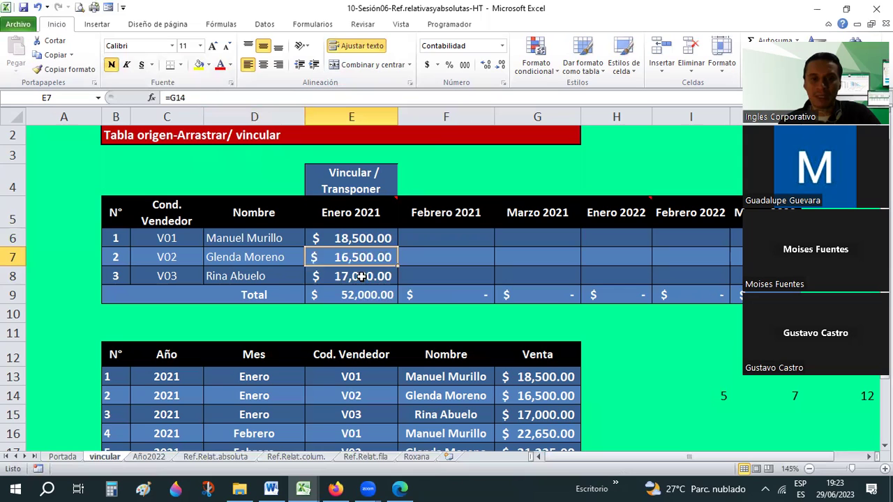
{"action": "left_click", "coordinate": [360, 277]}
{"action": "left_click", "coordinate": [357, 296]}
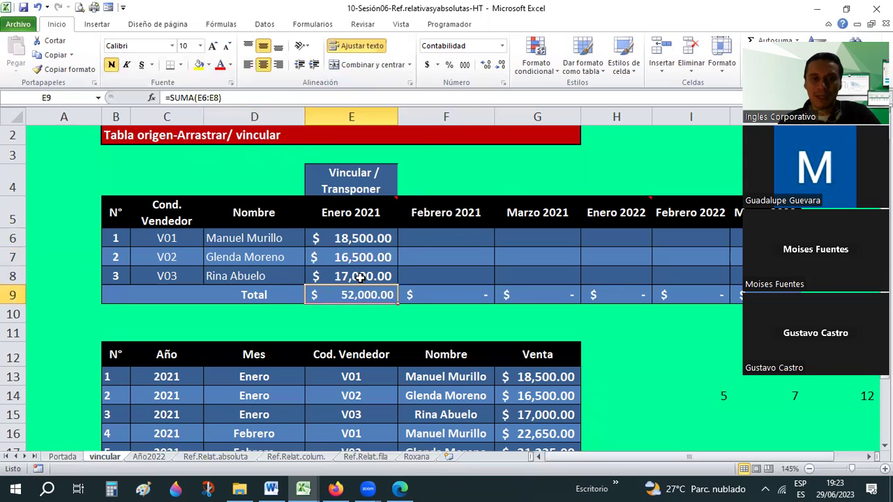
{"action": "left_click", "coordinate": [361, 238]}
{"action": "left_click", "coordinate": [360, 295], "text": "shift"}
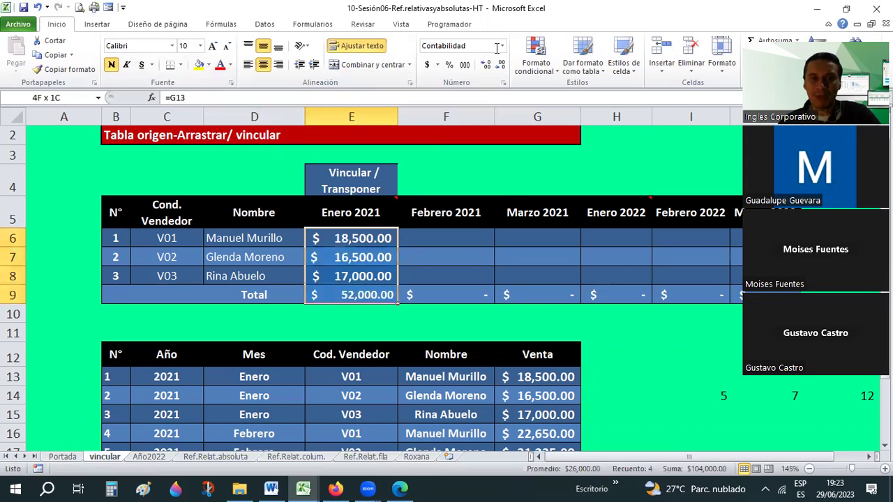
{"action": "left_click", "coordinate": [500, 46]}
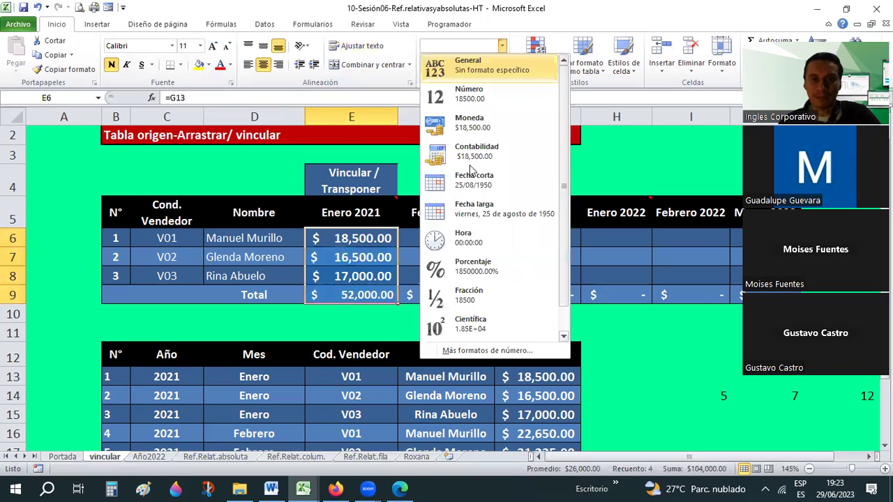
{"action": "left_click", "coordinate": [477, 152]}
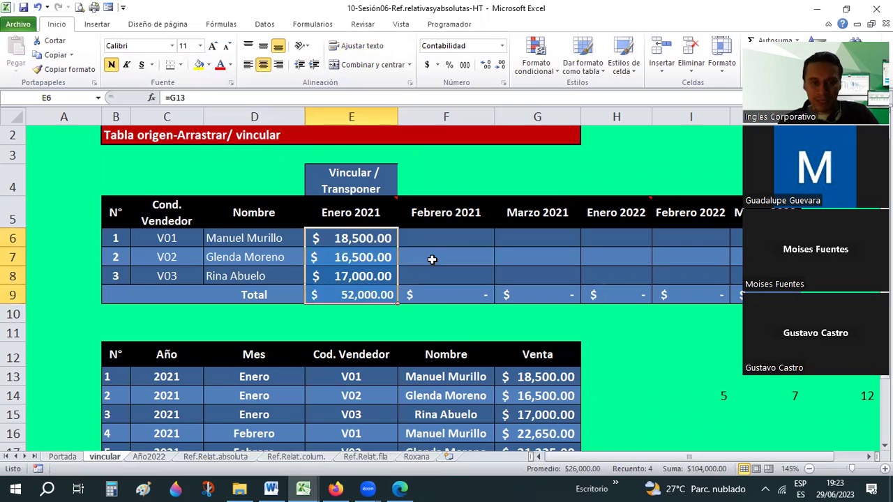
{"action": "left_click", "coordinate": [432, 259]}
Set the 52,000.00 total in E9 to font size 11, then recheck the Enero formulas
{"action": "left_click", "coordinate": [353, 291]}
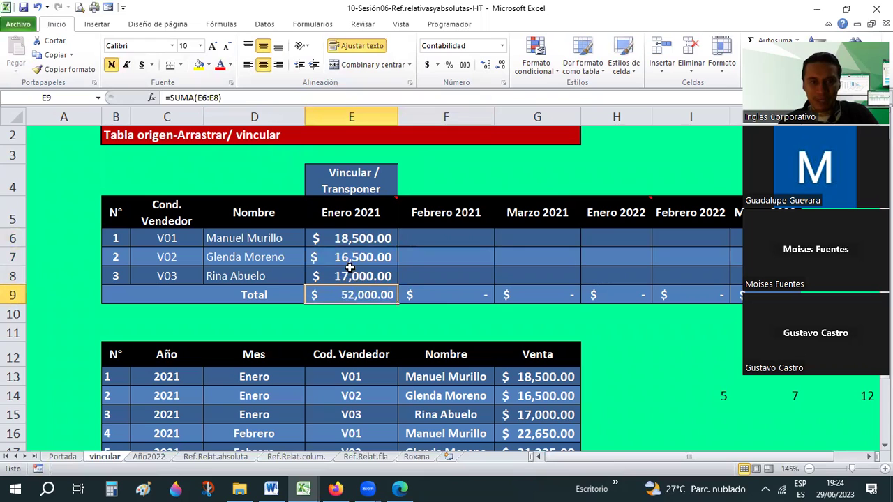
{"action": "left_click", "coordinate": [348, 270]}
{"action": "left_click", "coordinate": [347, 293]}
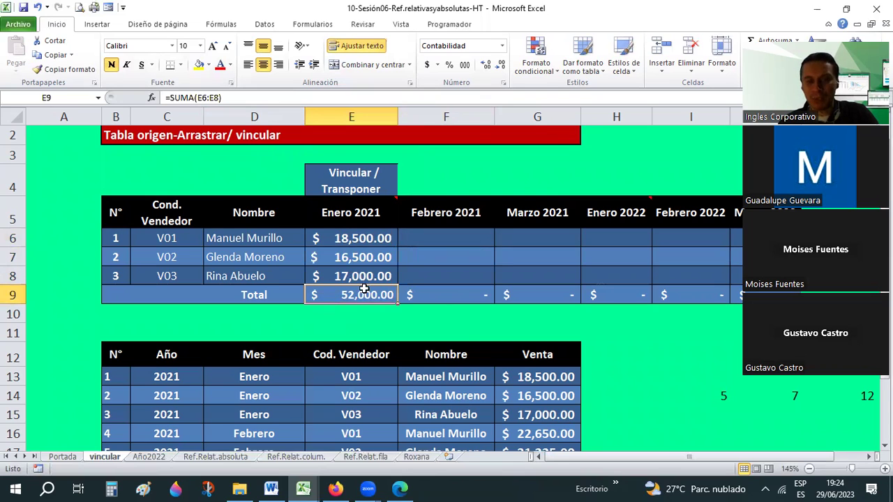
{"action": "left_click", "coordinate": [214, 47]}
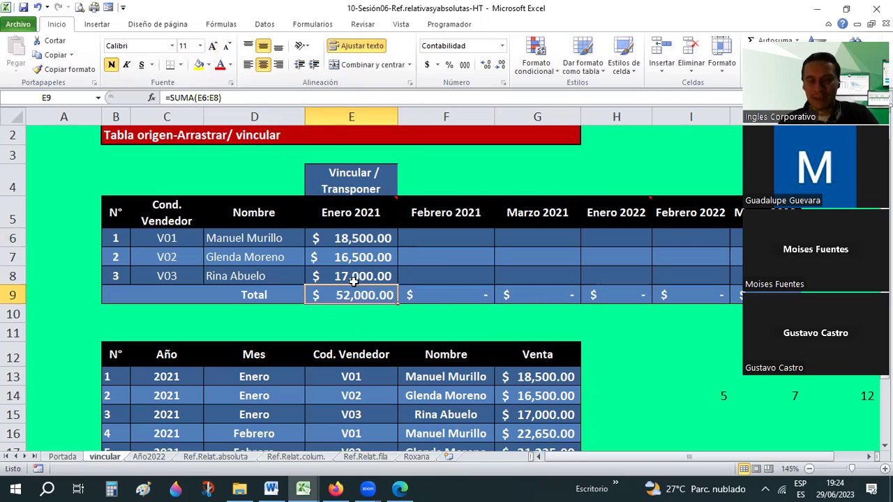
{"action": "left_click", "coordinate": [356, 256]}
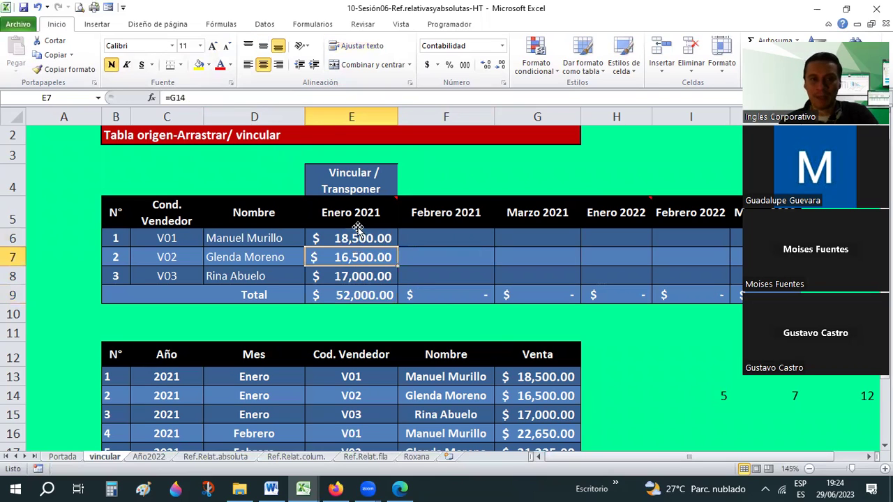
{"action": "left_click", "coordinate": [357, 225]}
{"action": "left_click", "coordinate": [354, 240]}
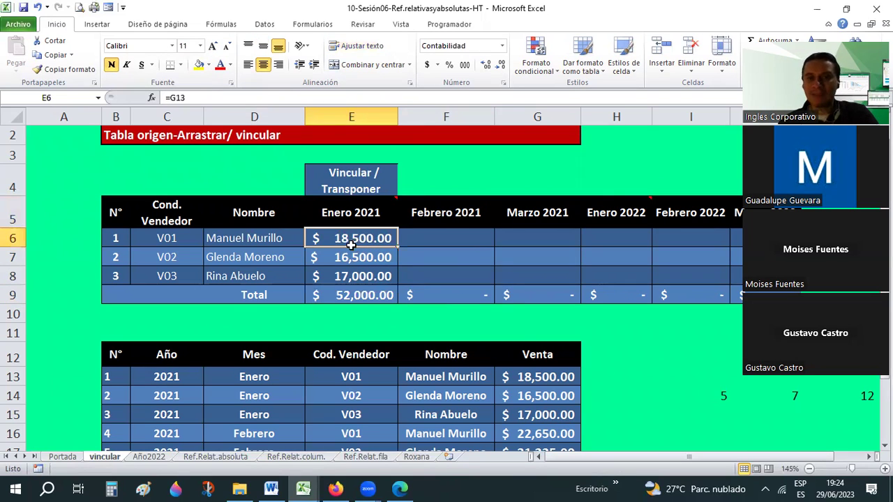
{"action": "scroll", "coordinate": [350, 245], "scroll_direction": "down", "scroll_amount": 1}
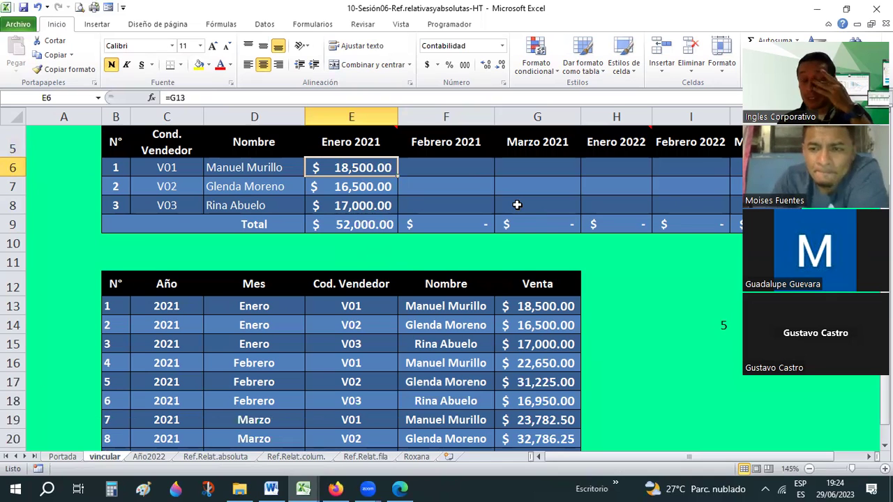
{"action": "left_click", "coordinate": [499, 250]}
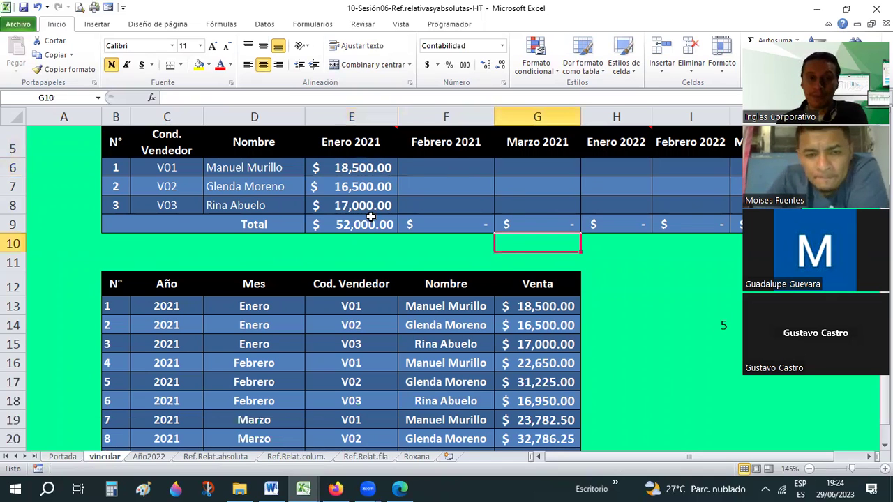
{"action": "left_click", "coordinate": [450, 169]}
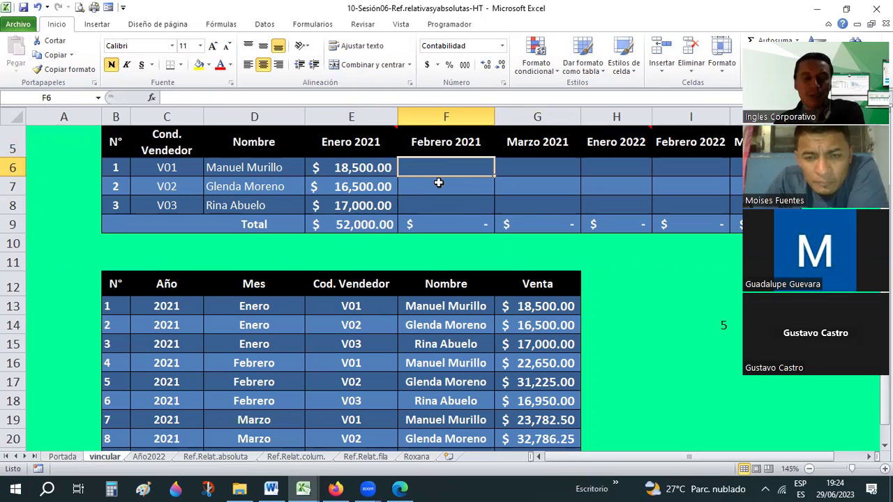
Link V01's Febrero cell to G16 and Marzo cell to G19 in the sales list
{"action": "type", "text": "+"}
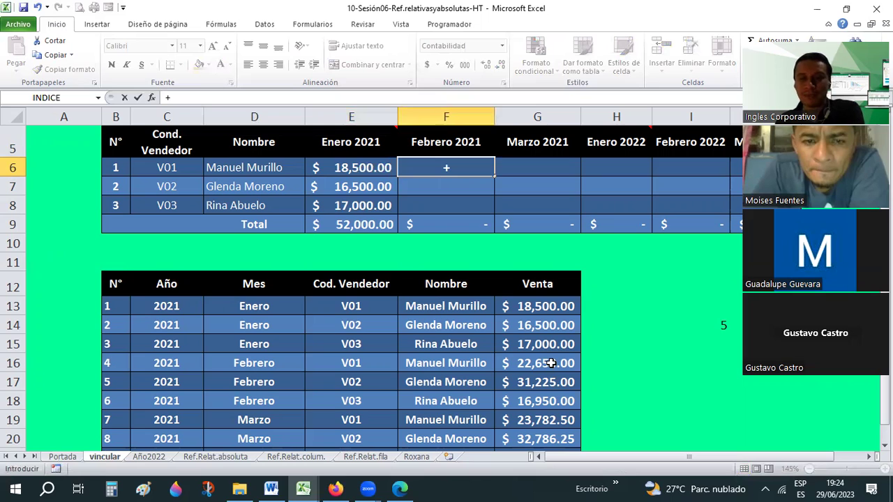
{"action": "left_click", "coordinate": [550, 363]}
{"action": "key", "text": "Return"}
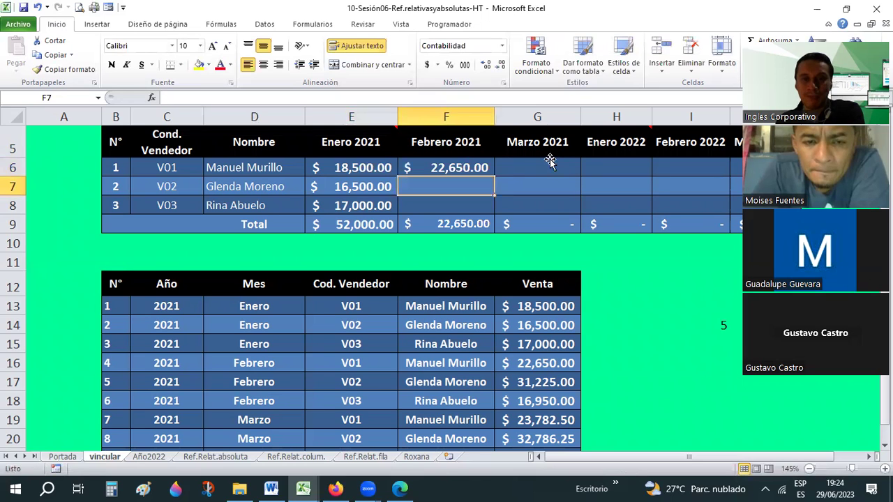
{"action": "left_click", "coordinate": [555, 167]}
{"action": "type", "text": "+"}
{"action": "scroll", "coordinate": [528, 330], "scroll_direction": "down", "scroll_amount": 1}
{"action": "left_click", "coordinate": [528, 330]}
{"action": "left_click", "coordinate": [534, 350]}
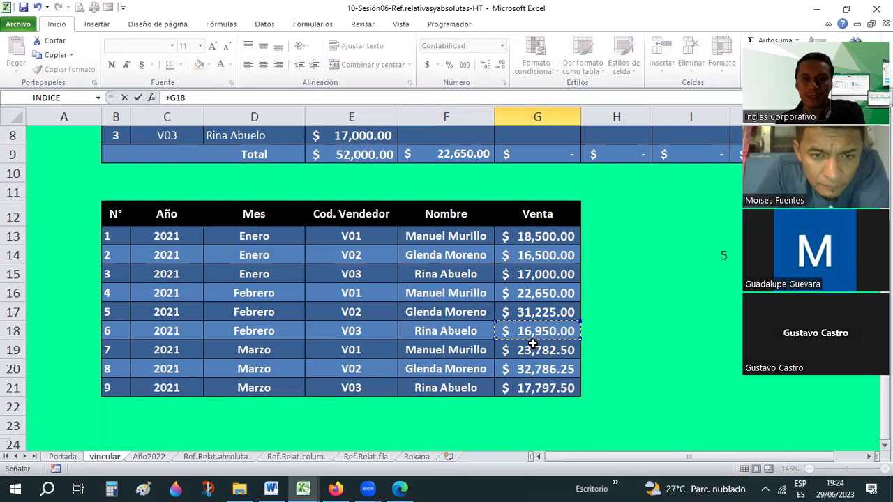
{"action": "key", "text": "Return"}
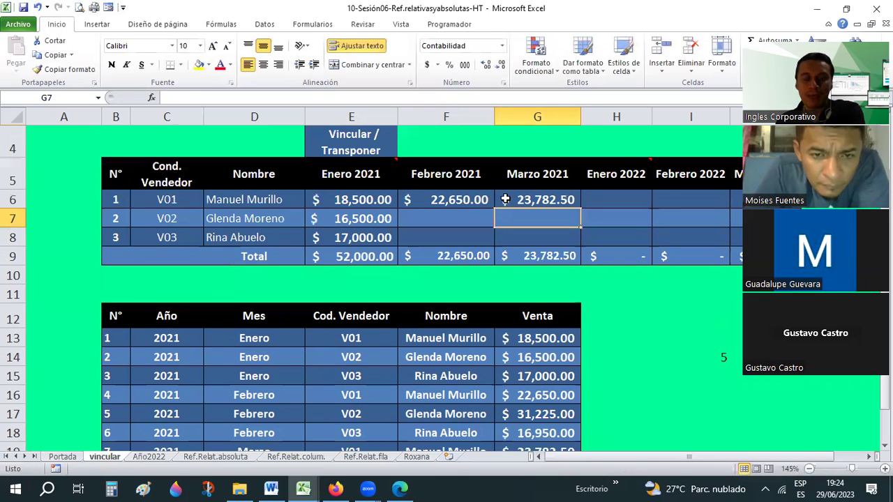
Copy F6:G6 and paste formulas into F7:G8 for sellers V02 and V03
{"action": "left_click_drag", "start_coordinate": [432, 200], "coordinate": [505, 199]}
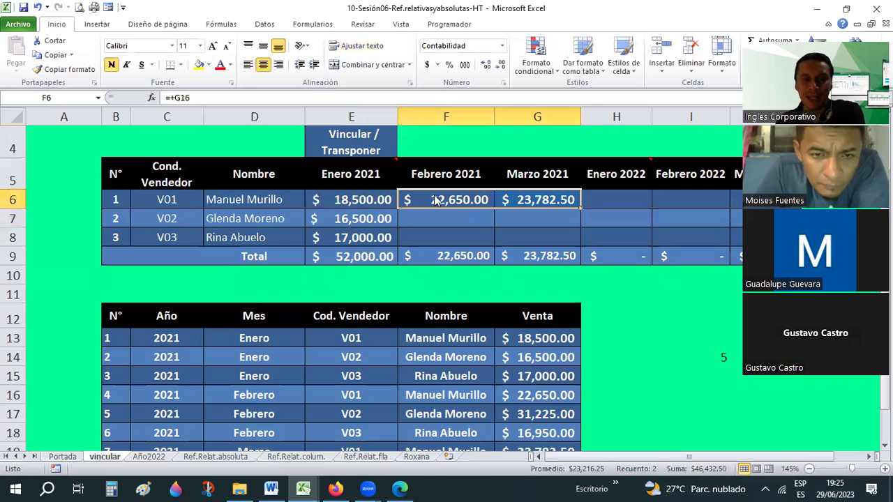
{"action": "right_click", "coordinate": [472, 224]}
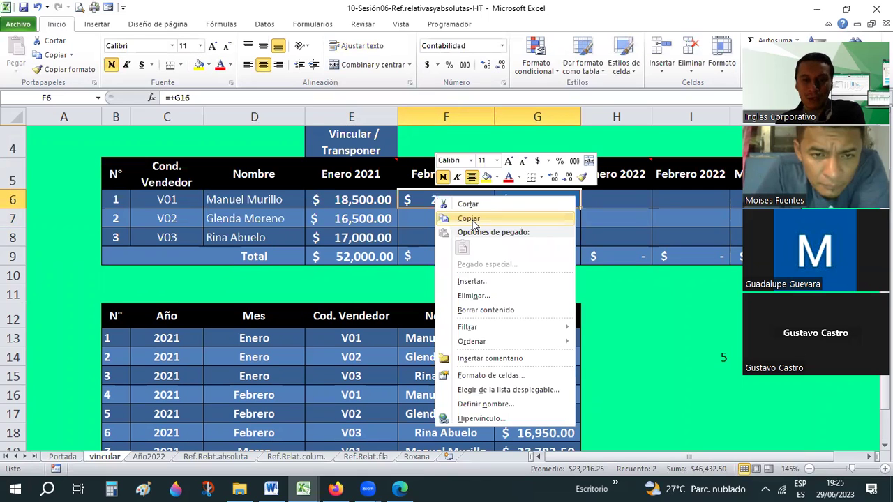
{"action": "left_click", "coordinate": [472, 222]}
{"action": "left_click_drag", "start_coordinate": [465, 218], "coordinate": [532, 236]}
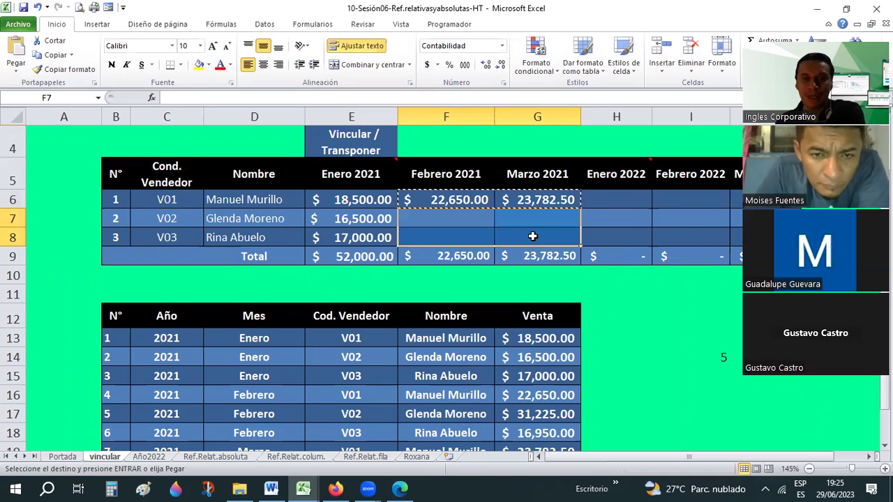
{"action": "right_click", "coordinate": [532, 236]}
{"action": "left_click", "coordinate": [598, 290]}
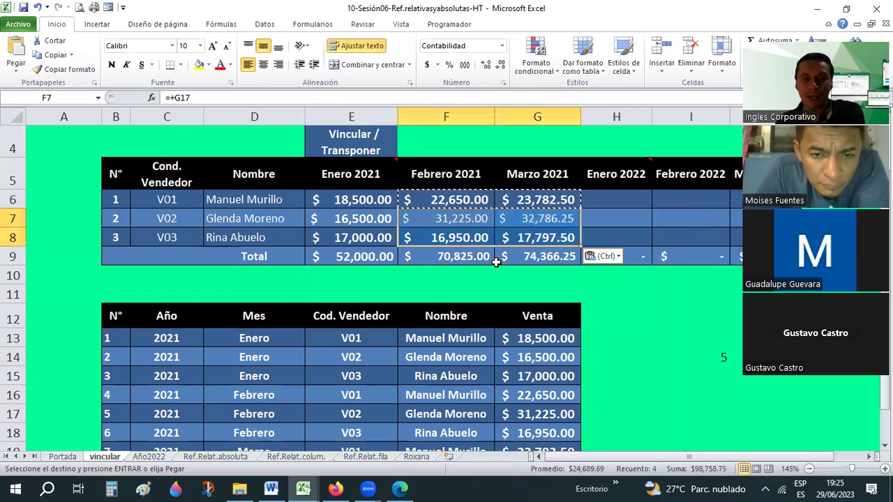
Make the Febrero and Marzo figures bold at size 11, totalling 70,825.00 and 74,366.25
{"action": "left_click_drag", "start_coordinate": [447, 199], "coordinate": [537, 256]}
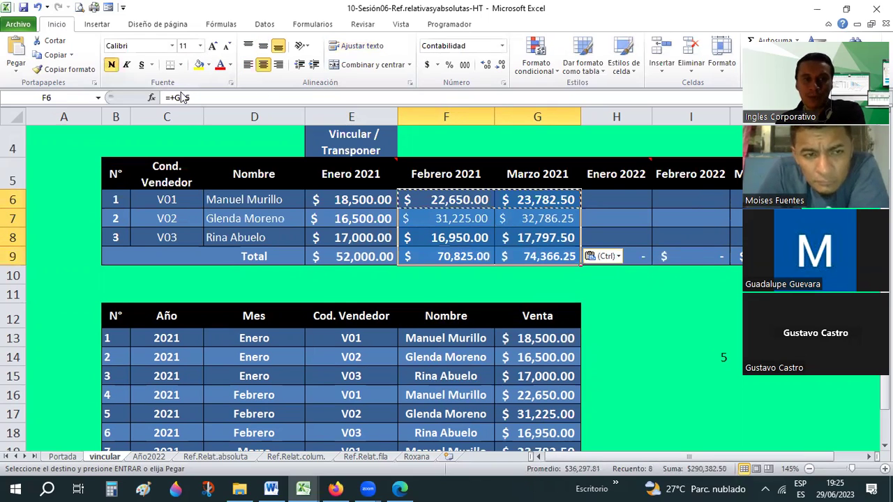
{"action": "left_click", "coordinate": [200, 46]}
{"action": "left_click", "coordinate": [184, 93]}
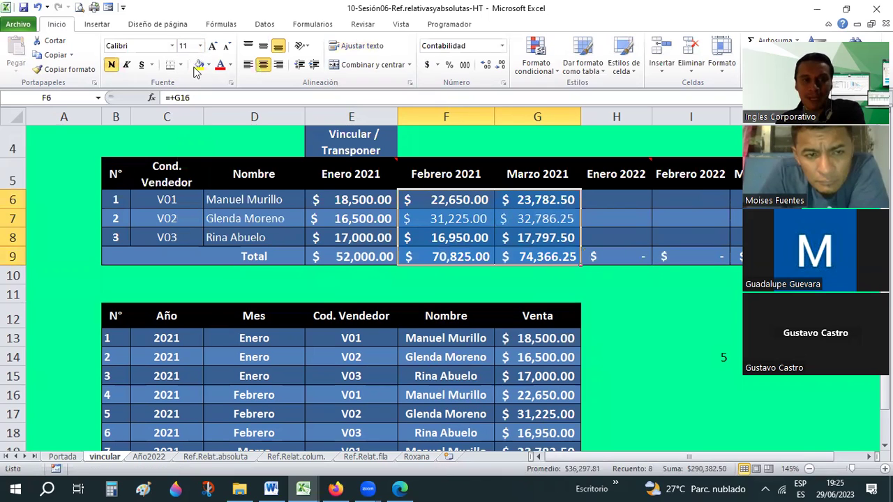
{"action": "left_click", "coordinate": [109, 67]}
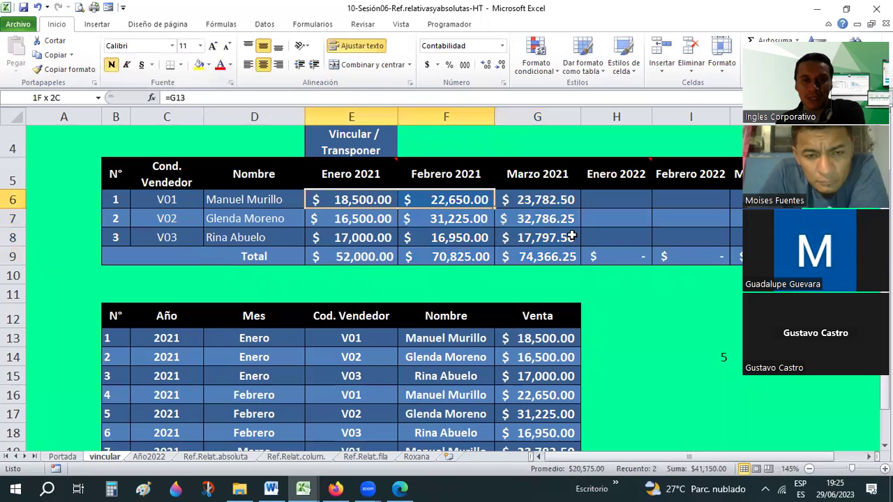
{"action": "left_click_drag", "start_coordinate": [369, 201], "coordinate": [568, 236]}
{"action": "left_click", "coordinate": [422, 291]}
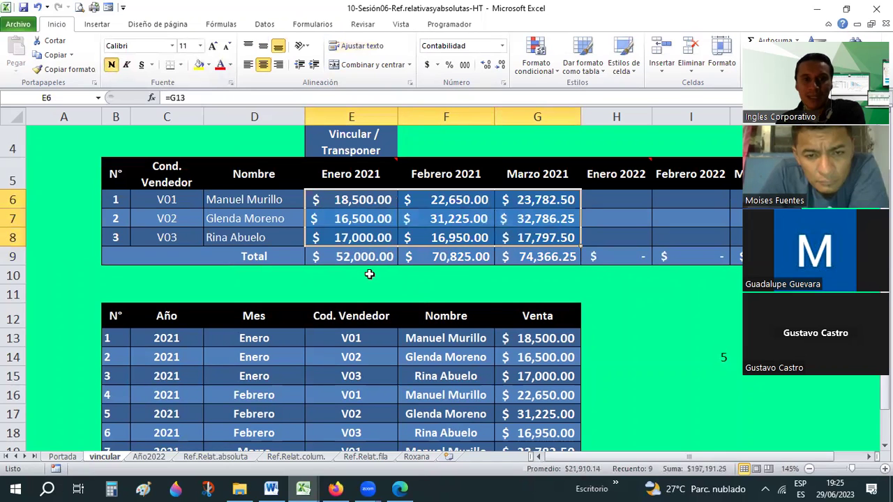
{"action": "left_click_drag", "start_coordinate": [335, 256], "coordinate": [566, 255]}
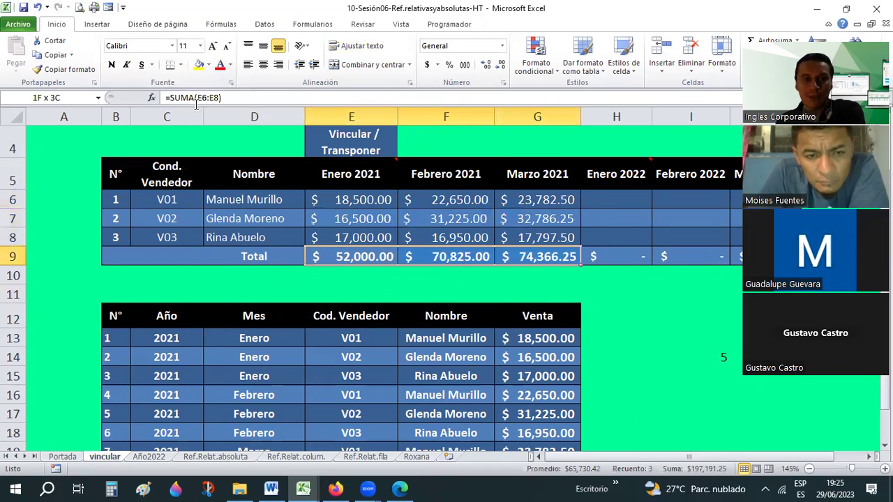
{"action": "left_click", "coordinate": [537, 278]}
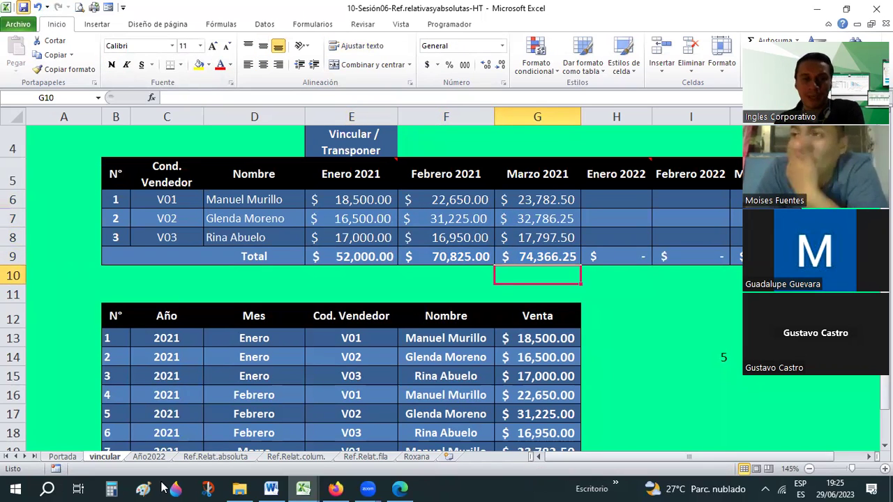
{"action": "left_click", "coordinate": [353, 256]}
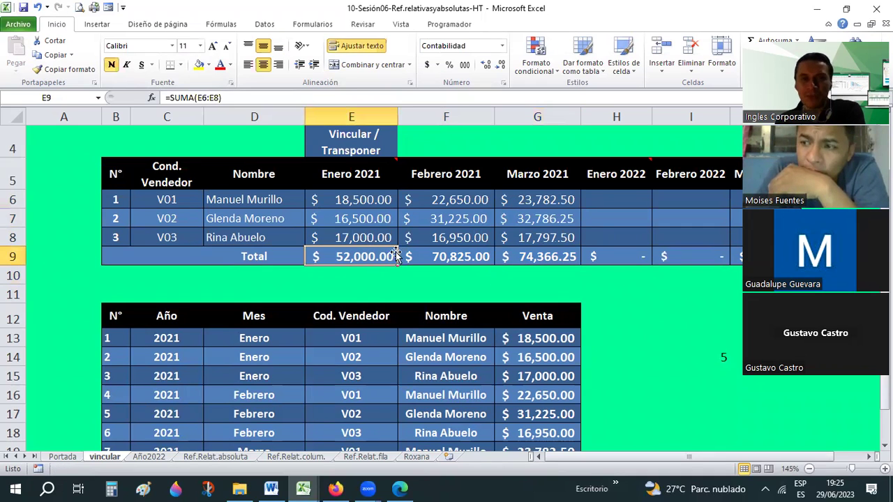
{"action": "key", "text": "Right"}
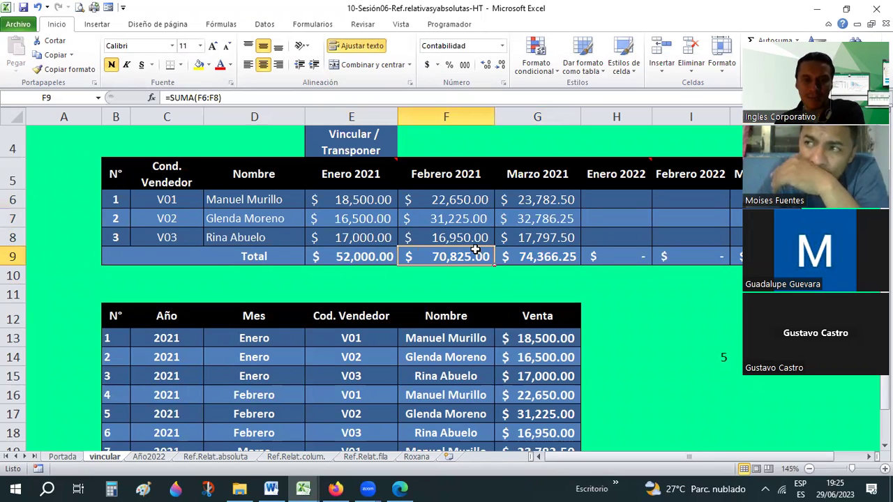
{"action": "left_click", "coordinate": [339, 254]}
{"action": "left_click", "coordinate": [434, 253]}
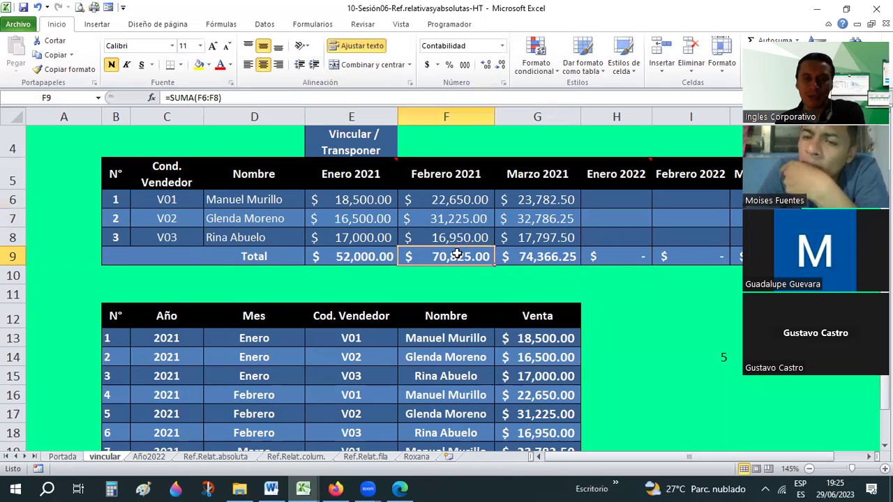
{"action": "left_click", "coordinate": [329, 255]}
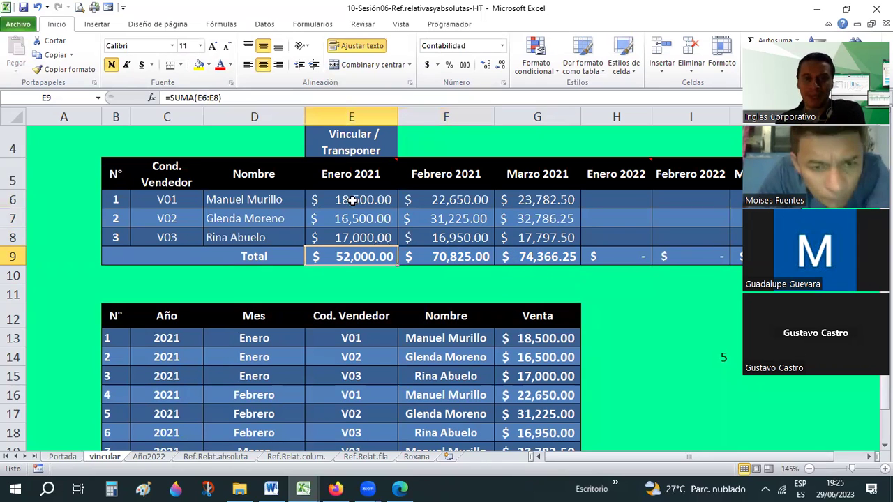
{"action": "left_click_drag", "start_coordinate": [353, 200], "coordinate": [562, 237]}
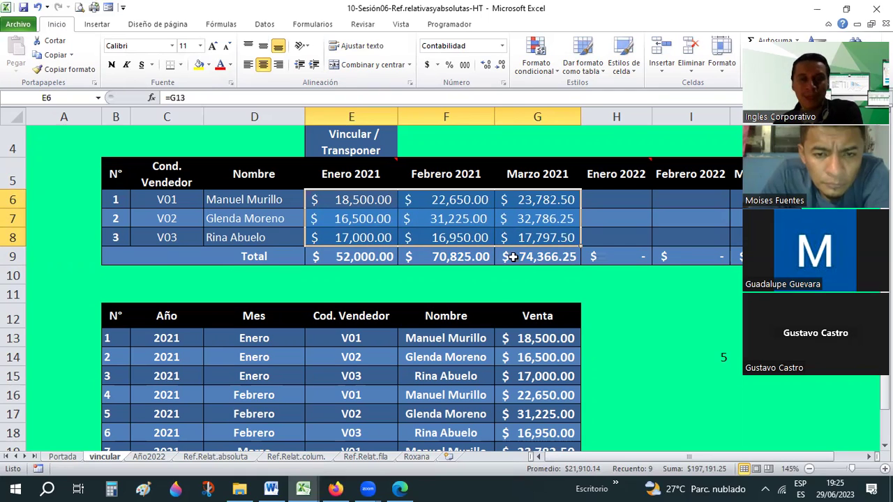
{"action": "left_click", "coordinate": [502, 288]}
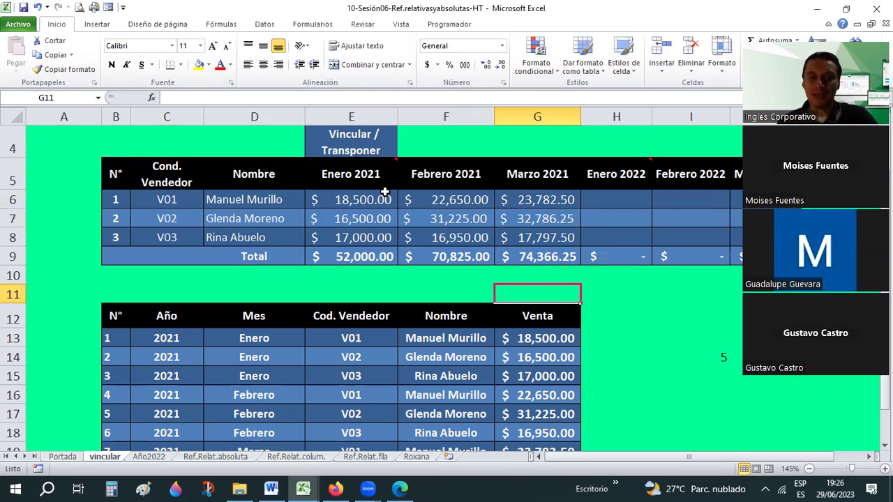
{"action": "left_click", "coordinate": [437, 282]}
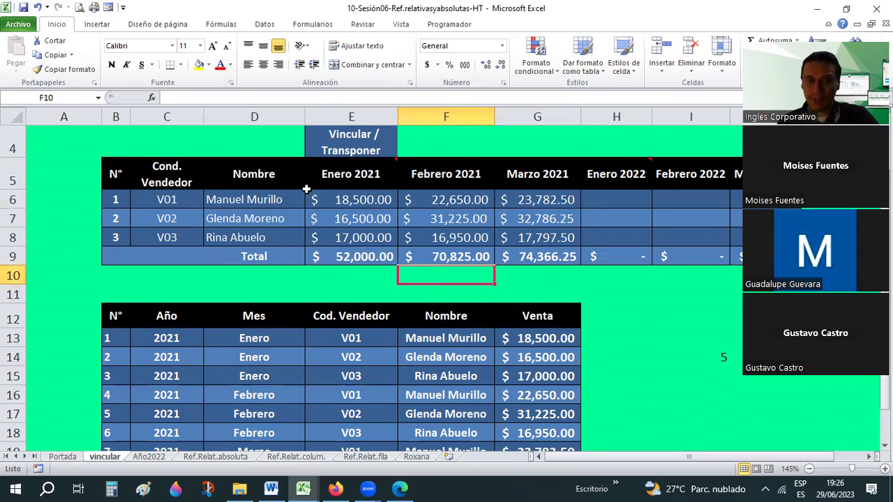
{"action": "left_click_drag", "start_coordinate": [353, 200], "coordinate": [551, 241]}
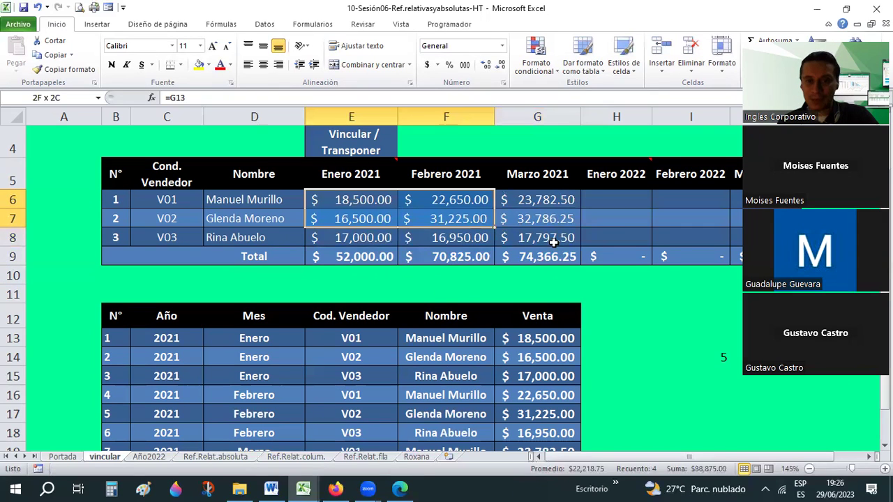
{"action": "left_click", "coordinate": [346, 294]}
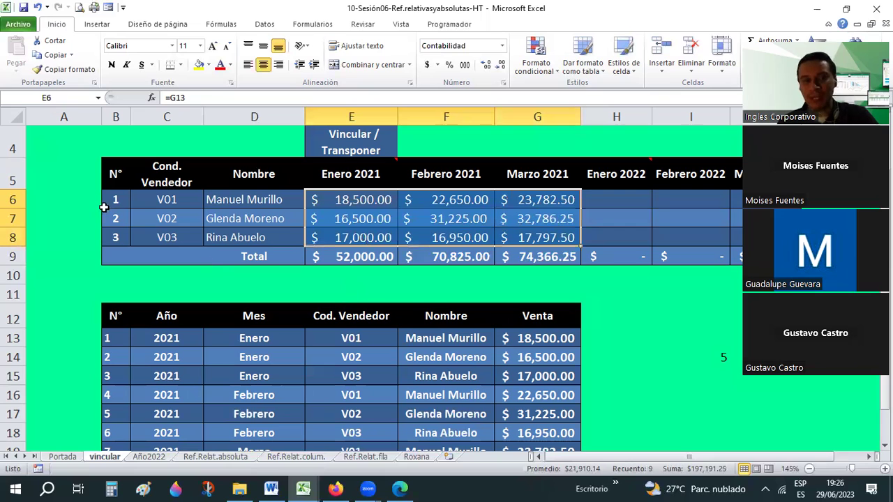
{"action": "left_click_drag", "start_coordinate": [125, 170], "coordinate": [528, 242]}
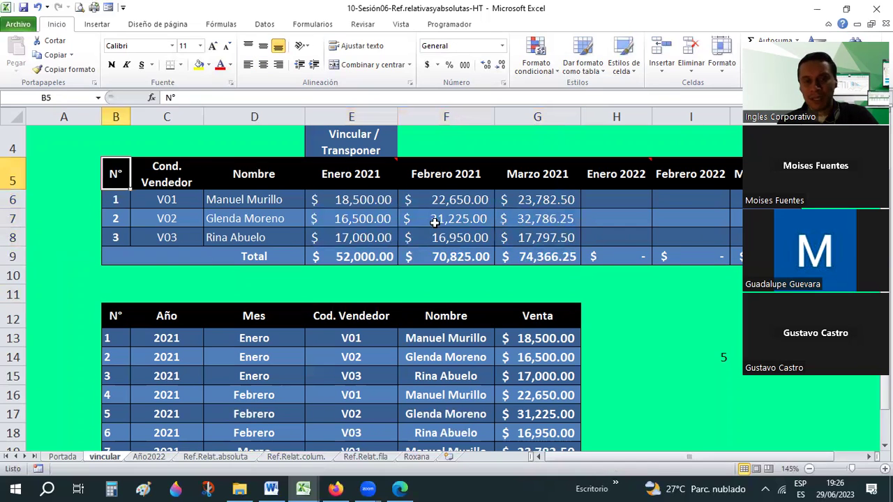
{"action": "left_click_drag", "start_coordinate": [528, 241], "coordinate": [558, 256]}
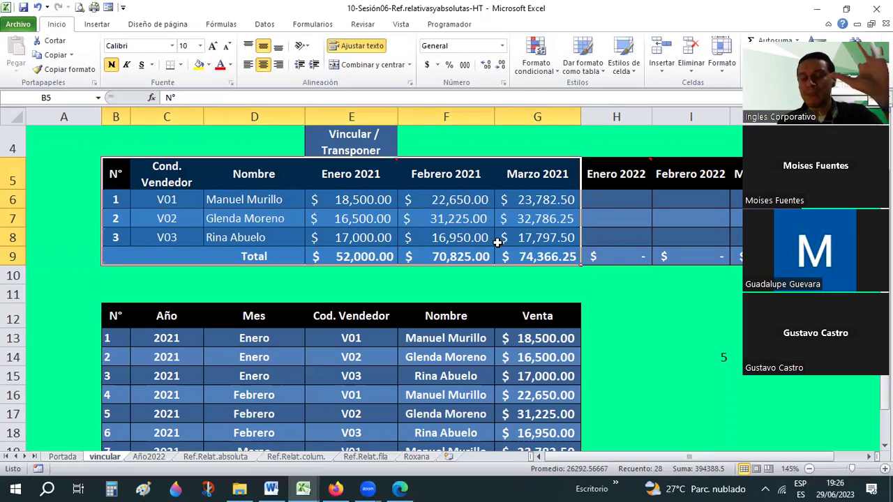
{"action": "left_click", "coordinate": [600, 284]}
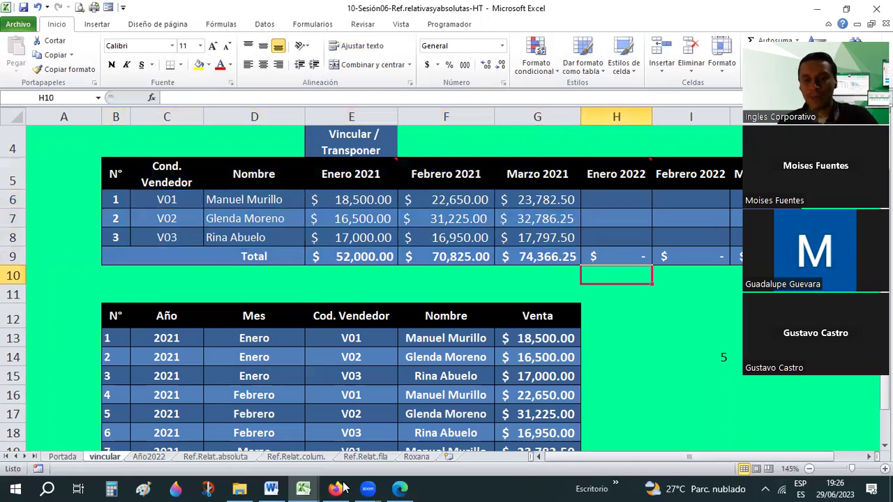
{"action": "mouse_move", "coordinate": [342, 487]}
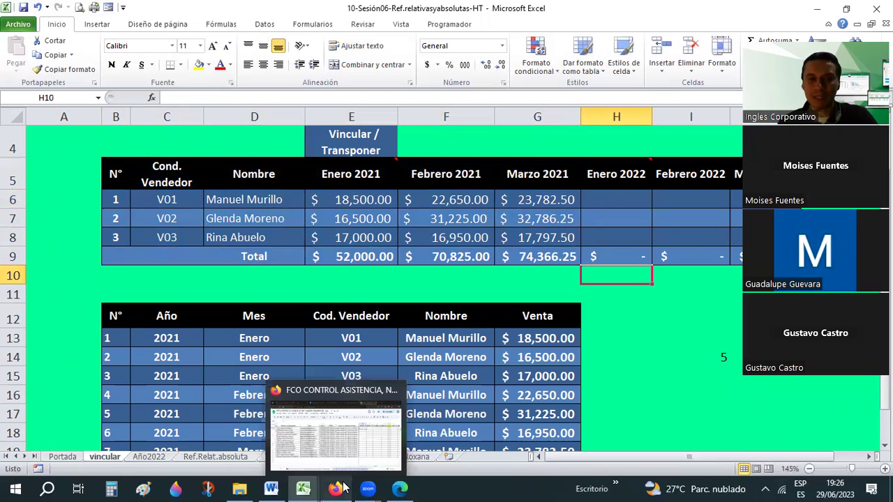
Enter JUEVES 29 attendance of 1, 1, 1, 0, 1, 1 for participants 1–6
{"action": "left_click", "coordinate": [342, 488]}
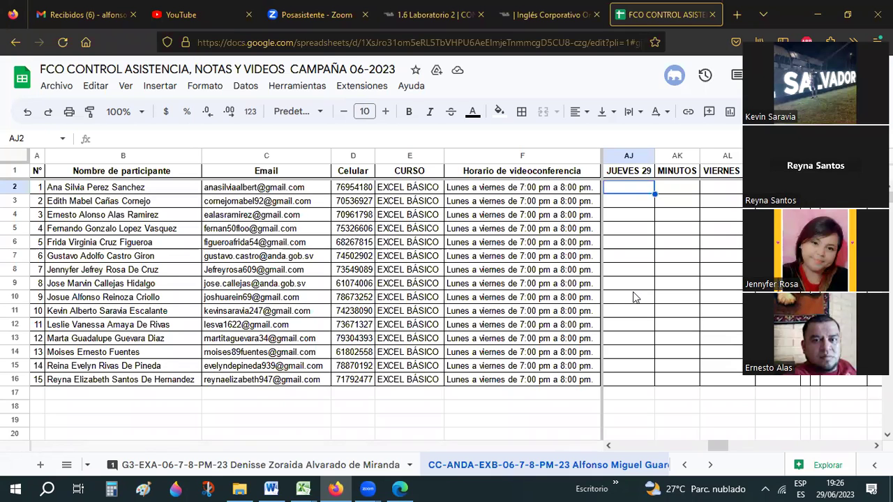
{"action": "type", "text": "1"}
{"action": "left_click", "coordinate": [630, 205]}
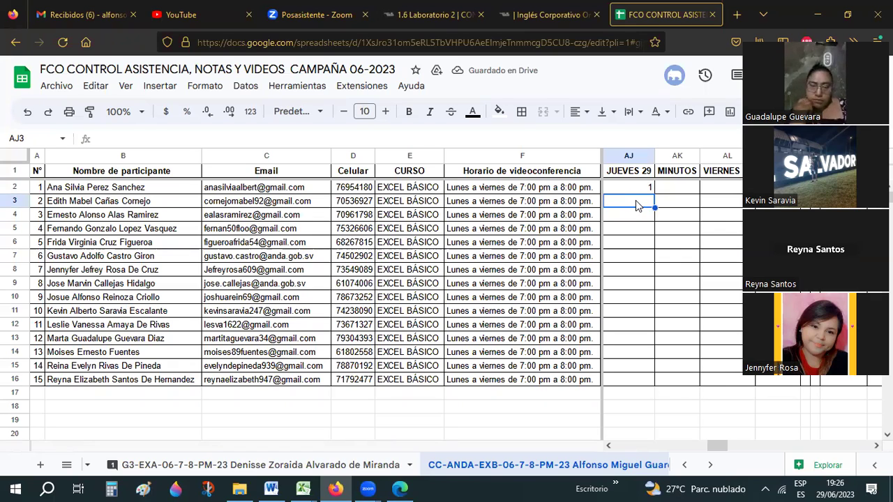
{"action": "type", "text": "1"}
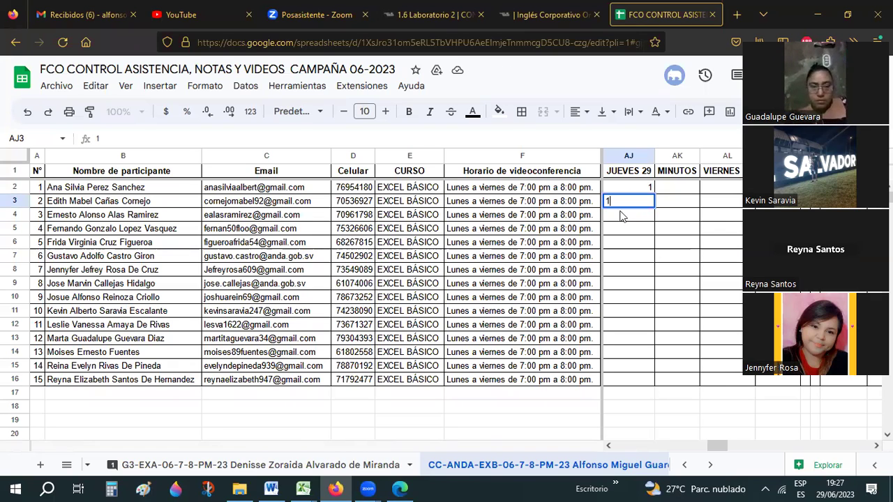
{"action": "key", "text": "Return"}
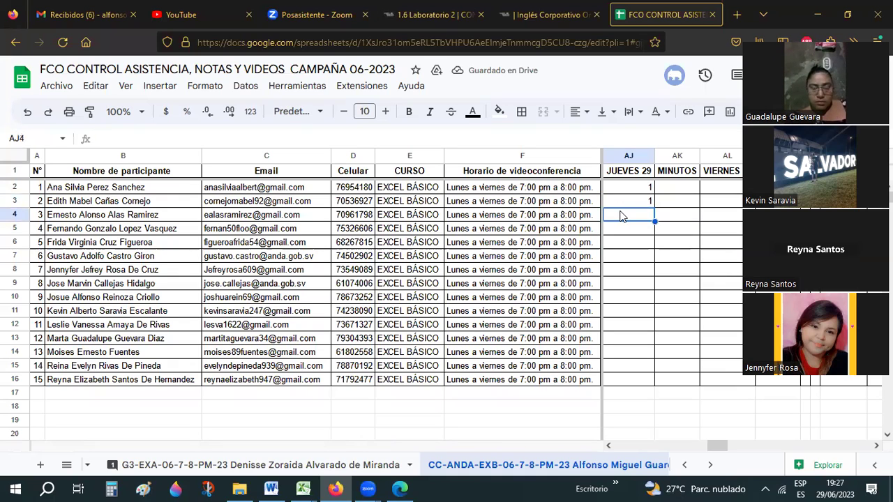
{"action": "type", "text": "1"}
{"action": "key", "text": "Return"}
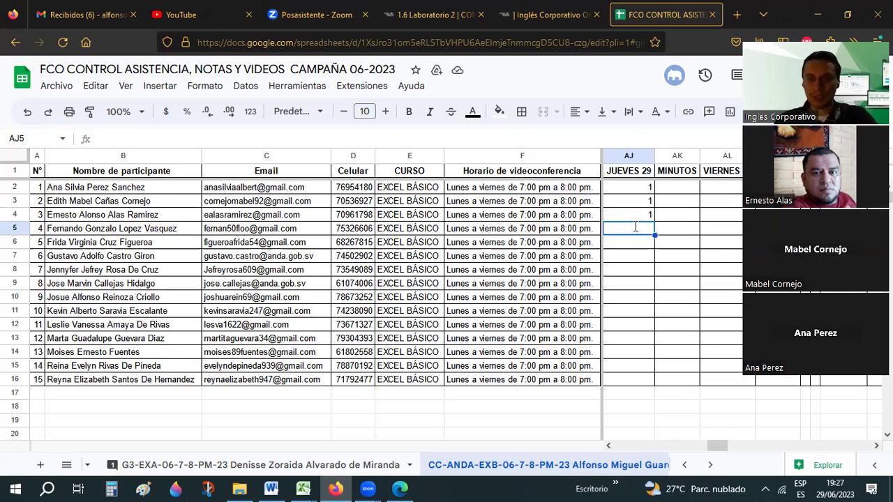
{"action": "type", "text": "0"}
{"action": "key", "text": "Return"}
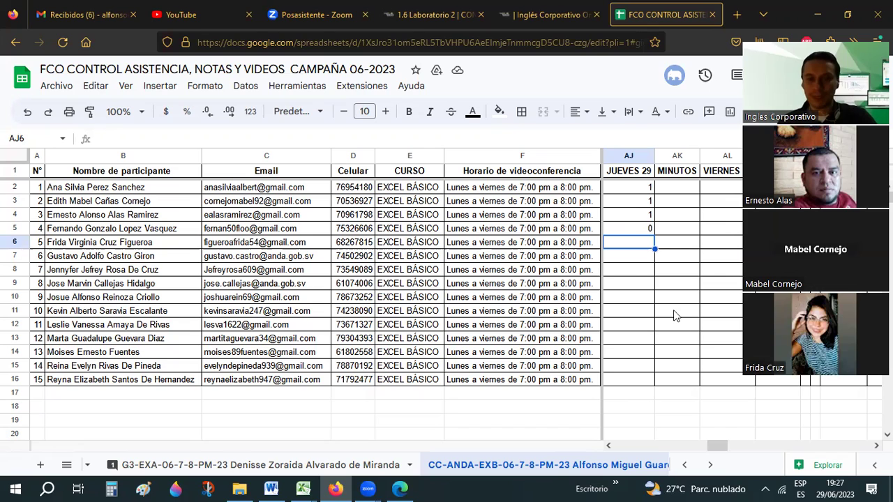
{"action": "type", "text": "1"}
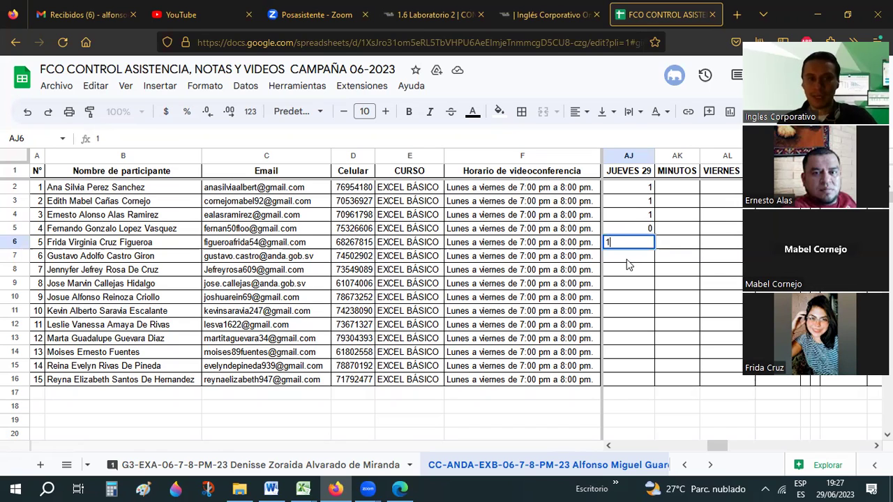
{"action": "key", "text": "Return"}
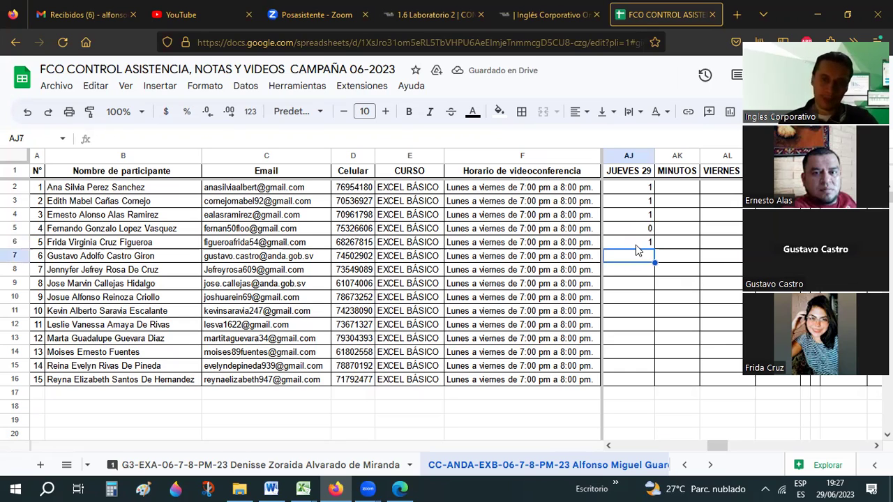
{"action": "type", "text": "1"}
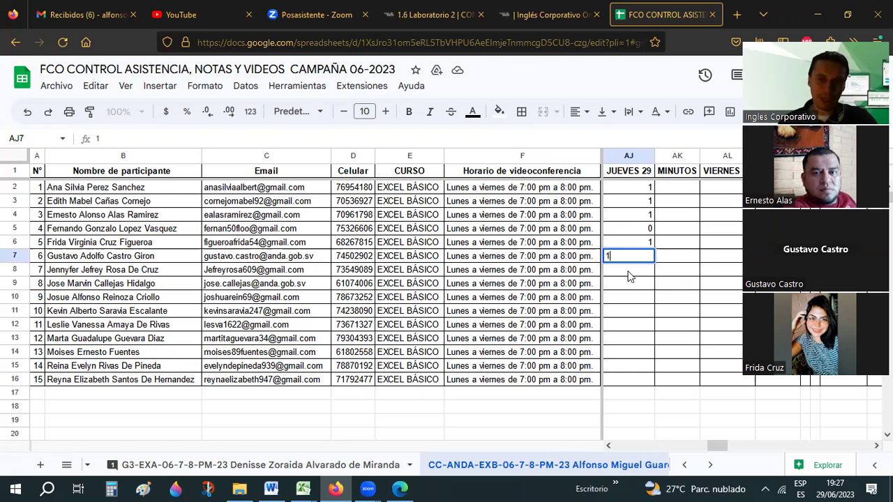
{"action": "key", "text": "Return"}
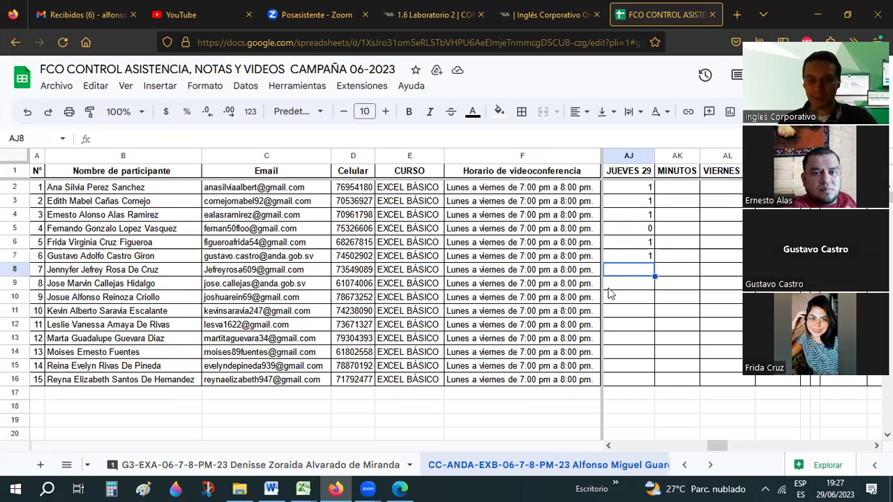
Enter JUEVES 29 attendance for participants 7–15: 1, 1, 0, 1, 1, 1, 1, 1, 1
{"action": "type", "text": "1"}
{"action": "key", "text": "Return"}
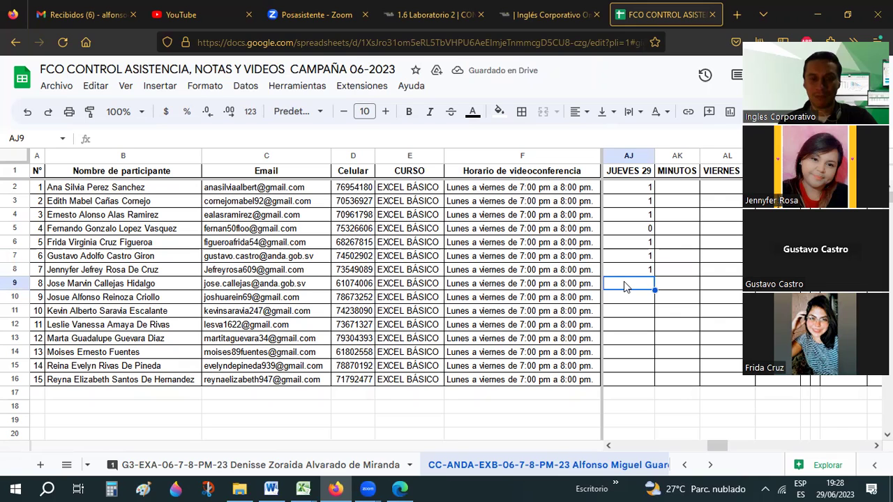
{"action": "type", "text": "1"}
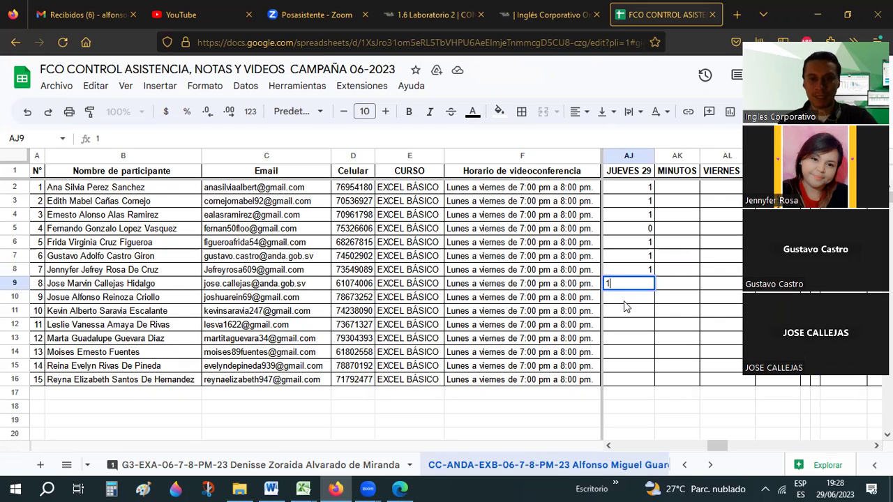
{"action": "key", "text": "Return"}
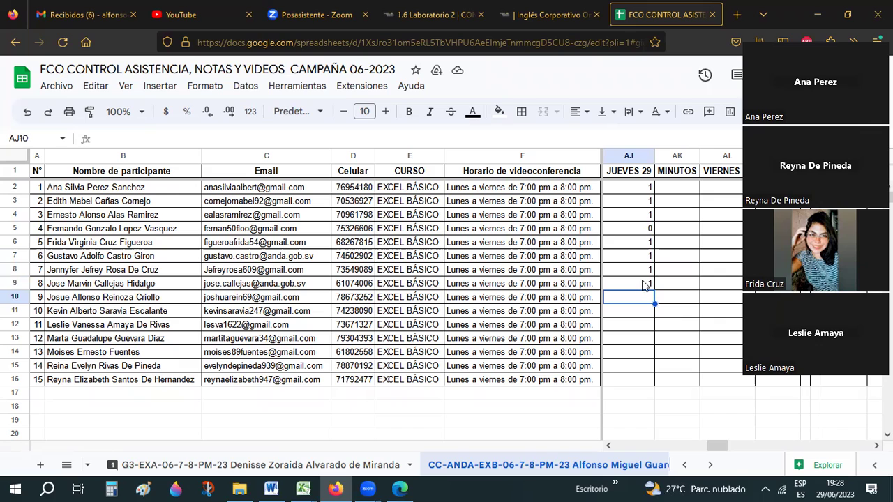
{"action": "type", "text": "0"}
{"action": "key", "text": "Return"}
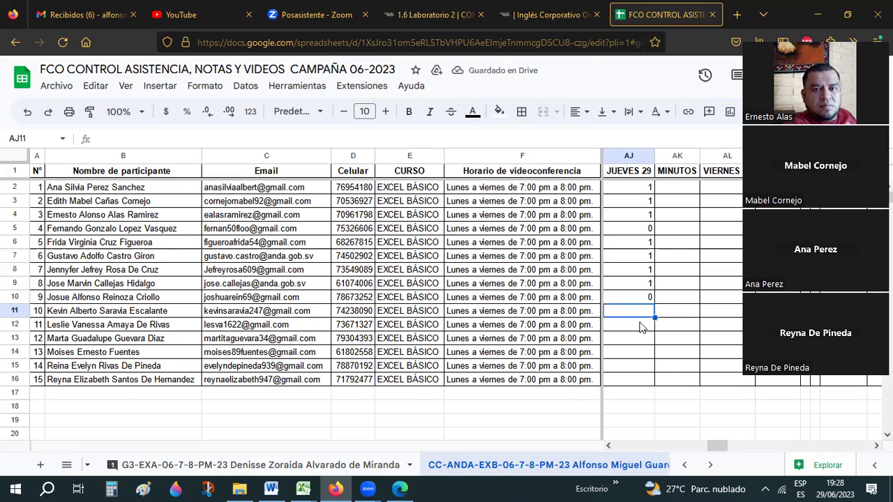
{"action": "type", "text": "1"}
{"action": "key", "text": "Return"}
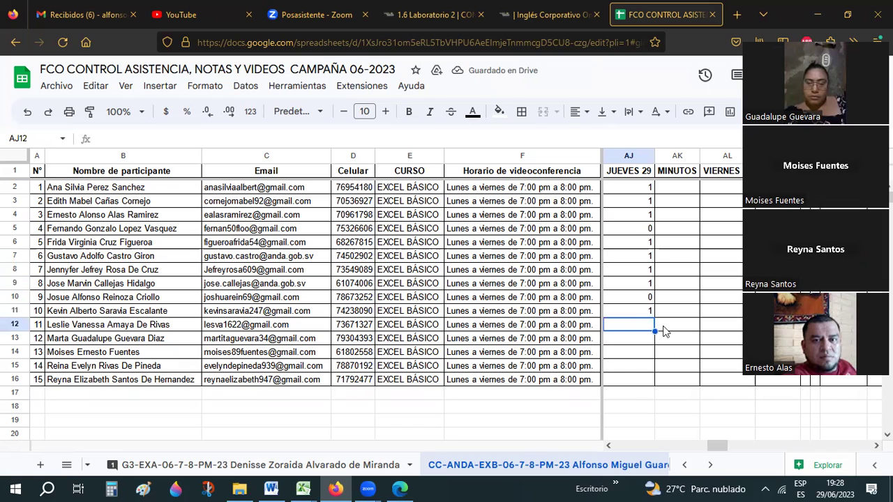
{"action": "type", "text": "1"}
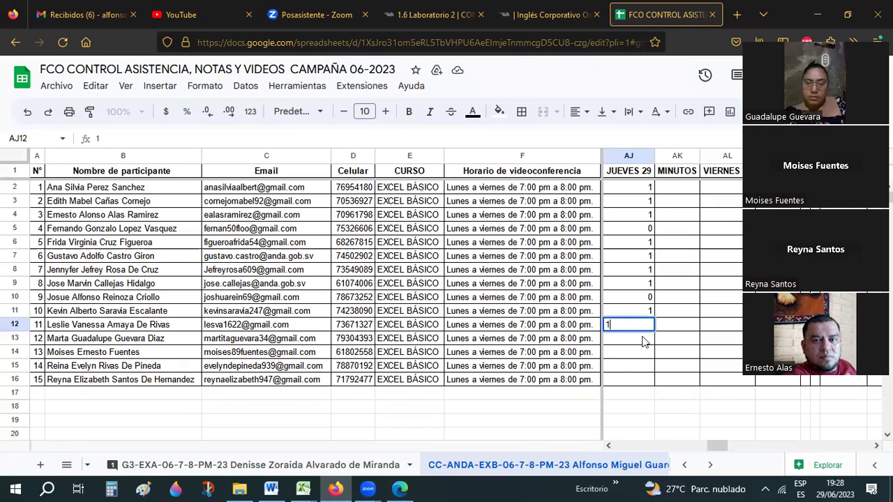
{"action": "left_click", "coordinate": [645, 340]}
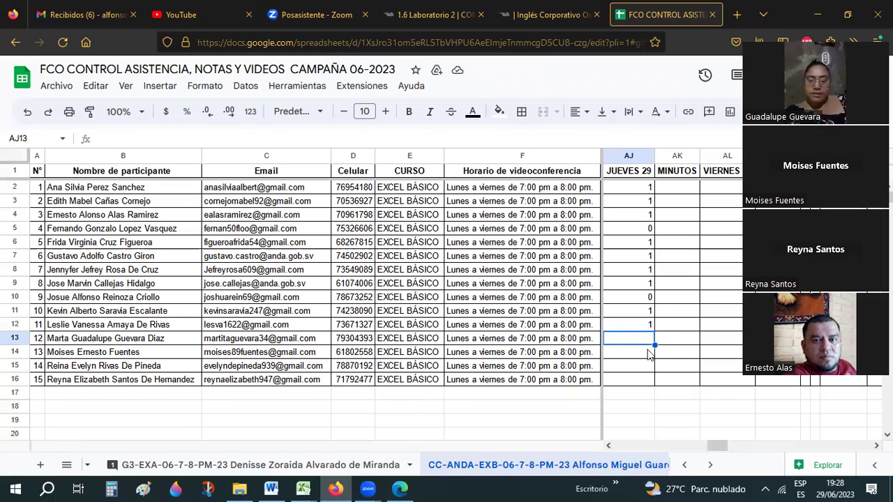
{"action": "type", "text": "1"}
{"action": "left_click", "coordinate": [648, 353]}
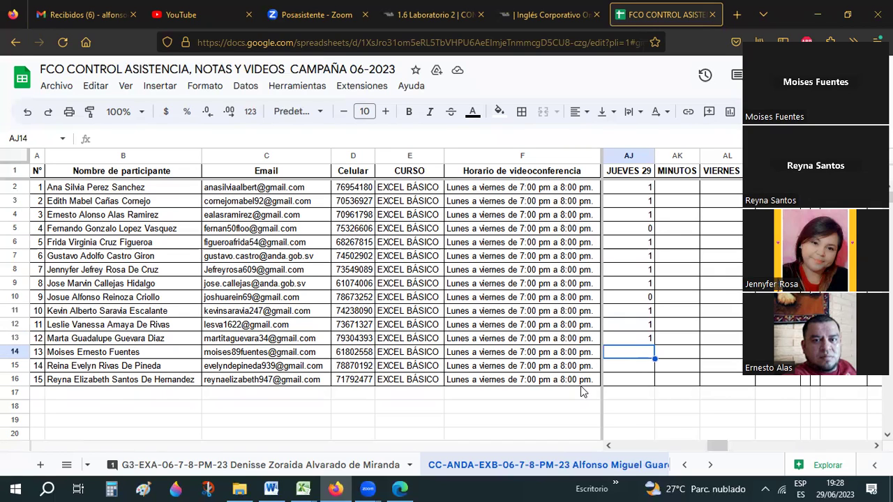
{"action": "type", "text": "1"}
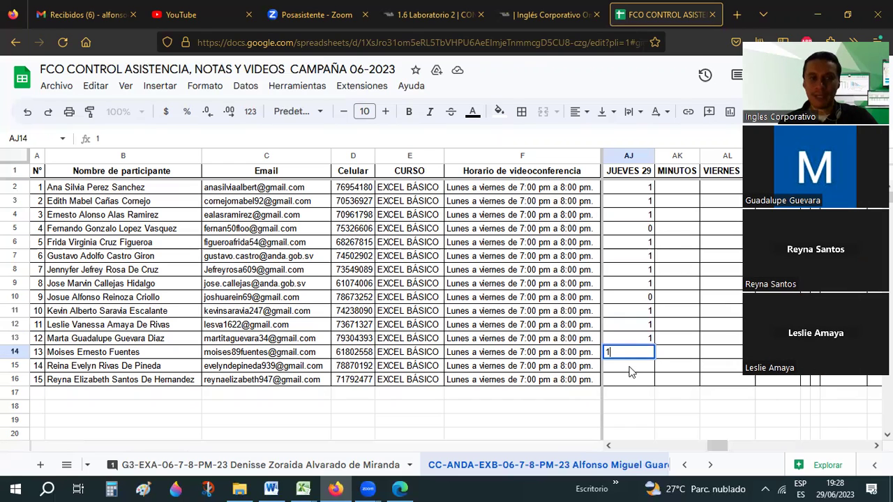
{"action": "key", "text": "Return"}
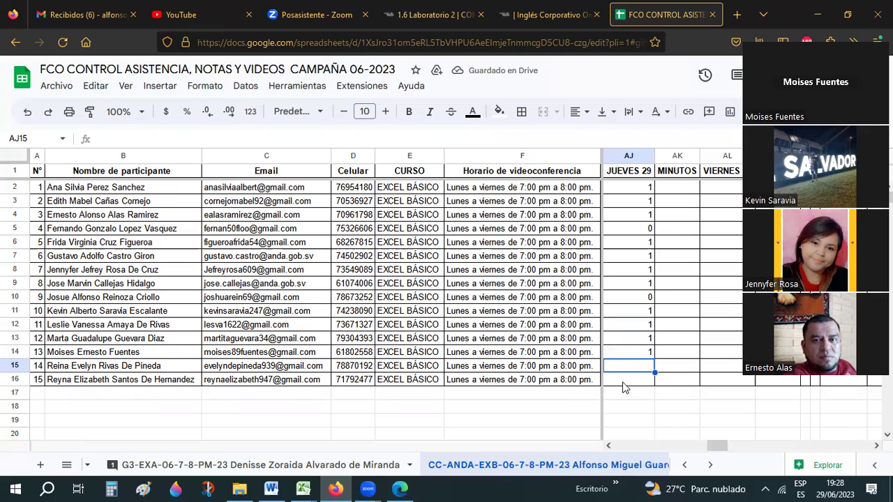
{"action": "type", "text": "1"}
{"action": "key", "text": "Return"}
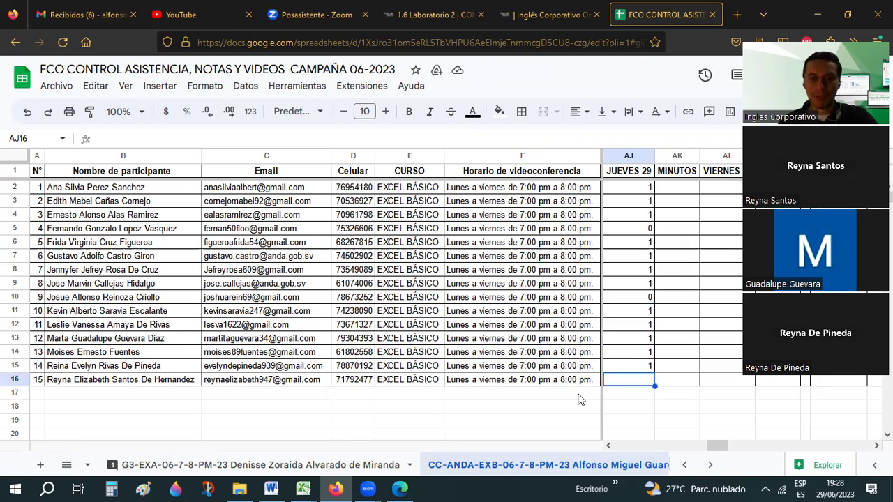
{"action": "type", "text": "1"}
{"action": "key", "text": "Return"}
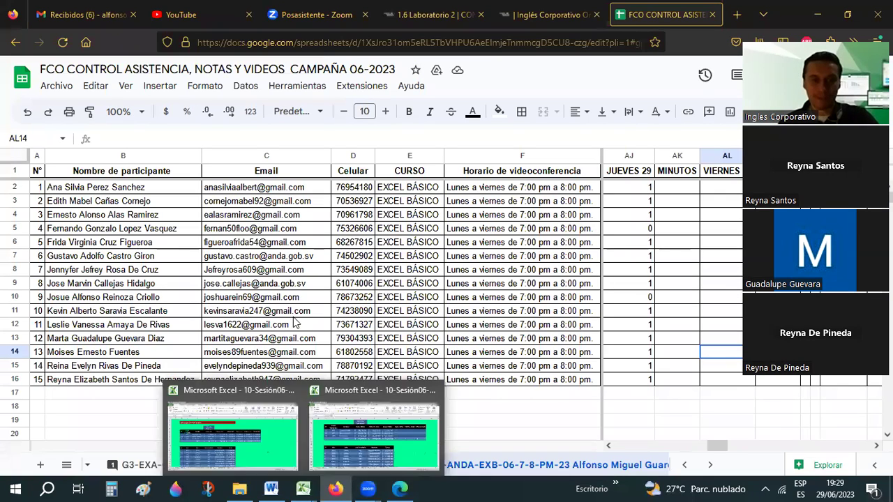
Return to the Excel vincular sheet and select the first seller's Enero 2022 cell, H6
{"action": "left_click", "coordinate": [267, 337]}
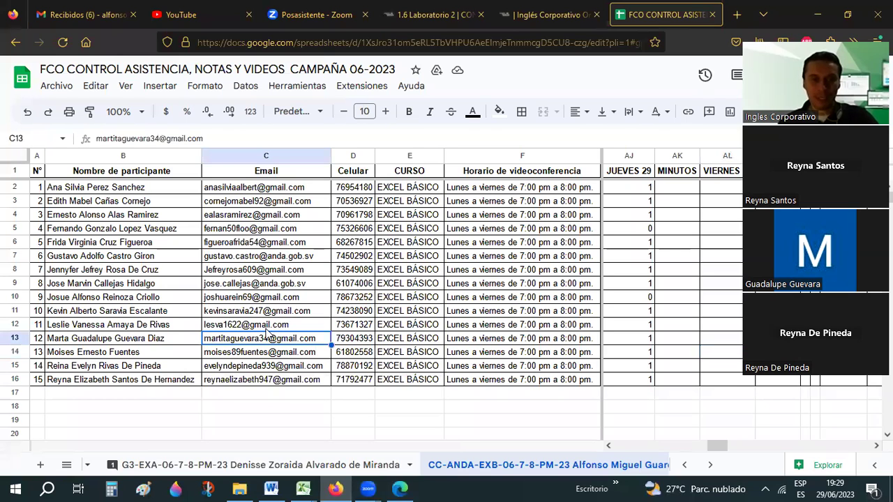
{"action": "mouse_move", "coordinate": [303, 488]}
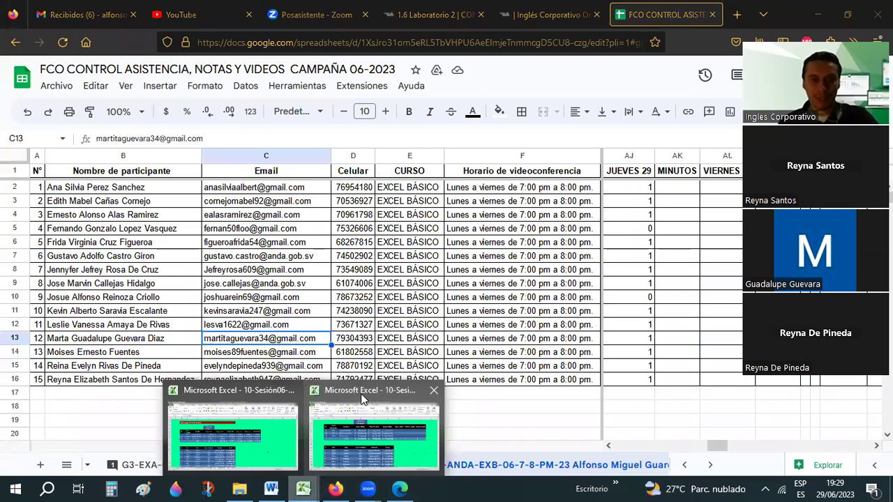
{"action": "left_click", "coordinate": [361, 394]}
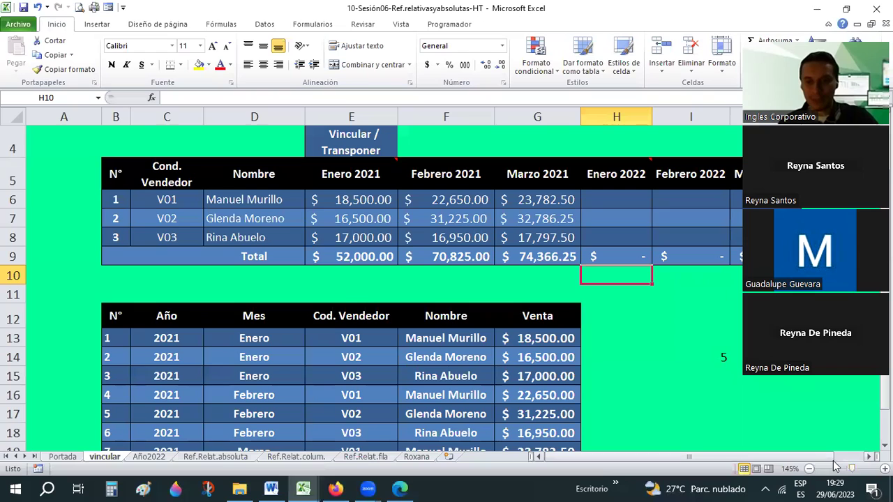
{"action": "scroll", "coordinate": [783, 395], "scroll_direction": "right", "scroll_amount": 3}
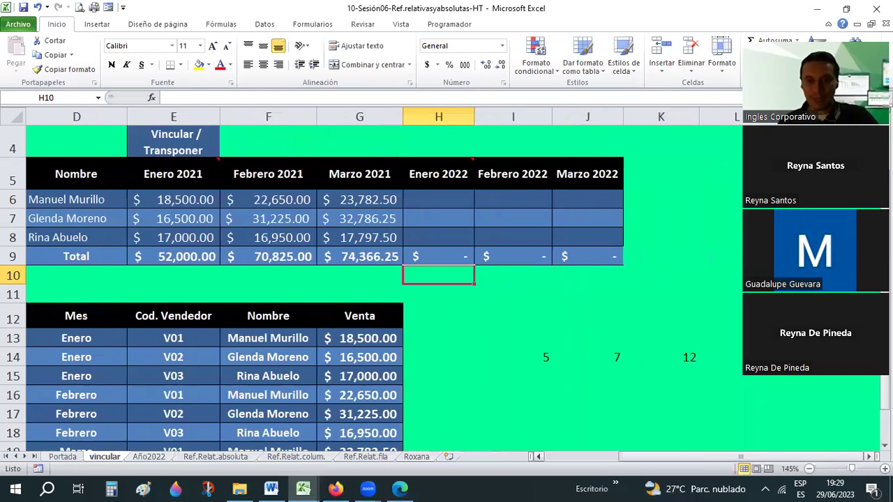
{"action": "left_click", "coordinate": [568, 288]}
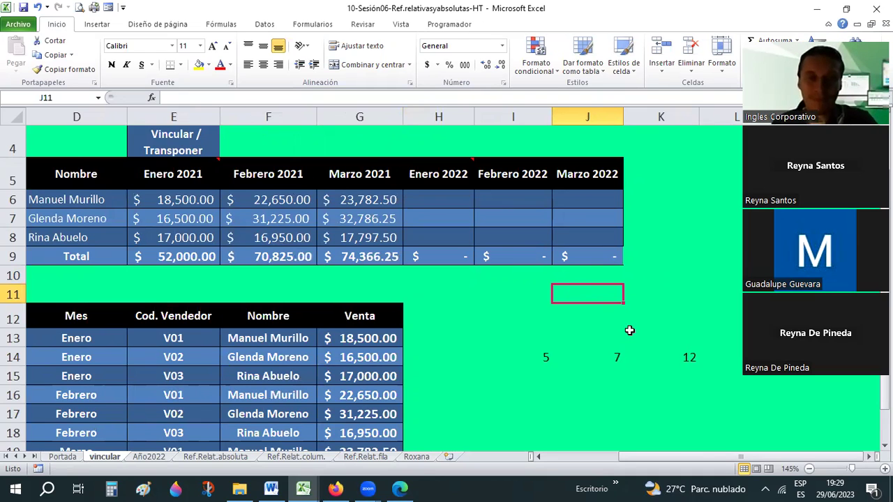
{"action": "left_click", "coordinate": [448, 204]}
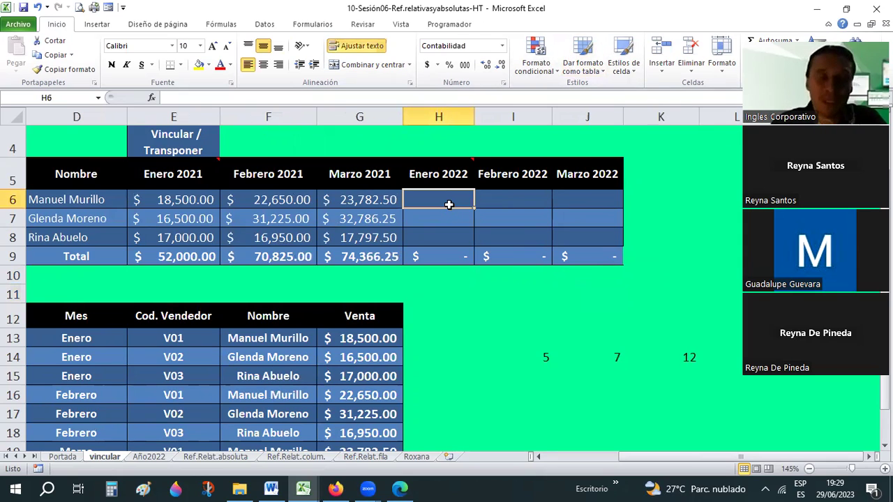
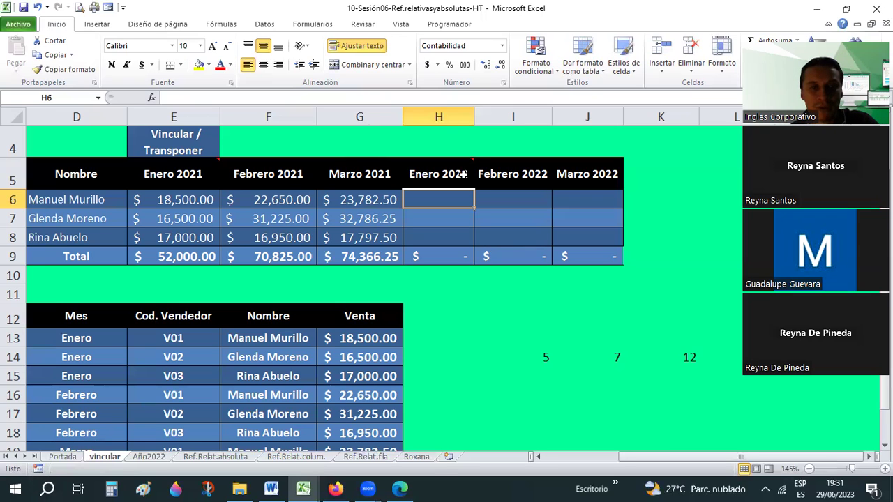
Review the Año2022 sheet's seller rows, year cells and Enero–Marzo month entries
{"action": "mouse_move", "coordinate": [438, 179]}
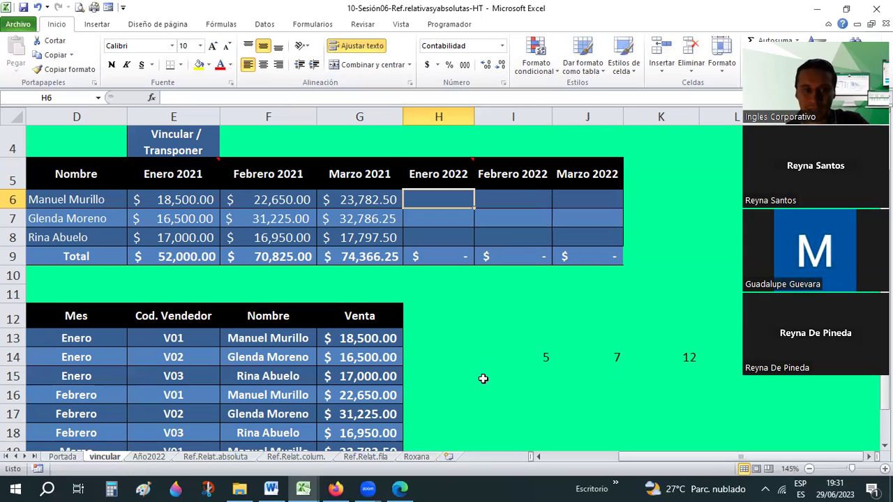
{"action": "left_click", "coordinate": [149, 457]}
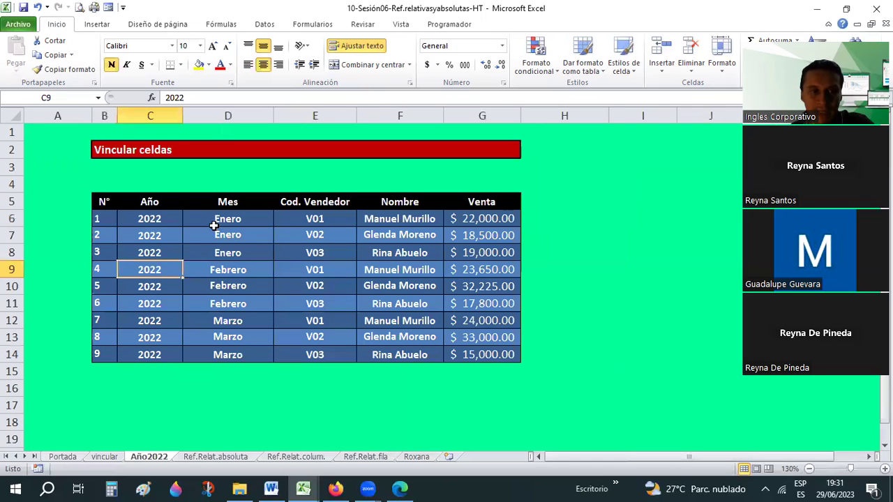
{"action": "left_click_drag", "start_coordinate": [307, 217], "coordinate": [398, 249]}
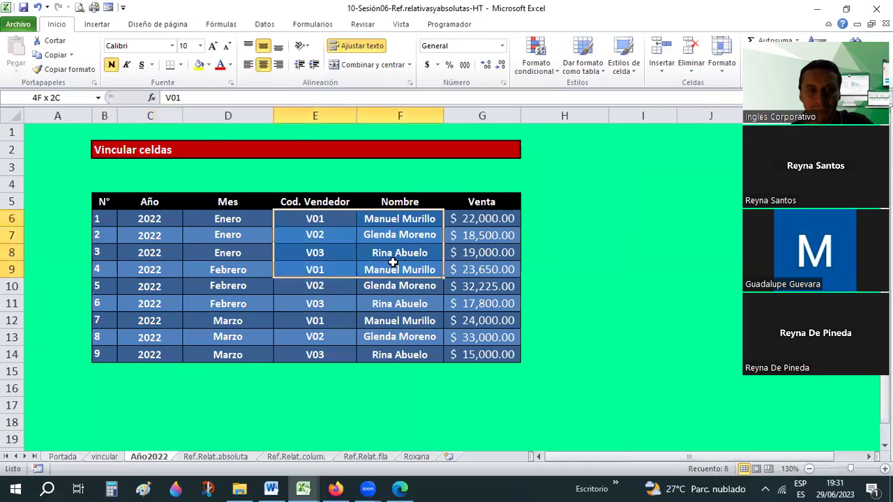
{"action": "left_click_drag", "start_coordinate": [168, 217], "coordinate": [168, 254]}
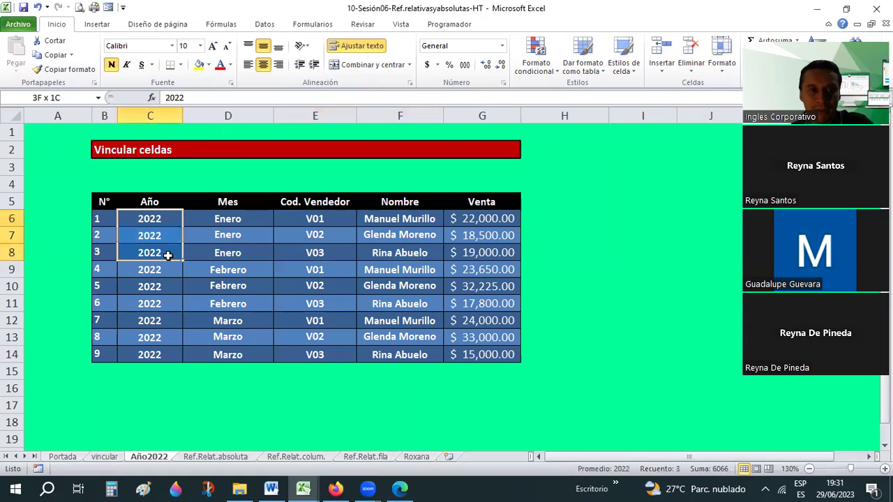
{"action": "left_click", "coordinate": [250, 236]}
{"action": "left_click", "coordinate": [238, 311]}
{"action": "left_click", "coordinate": [227, 336]}
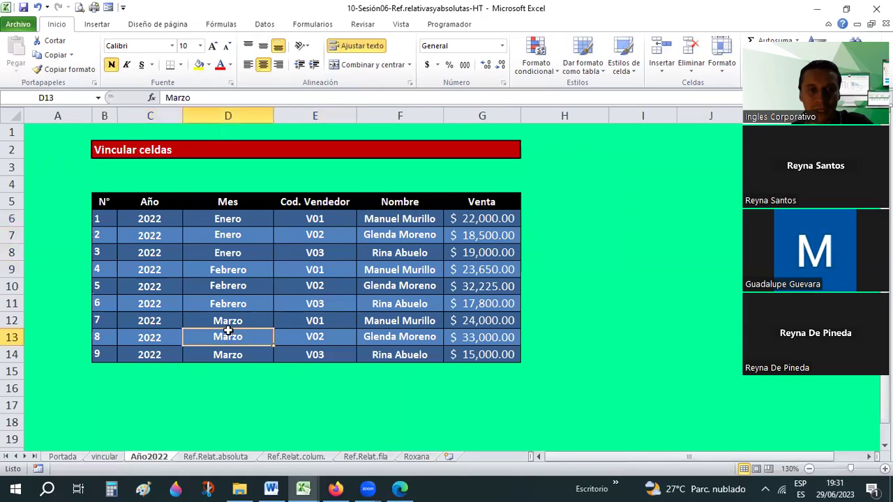
Point out seller codes V01–V03 and the seller names on the Año2022 sheet
{"action": "left_click", "coordinate": [313, 222]}
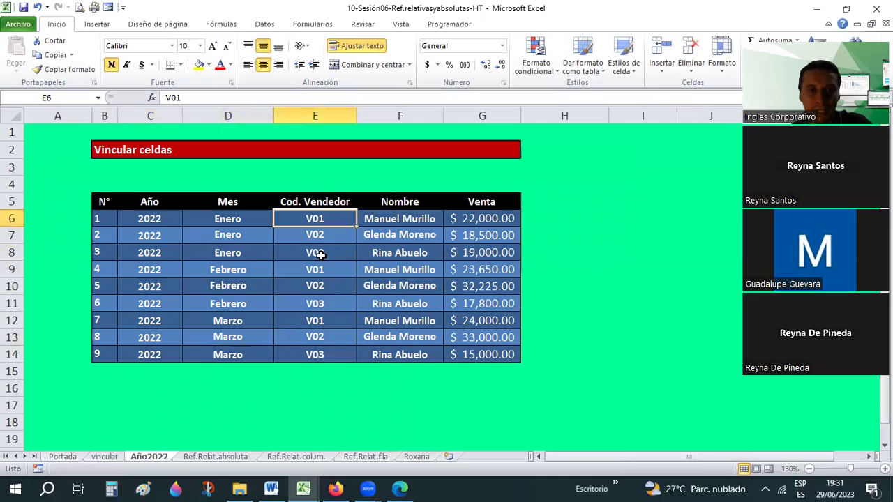
{"action": "left_click", "coordinate": [399, 221]}
{"action": "left_click", "coordinate": [396, 237]}
{"action": "left_click", "coordinate": [392, 252]}
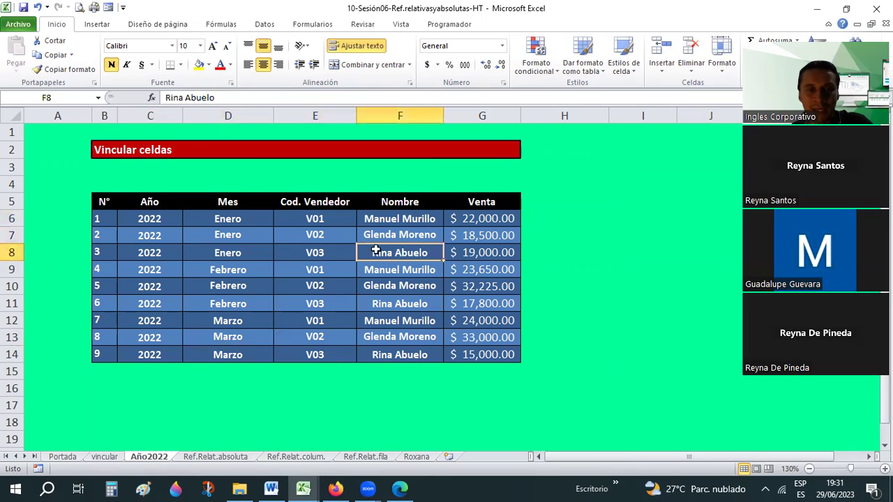
{"action": "left_click", "coordinate": [315, 234]}
{"action": "left_click_drag", "start_coordinate": [315, 216], "coordinate": [317, 251]}
{"action": "left_click", "coordinate": [102, 457]}
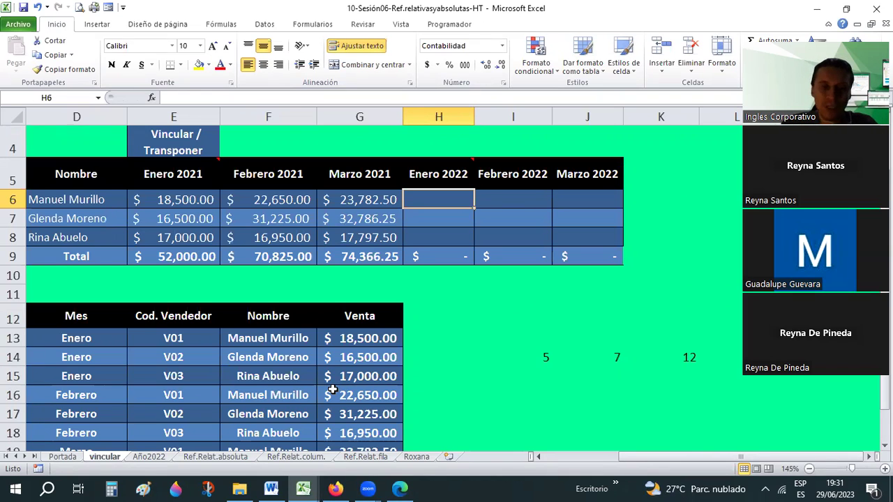
Link vincular H6 to Año2022!G6 so it shows $22,000.00, then view the formula
{"action": "type", "text": "="}
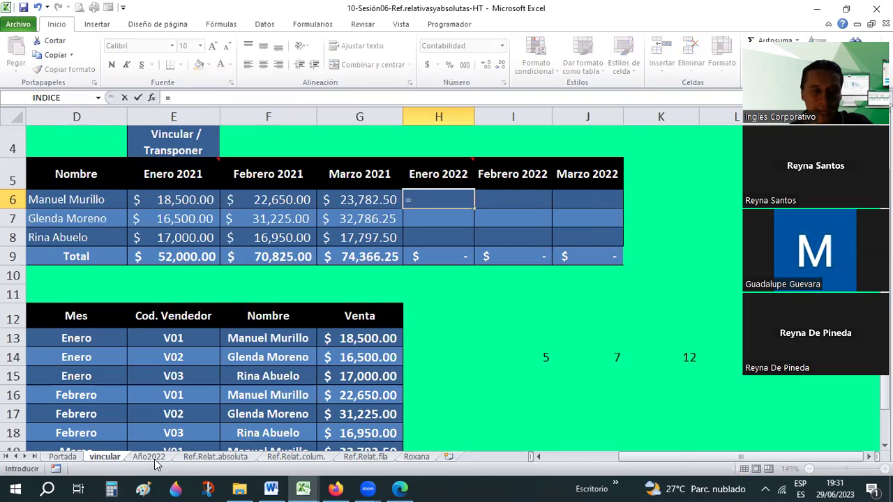
{"action": "left_click", "coordinate": [152, 458]}
{"action": "left_click", "coordinate": [461, 219]}
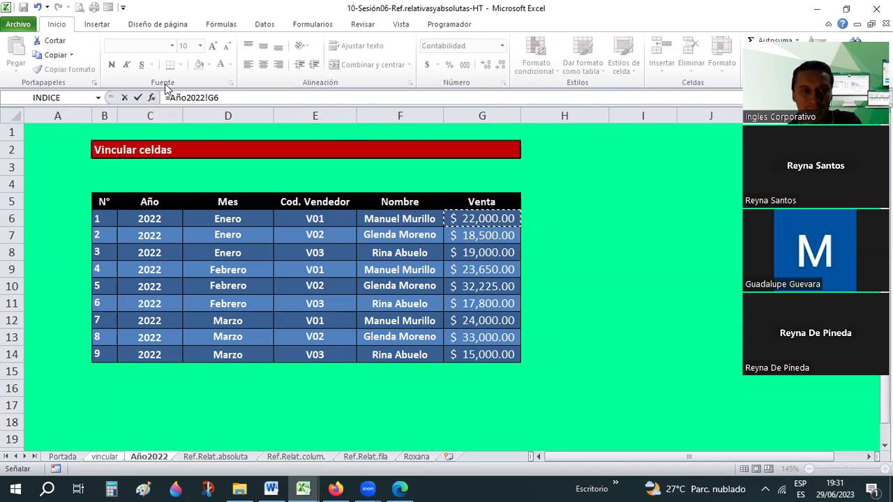
{"action": "key", "text": "Return"}
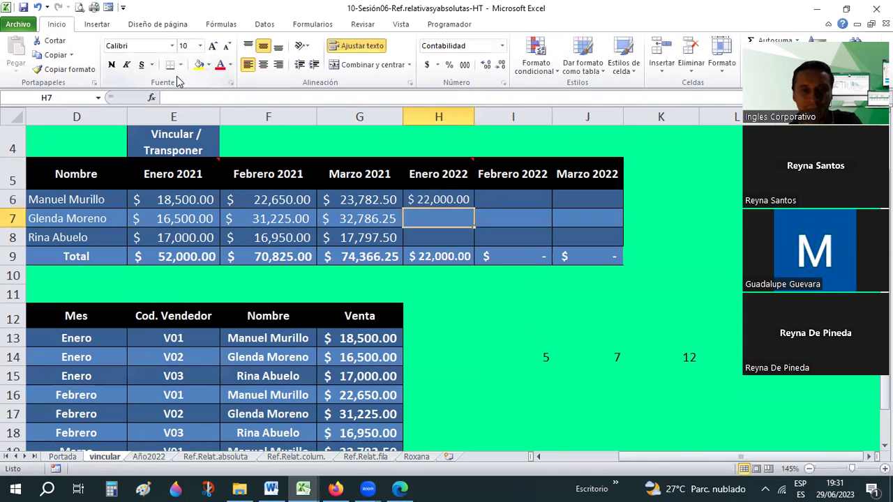
{"action": "left_click", "coordinate": [431, 193]}
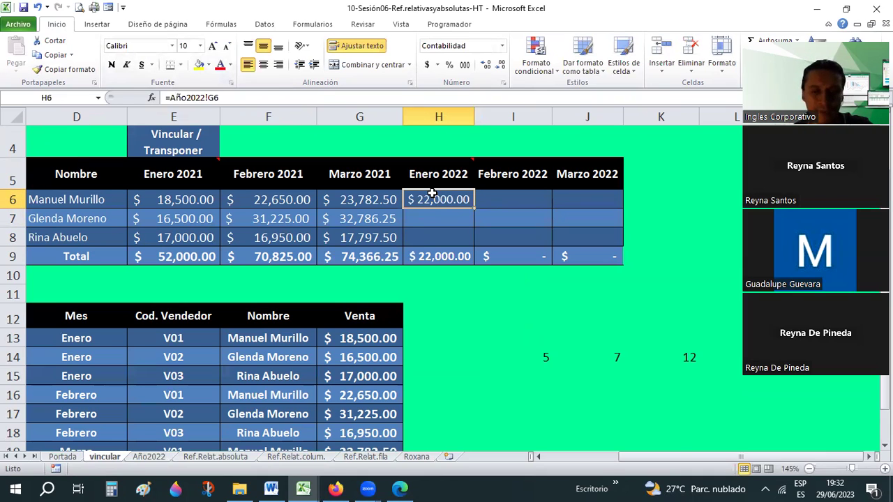
{"action": "double_click", "coordinate": [432, 194]}
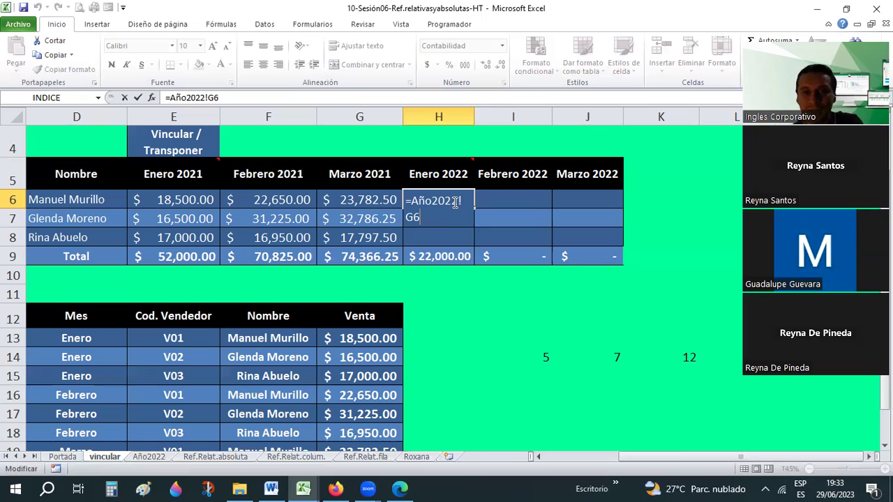
{"action": "key", "text": "Return"}
{"action": "left_click", "coordinate": [453, 201]}
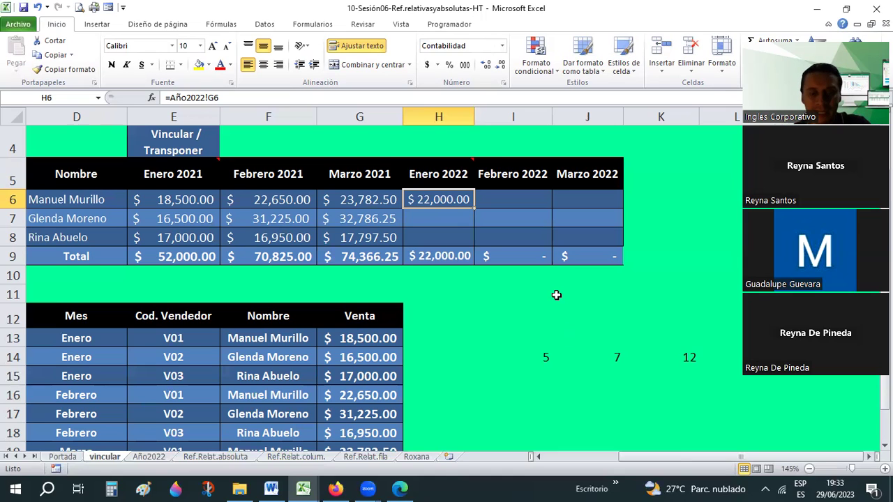
Copy H6 and paste only its formula into H7:H8, then check each pasted link
{"action": "key", "text": "ctrl+c"}
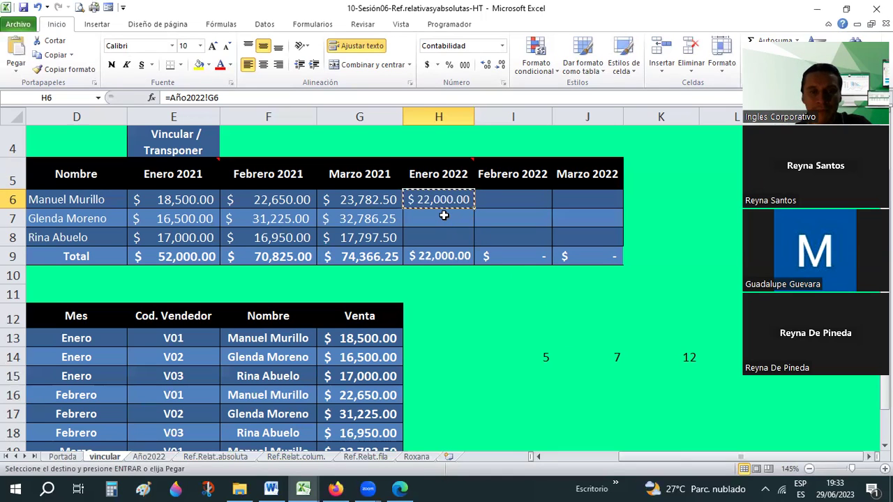
{"action": "left_click", "coordinate": [442, 218]}
{"action": "left_click_drag", "start_coordinate": [444, 230], "coordinate": [444, 234]}
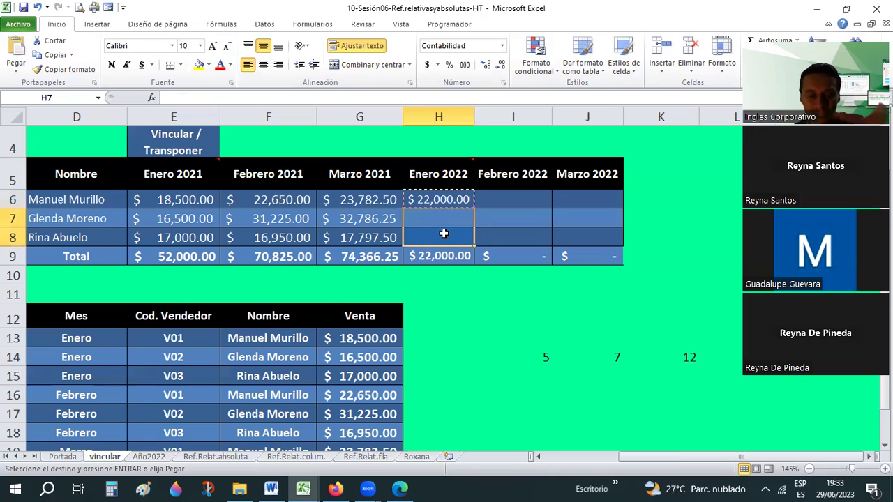
{"action": "right_click", "coordinate": [444, 233]}
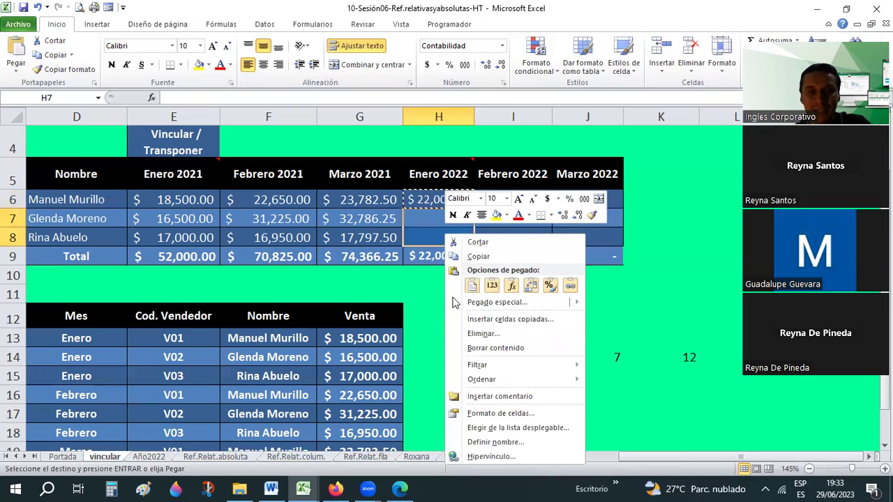
{"action": "left_click", "coordinate": [513, 286]}
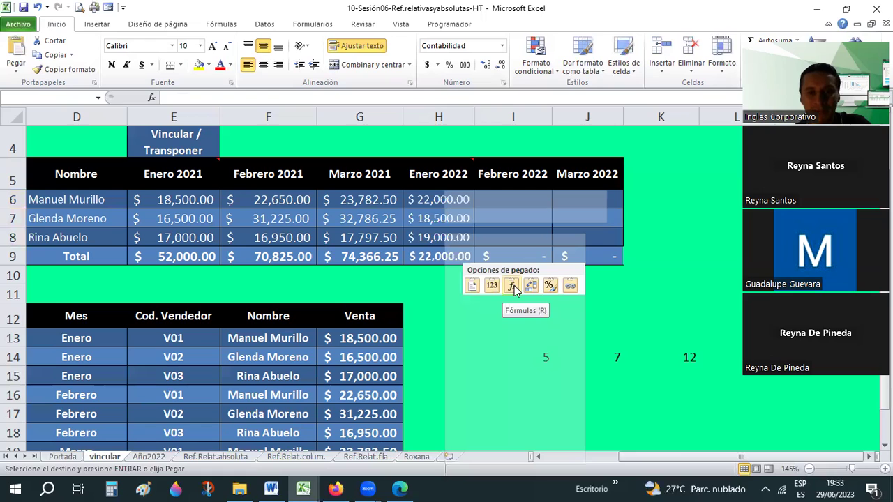
{"action": "left_click", "coordinate": [520, 335]}
{"action": "left_click", "coordinate": [461, 219]}
{"action": "left_click", "coordinate": [447, 235]}
{"action": "left_click", "coordinate": [445, 198]}
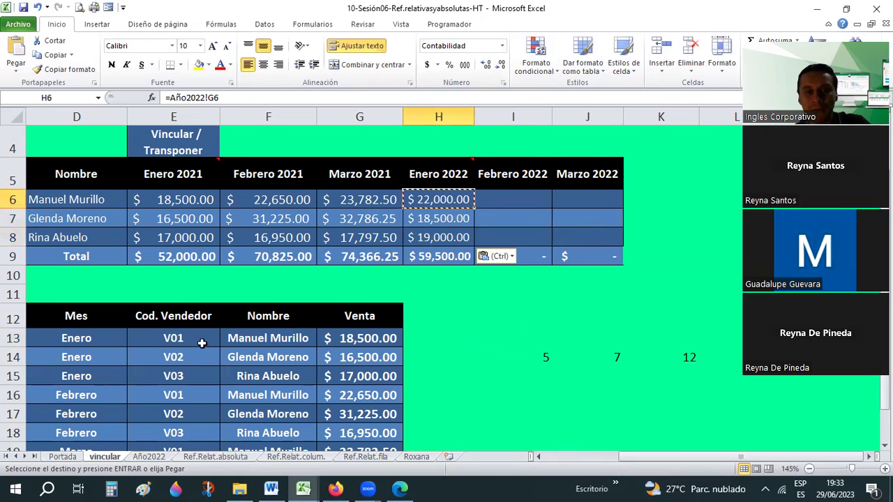
Compare Año2022 G6:G8 sales with the seller rows, then select the linked H6:H8 values
{"action": "left_click", "coordinate": [157, 456]}
{"action": "left_click", "coordinate": [491, 211]}
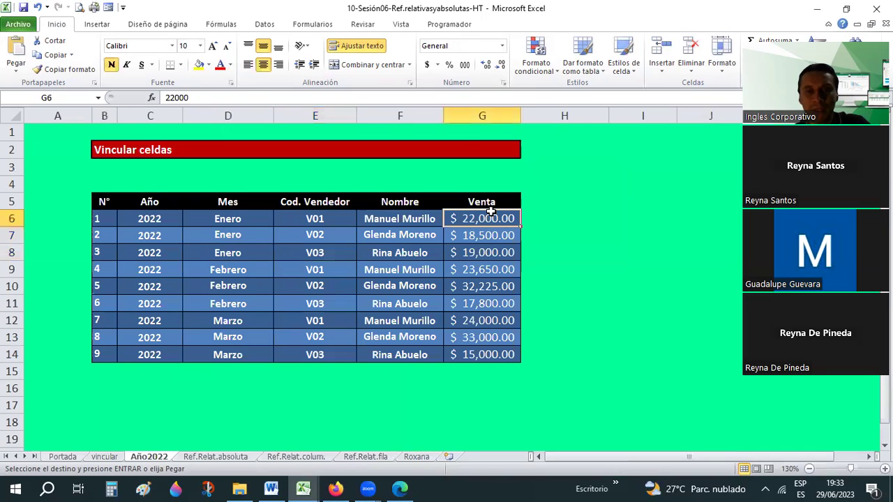
{"action": "left_click", "coordinate": [481, 239]}
{"action": "left_click", "coordinate": [470, 255]}
{"action": "left_click", "coordinate": [407, 254]}
{"action": "left_click", "coordinate": [398, 234]}
{"action": "left_click", "coordinate": [393, 218]}
{"action": "left_click", "coordinate": [117, 457]}
{"action": "left_click", "coordinate": [70, 221]}
{"action": "left_click", "coordinate": [110, 207]}
{"action": "key", "text": "Escape"}
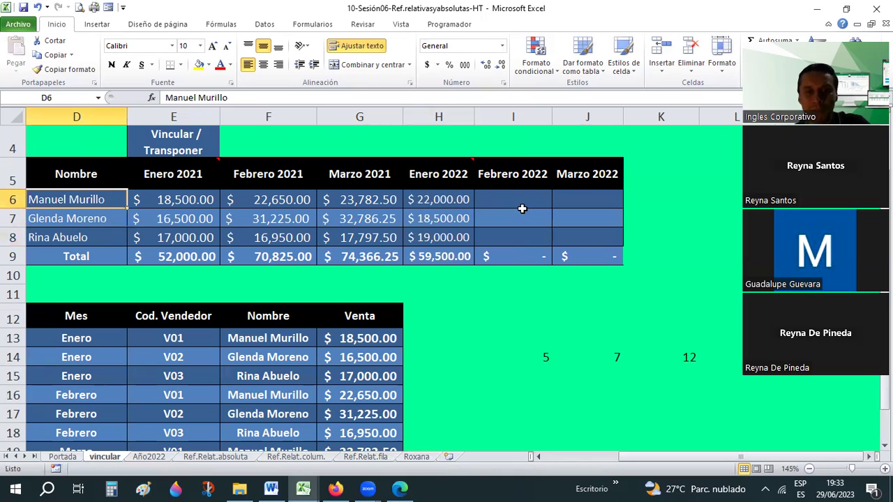
{"action": "left_click", "coordinate": [427, 201]}
{"action": "left_click_drag", "start_coordinate": [428, 200], "coordinate": [428, 229]}
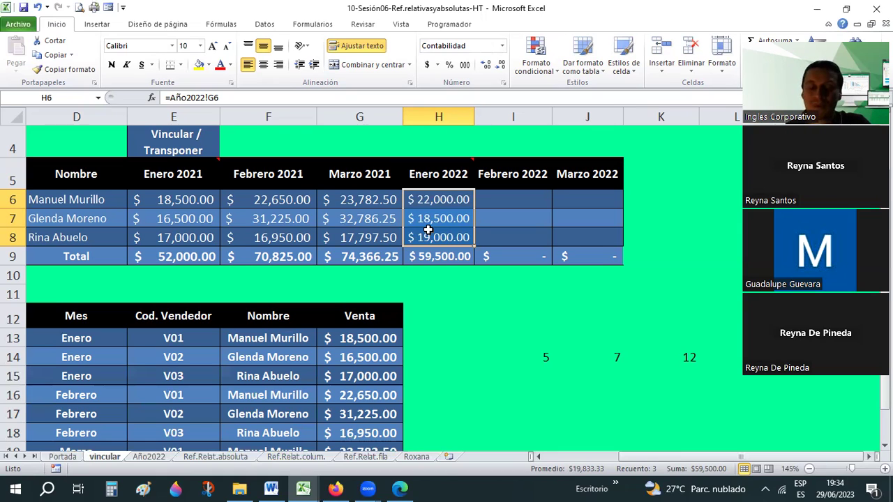
Recheck H6's link against Año2022 and select the three linked Enero 2022 values
{"action": "left_click", "coordinate": [428, 198]}
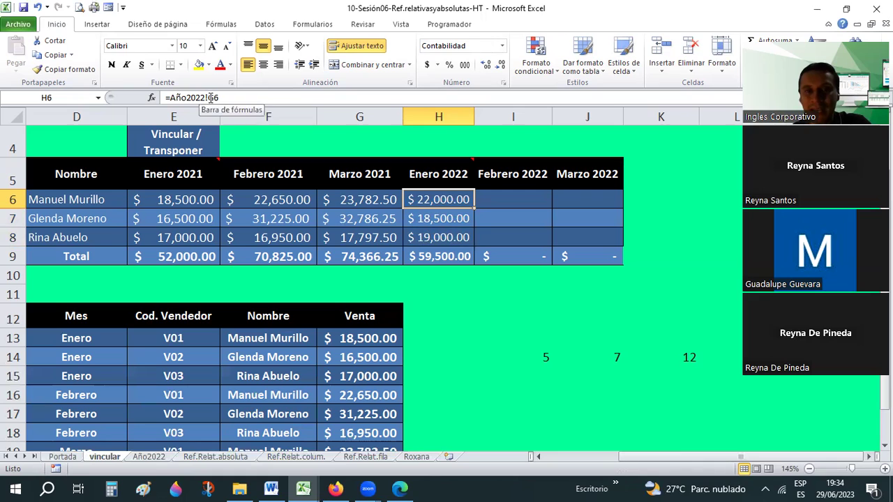
{"action": "left_click", "coordinate": [153, 456]}
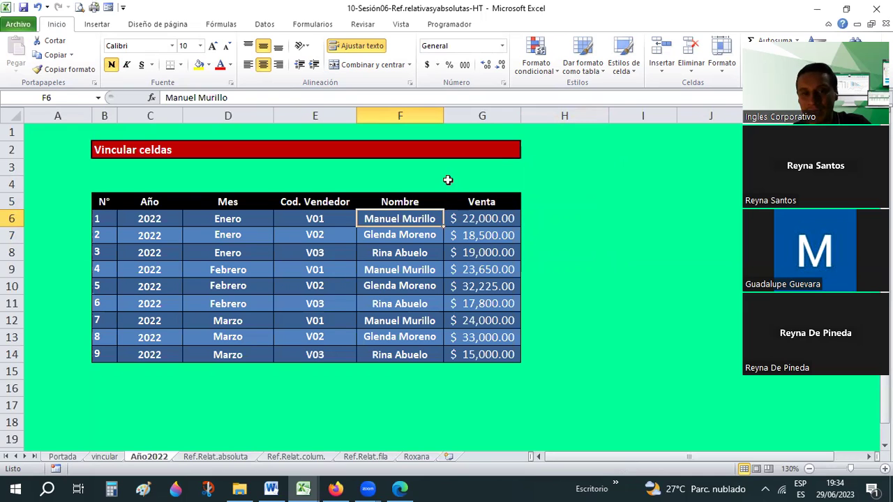
{"action": "left_click", "coordinate": [104, 457]}
{"action": "left_click_drag", "start_coordinate": [454, 199], "coordinate": [454, 237]}
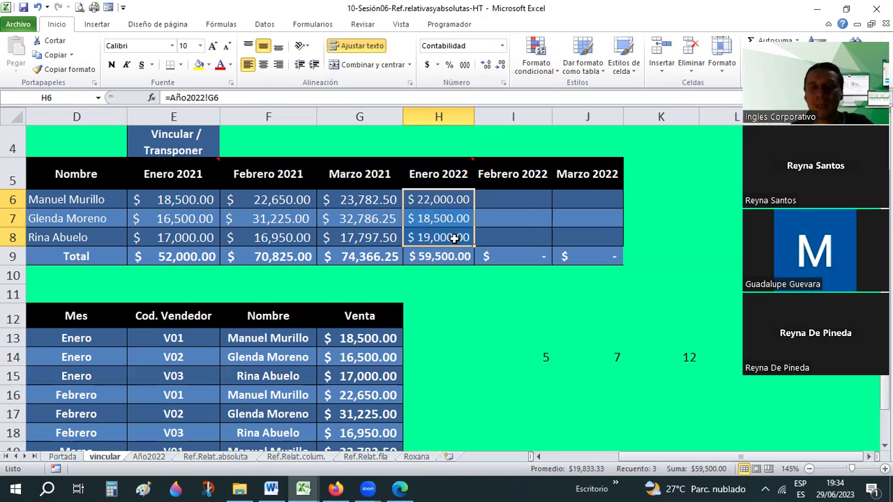
Mark the empty Febrero and Marzo 2022 cells I6:J8 and compare with the Año2022 sheet
{"action": "left_click", "coordinate": [518, 203]}
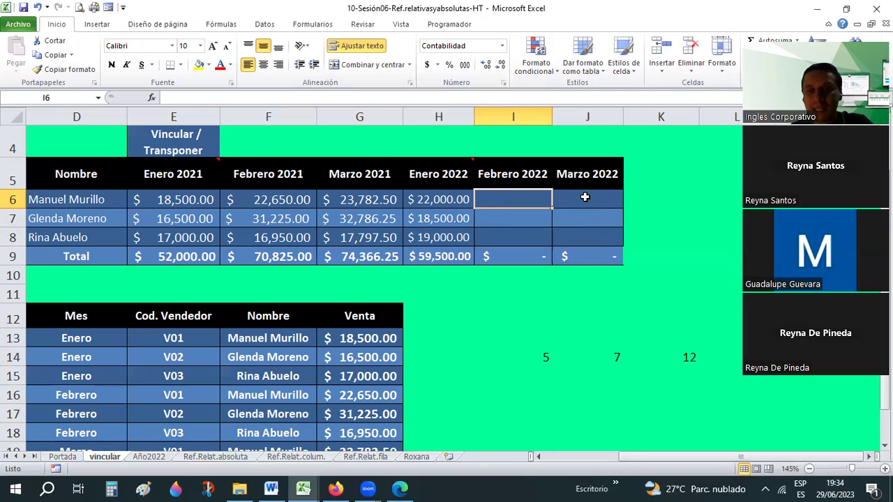
{"action": "left_click_drag", "start_coordinate": [525, 202], "coordinate": [598, 199]}
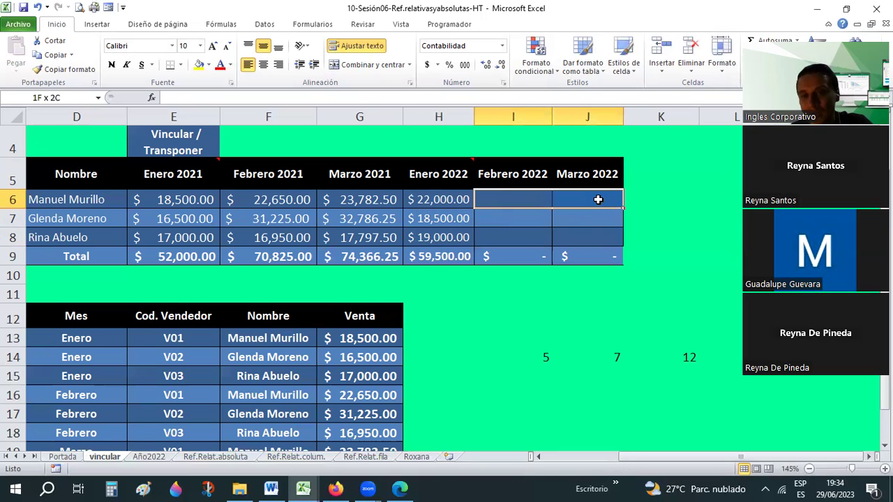
{"action": "left_click_drag", "start_coordinate": [537, 218], "coordinate": [571, 239]}
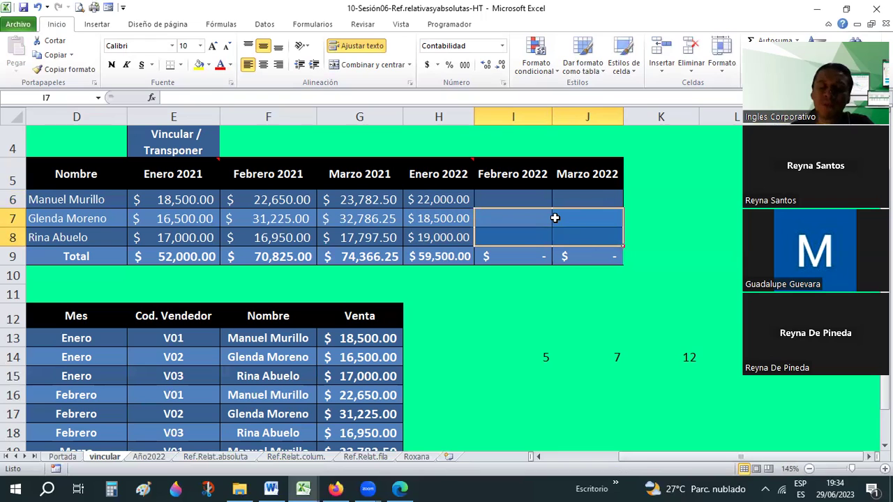
{"action": "left_click", "coordinate": [494, 198]}
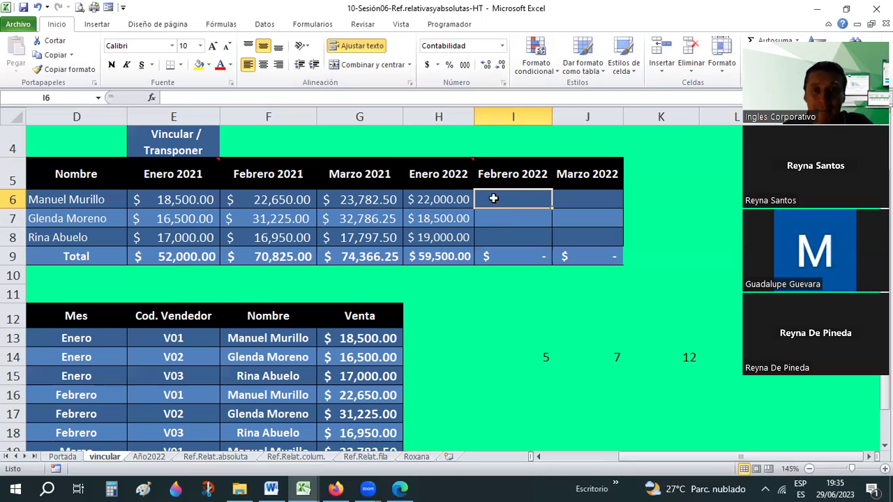
{"action": "left_click", "coordinate": [149, 457]}
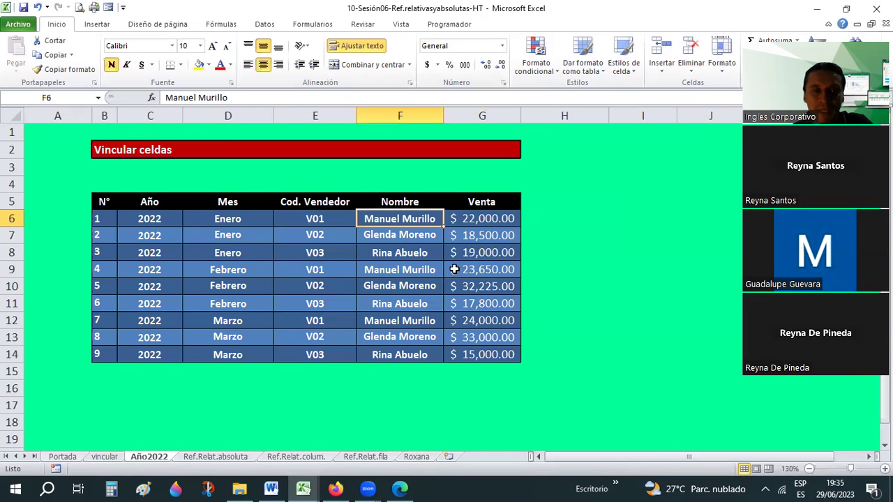
{"action": "left_click", "coordinate": [106, 457]}
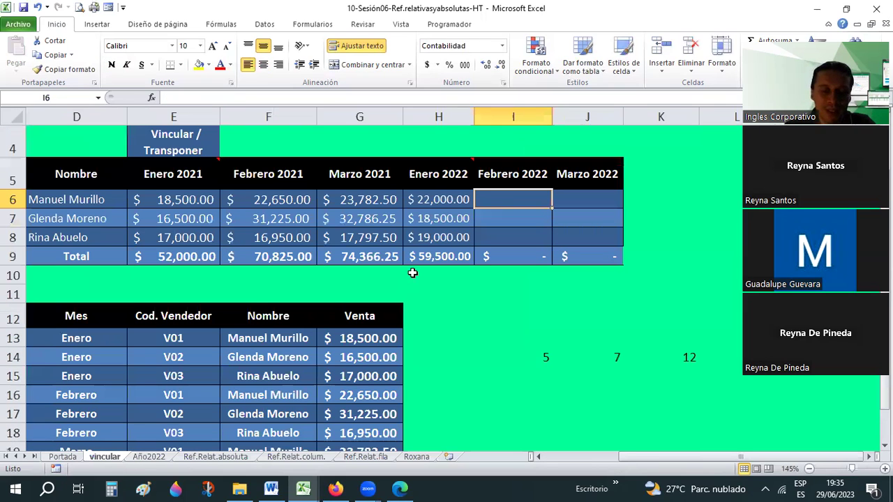
Enter =Año2022!g9 in I6 so the Febrero 2022 cell shows $23,650.00
{"action": "type", "text": "=Año"}
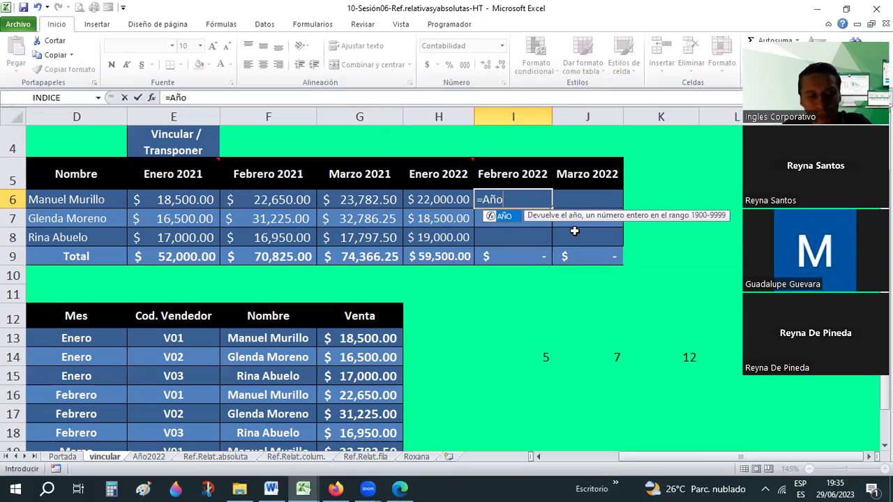
{"action": "type", "text": "!"}
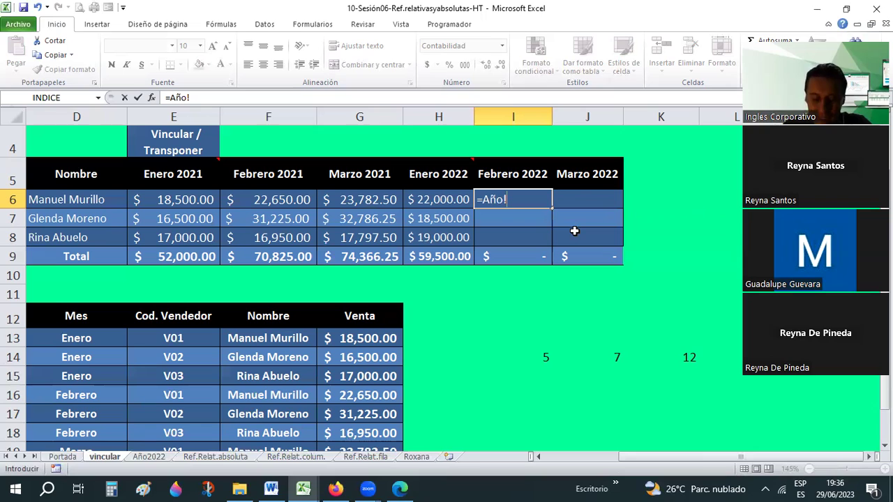
{"action": "type", "text": "g9"}
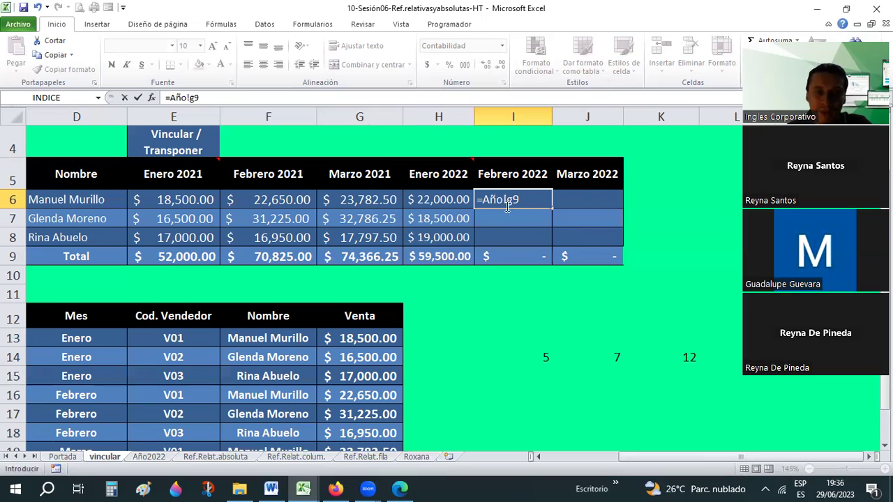
{"action": "left_click", "coordinate": [504, 199]}
{"action": "type", "text": "2022"}
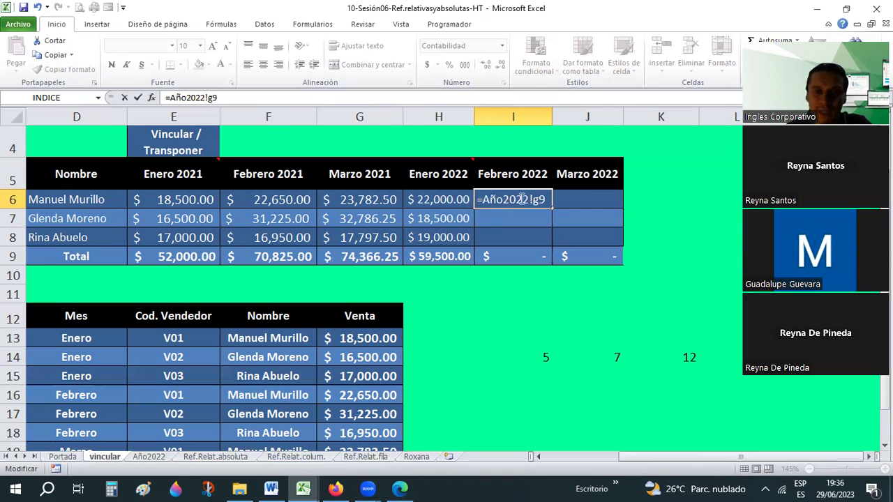
{"action": "left_click_drag", "start_coordinate": [482, 200], "coordinate": [535, 201]}
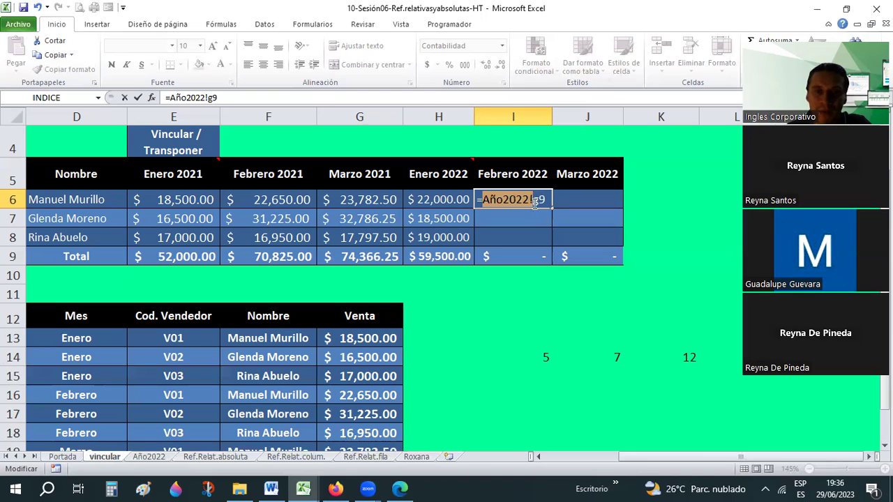
{"action": "key", "text": "Right"}
{"action": "key", "text": "shift+End"}
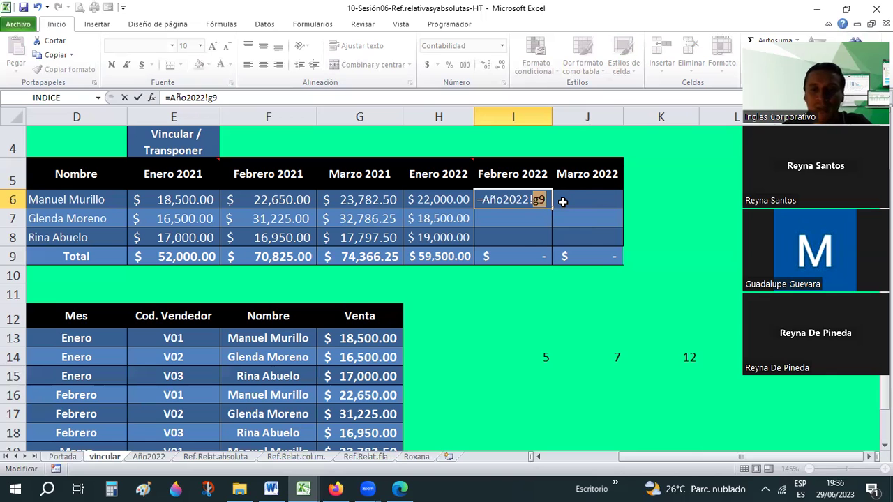
{"action": "key", "text": "Return"}
{"action": "key", "text": "Up"}
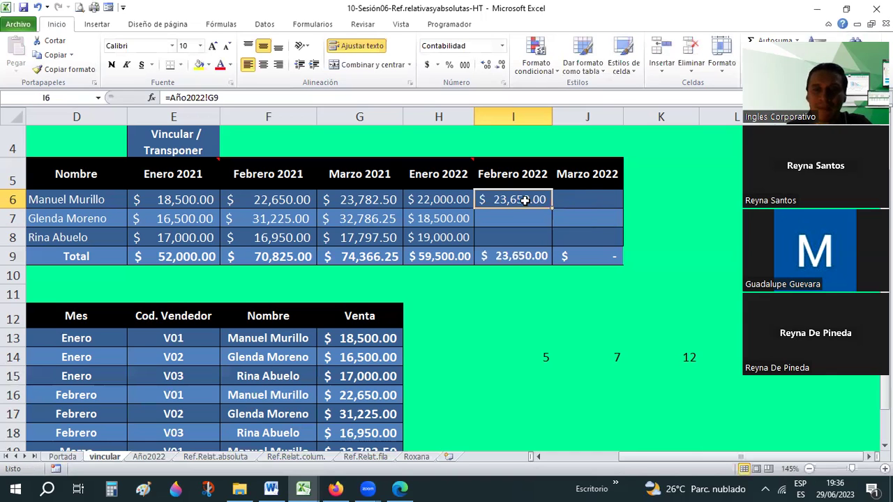
Check the source values in Año2022 cells G9 and G12
{"action": "left_click", "coordinate": [148, 456]}
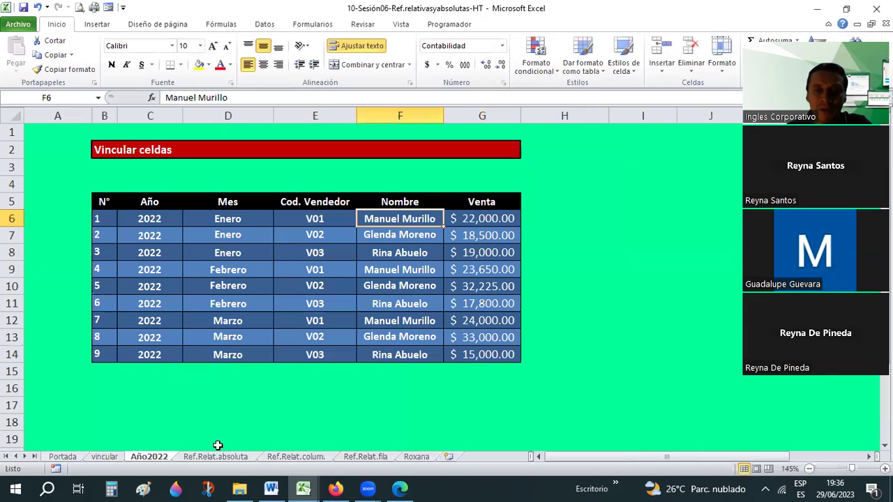
{"action": "left_click", "coordinate": [465, 269]}
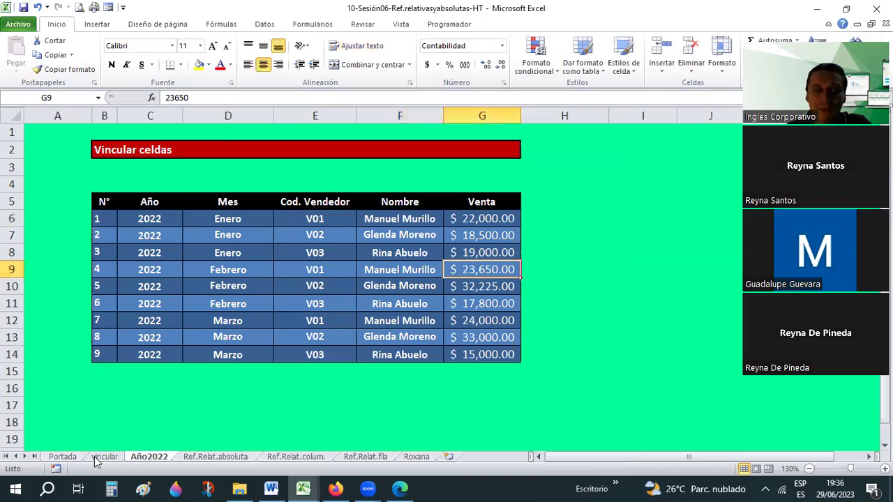
{"action": "key", "text": "ctrl+Page_Up"}
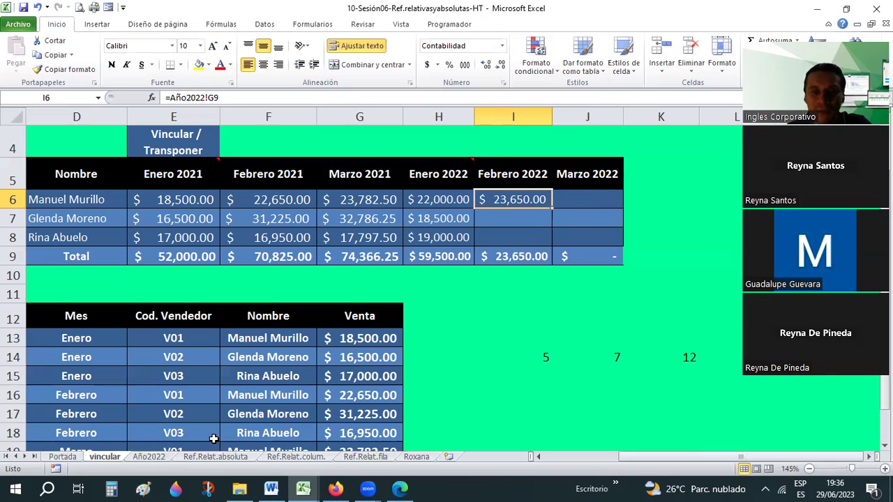
{"action": "key", "text": "Right"}
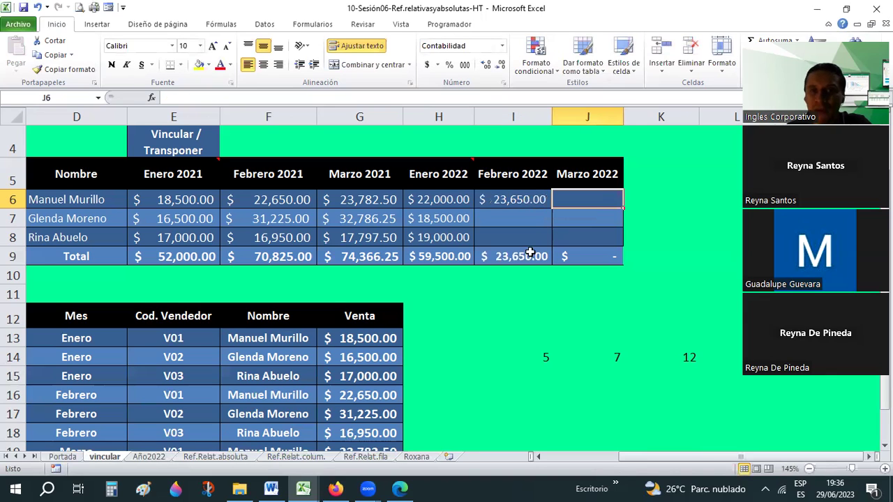
{"action": "key", "text": "Left"}
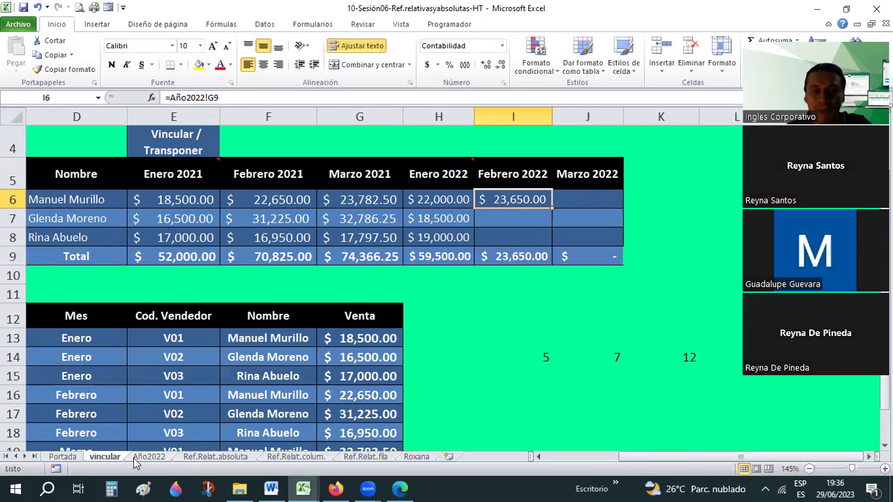
{"action": "left_click", "coordinate": [139, 458]}
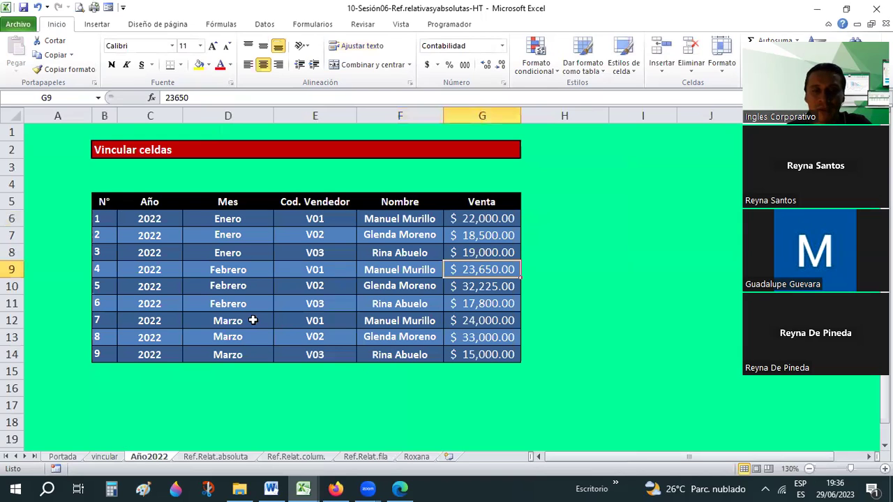
{"action": "left_click", "coordinate": [472, 327]}
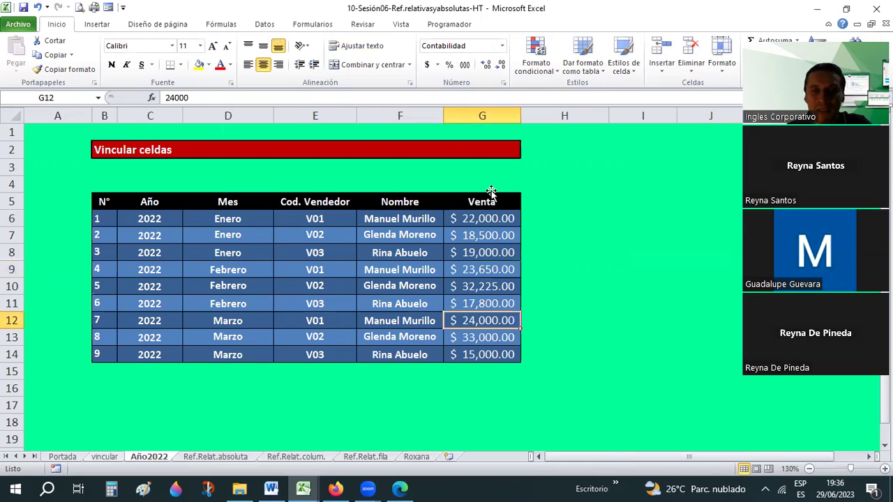
{"action": "key", "text": "ctrl+Page_Up"}
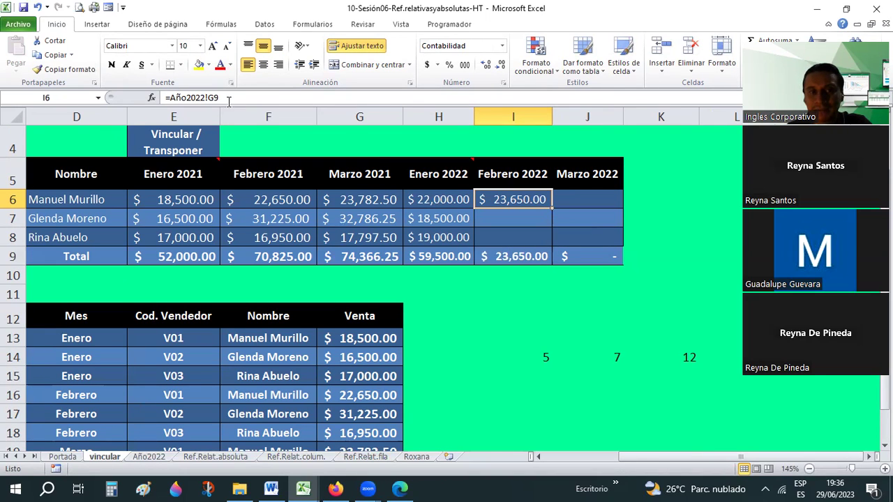
Copy I6's formula text from the formula bar, leaving the formula unchanged
{"action": "left_click_drag", "start_coordinate": [218, 98], "coordinate": [152, 96]}
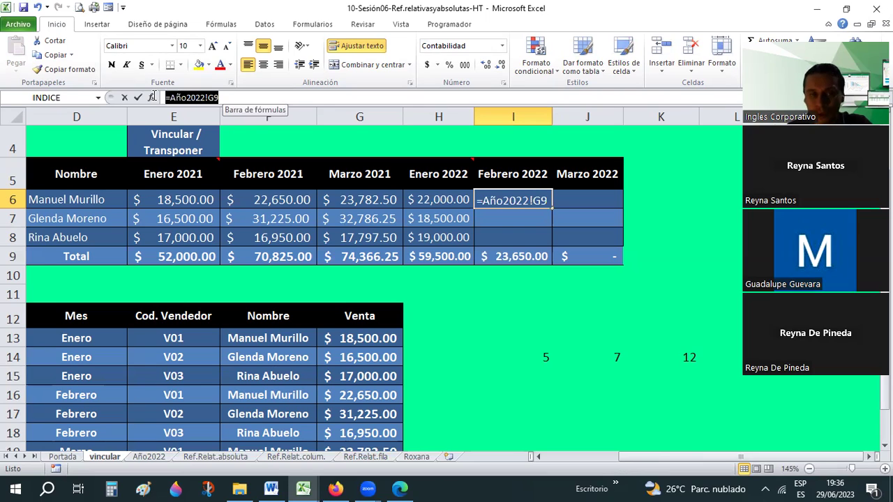
{"action": "left_click_drag", "start_coordinate": [152, 96], "coordinate": [234, 101]}
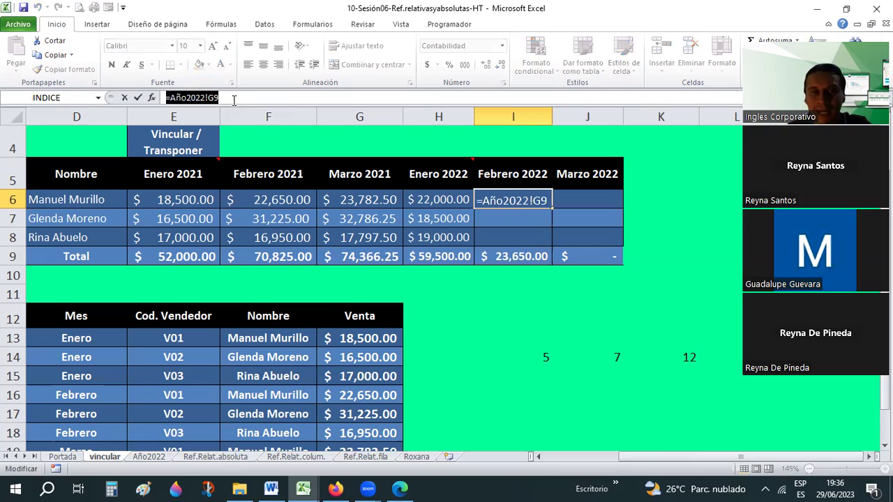
{"action": "left_click", "coordinate": [227, 99]}
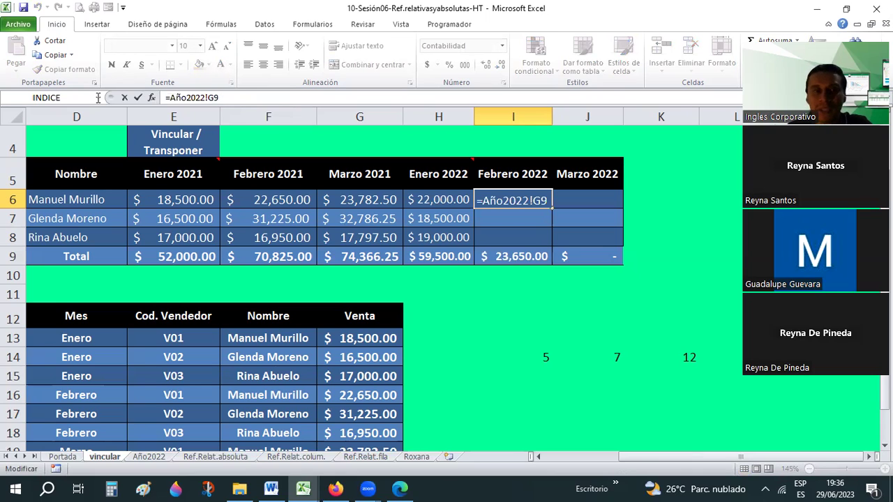
{"action": "key", "text": "shift+Home"}
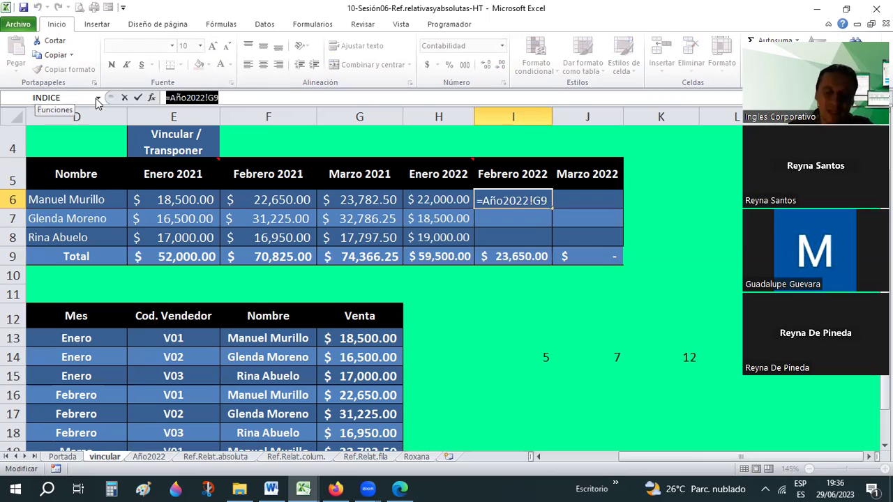
{"action": "key", "text": "ctrl+c"}
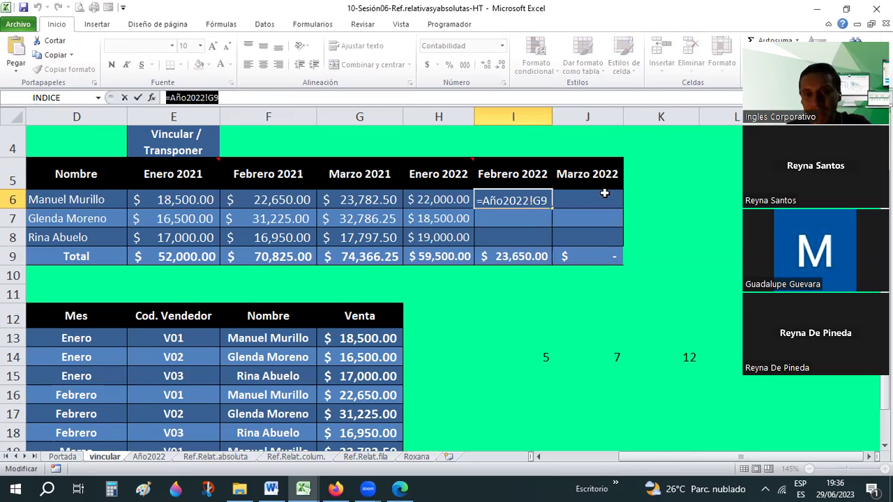
{"action": "key", "text": "ctrl+Return"}
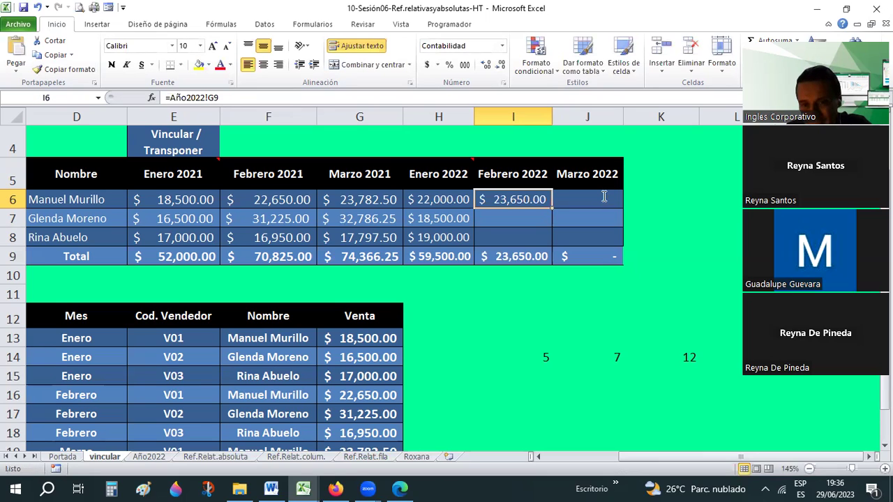
Enter =Año2022!G9 in J6, the Marzo 2022 cell
{"action": "double_click", "coordinate": [604, 198]}
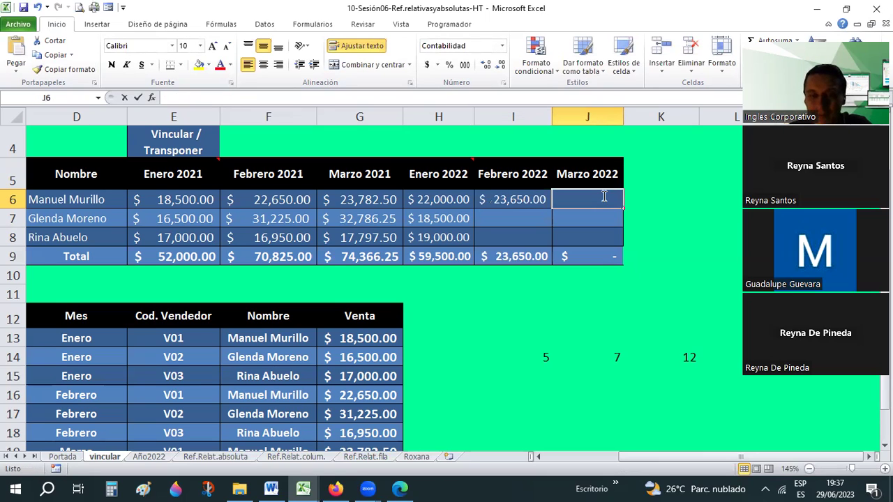
{"action": "double_click", "coordinate": [604, 198]}
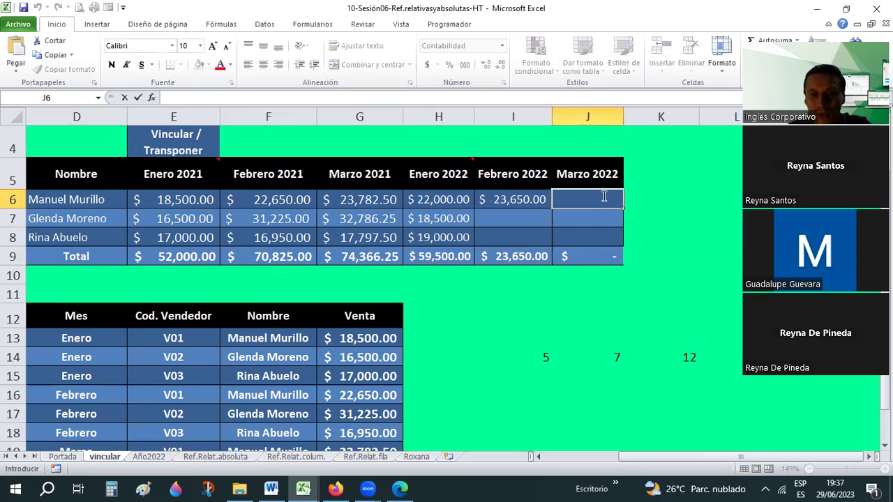
{"action": "type", "text": "=Año2022!G9"}
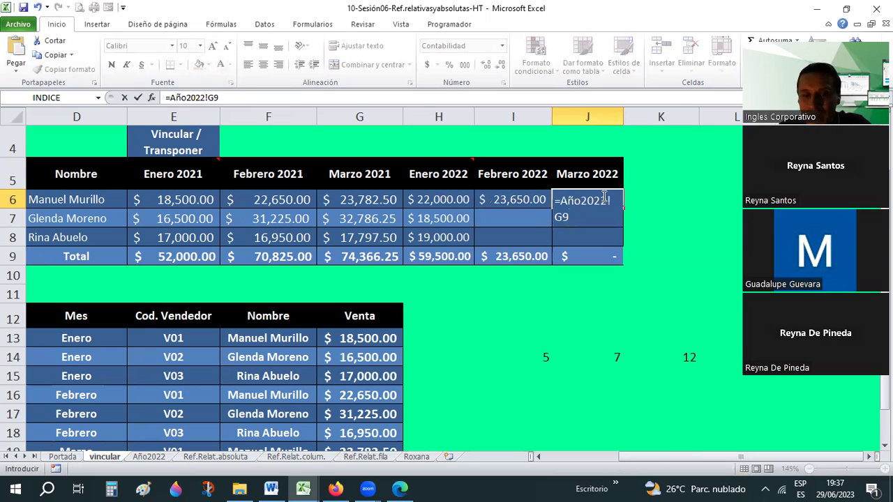
{"action": "key", "text": "Return"}
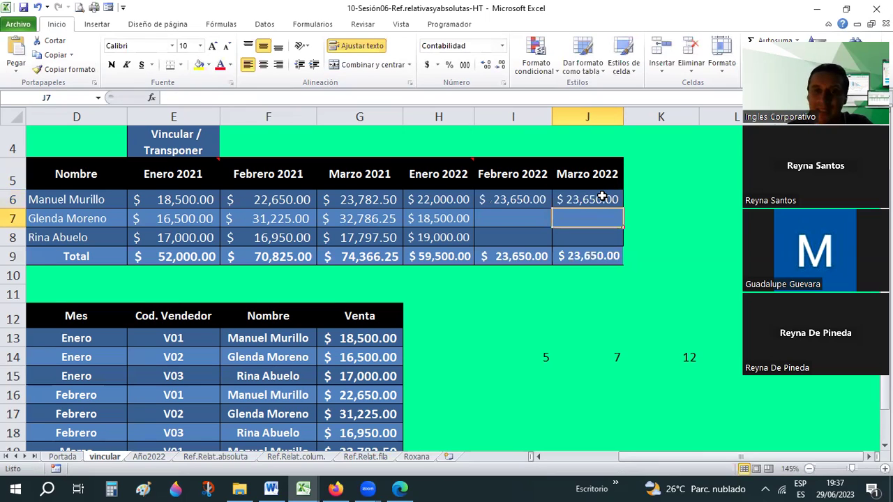
{"action": "left_click", "coordinate": [601, 198]}
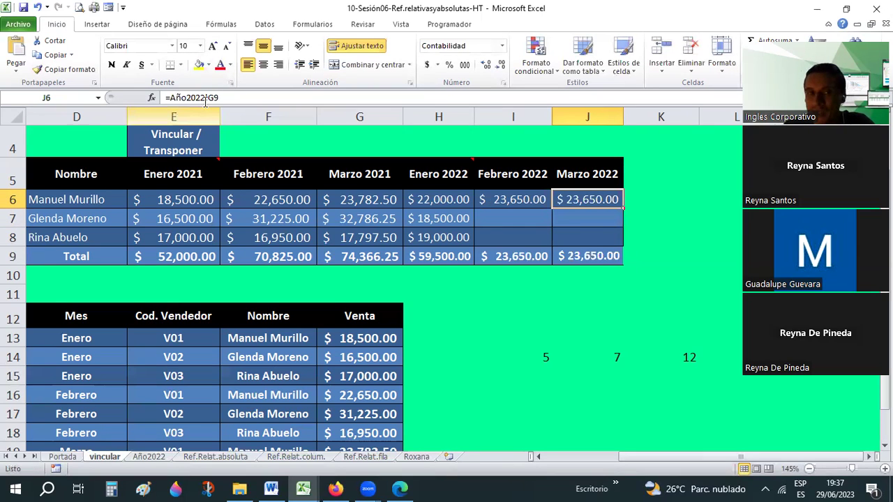
Correct J6's reference to =Año2022!G12 so it shows $24,000.00
{"action": "left_click", "coordinate": [148, 457]}
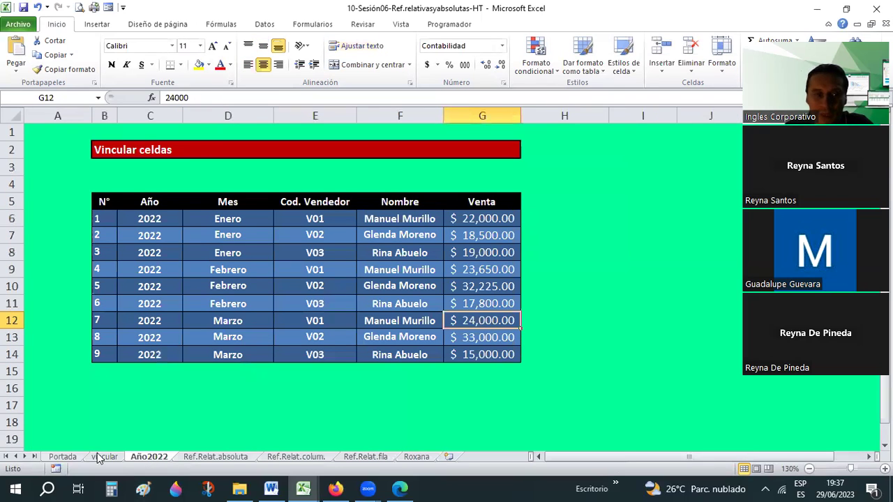
{"action": "left_click", "coordinate": [103, 456]}
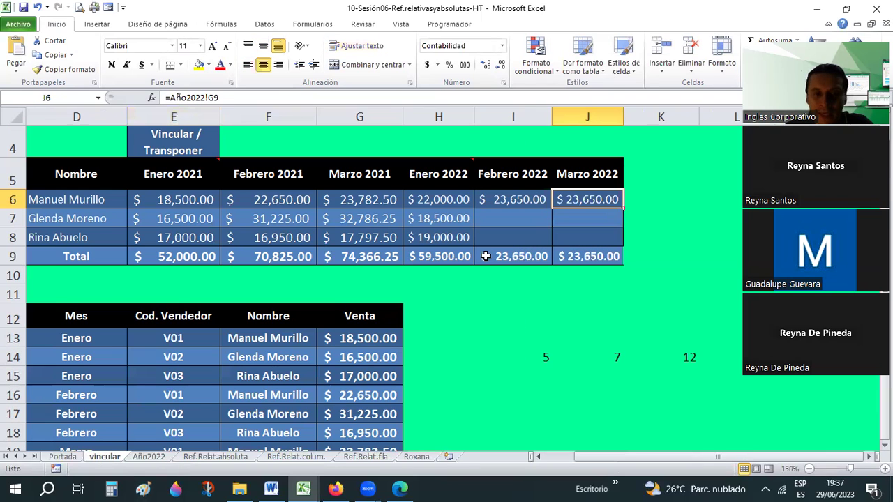
{"action": "double_click", "coordinate": [576, 200]}
{"action": "left_click", "coordinate": [570, 217]}
{"action": "key", "text": "BackSpace"}
{"action": "type", "text": "12"}
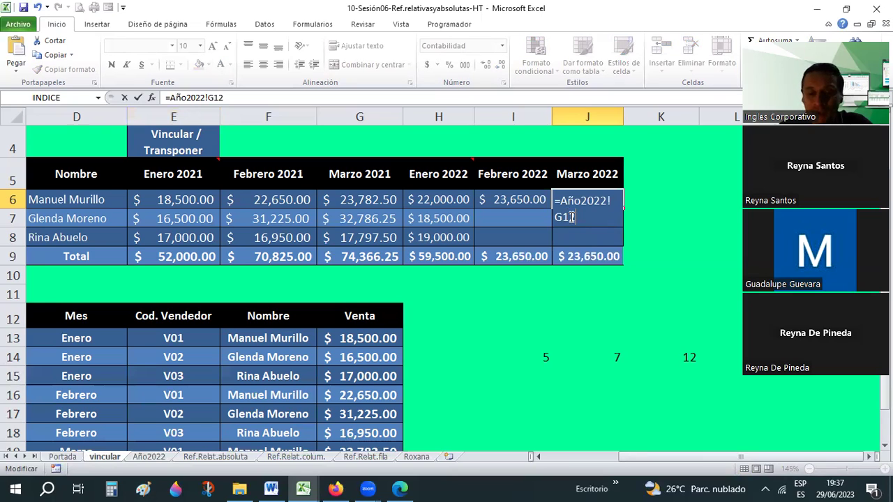
{"action": "key", "text": "Return"}
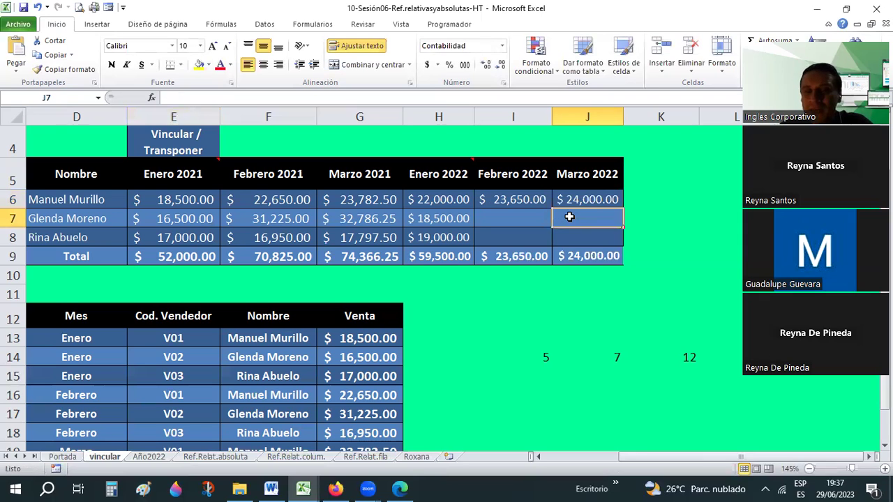
{"action": "key", "text": "Up"}
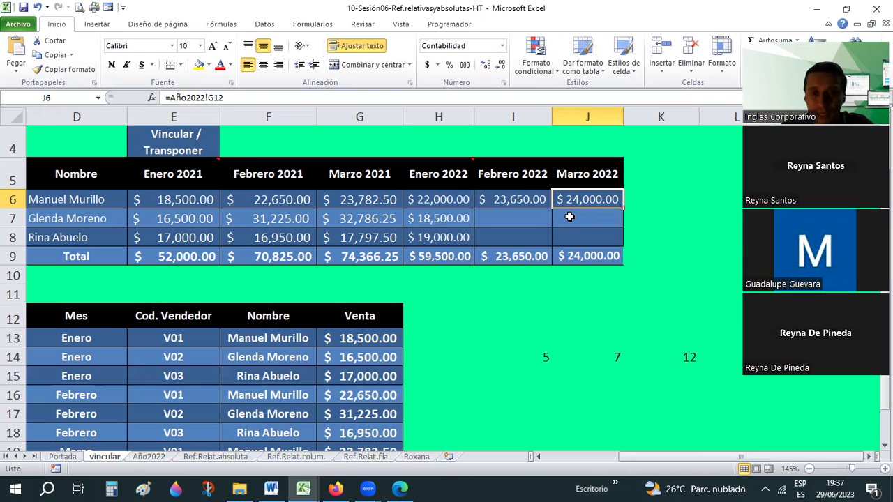
Paste I6:J6's link formulas into I7:J8, giving totals of $73,675.00 and $72,000.00
{"action": "key", "text": "shift+Left"}
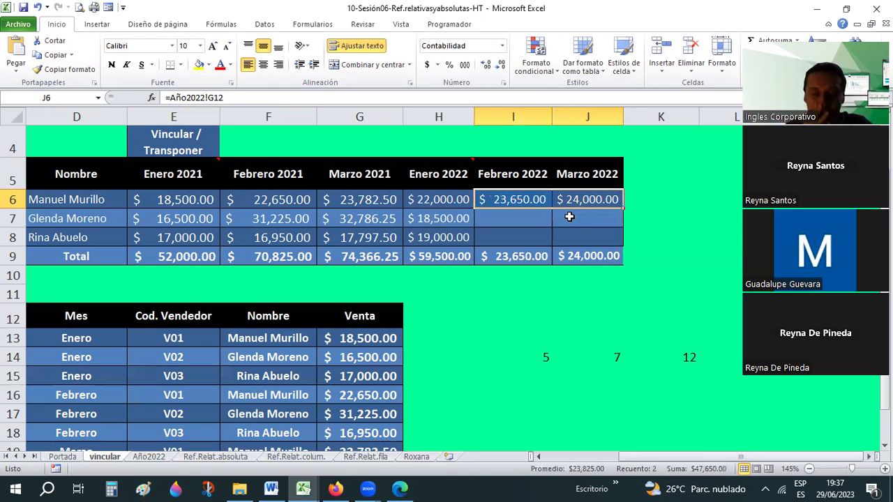
{"action": "key", "text": "ctrl+c"}
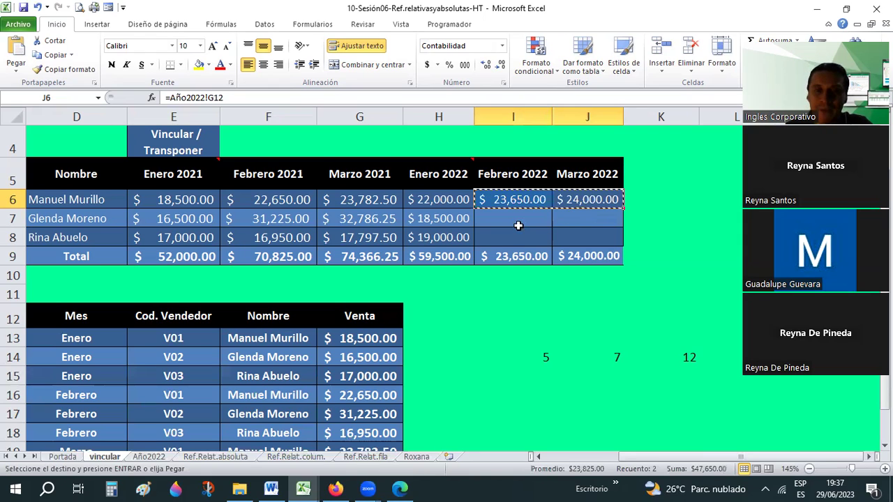
{"action": "left_click_drag", "start_coordinate": [516, 218], "coordinate": [563, 234]}
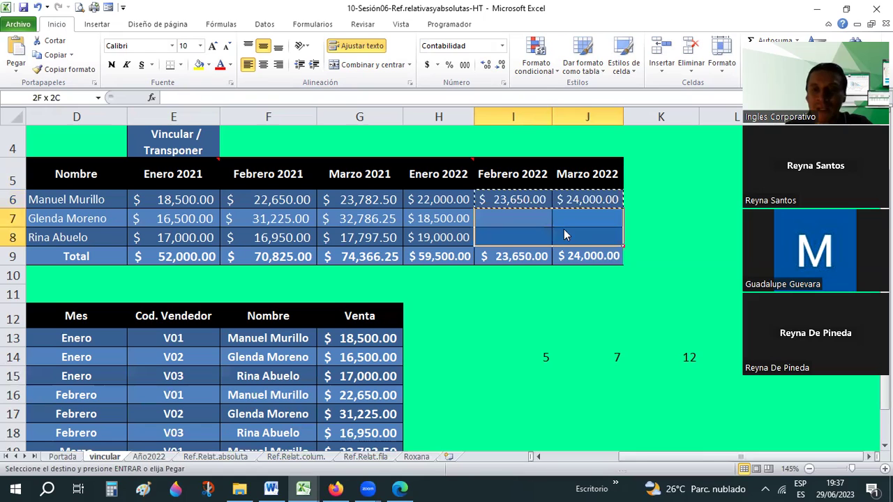
{"action": "right_click", "coordinate": [564, 230]}
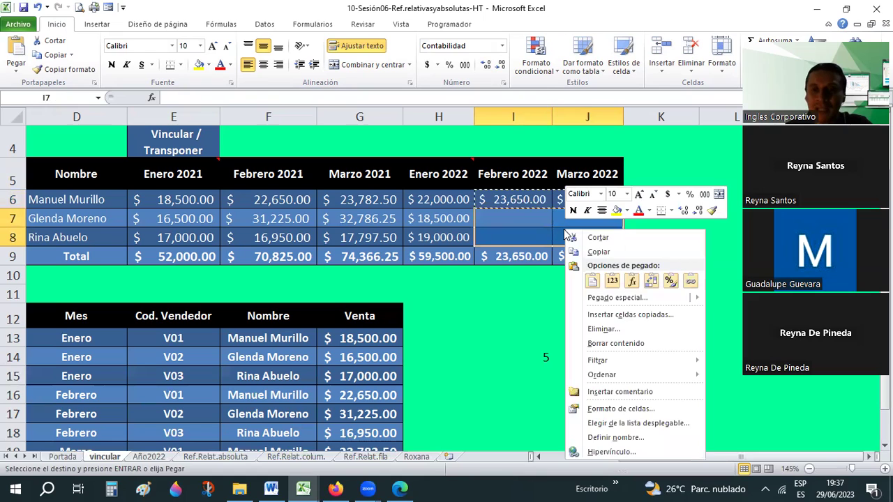
{"action": "left_click", "coordinate": [633, 283]}
{"action": "left_click", "coordinate": [592, 316]}
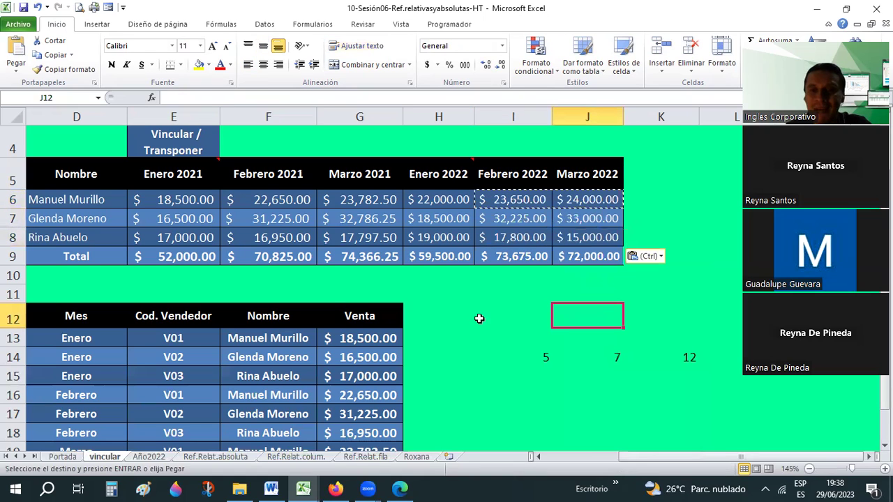
{"action": "key", "text": "Escape"}
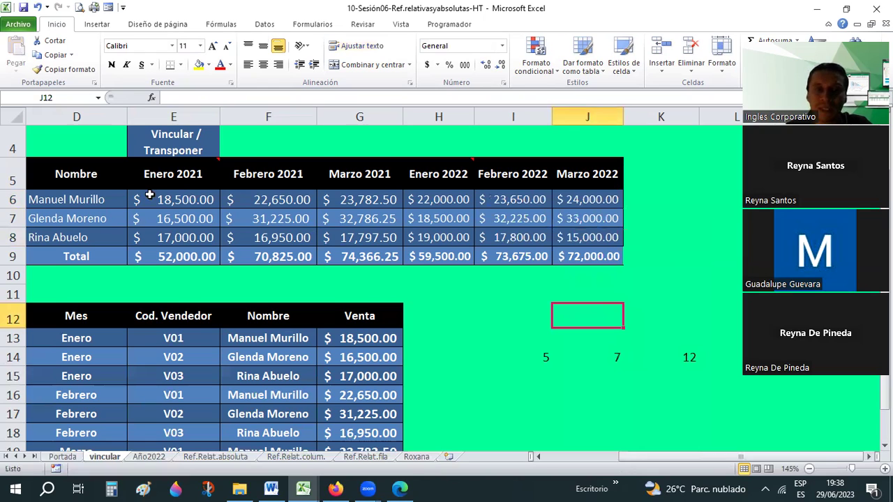
{"action": "left_click", "coordinate": [152, 337]}
{"action": "left_click", "coordinate": [183, 196]}
{"action": "left_click_drag", "start_coordinate": [183, 200], "coordinate": [332, 240]}
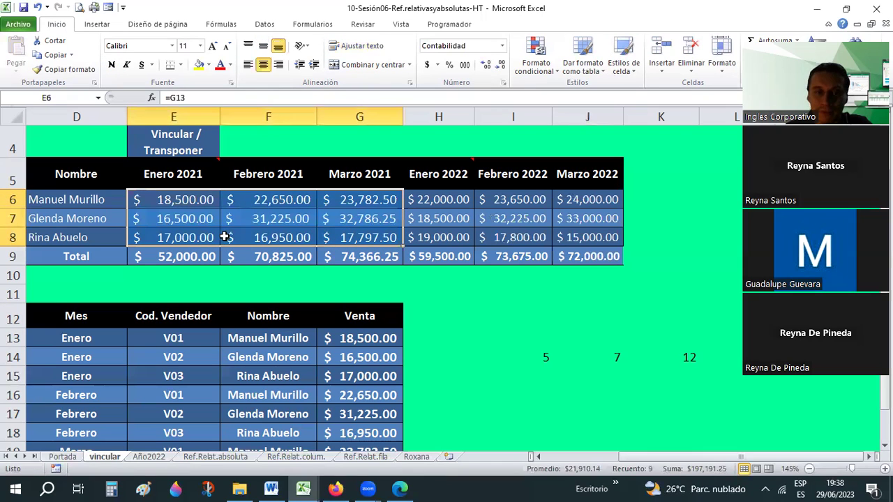
{"action": "left_click", "coordinate": [271, 204]}
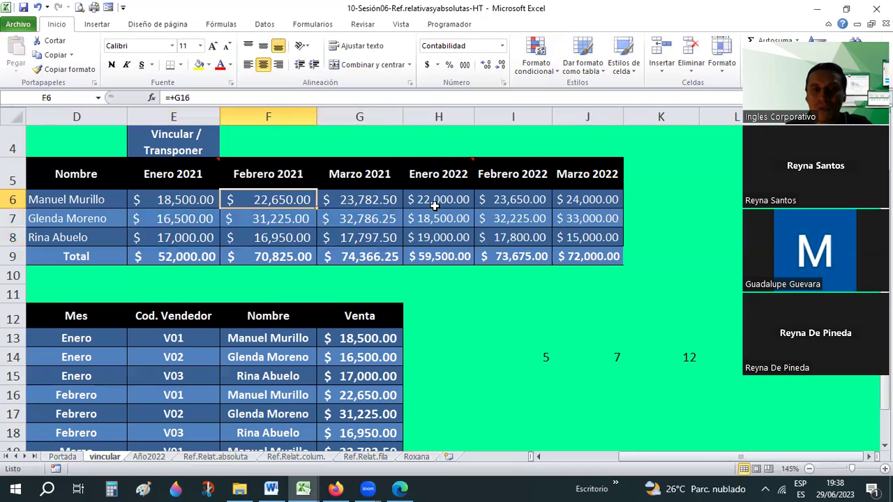
{"action": "left_click_drag", "start_coordinate": [447, 200], "coordinate": [586, 256]}
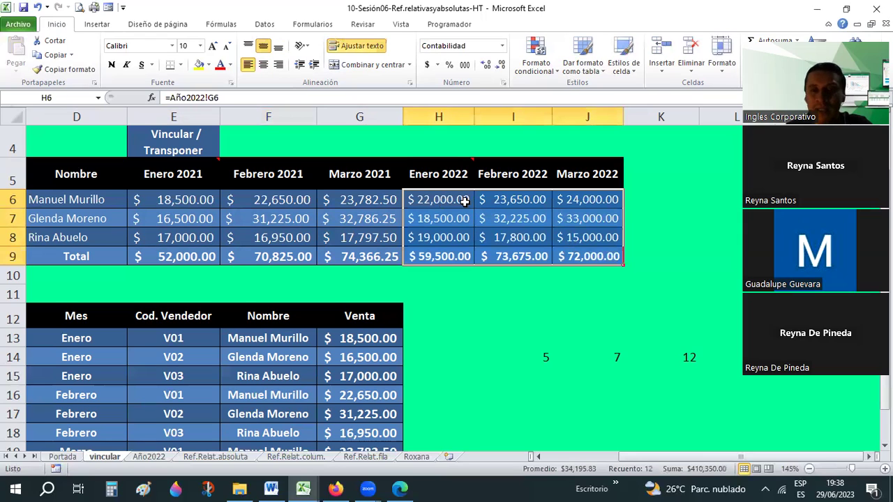
{"action": "left_click", "coordinate": [35, 6]}
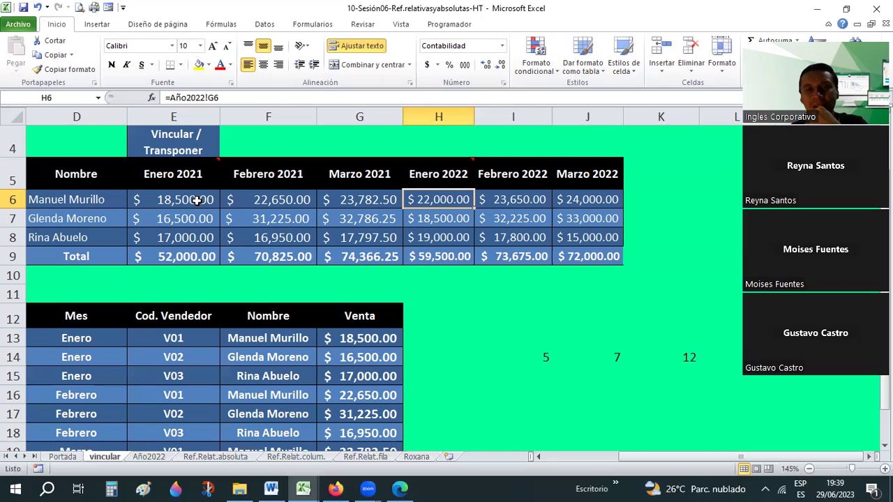
{"action": "left_click", "coordinate": [632, 183]}
{"action": "left_click", "coordinate": [24, 7]}
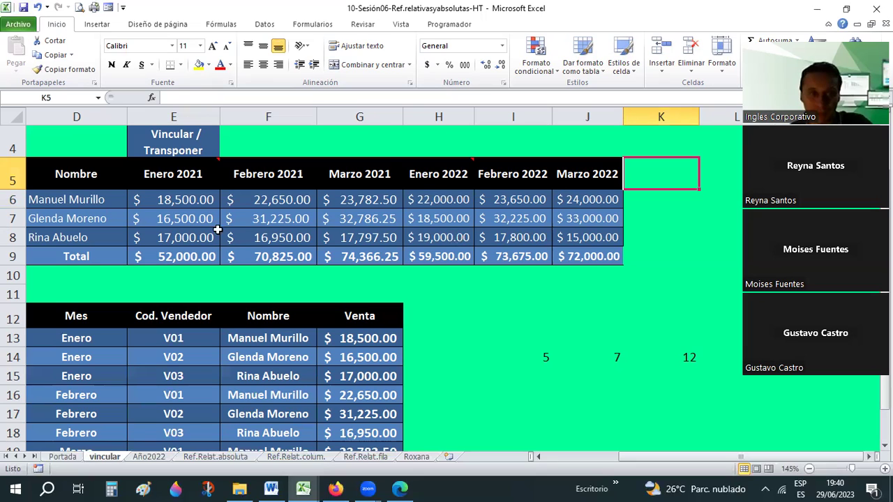
{"action": "left_click_drag", "start_coordinate": [173, 201], "coordinate": [555, 202]}
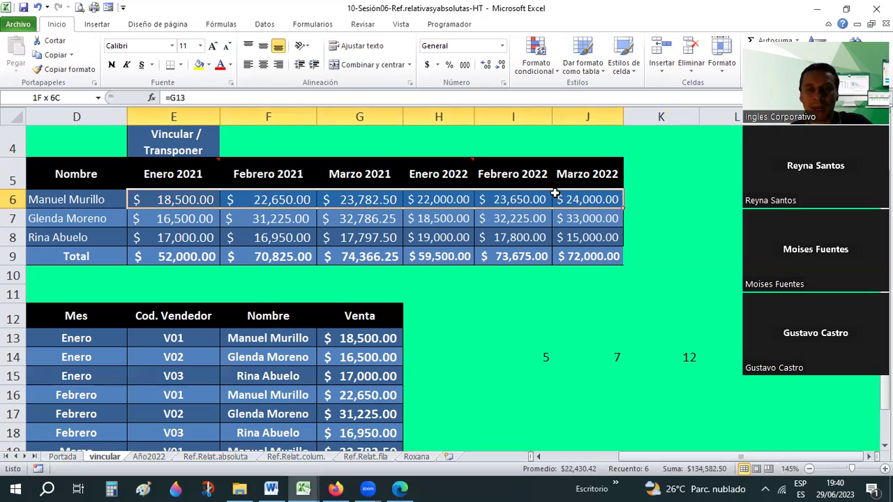
{"action": "left_click", "coordinate": [558, 200]}
{"action": "left_click", "coordinate": [643, 199]}
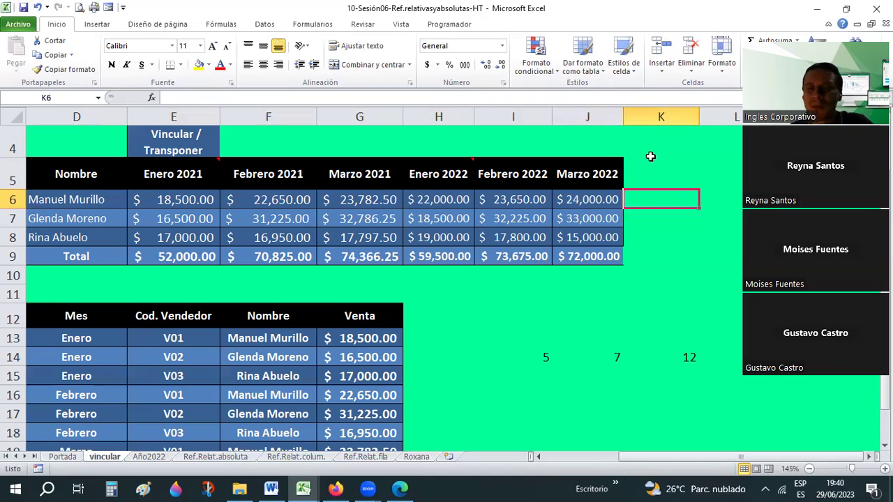
{"action": "key", "text": "Up"}
{"action": "key", "text": "Up"}
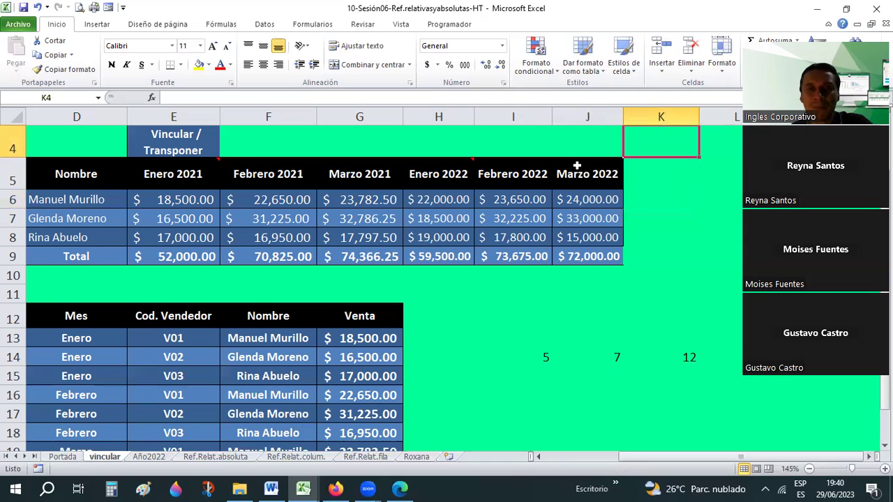
{"action": "left_click_drag", "start_coordinate": [578, 209], "coordinate": [577, 257]}
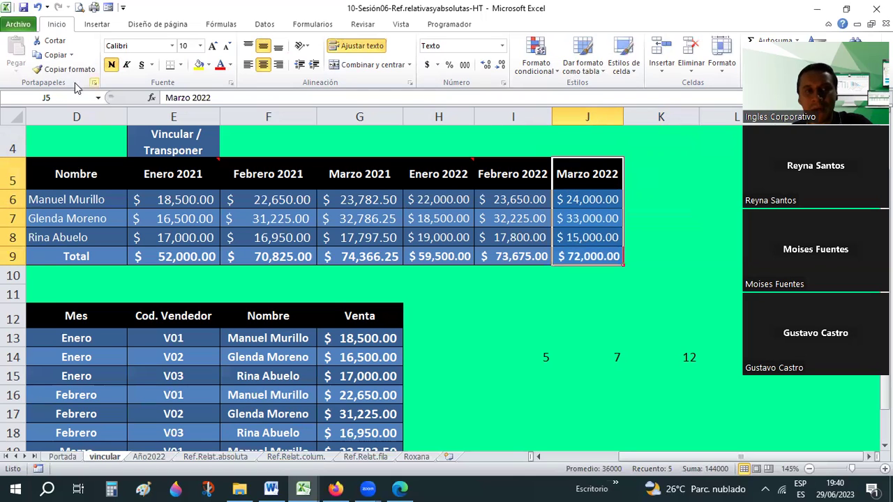
Copy the Marzo 2022 column's formatting onto K5:K9 with Copiar formato
{"action": "left_click", "coordinate": [73, 72]}
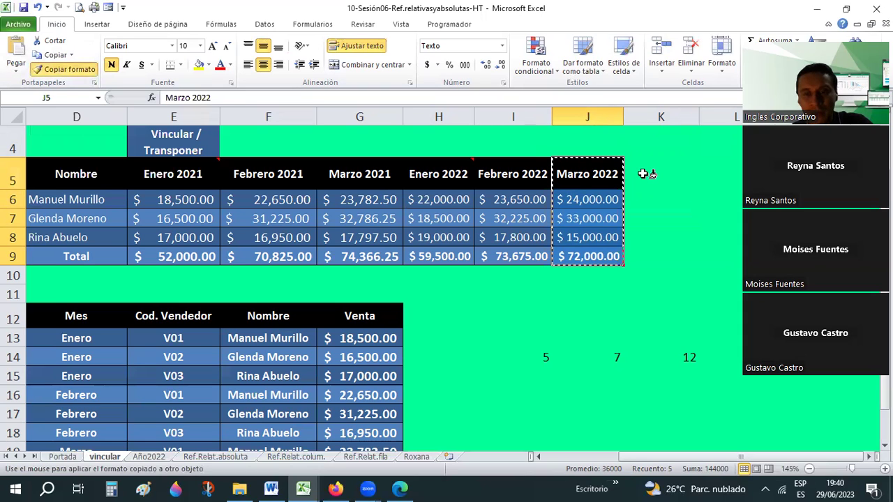
{"action": "left_click", "coordinate": [643, 174]}
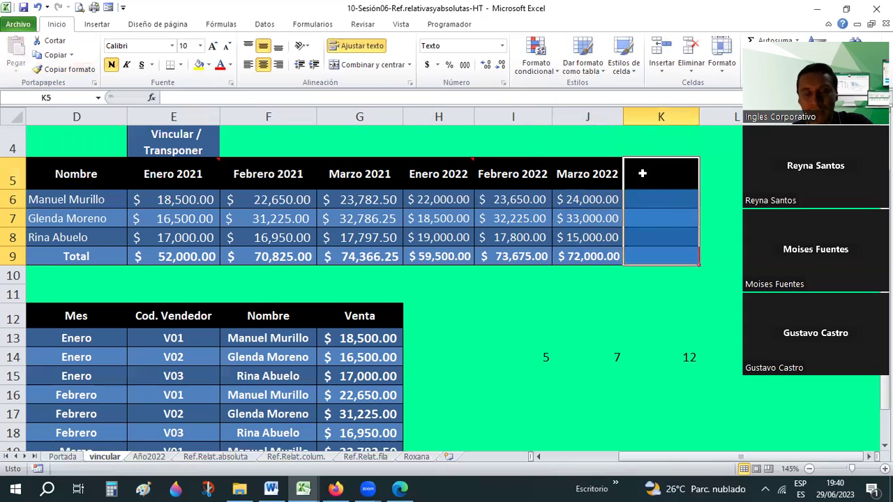
{"action": "left_click", "coordinate": [645, 294]}
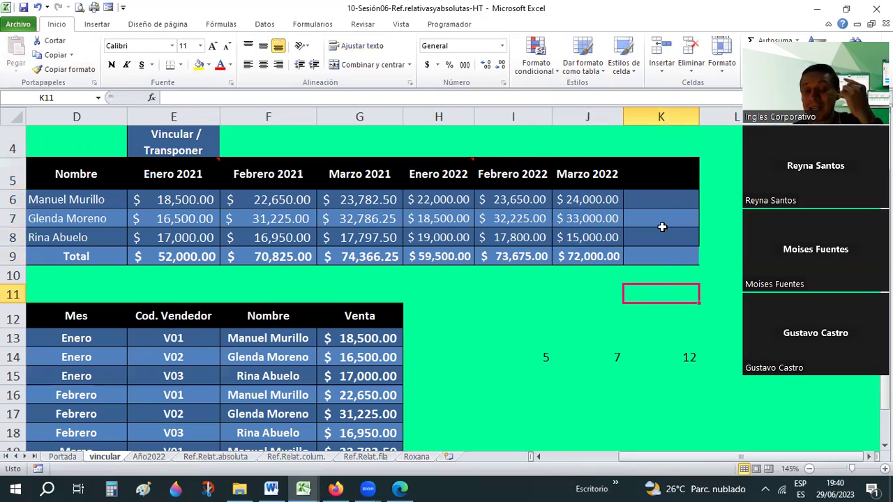
Enter the header 'Total / vendedor' in K5 and start an AutoSum in K6
{"action": "left_click", "coordinate": [655, 175]}
{"action": "type", "text": "Total"}
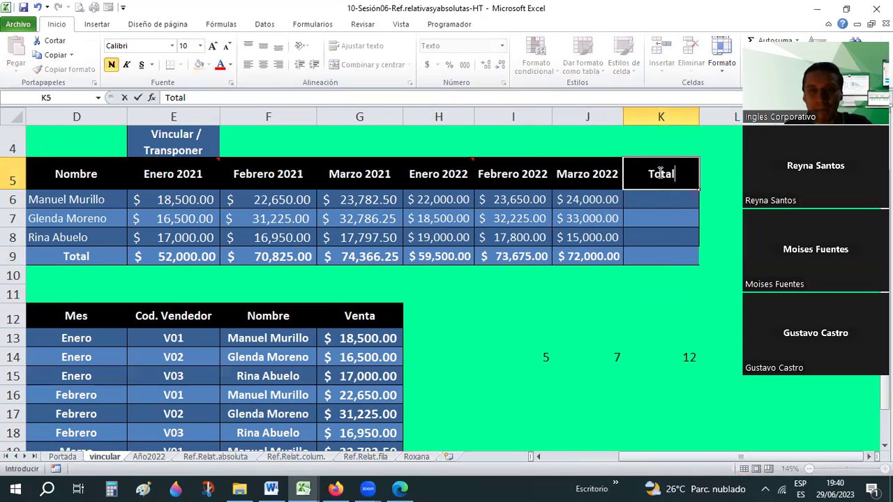
{"action": "type", "text": " / venderor"}
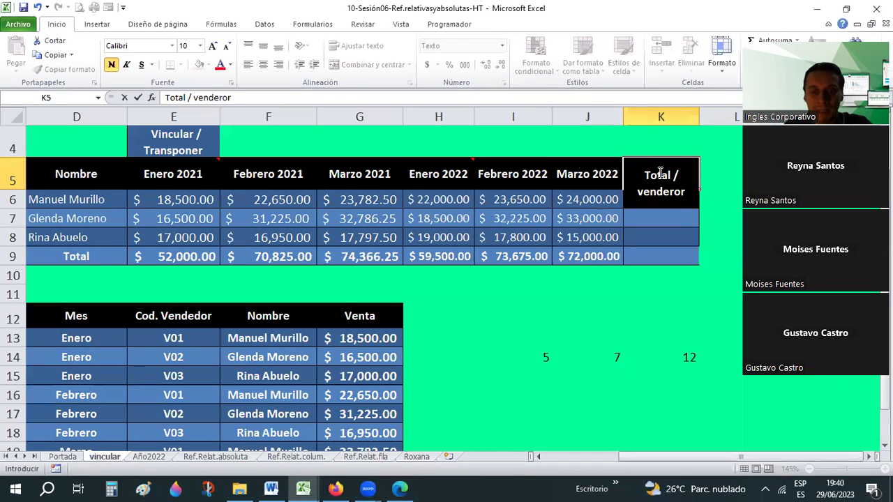
{"action": "key", "text": "BackSpace"}
{"action": "key", "text": "BackSpace"}
{"action": "key", "text": "BackSpace"}
{"action": "type", "text": "dor"}
{"action": "key", "text": "Return"}
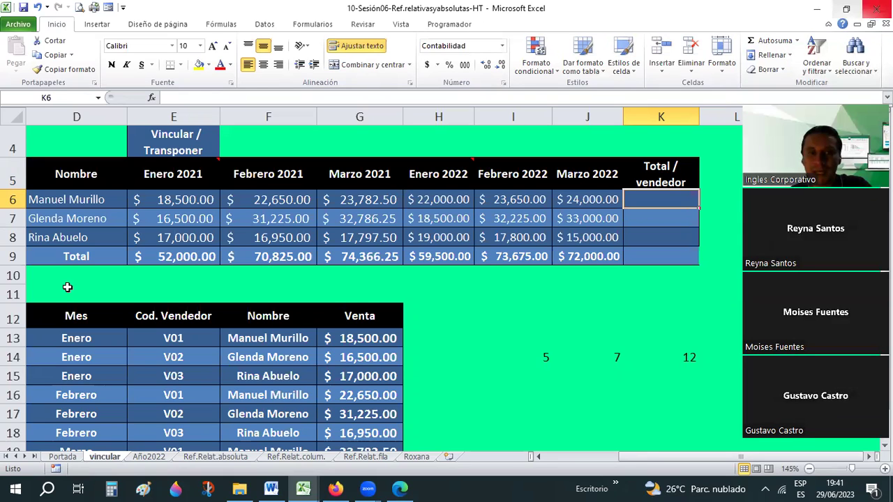
{"action": "key", "text": "alt+equal"}
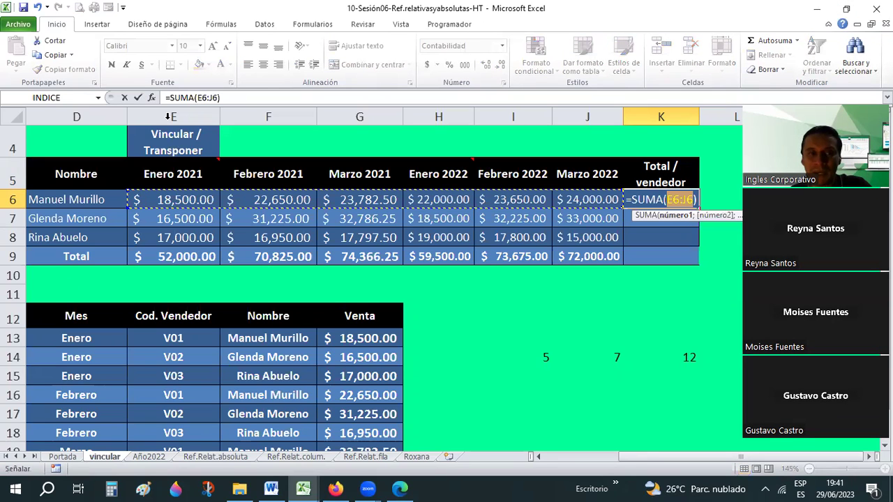
Accept =SUMA(E6:J6) in K6, giving the first seller's total of $134,582.50
{"action": "key", "text": "ctrl+Return"}
{"action": "left_click", "coordinate": [612, 195]}
{"action": "key", "text": "Left"}
{"action": "key", "text": "Left"}
{"action": "key", "text": "Left"}
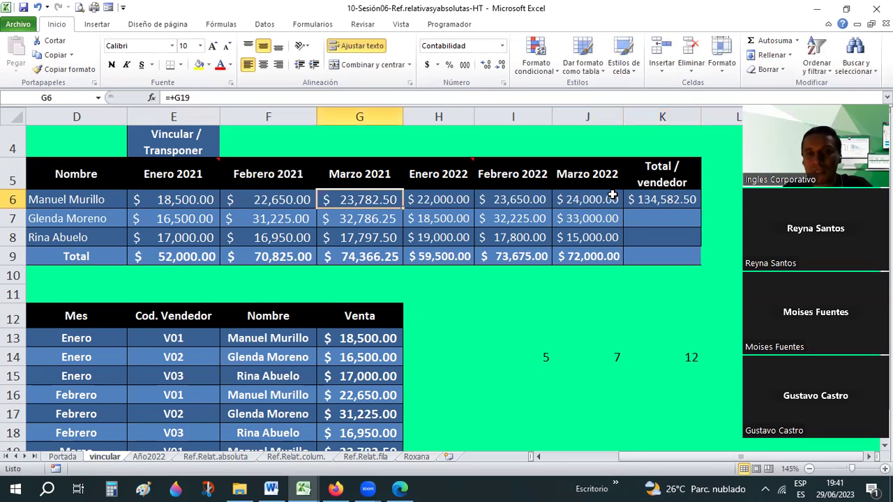
{"action": "key", "text": "Right"}
{"action": "key", "text": "Right"}
{"action": "key", "text": "Right"}
{"action": "key", "text": "Left"}
{"action": "key", "text": "Right"}
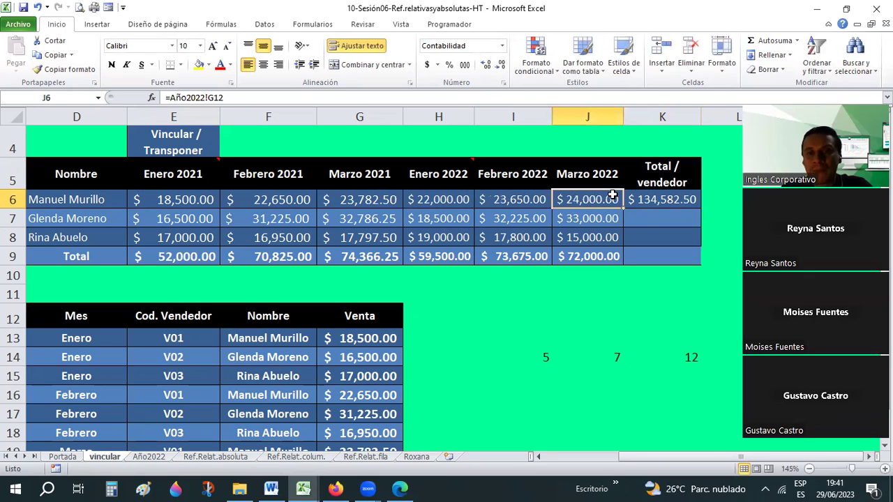
{"action": "key", "text": "Right"}
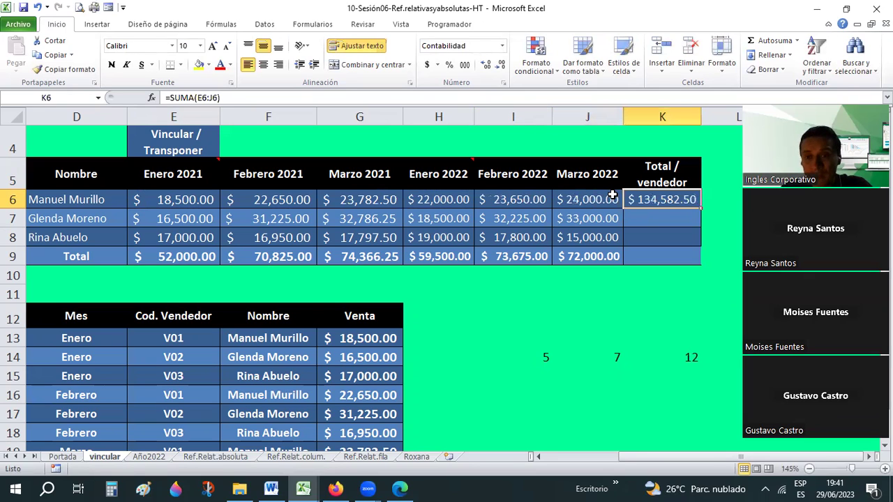
{"action": "key", "text": "Down"}
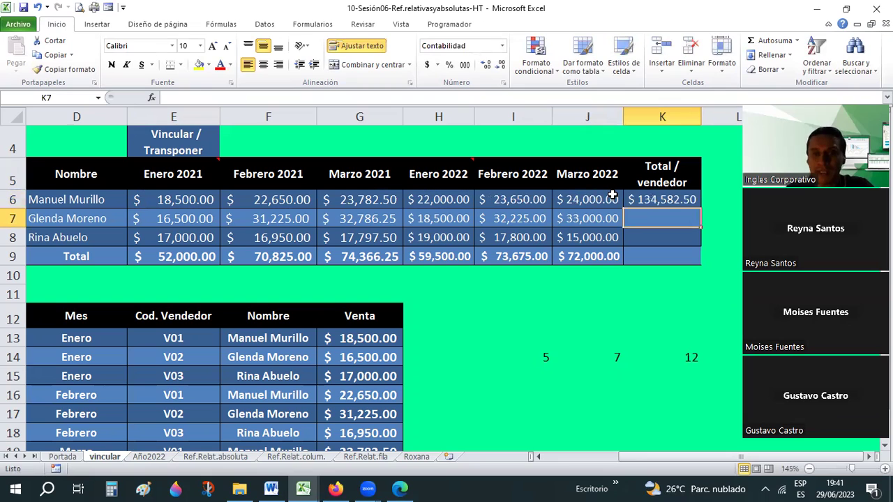
Enter =E7+F7+G7+H7+I7+J7 in K7 for a $164,236.25 total and compare it with K6
{"action": "type", "text": "="}
{"action": "left_click", "coordinate": [189, 218]}
{"action": "type", "text": "+"}
{"action": "left_click", "coordinate": [257, 218]}
{"action": "type", "text": "+"}
{"action": "left_click", "coordinate": [370, 219]}
{"action": "type", "text": "+"}
{"action": "left_click", "coordinate": [440, 219]}
{"action": "type", "text": "+"}
{"action": "left_click", "coordinate": [498, 218]}
{"action": "type", "text": "+"}
{"action": "left_click", "coordinate": [578, 220]}
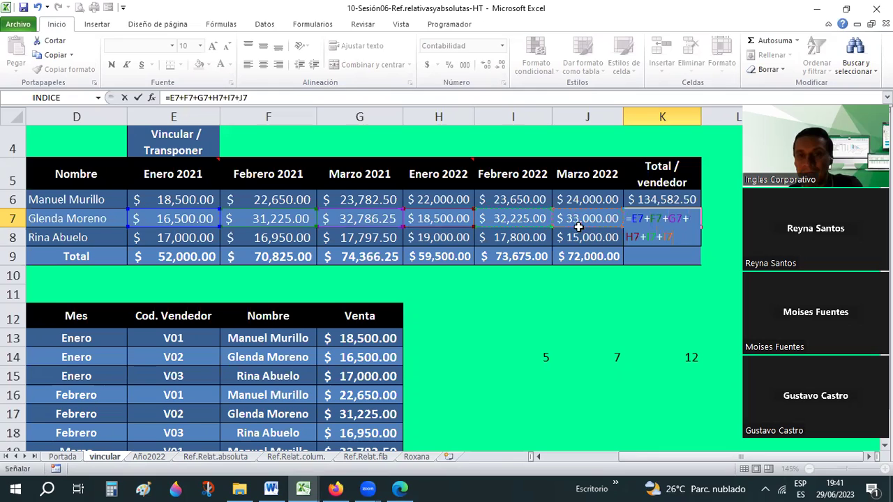
{"action": "key", "text": "Return"}
{"action": "left_click", "coordinate": [668, 218]}
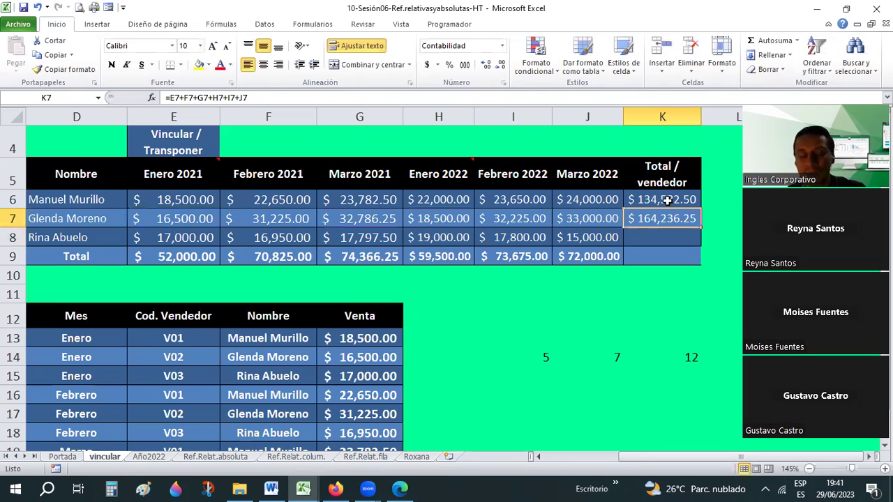
{"action": "left_click", "coordinate": [667, 200]}
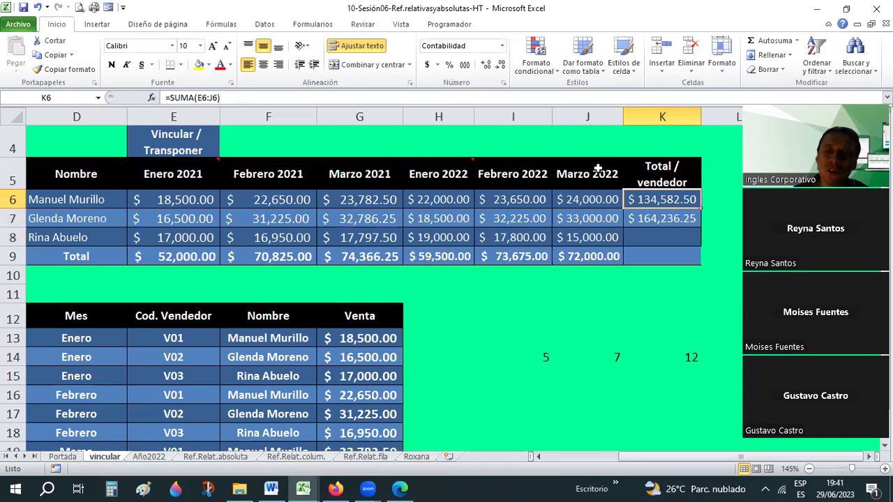
{"action": "left_click", "coordinate": [659, 218]}
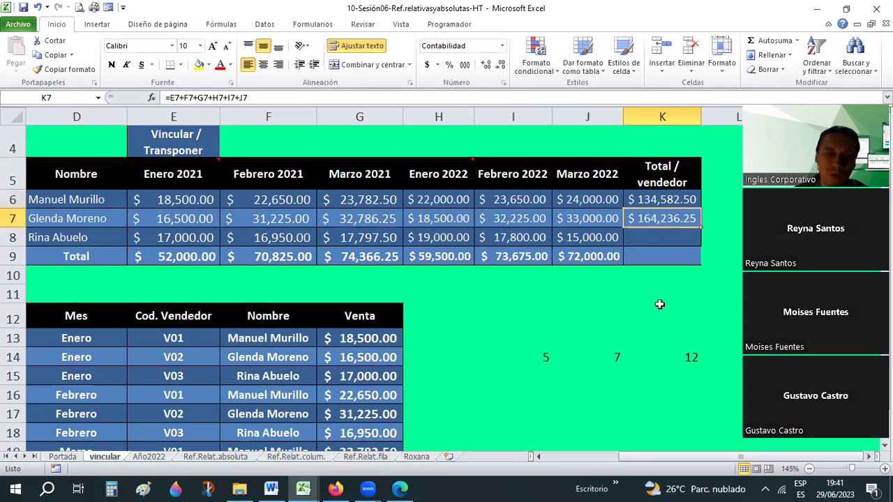
{"action": "right_click", "coordinate": [662, 221]}
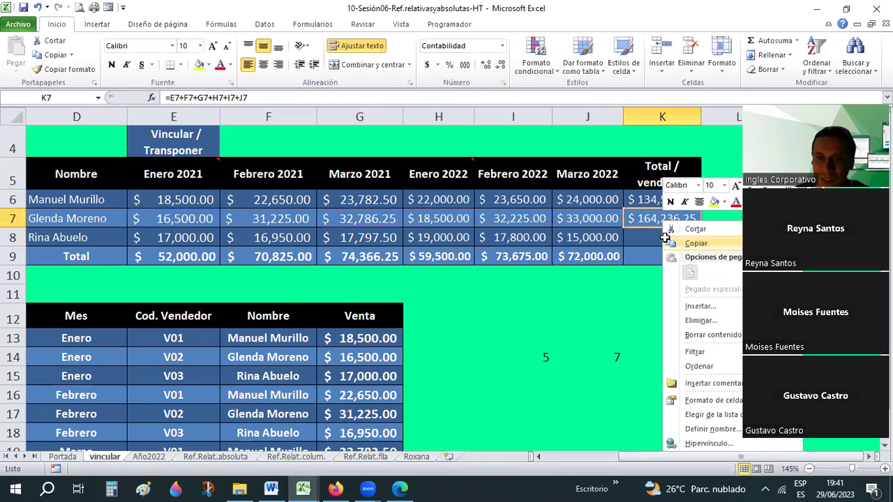
{"action": "left_click", "coordinate": [664, 240]}
{"action": "left_click_drag", "start_coordinate": [665, 238], "coordinate": [666, 259]}
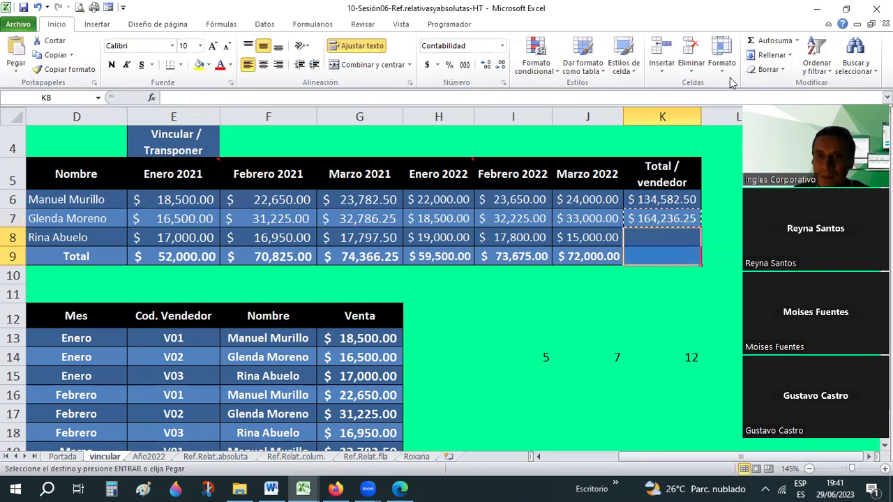
{"action": "key", "text": "ctrl+v"}
{"action": "left_click", "coordinate": [625, 316]}
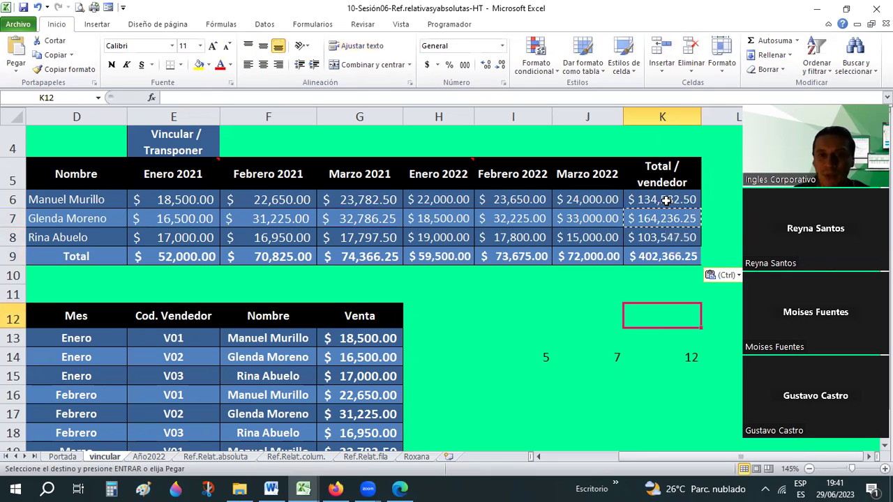
Review the K6–K9 total formulas and clear the pending copy selection
{"action": "left_click", "coordinate": [666, 200]}
{"action": "left_click", "coordinate": [655, 223]}
{"action": "left_click", "coordinate": [654, 237]}
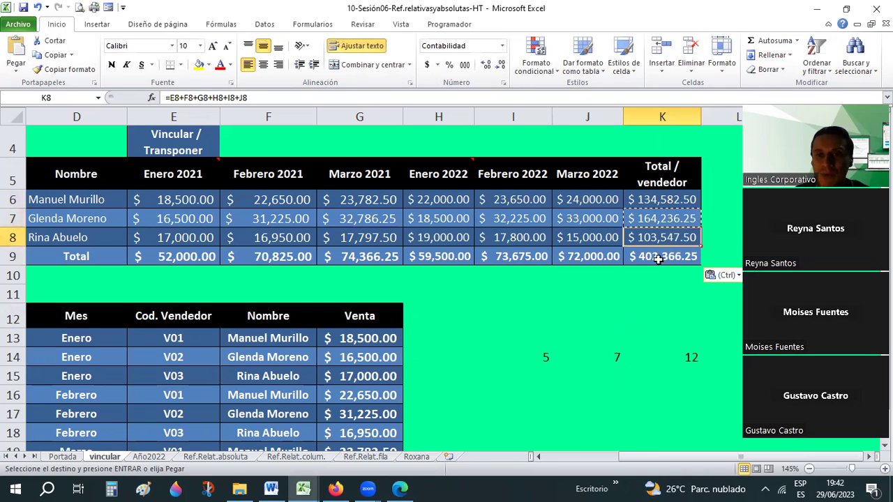
{"action": "left_click", "coordinate": [673, 264]}
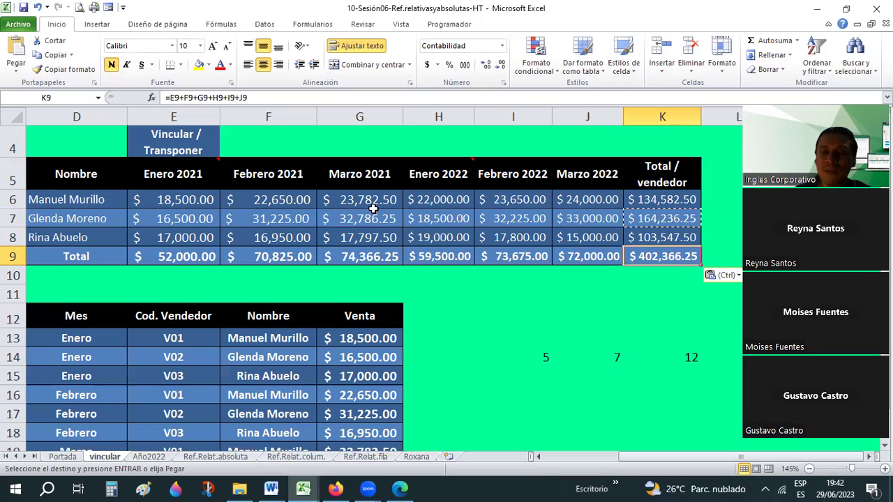
{"action": "key", "text": "Right"}
{"action": "key", "text": "Up"}
{"action": "key", "text": "shift+Down"}
{"action": "key", "text": "shift+Down"}
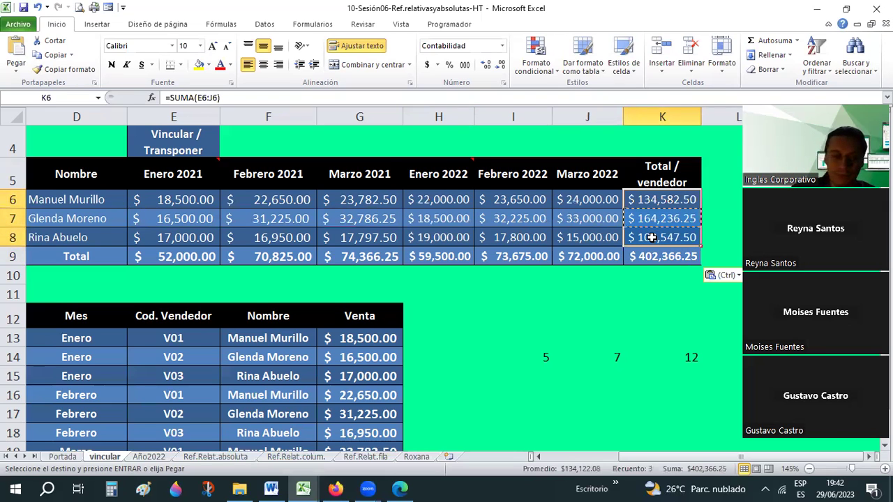
{"action": "key", "text": "Escape"}
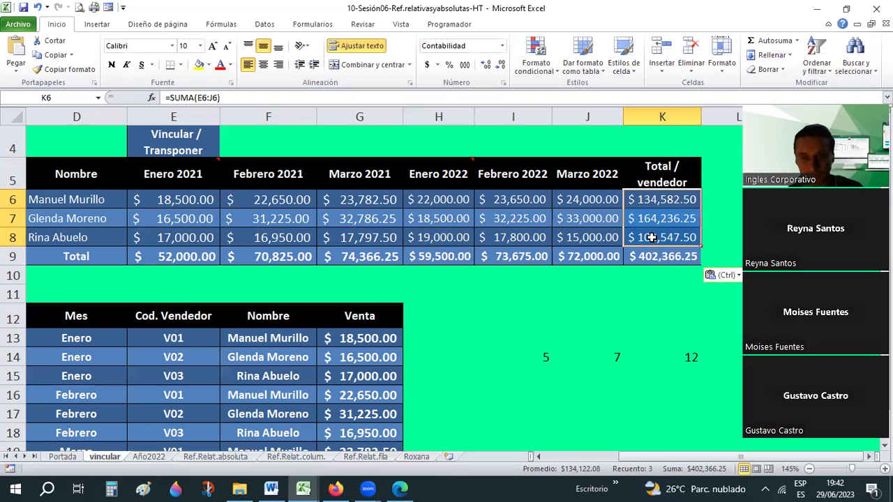
{"action": "key", "text": "Escape"}
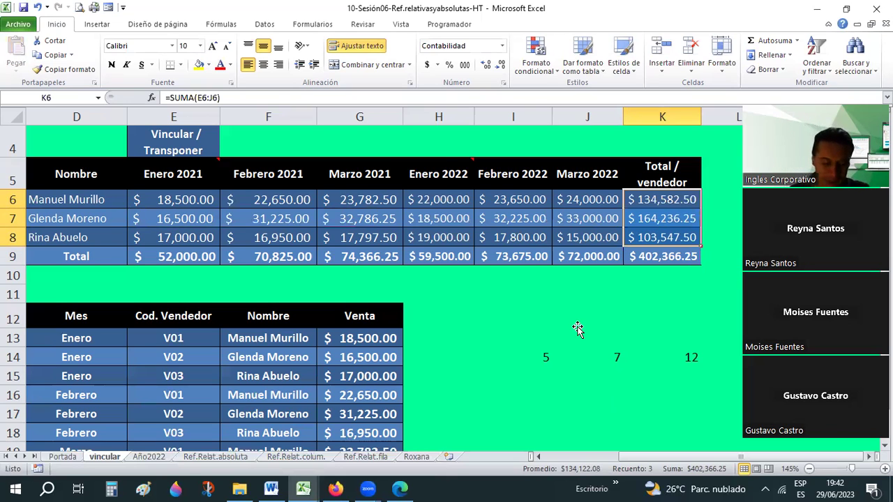
{"action": "left_click", "coordinate": [578, 330]}
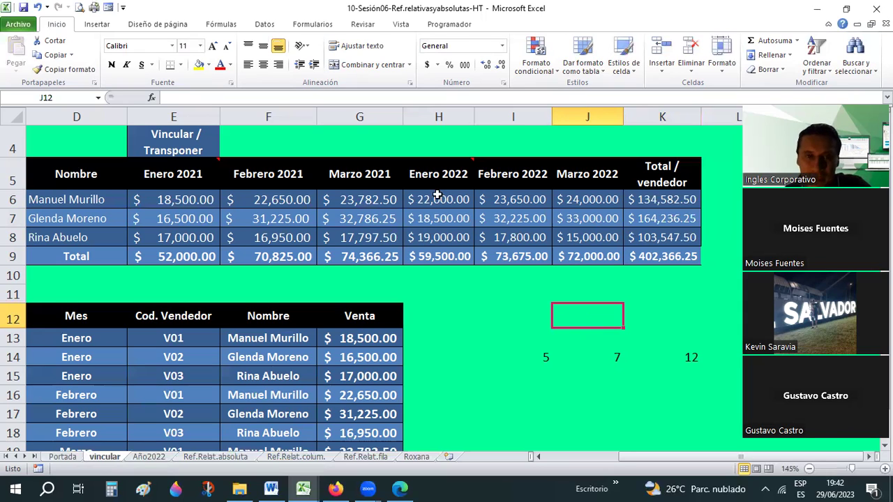
{"action": "left_click", "coordinate": [374, 202]}
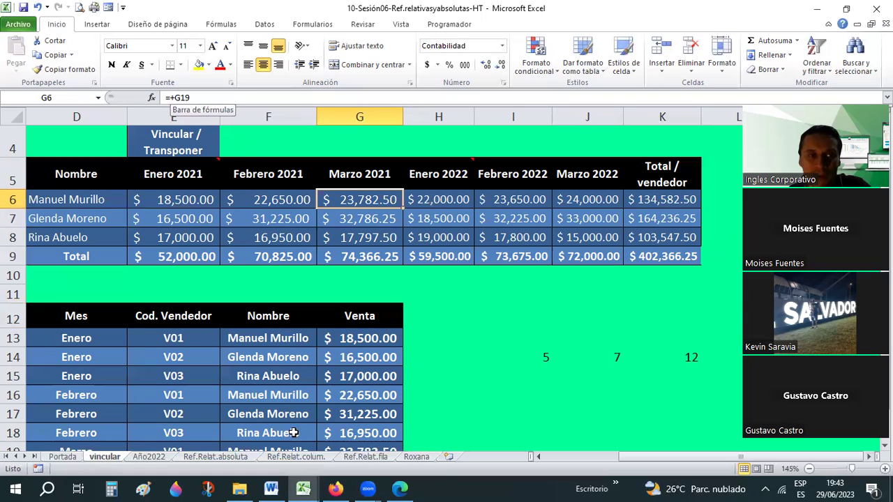
{"action": "scroll", "coordinate": [287, 366], "scroll_direction": "down", "scroll_amount": 1}
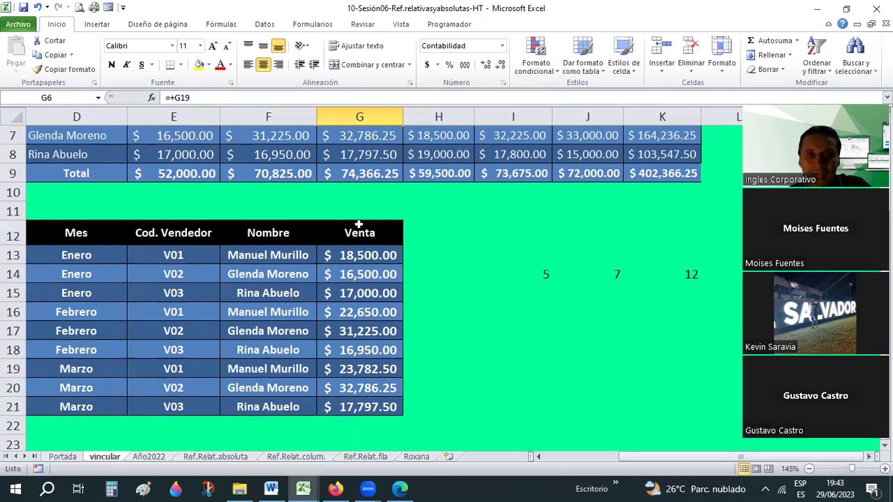
{"action": "scroll", "coordinate": [342, 201], "scroll_direction": "up", "scroll_amount": 1}
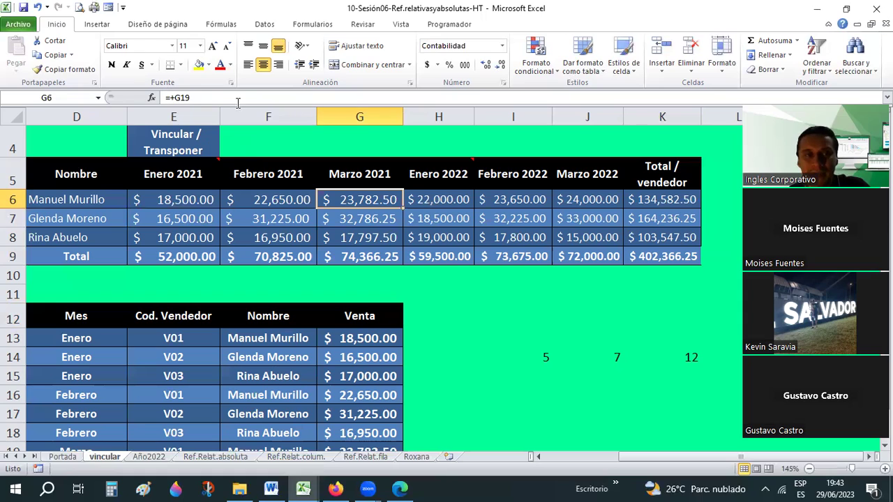
{"action": "left_click_drag", "start_coordinate": [237, 98], "coordinate": [165, 99]}
{"action": "left_click", "coordinate": [169, 98]}
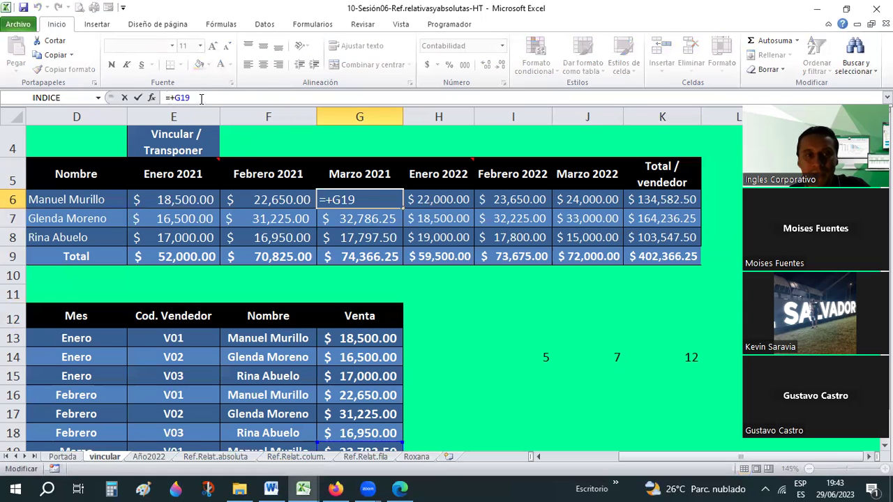
{"action": "left_click", "coordinate": [199, 98], "text": "shift"}
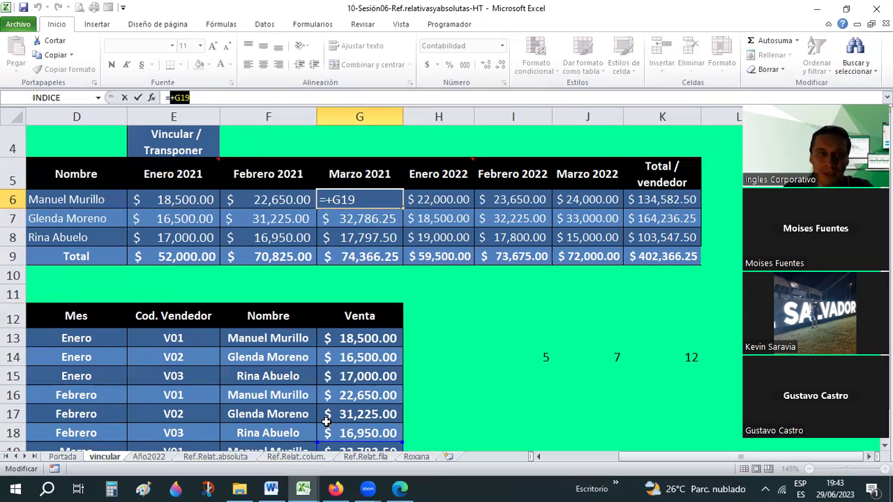
{"action": "type", "text": "g20"}
{"action": "key", "text": "Return"}
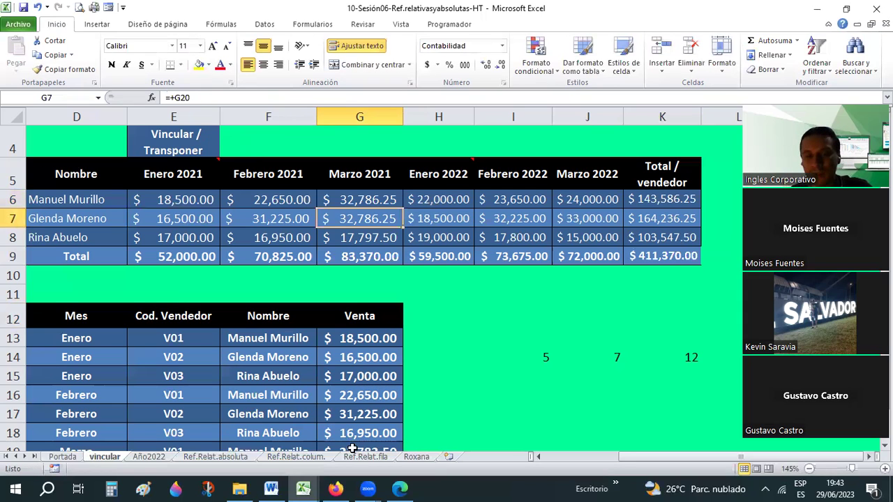
Compare the G6 and G7 formulas, both now showing $32,786.25
{"action": "left_click", "coordinate": [361, 197]}
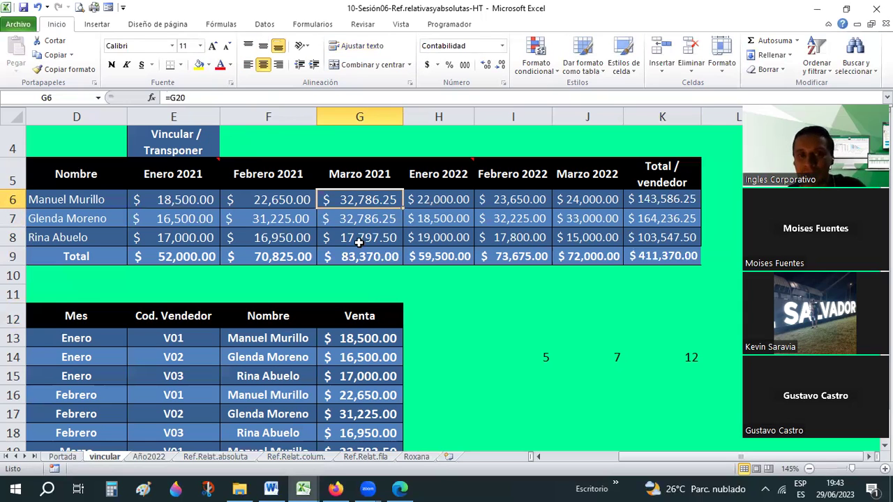
{"action": "left_click", "coordinate": [364, 219]}
{"action": "left_click_drag", "start_coordinate": [375, 195], "coordinate": [383, 217]}
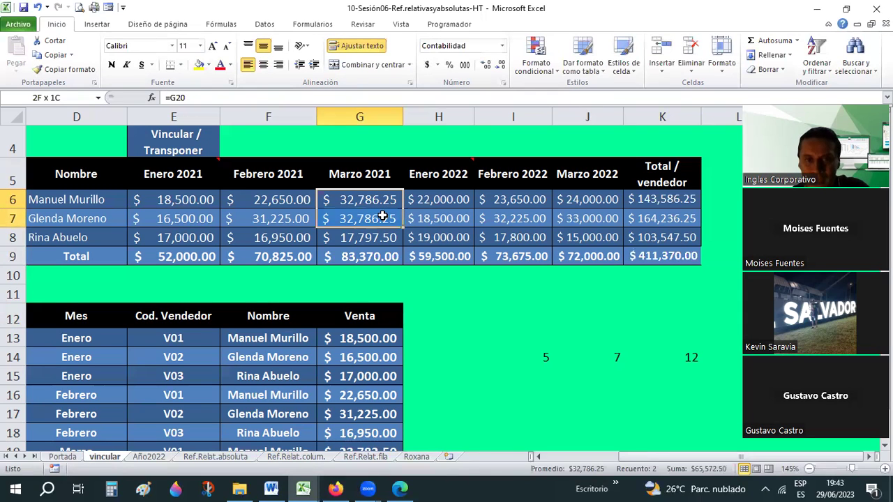
{"action": "left_click", "coordinate": [383, 218]}
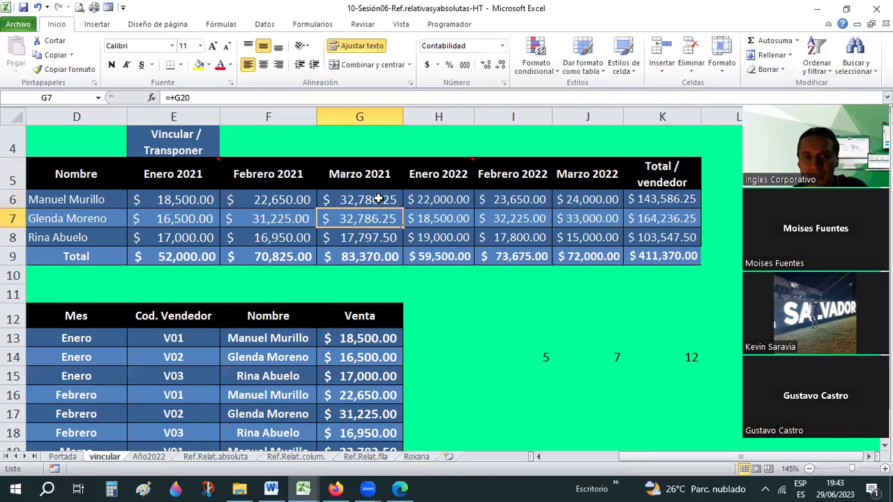
{"action": "left_click", "coordinate": [379, 198]}
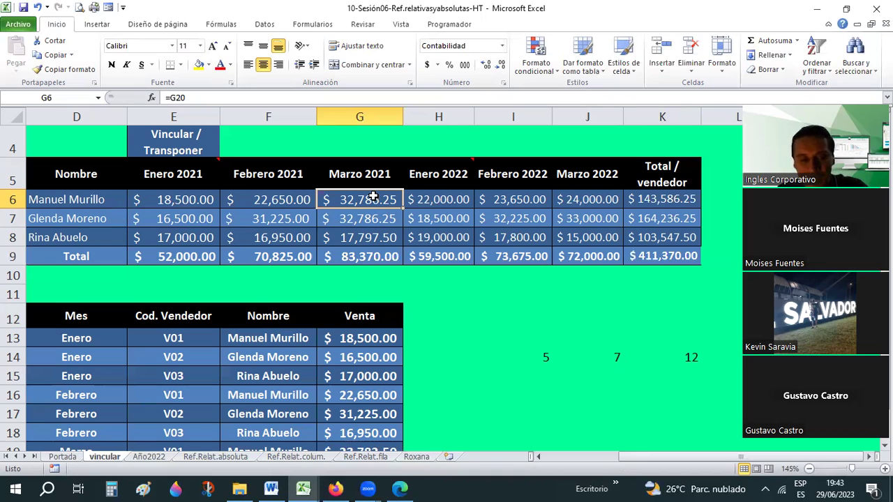
Restore G6 to G19, then test G7 referencing G21 and undo it
{"action": "key", "text": "ctrl+z"}
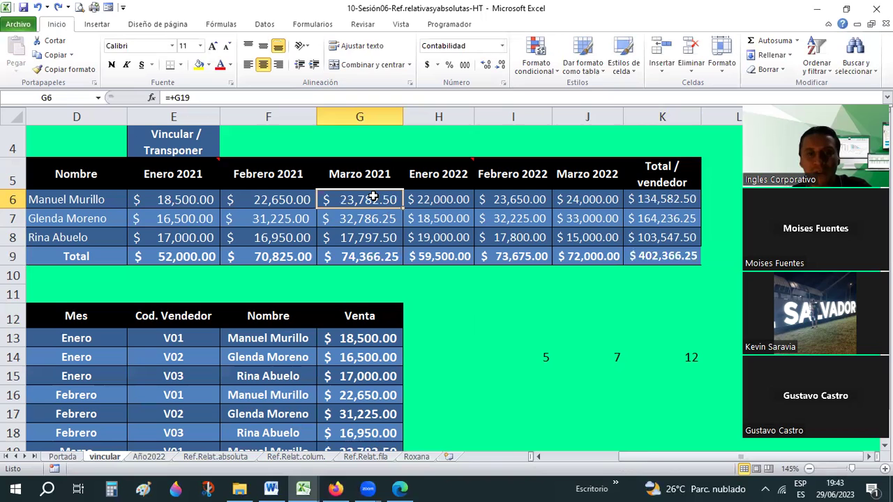
{"action": "left_click", "coordinate": [373, 216]}
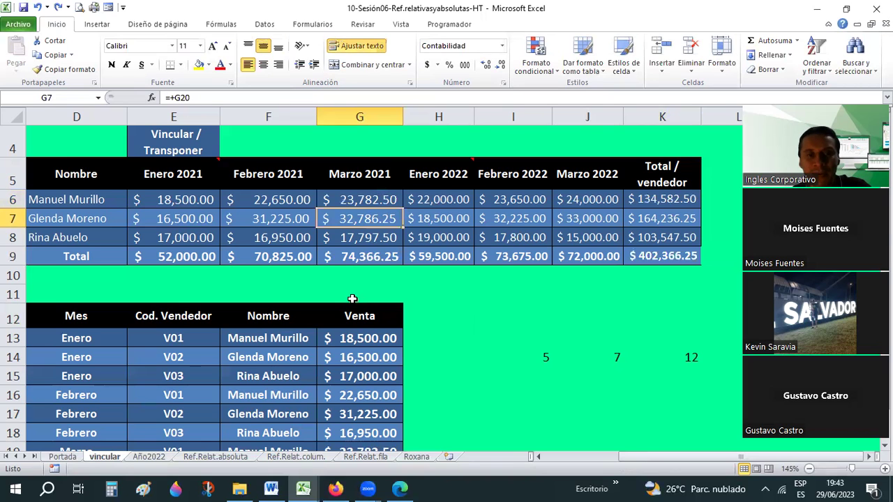
{"action": "scroll", "coordinate": [353, 380], "scroll_direction": "down", "scroll_amount": 2}
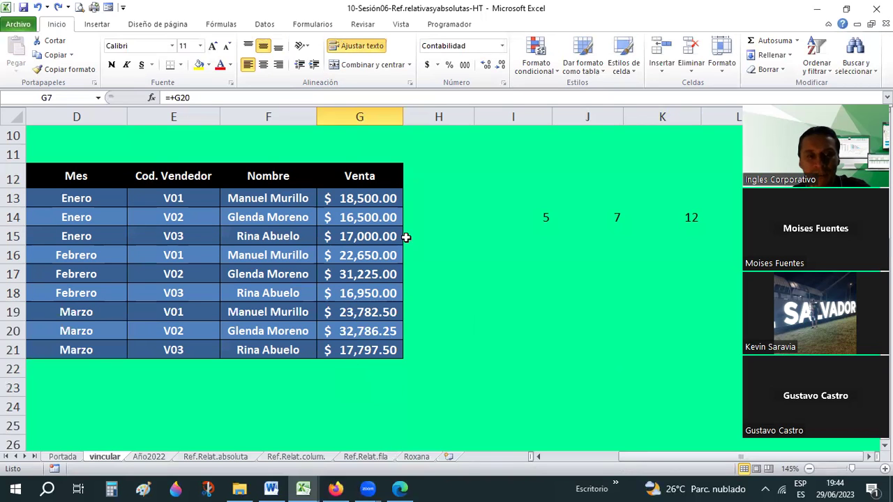
{"action": "scroll", "coordinate": [407, 237], "scroll_direction": "up", "scroll_amount": 2}
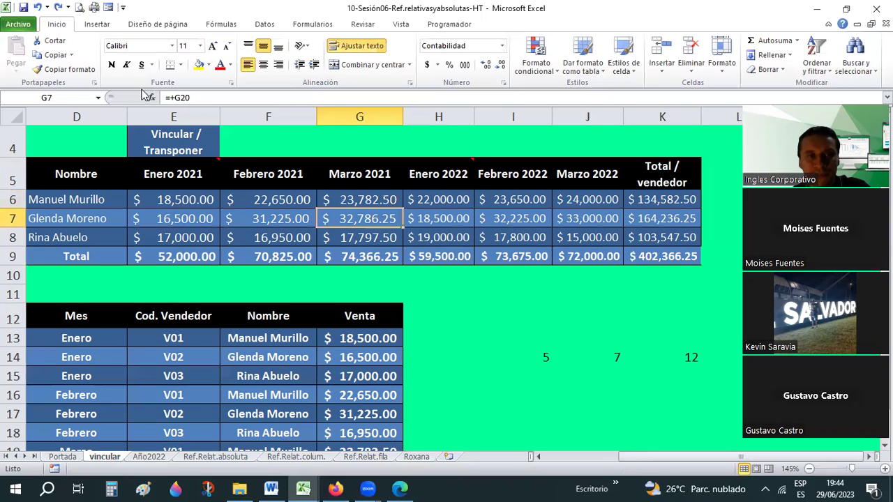
{"action": "left_click", "coordinate": [199, 97]}
{"action": "key", "text": "BackSpace"}
{"action": "type", "text": "1"}
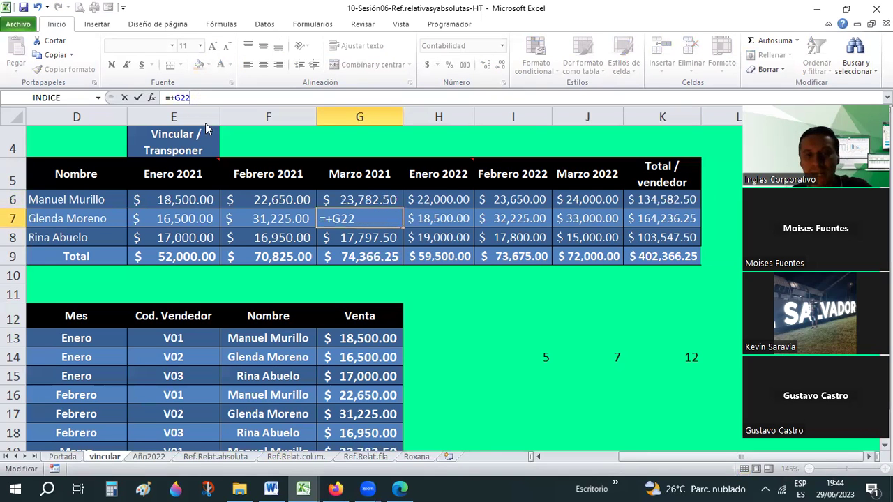
{"action": "key", "text": "Return"}
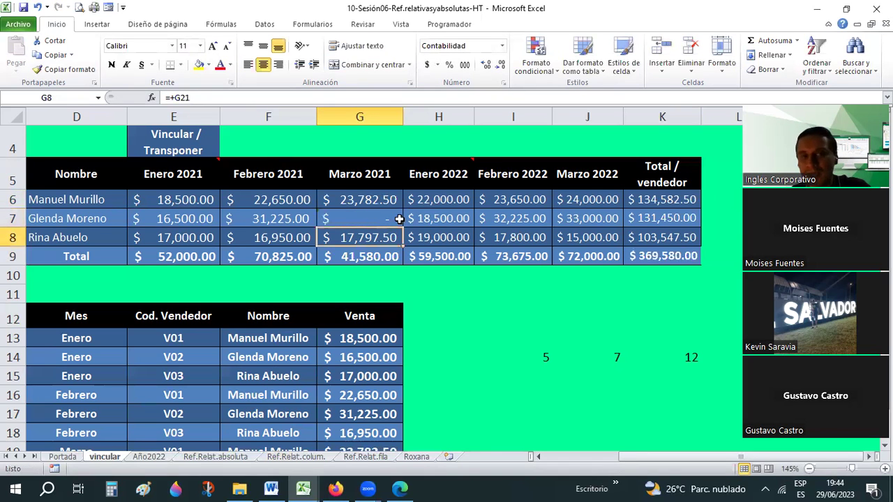
{"action": "left_click", "coordinate": [399, 219]}
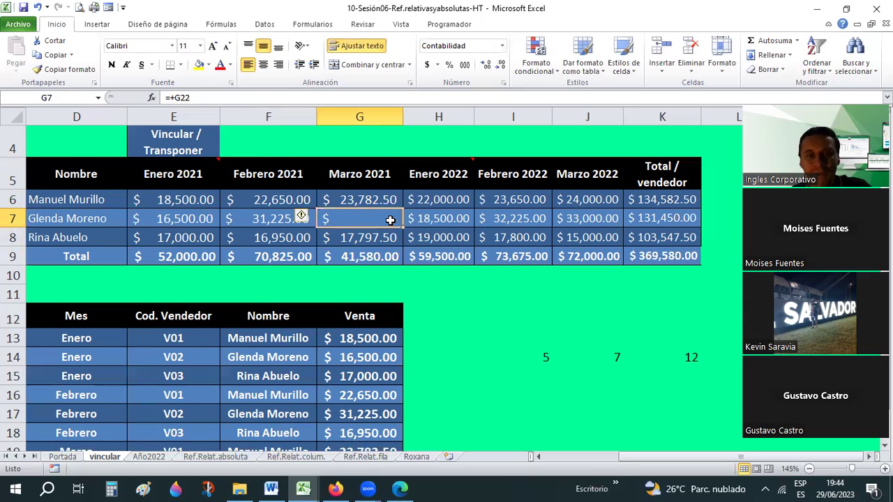
{"action": "key", "text": "ctrl+z"}
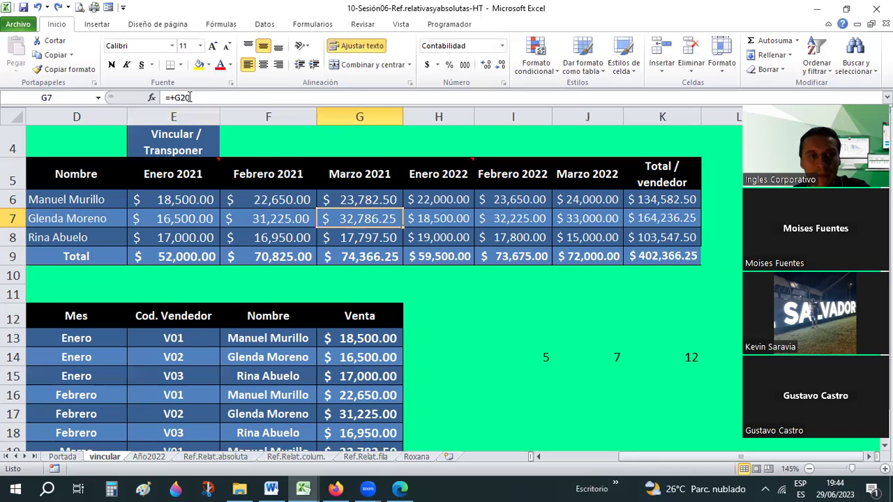
Try G7 referencing G12, undo it, and switch to the Año2022 sheet
{"action": "left_click", "coordinate": [188, 97]}
{"action": "key", "text": "BackSpace"}
{"action": "key", "text": "BackSpace"}
{"action": "type", "text": "12"}
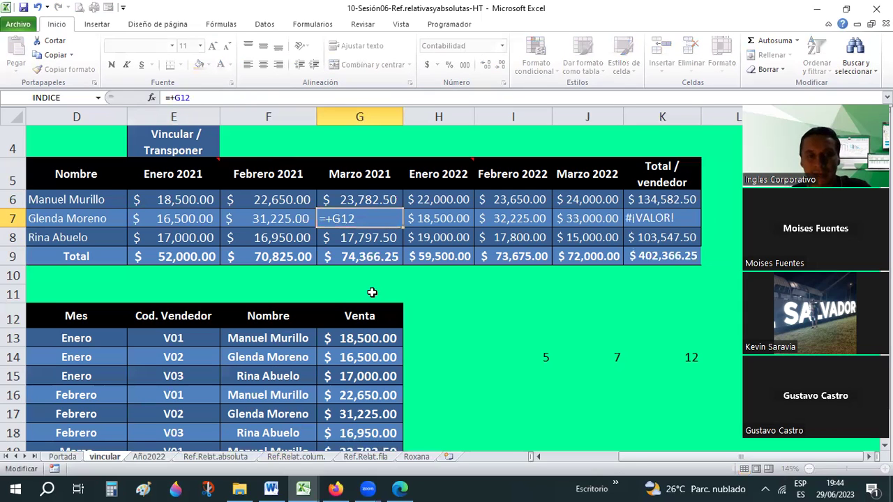
{"action": "key", "text": "Return"}
{"action": "key", "text": "Up"}
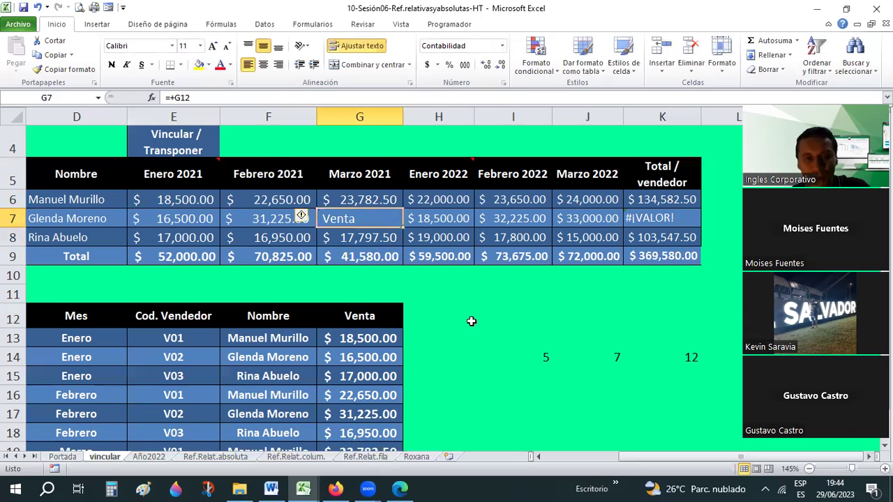
{"action": "key", "text": "ctrl+z"}
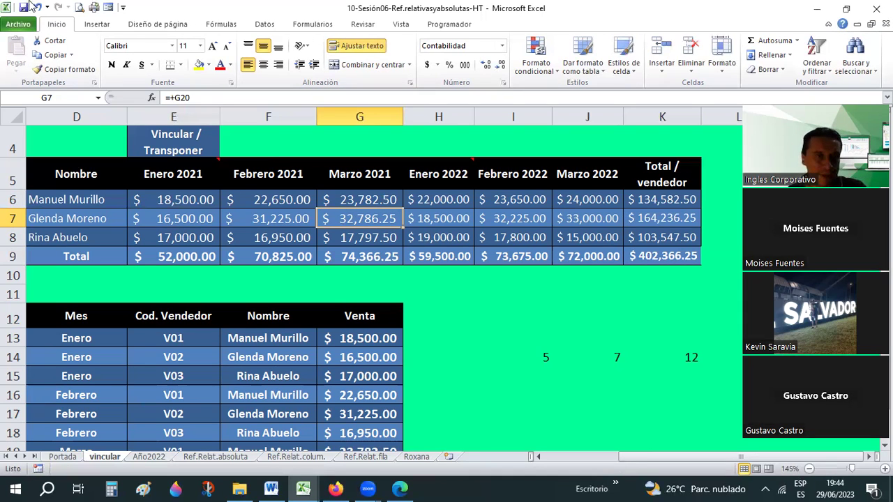
{"action": "left_click", "coordinate": [149, 457]}
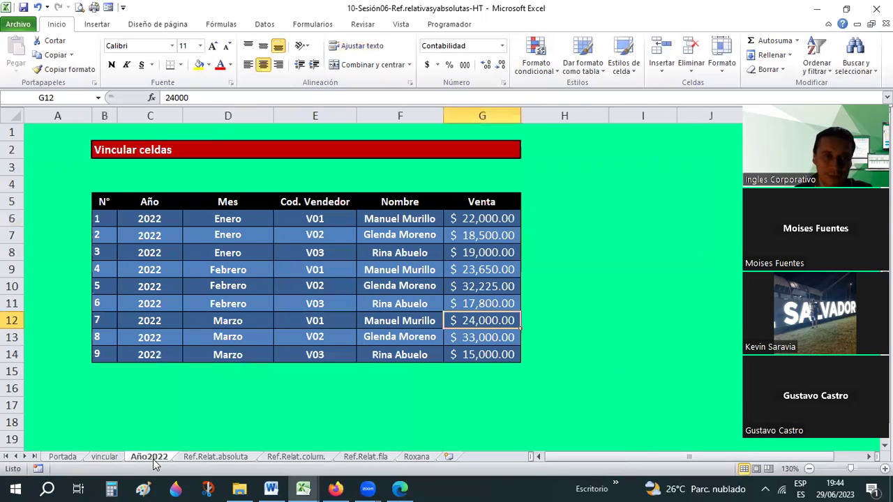
{"action": "left_click", "coordinate": [213, 458]}
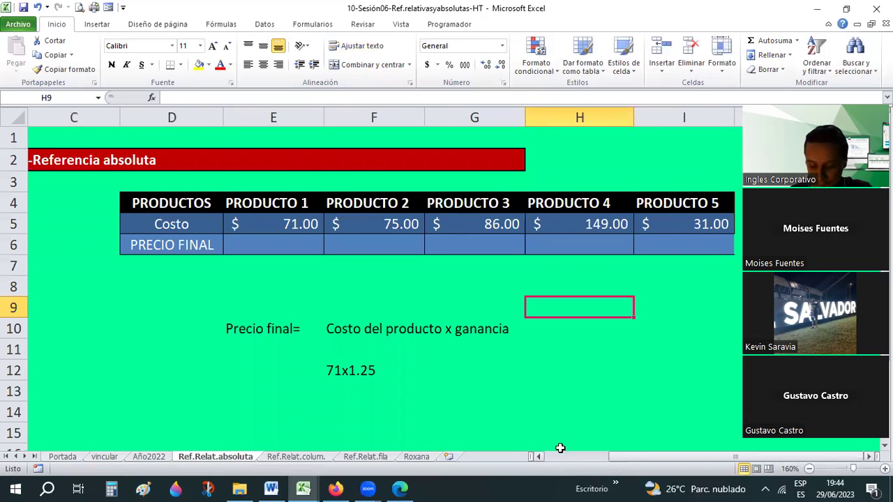
{"action": "scroll", "coordinate": [561, 440], "scroll_direction": "left", "scroll_amount": 2}
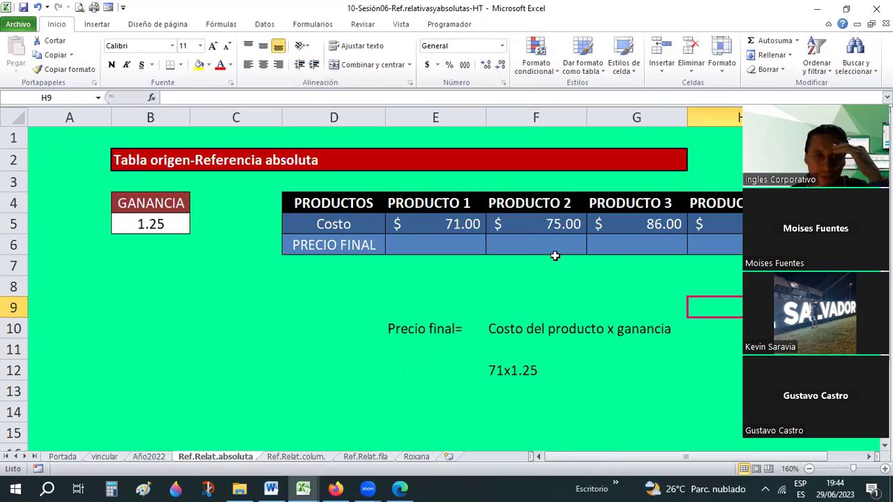
{"action": "left_click", "coordinate": [548, 292]}
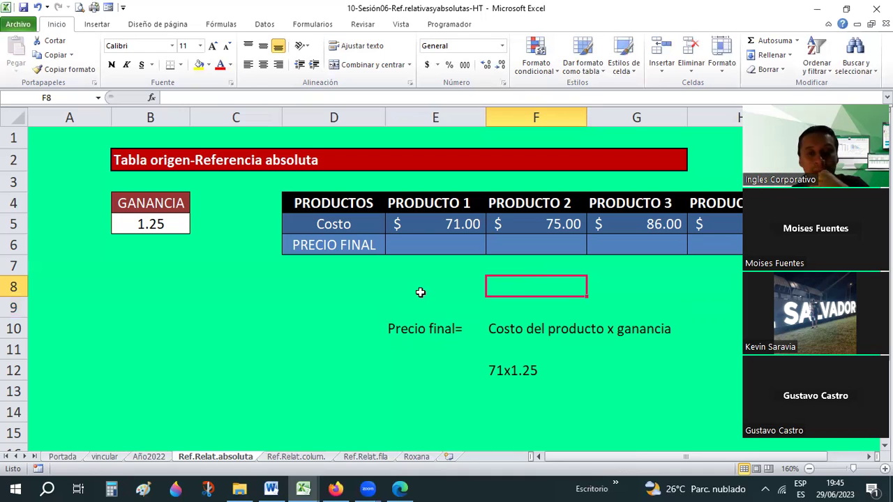
{"action": "key", "text": "Left"}
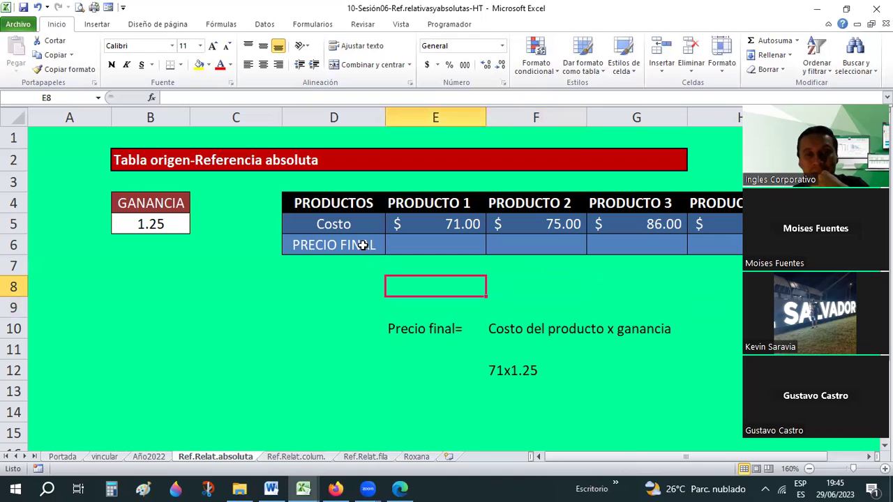
{"action": "left_click", "coordinate": [322, 253]}
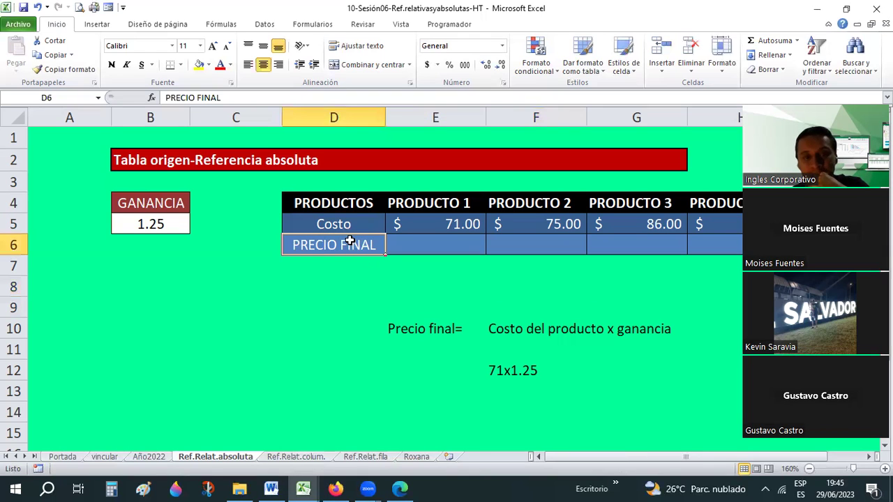
{"action": "left_click", "coordinate": [427, 223]}
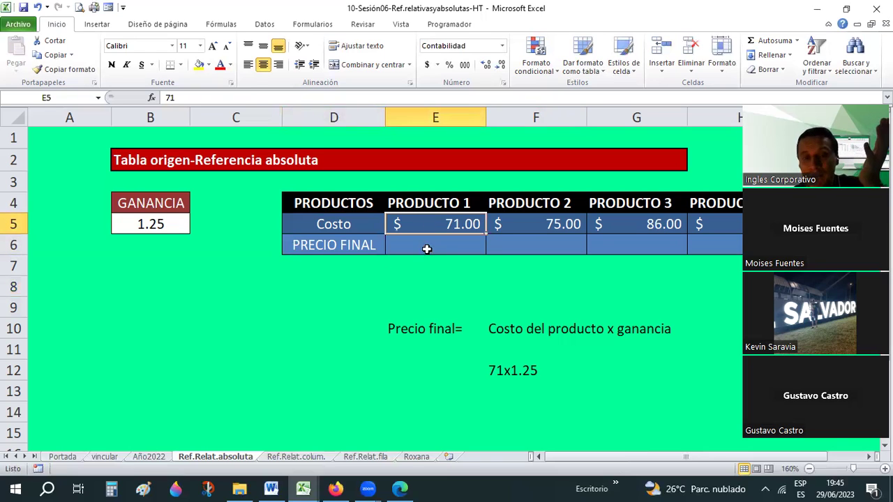
{"action": "left_click", "coordinate": [427, 250]}
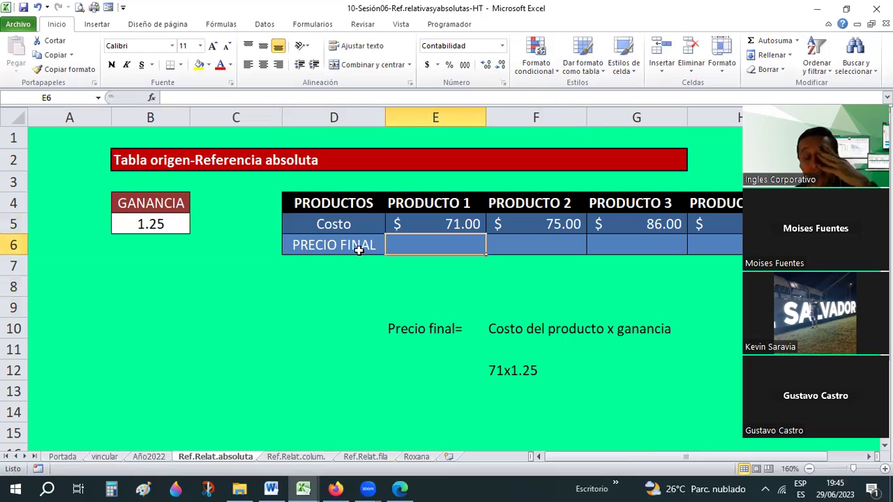
{"action": "left_click", "coordinate": [434, 222]}
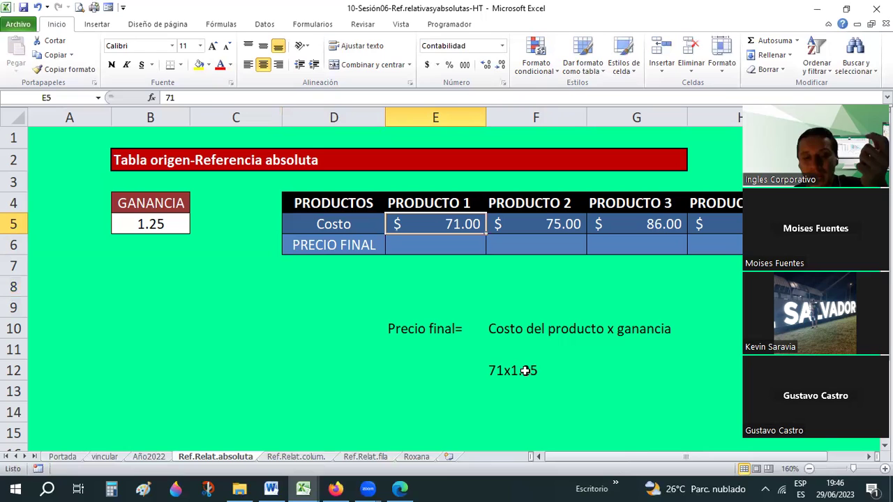
{"action": "left_click", "coordinate": [162, 222]}
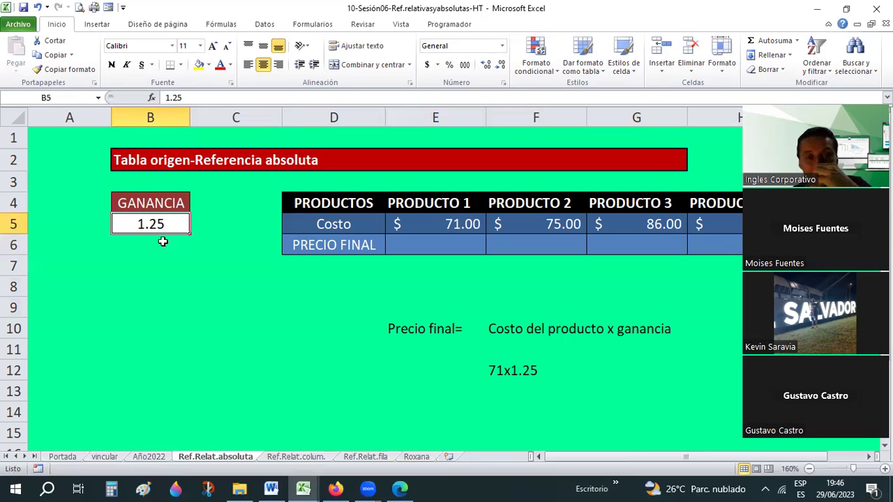
Enter 25%, 1.25, 30% and 1.3 into B8 through B11 below GANANCIA
{"action": "left_click", "coordinate": [181, 282]}
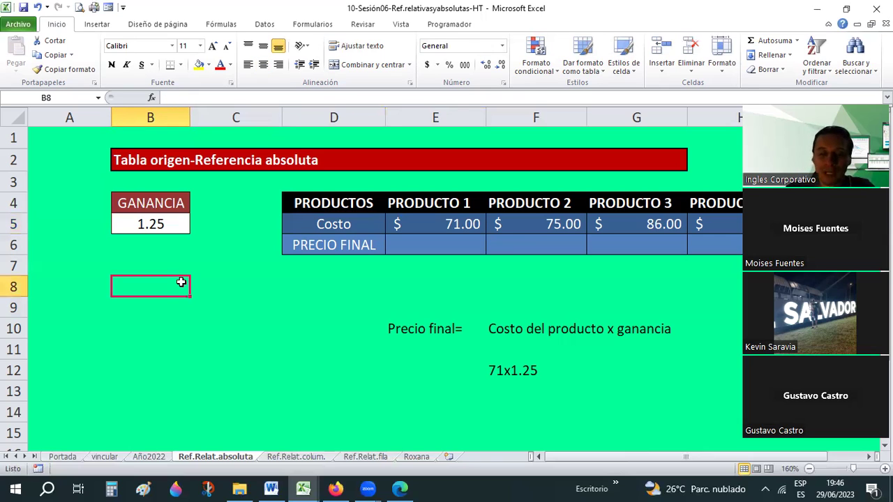
{"action": "type", "text": "25%"}
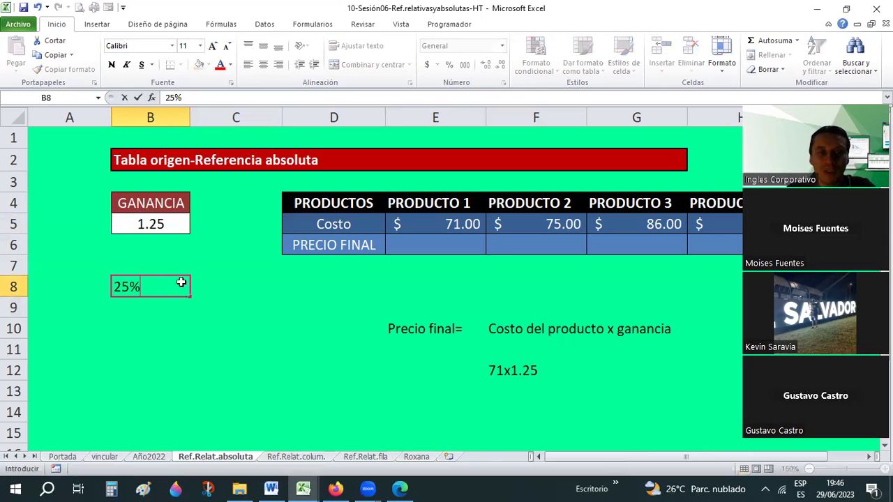
{"action": "key", "text": "Return"}
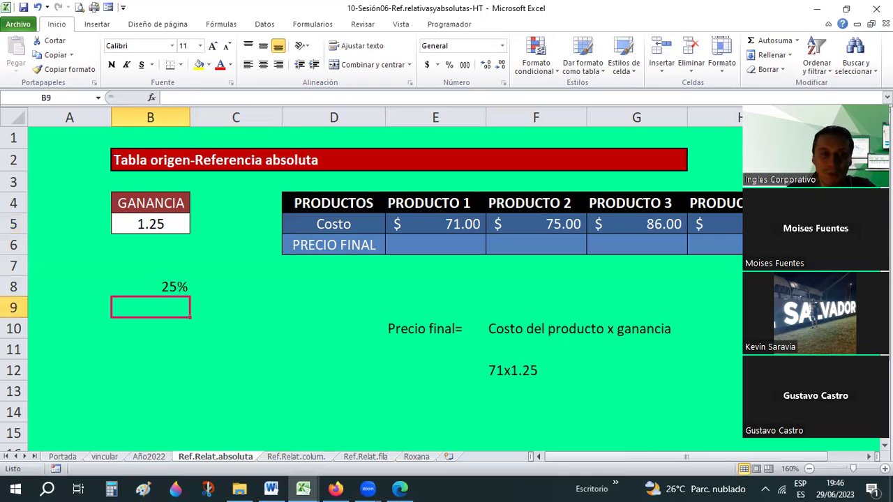
{"action": "type", "text": "1.25"}
{"action": "key", "text": "Return"}
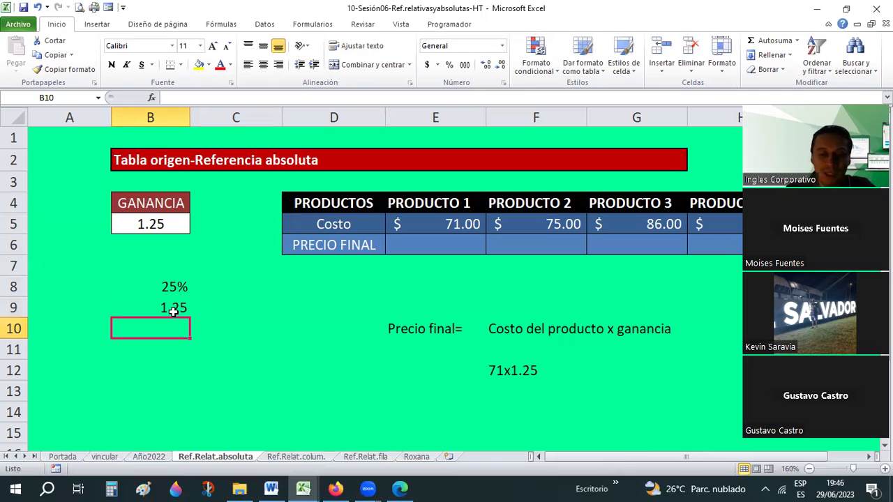
{"action": "type", "text": "30%"}
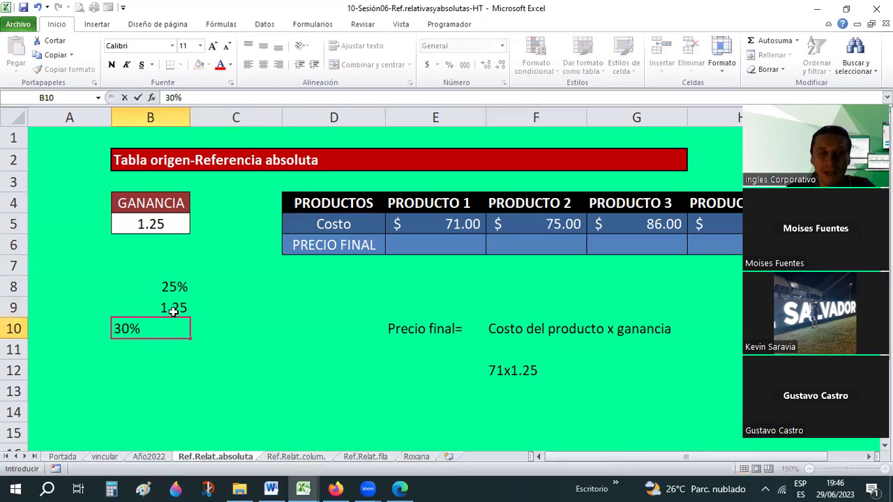
{"action": "key", "text": "Return"}
{"action": "type", "text": "1."}
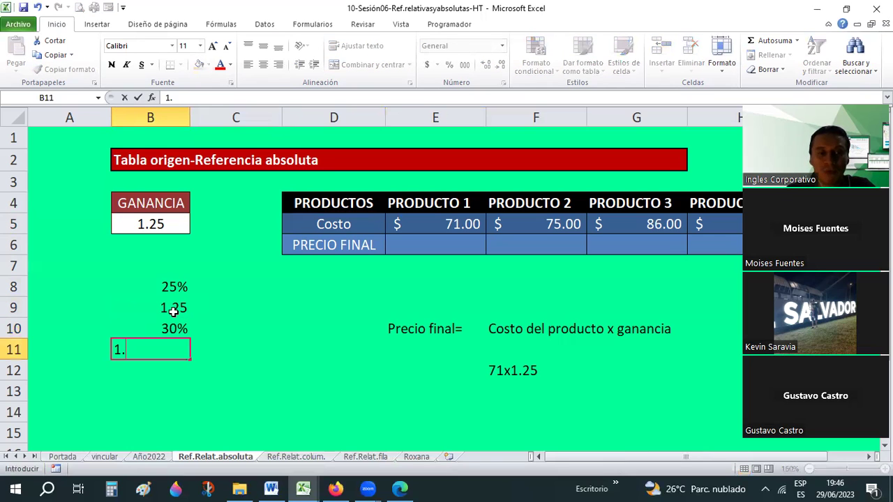
{"action": "type", "text": "3"}
{"action": "key", "text": "Return"}
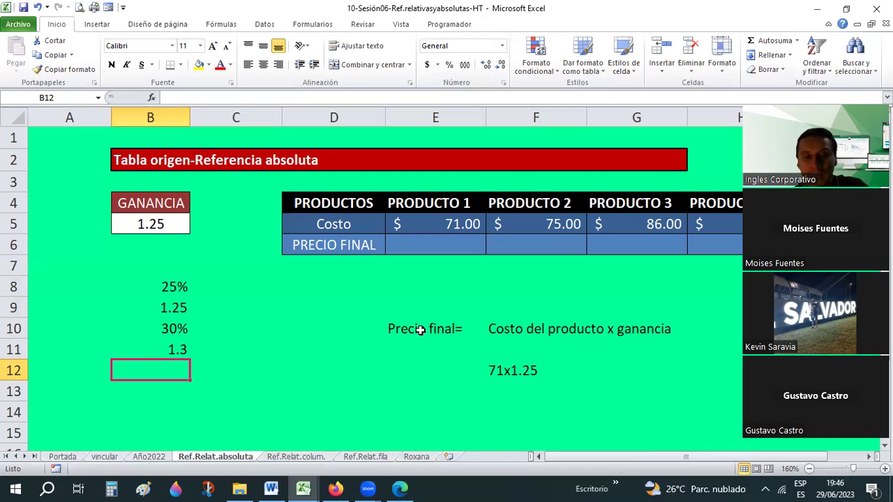
{"action": "left_click", "coordinate": [439, 338]}
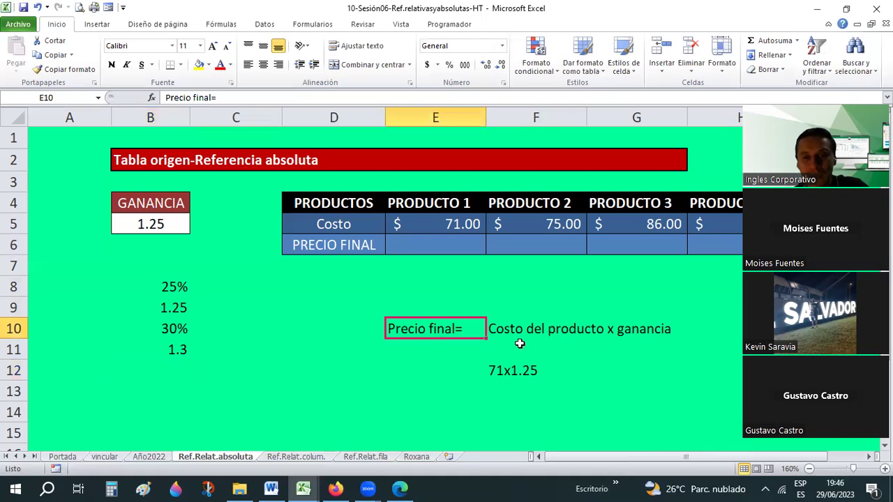
{"action": "left_click", "coordinate": [584, 338]}
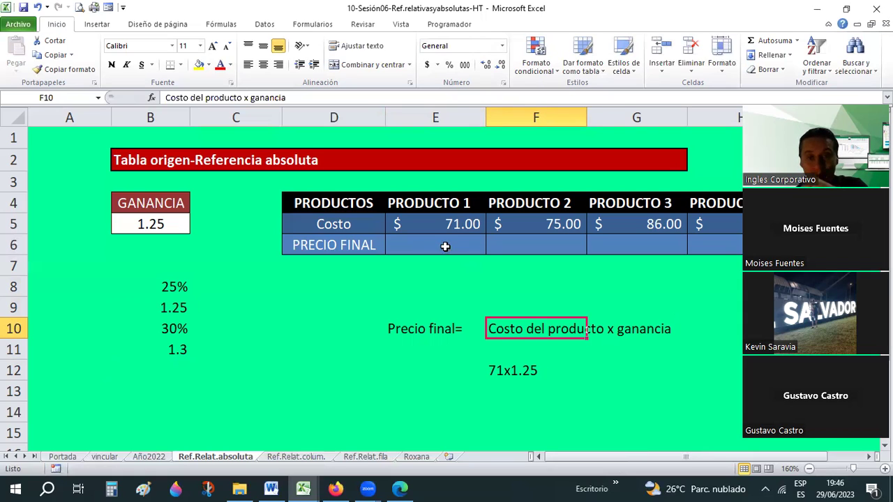
{"action": "left_click", "coordinate": [416, 245]}
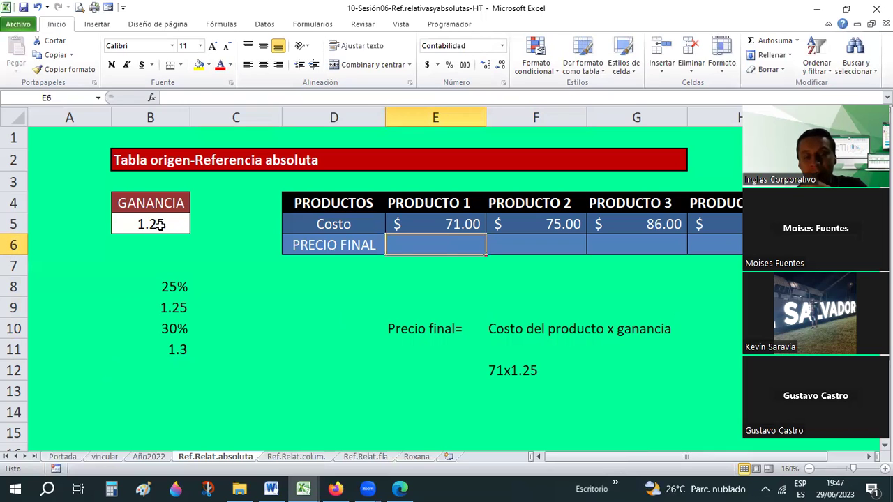
{"action": "left_click", "coordinate": [173, 224]}
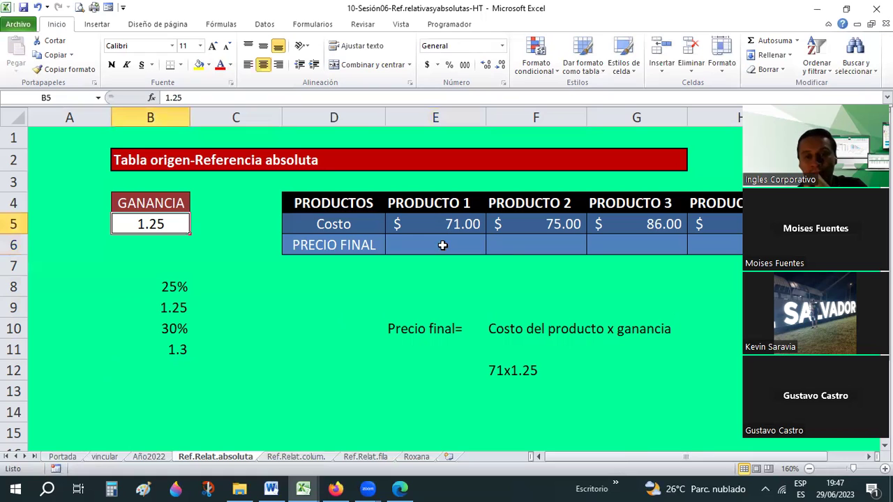
{"action": "key", "text": "Down"}
{"action": "key", "text": "Right"}
{"action": "key", "text": "Right"}
{"action": "key", "text": "Right"}
{"action": "key", "text": "Right"}
{"action": "left_click_drag", "start_coordinate": [673, 457], "coordinate": [870, 464]}
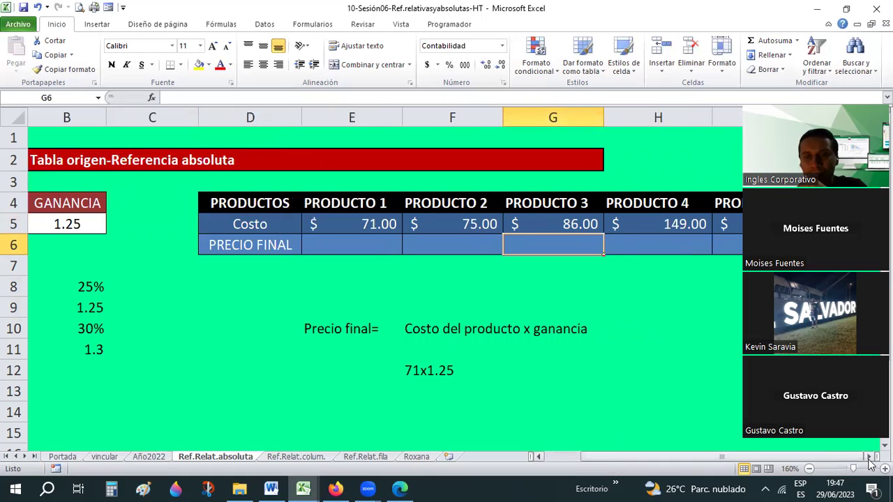
{"action": "left_click", "coordinate": [870, 464]}
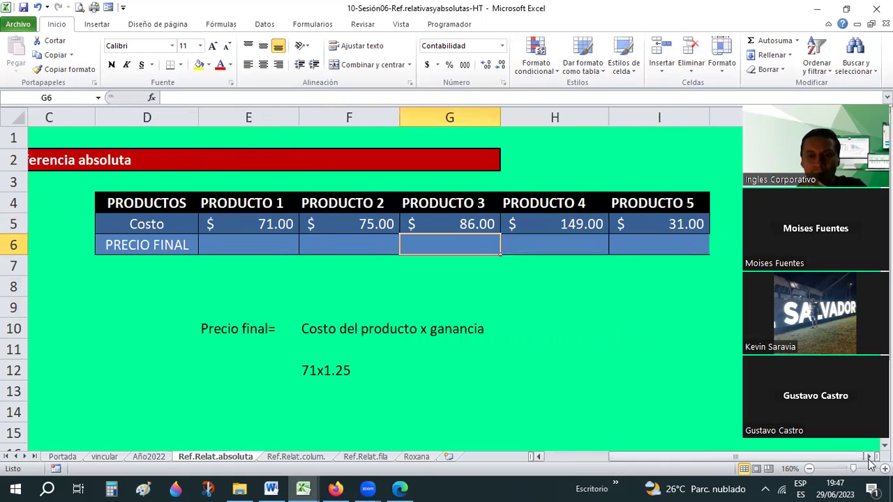
{"action": "left_click", "coordinate": [586, 245]}
{"action": "key", "text": "Left"}
{"action": "key", "text": "Left"}
{"action": "key", "text": "Left"}
{"action": "left_click", "coordinate": [540, 457]}
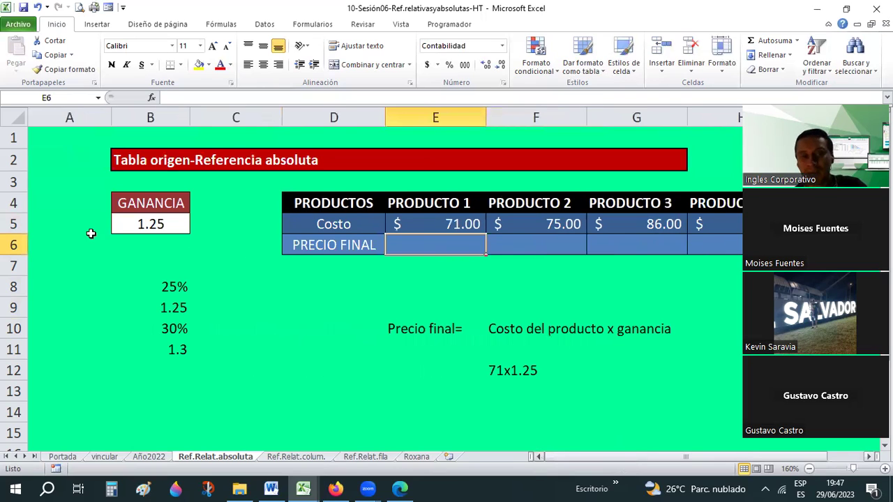
{"action": "left_click", "coordinate": [152, 224]}
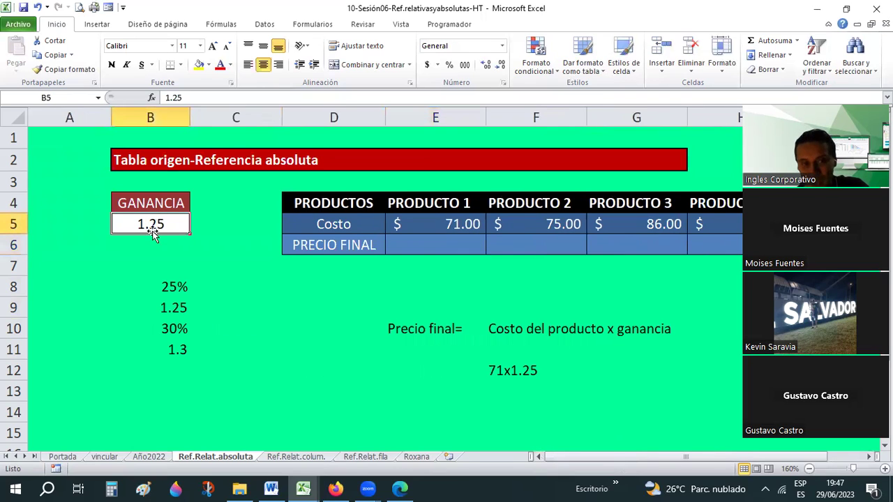
{"action": "left_click", "coordinate": [436, 237]}
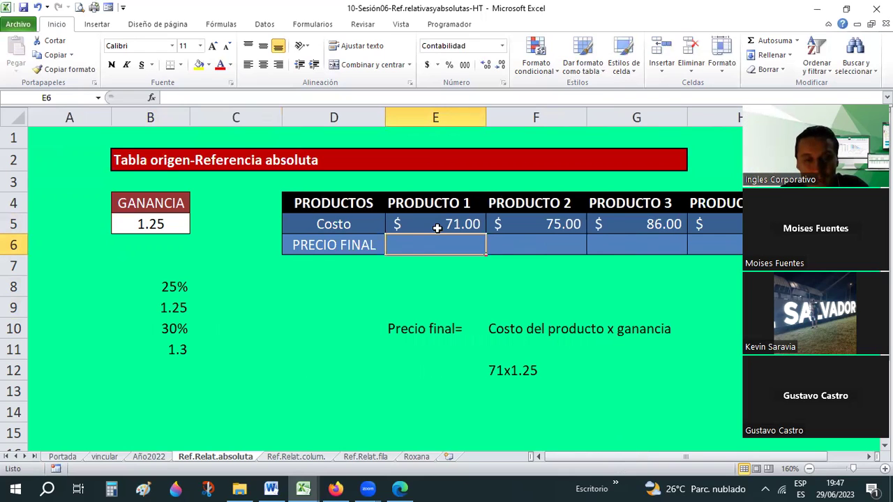
Enter =E5*$B$5 in E6 as Producto 1's final price, showing $88.75
{"action": "type", "text": "="}
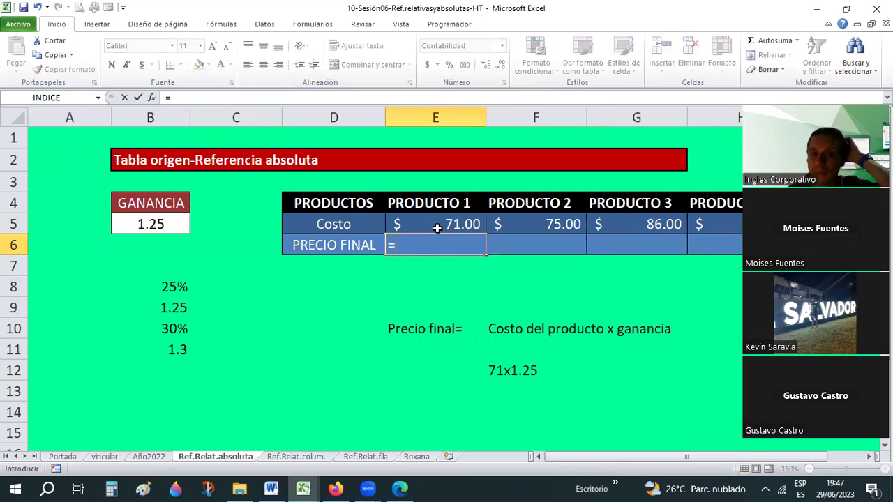
{"action": "left_click", "coordinate": [440, 225]}
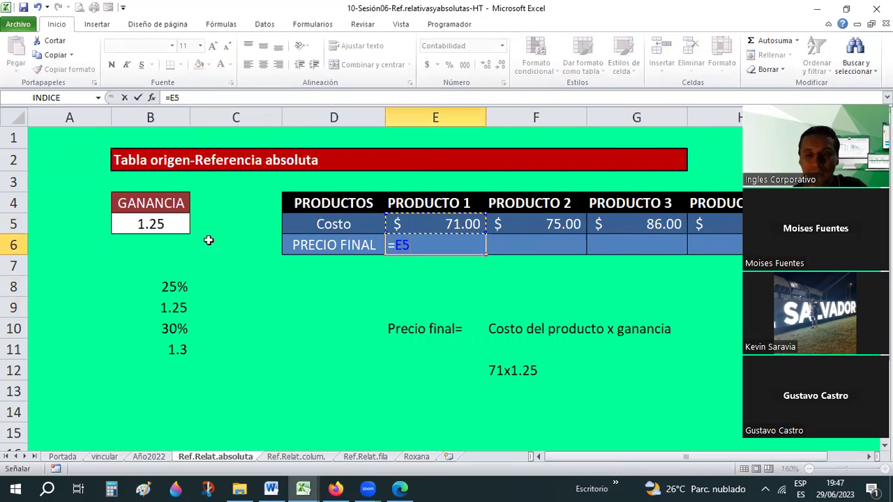
{"action": "type", "text": "*"}
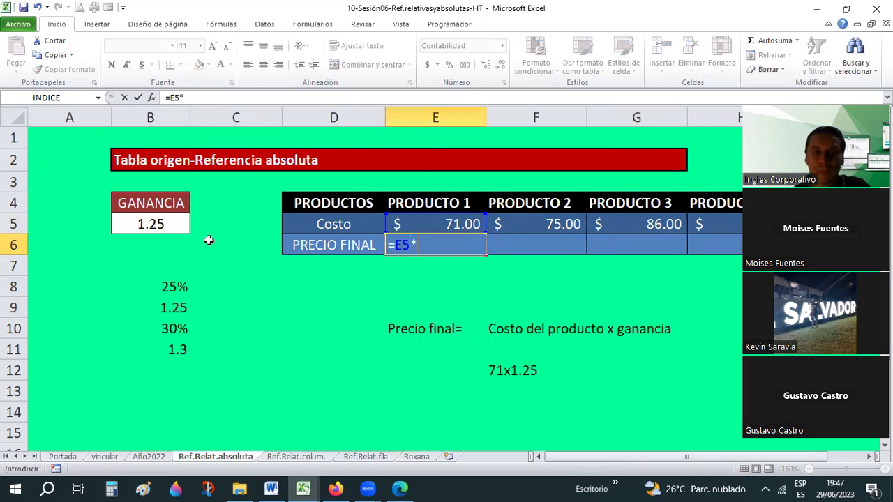
{"action": "left_click", "coordinate": [132, 224]}
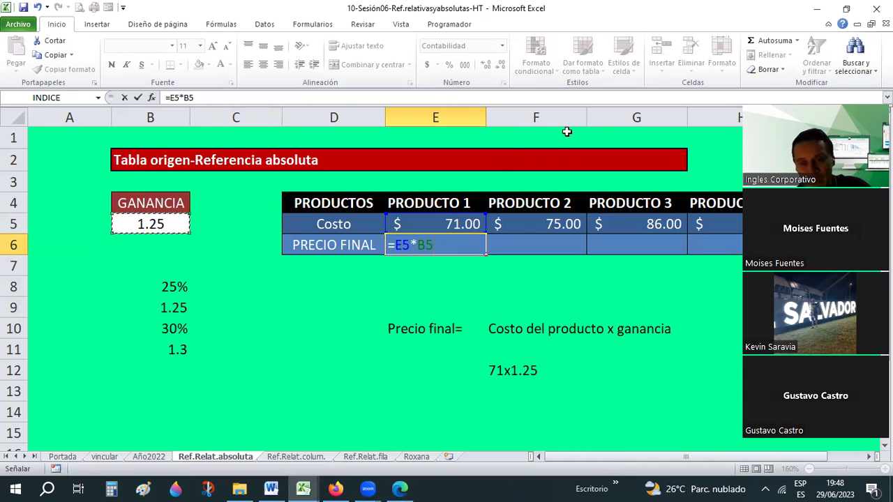
{"action": "left_click", "coordinate": [202, 101]}
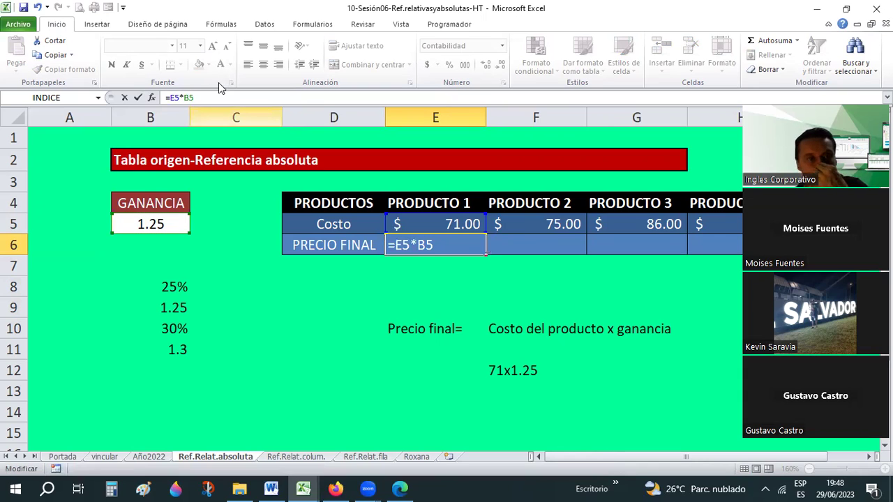
{"action": "type", "text": "$B"}
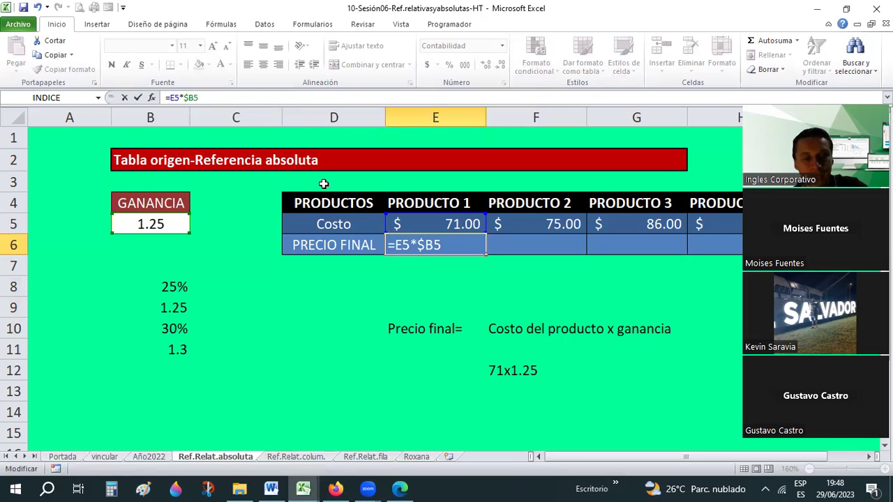
{"action": "type", "text": "$"}
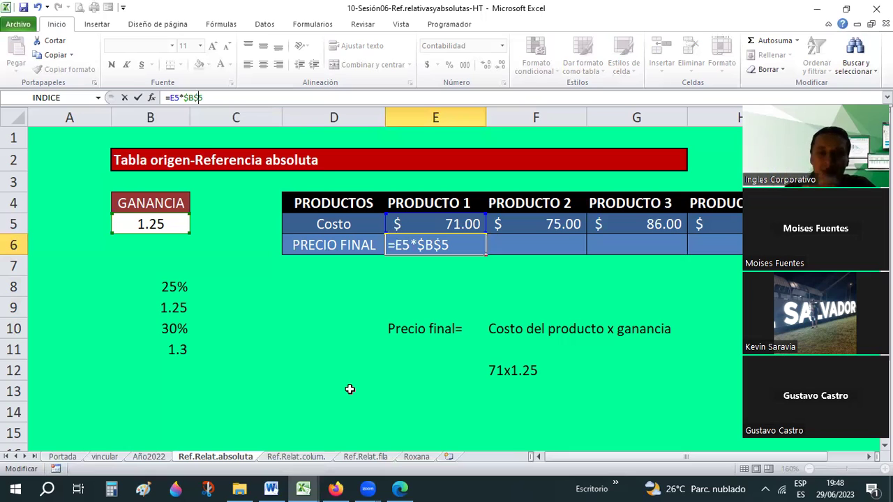
{"action": "key", "text": "Return"}
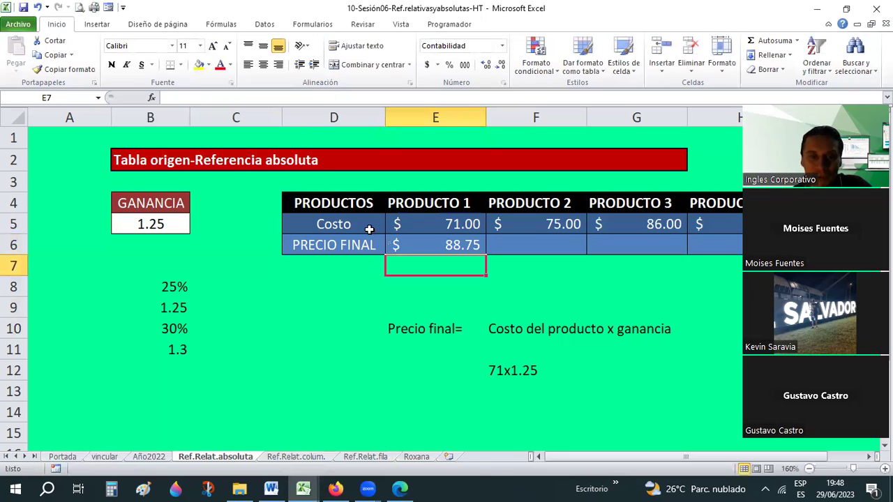
Review E6's final-price formula and its E5 cost and B5 gain references
{"action": "left_click", "coordinate": [452, 251]}
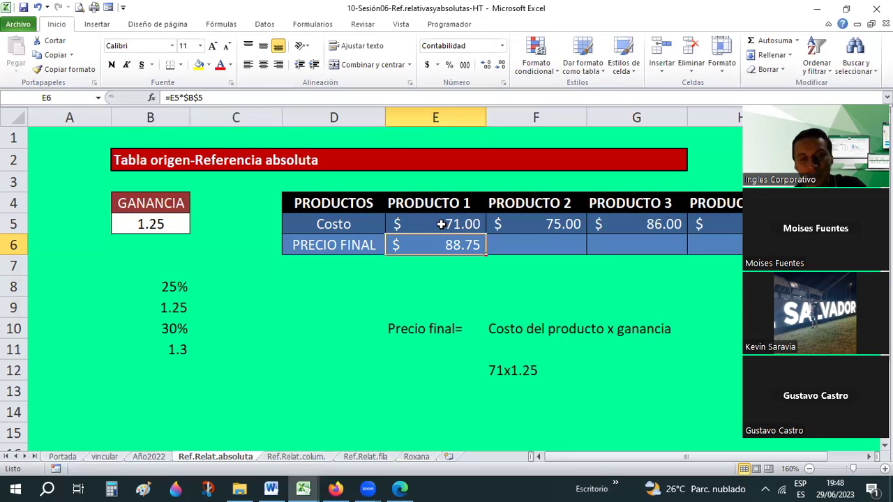
{"action": "left_click", "coordinate": [447, 223]}
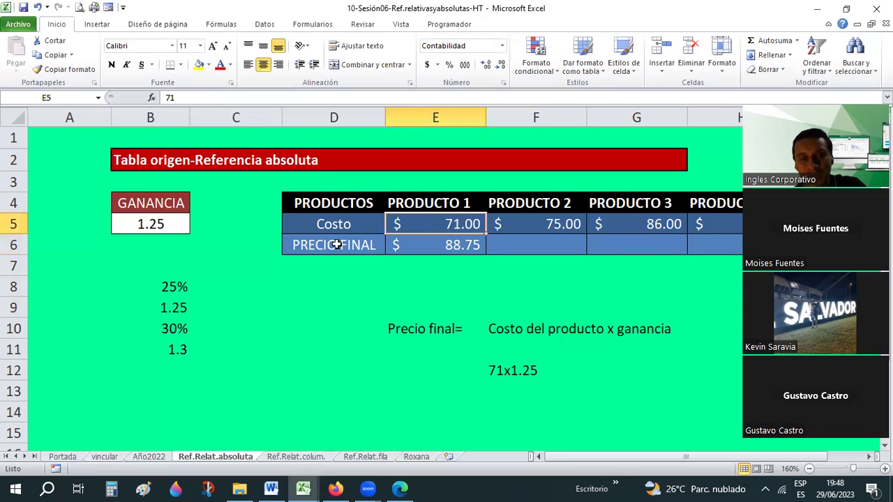
{"action": "left_click", "coordinate": [177, 288]}
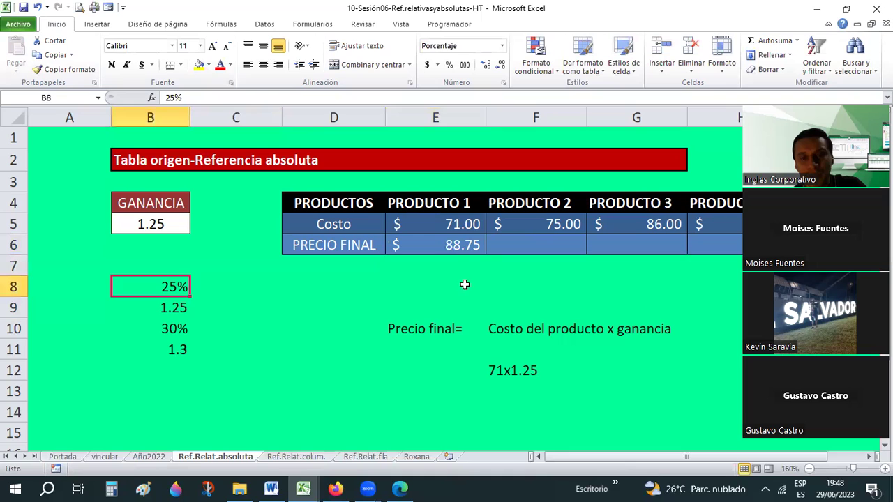
{"action": "left_click", "coordinate": [473, 250]}
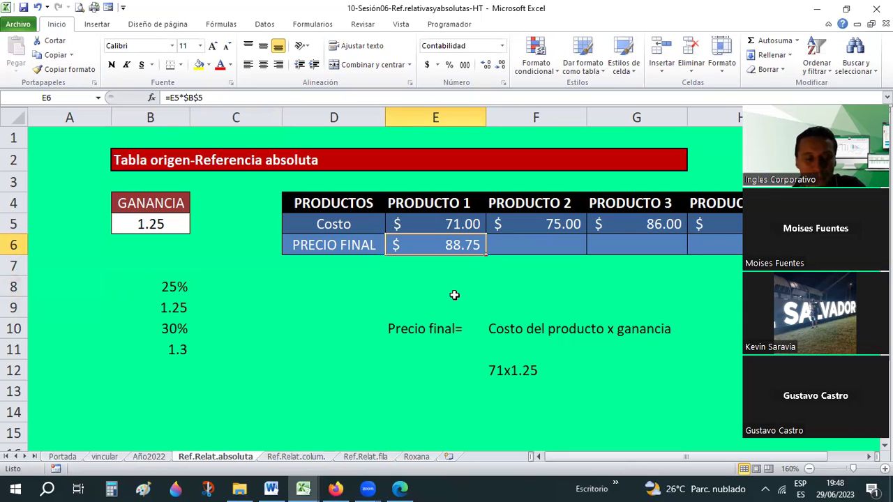
{"action": "double_click", "coordinate": [412, 244]}
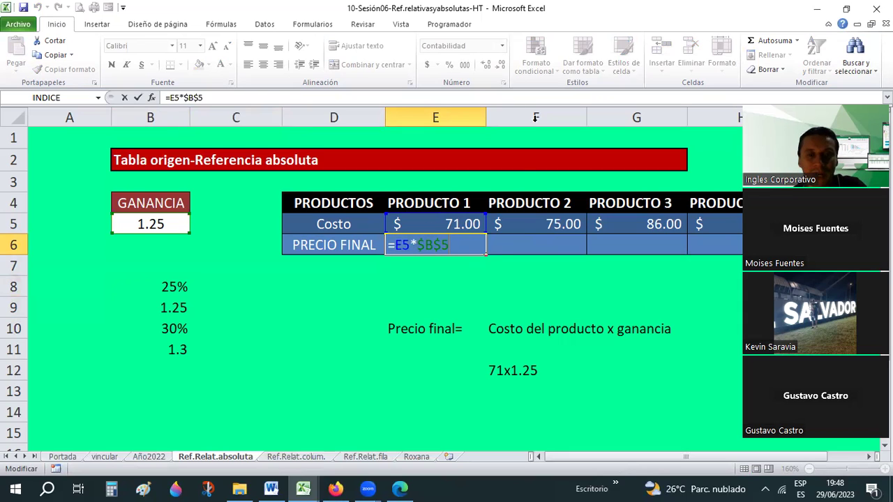
{"action": "key", "text": "ctrl+Return"}
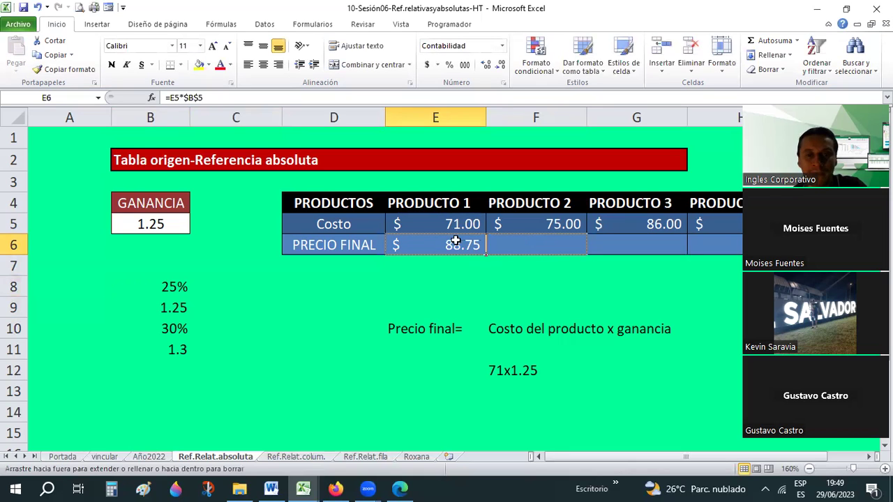
Fill the final-price formula from E6 across row 6 to PRODUCTO 5
{"action": "left_click_drag", "start_coordinate": [543, 256], "coordinate": [538, 244]}
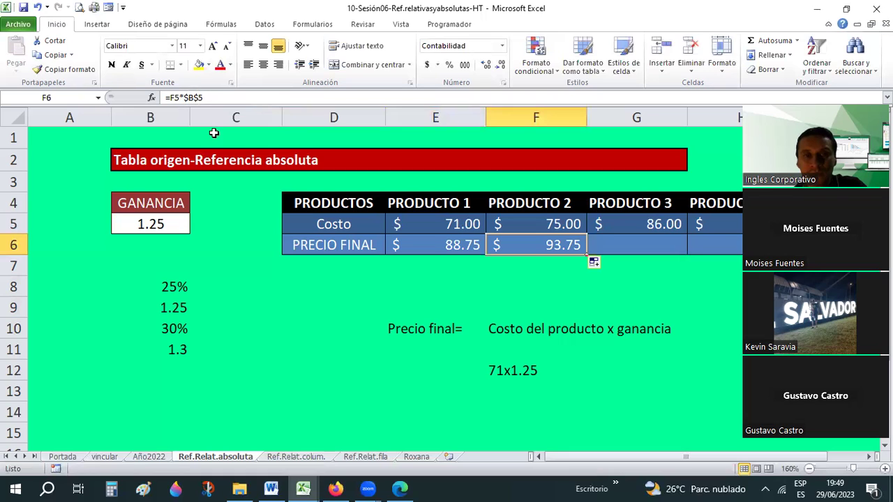
{"action": "left_click", "coordinate": [464, 247]}
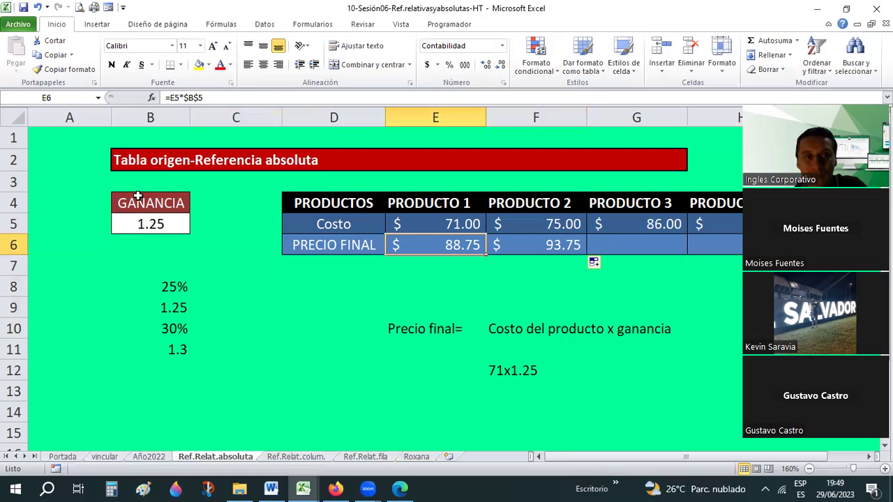
{"action": "left_click", "coordinate": [868, 456]}
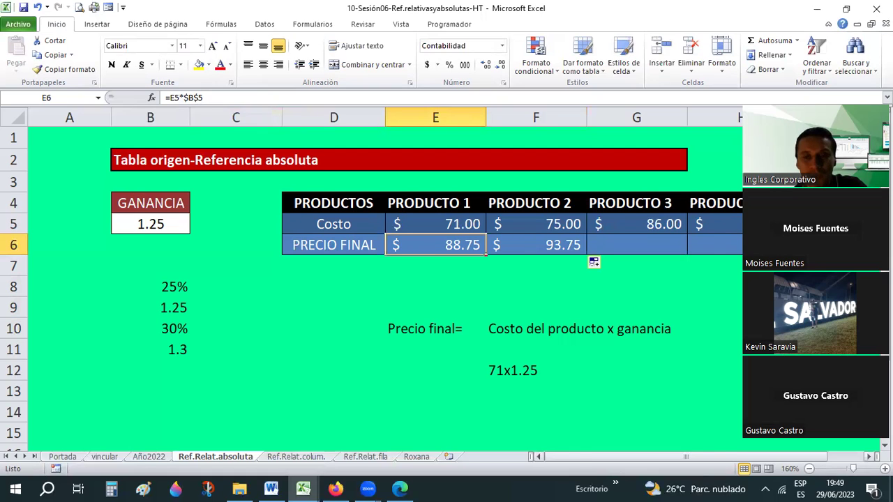
{"action": "scroll", "coordinate": [431, 282], "scroll_direction": "right", "scroll_amount": 1}
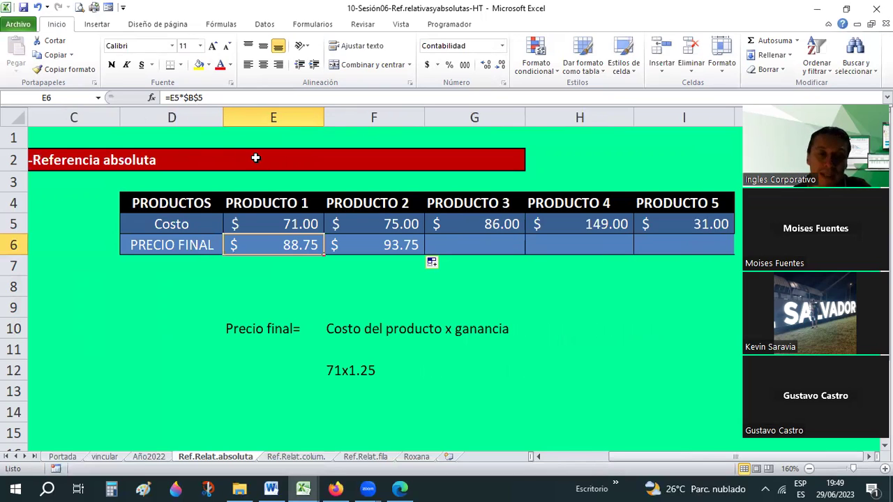
{"action": "left_click_drag", "start_coordinate": [323, 257], "coordinate": [684, 248]}
Verify the F6–I6 formulas each multiply their cost by $B$5, then return to GANANCIA in B5
{"action": "left_click", "coordinate": [605, 244]}
{"action": "left_click", "coordinate": [293, 243]}
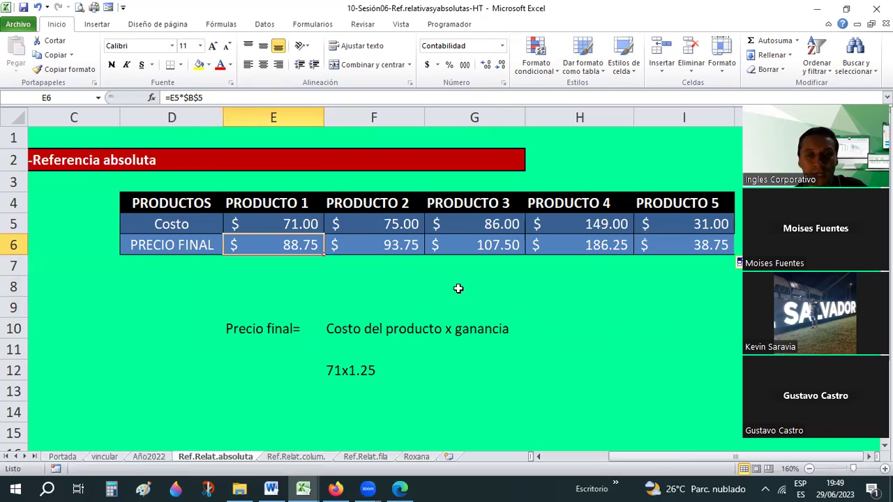
{"action": "key", "text": "Down"}
{"action": "key", "text": "Down"}
{"action": "key", "text": "Right"}
{"action": "key", "text": "Right"}
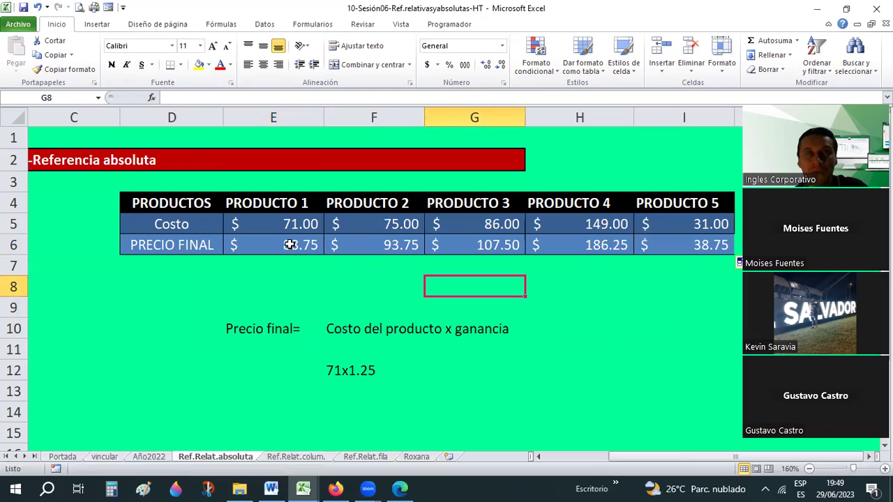
{"action": "left_click", "coordinate": [359, 244]}
{"action": "key", "text": "Right"}
{"action": "key", "text": "Right"}
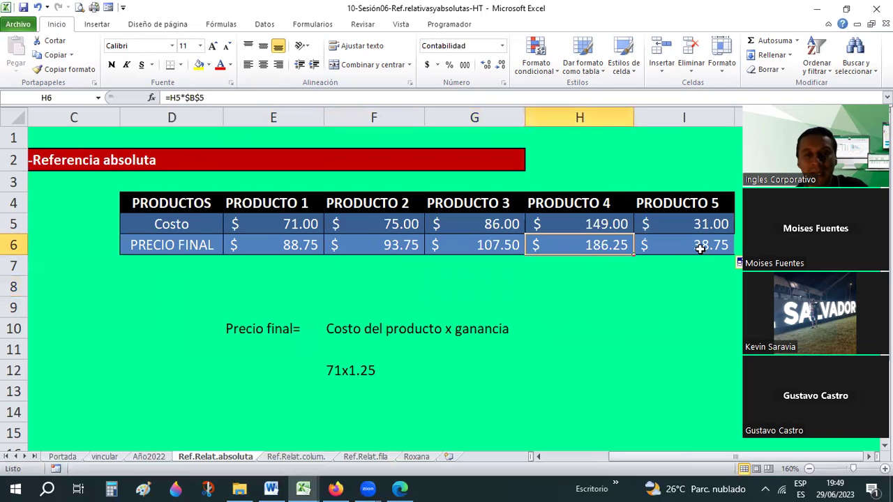
{"action": "left_click", "coordinate": [699, 249]}
{"action": "left_click", "coordinate": [618, 237]}
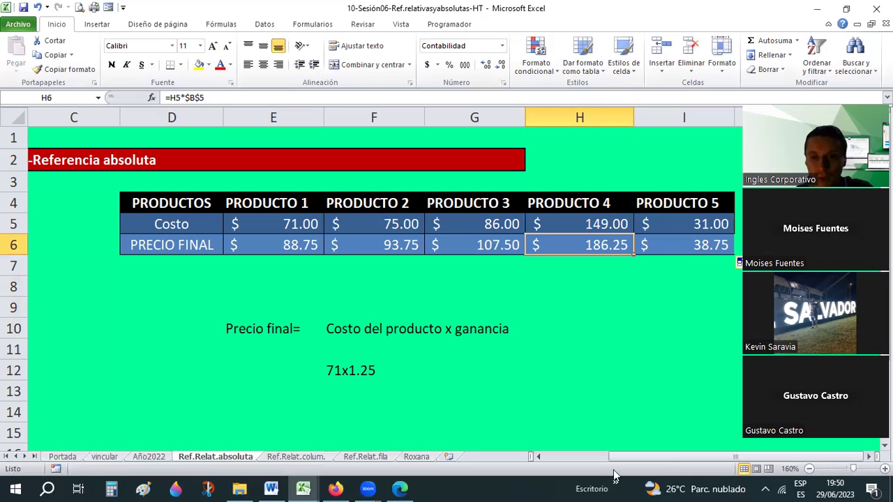
{"action": "left_click_drag", "start_coordinate": [614, 456], "coordinate": [530, 459]}
{"action": "left_click", "coordinate": [148, 225]}
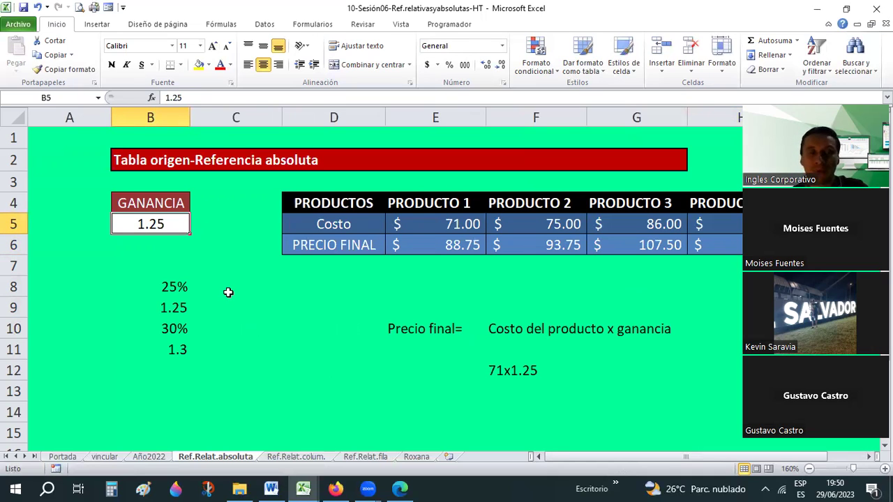
Enter =E5*.25 in E8 to compute Producto 1's $17.75 gain
{"action": "left_click", "coordinate": [466, 328]}
{"action": "left_click", "coordinate": [528, 327]}
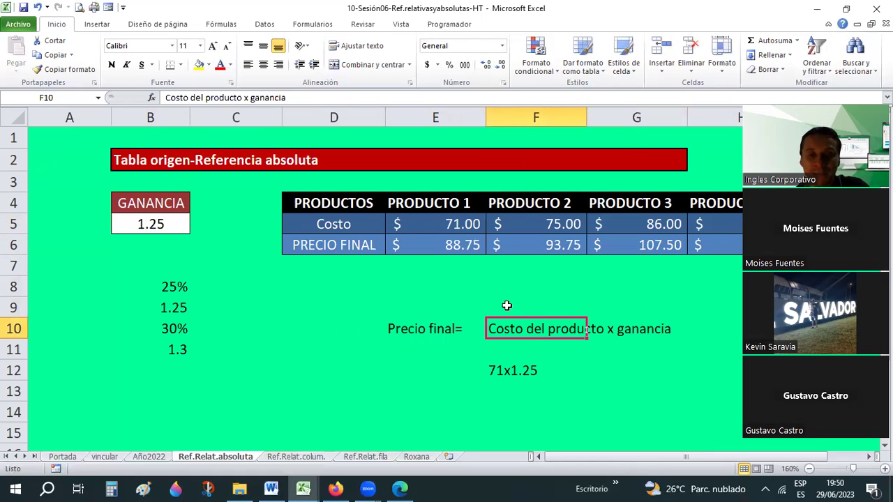
{"action": "left_click", "coordinate": [507, 306]}
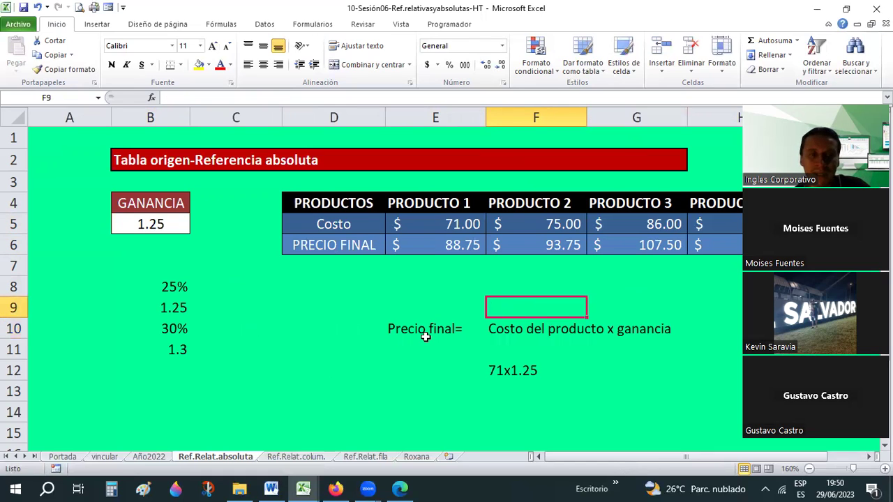
{"action": "left_click", "coordinate": [158, 286]}
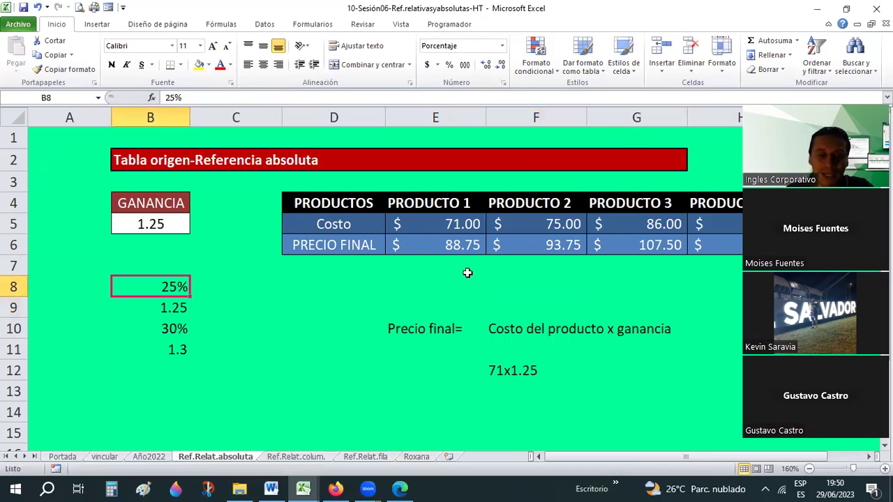
{"action": "left_click", "coordinate": [466, 278]}
{"action": "type", "text": "="}
{"action": "key", "text": "Up"}
{"action": "key", "text": "Up"}
{"action": "key", "text": "Up"}
{"action": "type", "text": "*."}
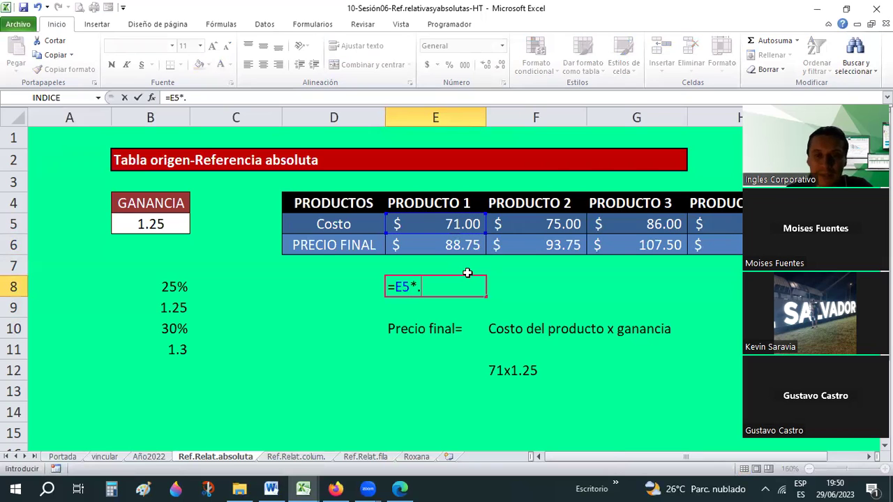
{"action": "type", "text": "25"}
{"action": "key", "text": "Return"}
Compare E8 with E5 and E6, then enter a cost-plus-gain sum in E9
{"action": "key", "text": "Up"}
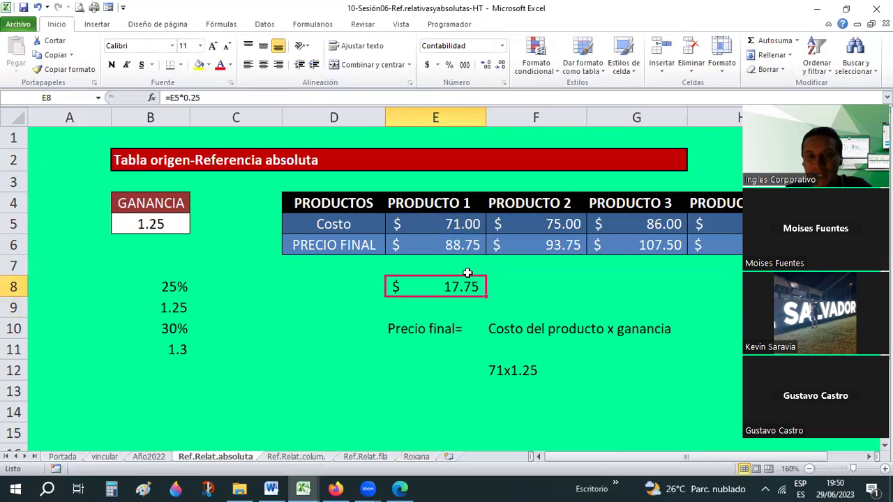
{"action": "key", "text": "Up"}
{"action": "key", "text": "Up"}
{"action": "key", "text": "Up"}
{"action": "key", "text": "Down"}
{"action": "key", "text": "Down"}
{"action": "key", "text": "Down"}
{"action": "key", "text": "Up"}
{"action": "key", "text": "Up"}
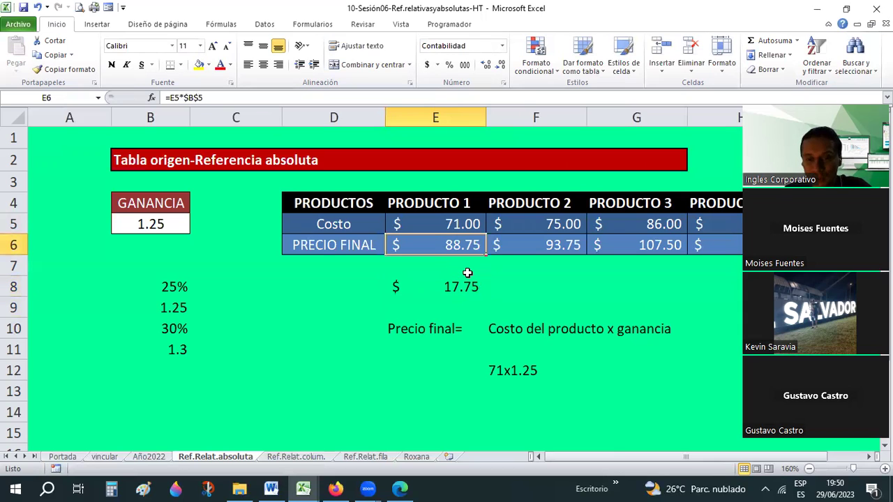
{"action": "key", "text": "Up"}
{"action": "key", "text": "Down"}
{"action": "key", "text": "Down"}
{"action": "key", "text": "Down"}
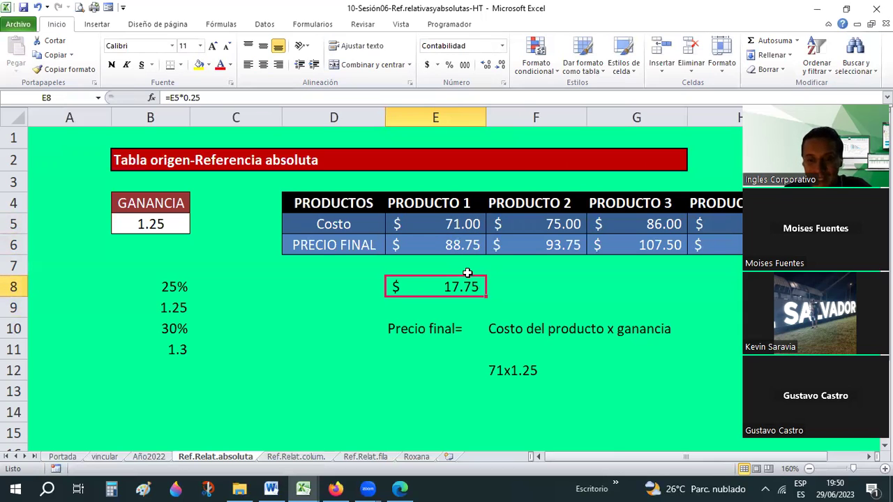
{"action": "key", "text": "Down"}
{"action": "type", "text": "+"}
{"action": "key", "text": "Up"}
{"action": "key", "text": "Up"}
{"action": "key", "text": "Up"}
{"action": "key", "text": "Up"}
{"action": "type", "text": "+"}
{"action": "key", "text": "Up"}
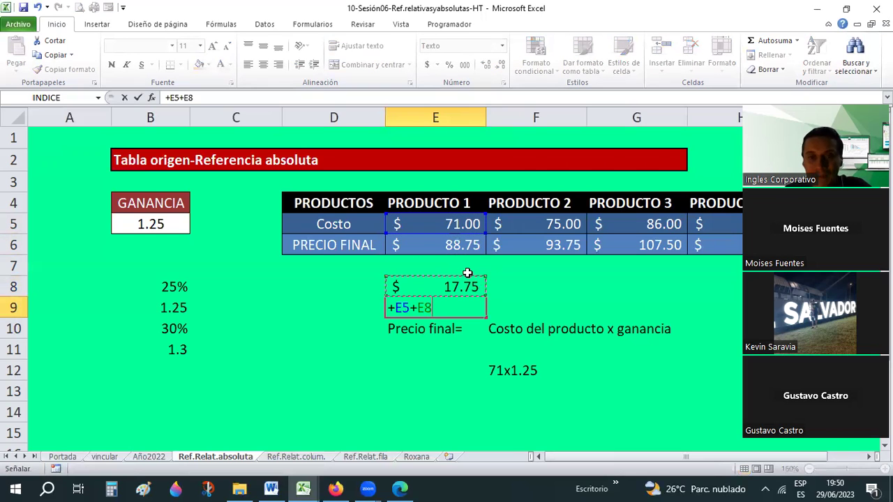
{"action": "key", "text": "ctrl+Return"}
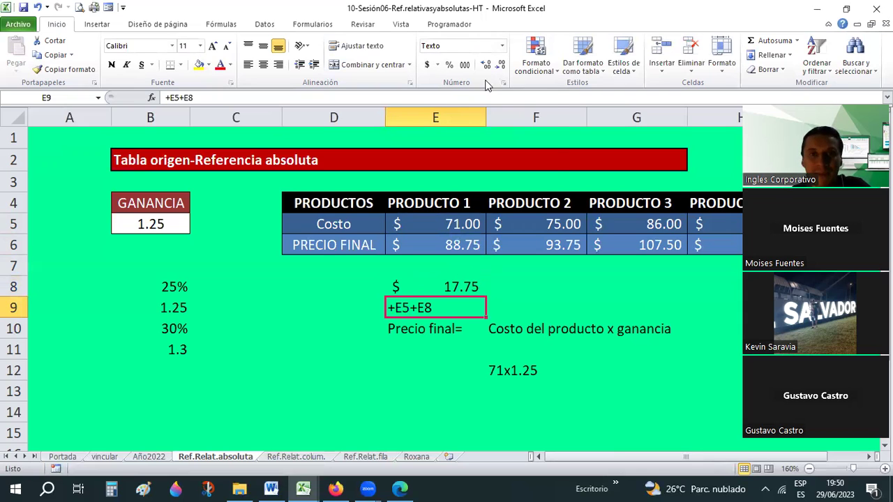
Switch E9 from Texto to Número format and re-enter =E5+E8, giving 88.75
{"action": "left_click", "coordinate": [501, 45]}
{"action": "left_click", "coordinate": [481, 94]}
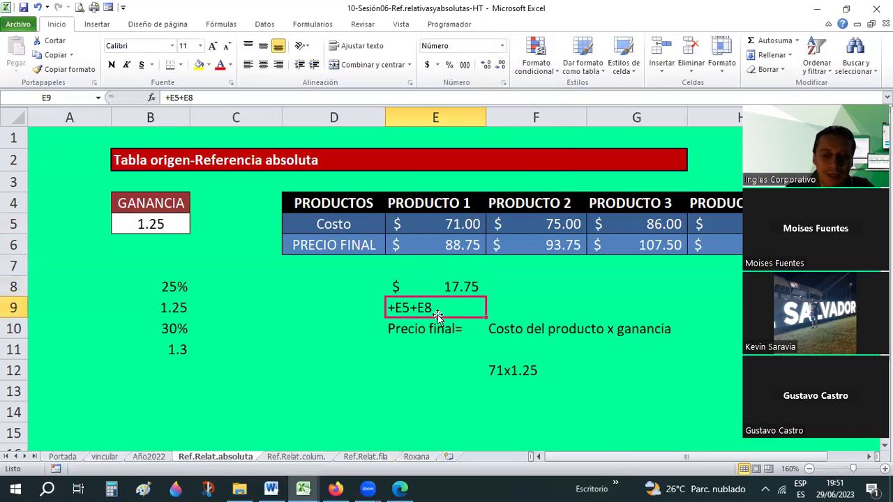
{"action": "type", "text": "="}
{"action": "key", "text": "Up"}
{"action": "key", "text": "Up"}
{"action": "key", "text": "Up"}
{"action": "type", "text": "+"}
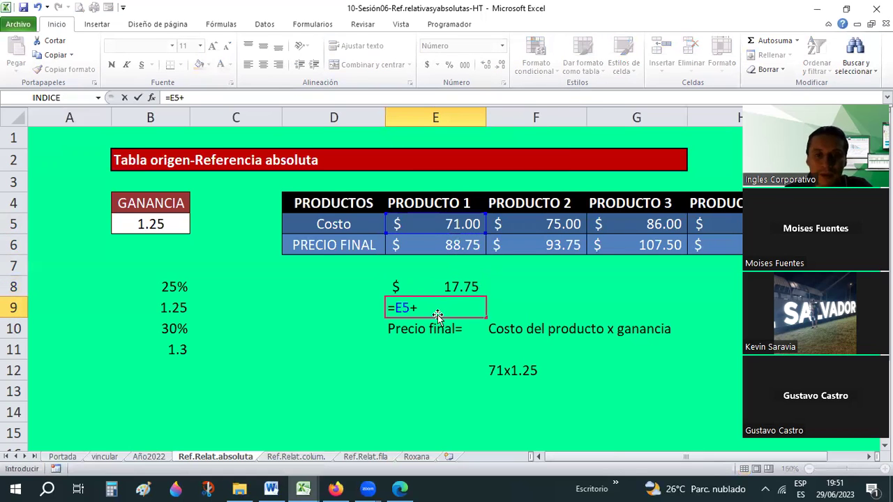
{"action": "key", "text": "Return"}
{"action": "left_click", "coordinate": [420, 301]}
Copy E8's currency format onto E9 with Format Painter
{"action": "left_click", "coordinate": [422, 285]}
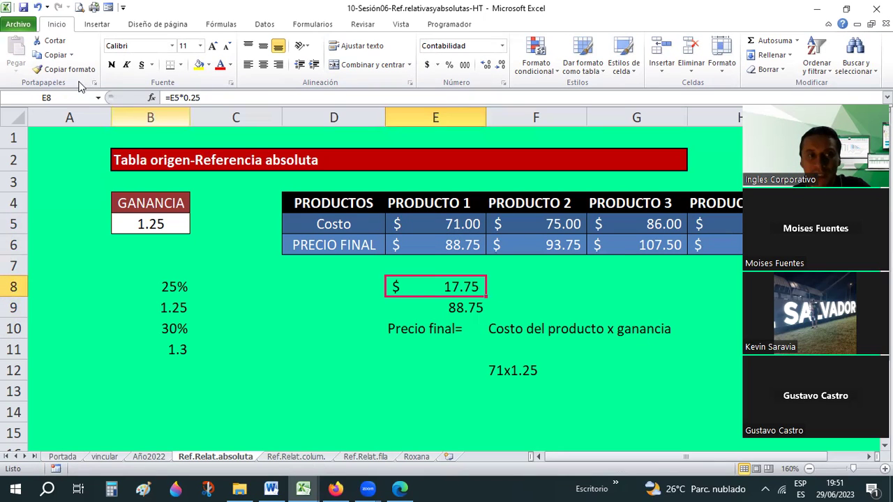
{"action": "left_click", "coordinate": [64, 69]}
{"action": "left_click", "coordinate": [457, 312]}
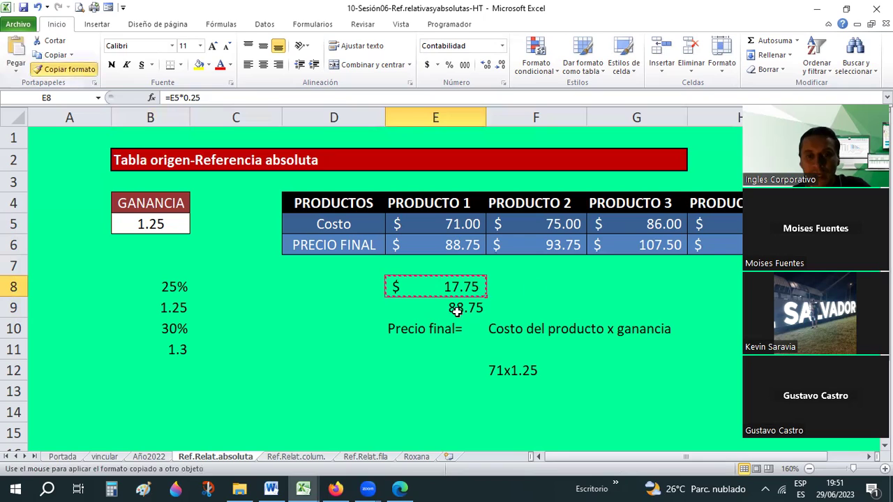
{"action": "left_click", "coordinate": [534, 286]}
{"action": "left_click", "coordinate": [452, 293]}
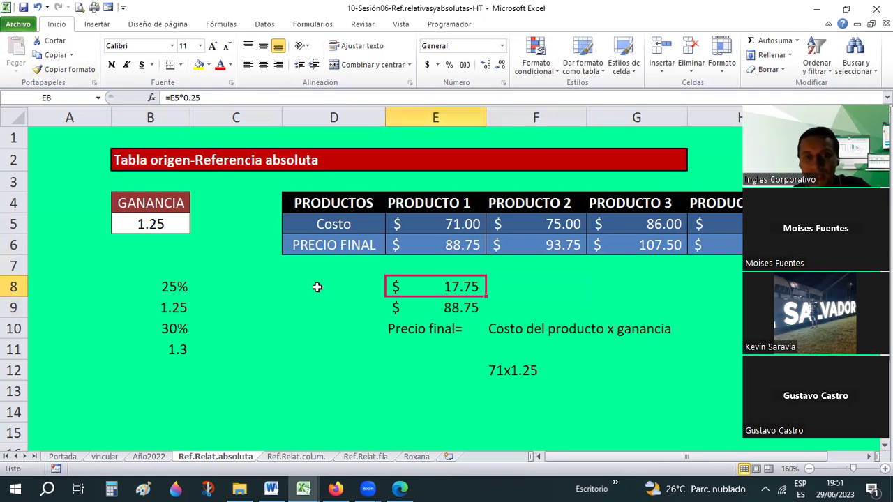
Label D8 'Margen' and D9 'Precio final'
{"action": "left_click", "coordinate": [320, 284]}
{"action": "type", "text": "Ma"}
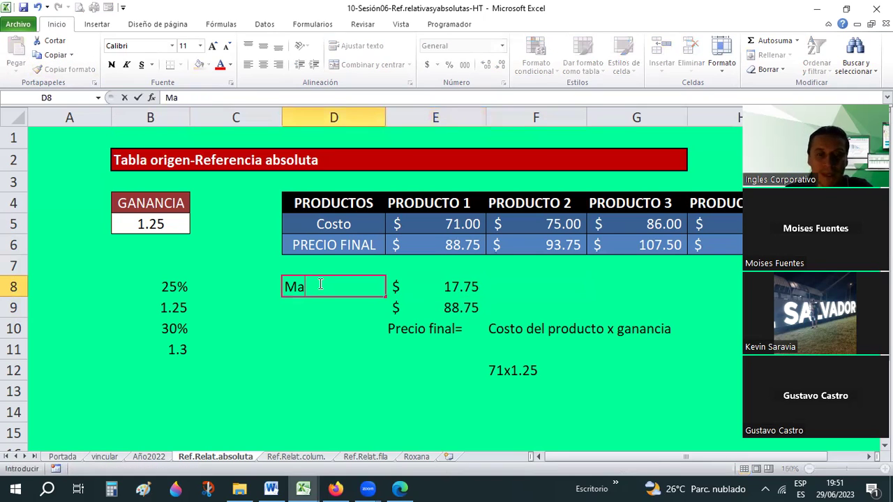
{"action": "type", "text": "rgen"}
{"action": "key", "text": "Return"}
{"action": "type", "text": "Pre"}
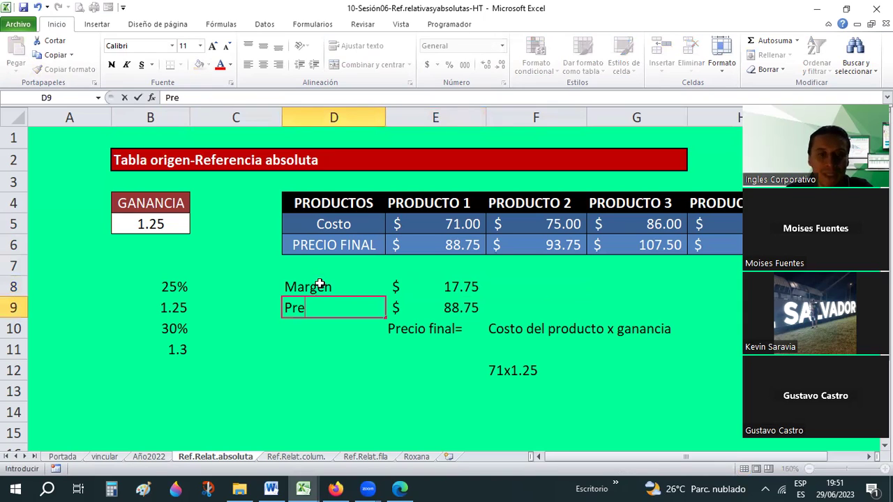
{"action": "type", "text": "cio final"}
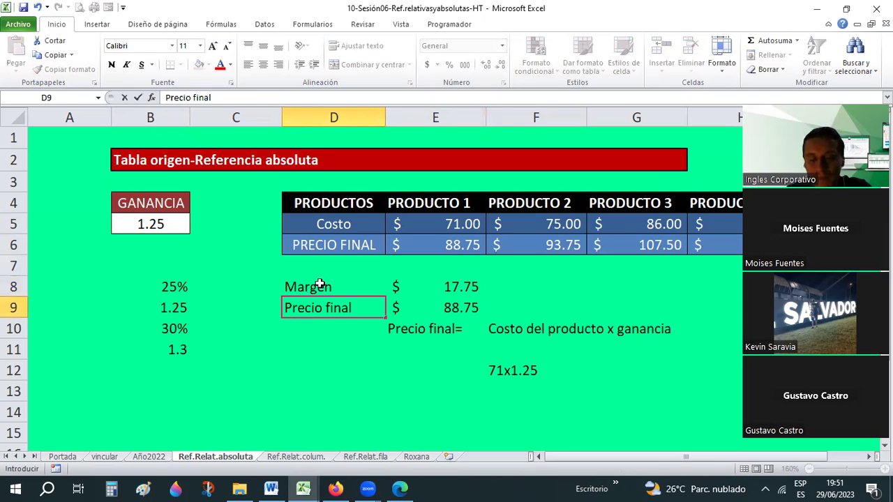
{"action": "key", "text": "Tab"}
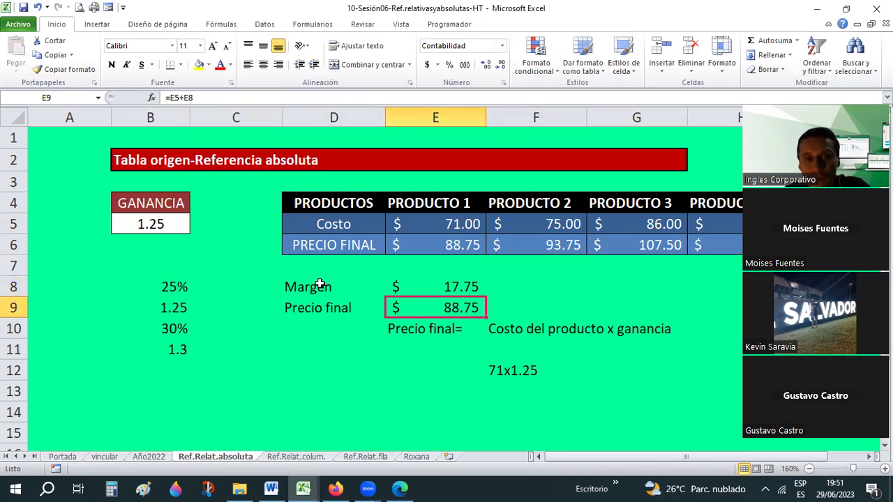
Move through the 25%, 1.25 and 1.3 values to the Precio final= note
{"action": "key", "text": "Left"}
{"action": "key", "text": "Left"}
{"action": "key", "text": "Left"}
{"action": "key", "text": "Left"}
{"action": "key", "text": "Up"}
{"action": "key", "text": "Right"}
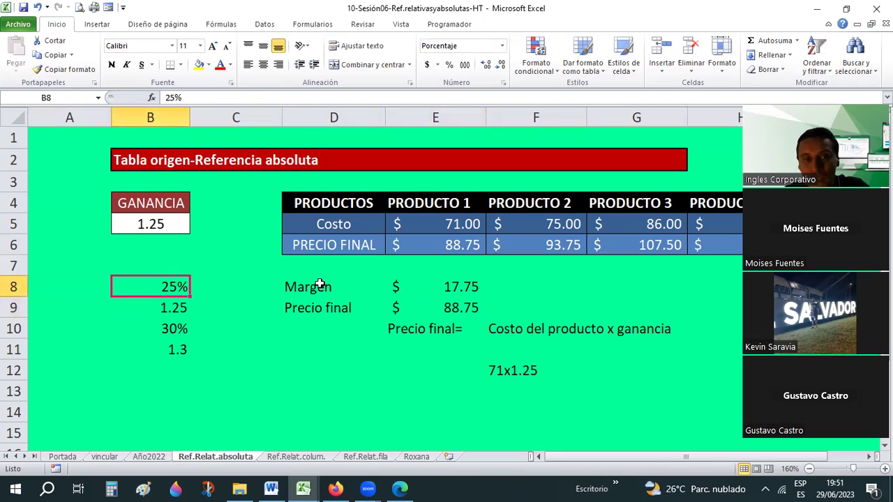
{"action": "key", "text": "Down"}
{"action": "key", "text": "Down"}
{"action": "key", "text": "Down"}
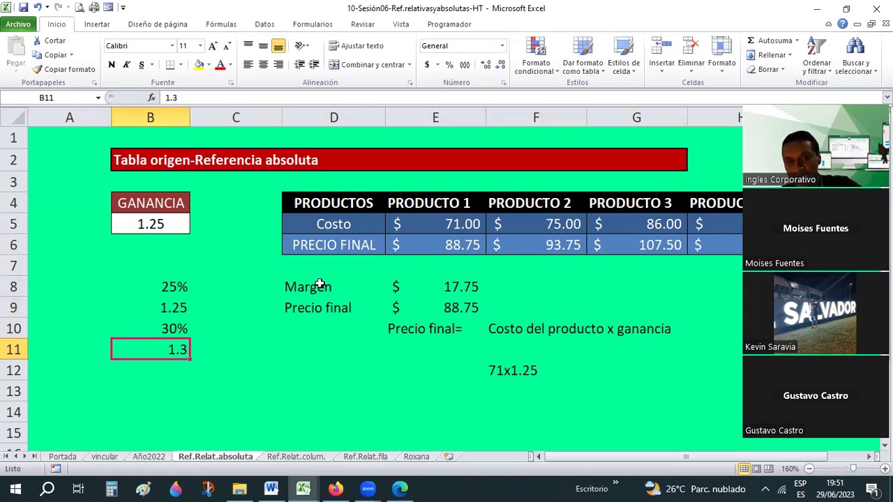
{"action": "key", "text": "Down"}
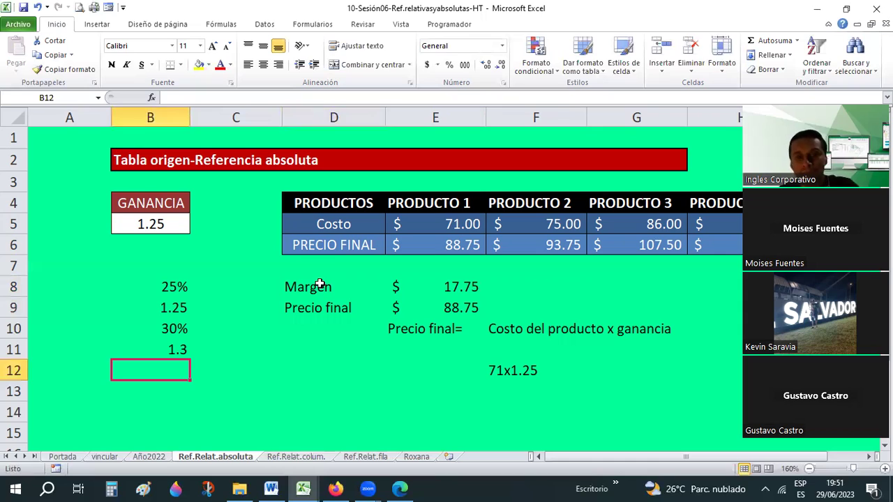
{"action": "key", "text": "Right"}
{"action": "key", "text": "Right"}
{"action": "key", "text": "Up"}
{"action": "key", "text": "Up"}
{"action": "key", "text": "Right"}
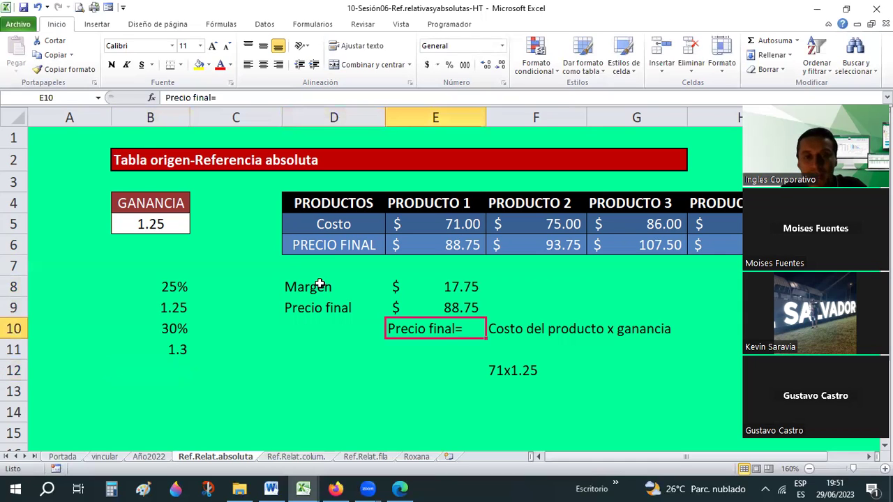
{"action": "key", "text": "Up"}
{"action": "key", "text": "Up"}
{"action": "key", "text": "Up"}
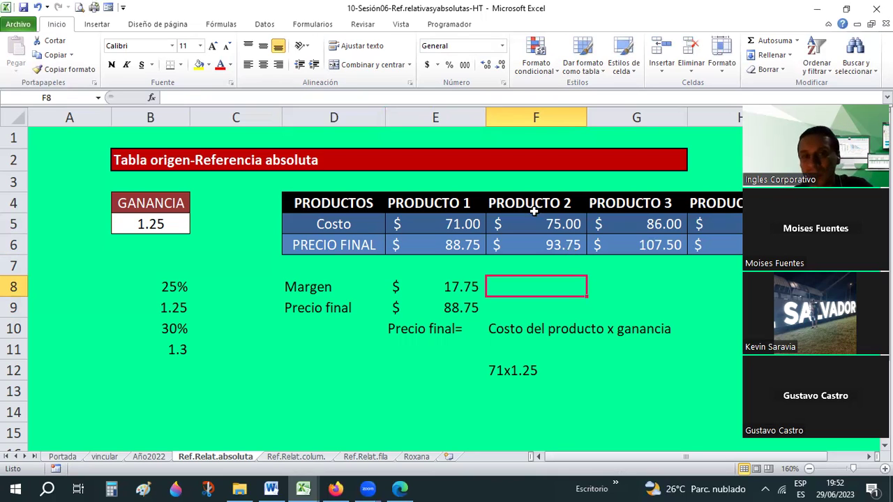
{"action": "left_click_drag", "start_coordinate": [459, 239], "coordinate": [690, 247]}
{"action": "left_click", "coordinate": [460, 279]}
{"action": "left_click", "coordinate": [541, 236]}
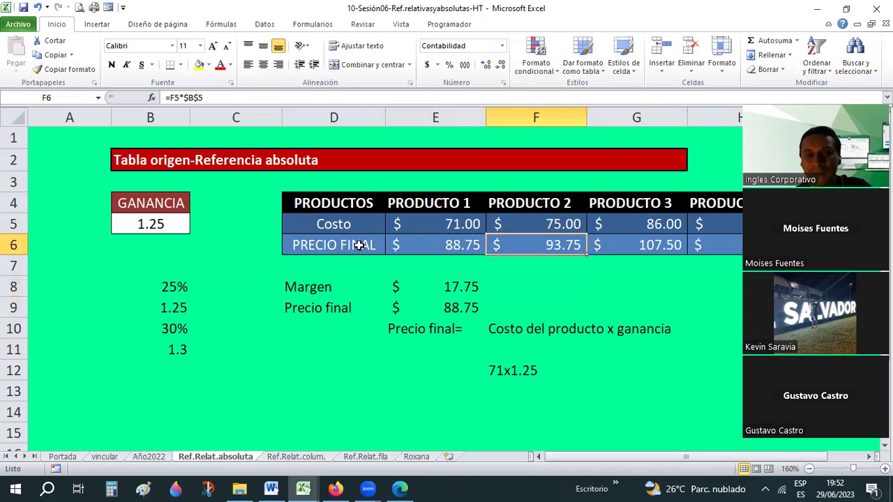
{"action": "left_click", "coordinate": [435, 244]}
{"action": "left_click", "coordinate": [508, 244]}
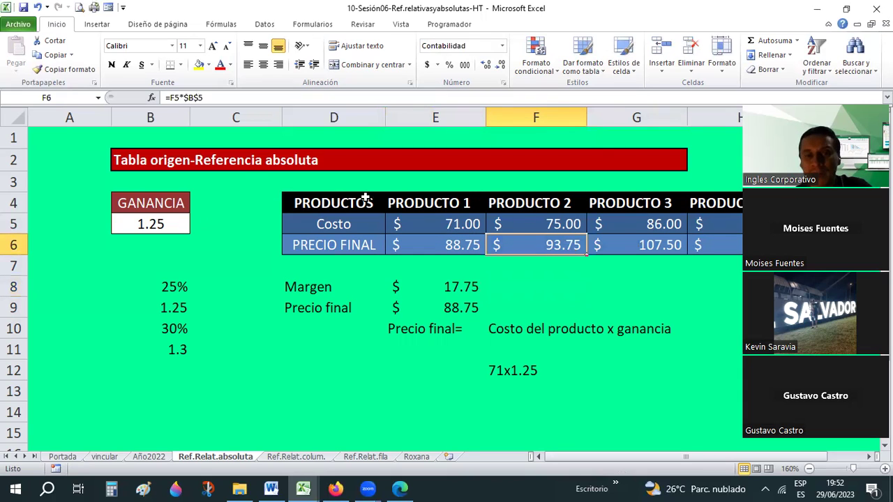
{"action": "left_click", "coordinate": [131, 225]}
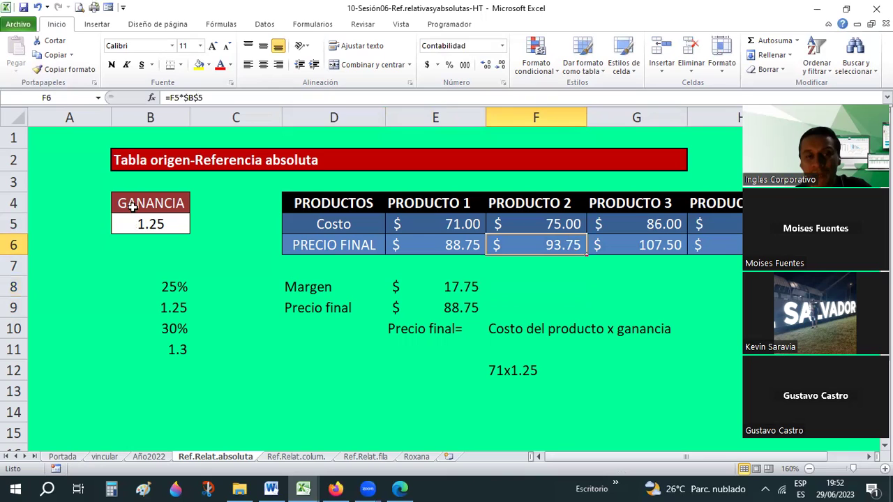
{"action": "left_click", "coordinate": [468, 245]}
{"action": "left_click", "coordinate": [656, 244]}
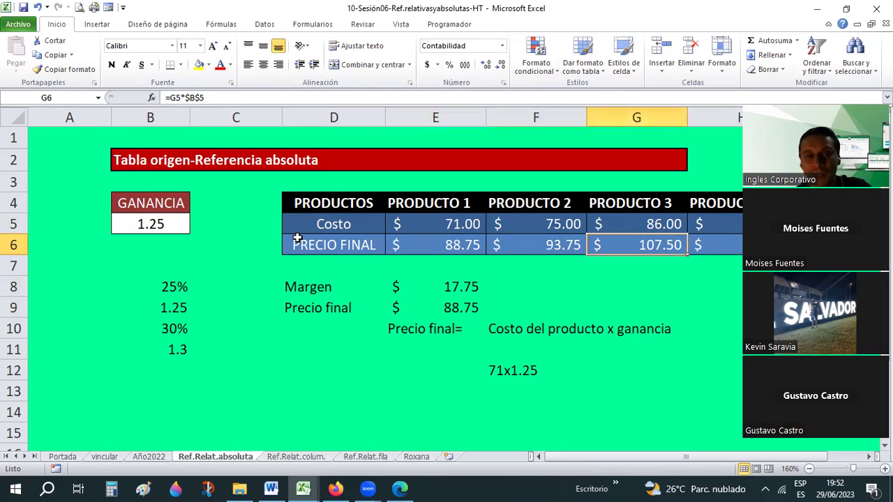
{"action": "left_click", "coordinate": [143, 231]}
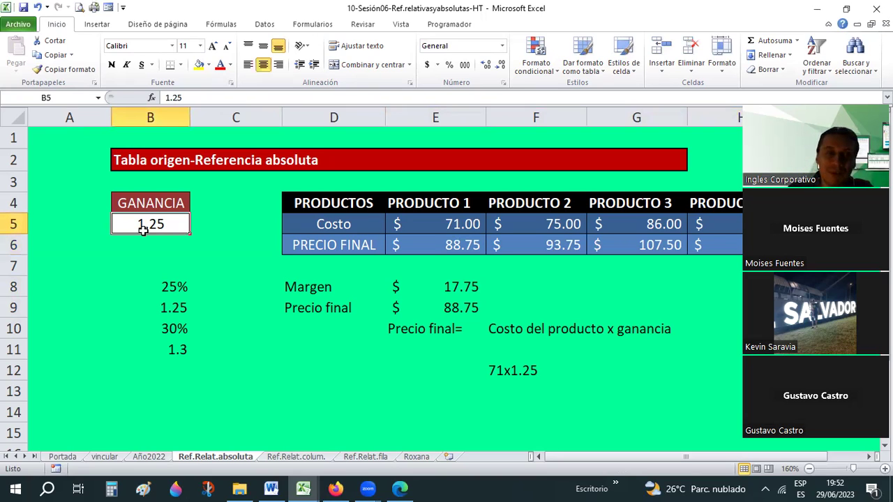
Change GANANCIA in B5 to 1.30 and review the recalculated $97.50 and $111.80 prices
{"action": "type", "text": "1.30"}
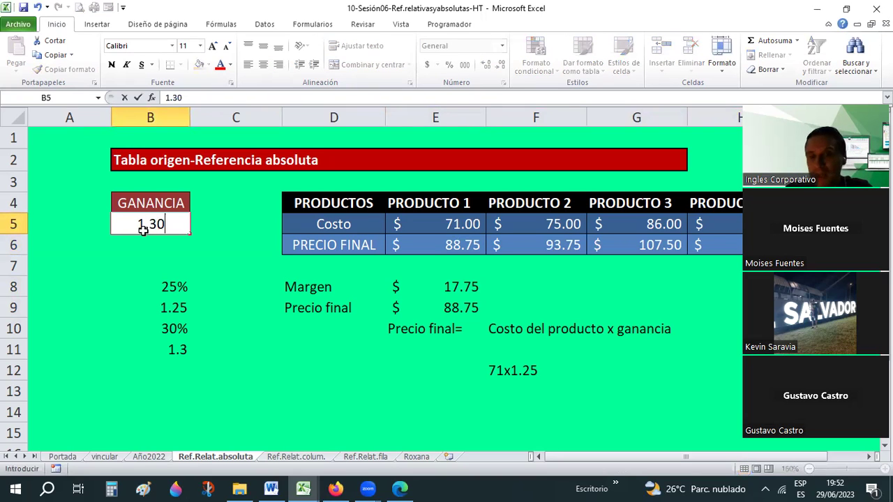
{"action": "key", "text": "Return"}
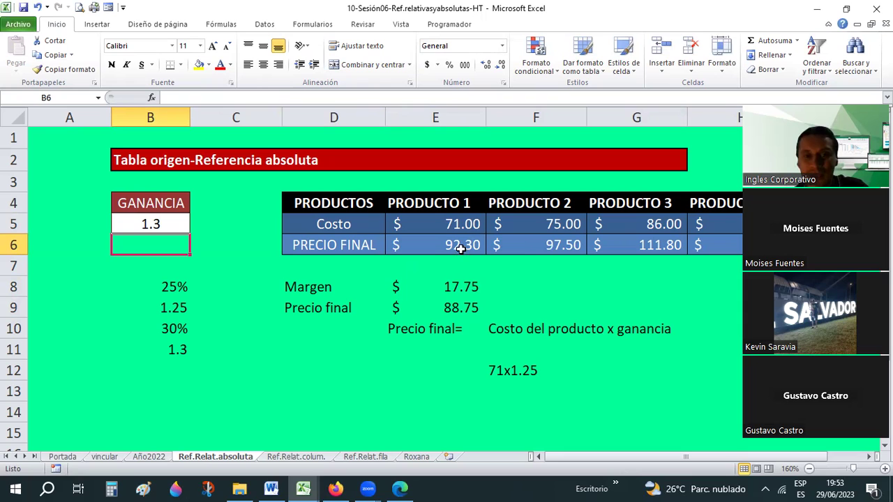
{"action": "key", "text": "Up"}
{"action": "left_click", "coordinate": [498, 245]}
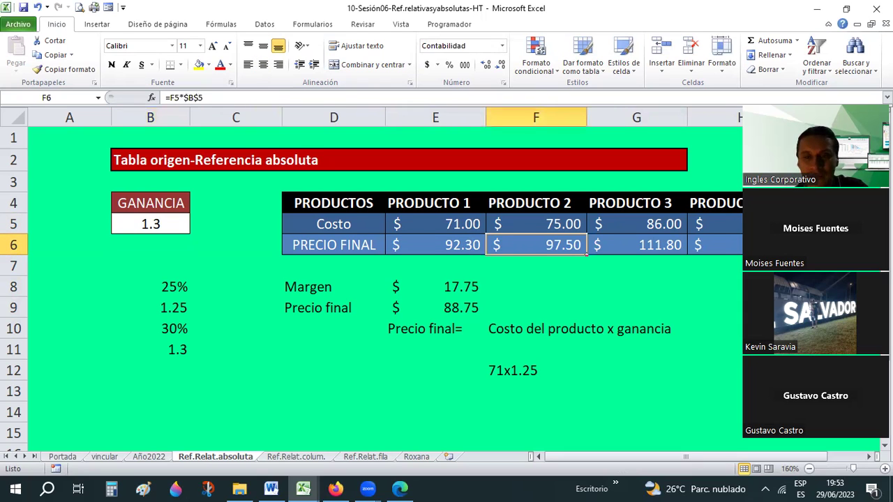
{"action": "scroll", "coordinate": [499, 259], "scroll_direction": "right", "scroll_amount": 1}
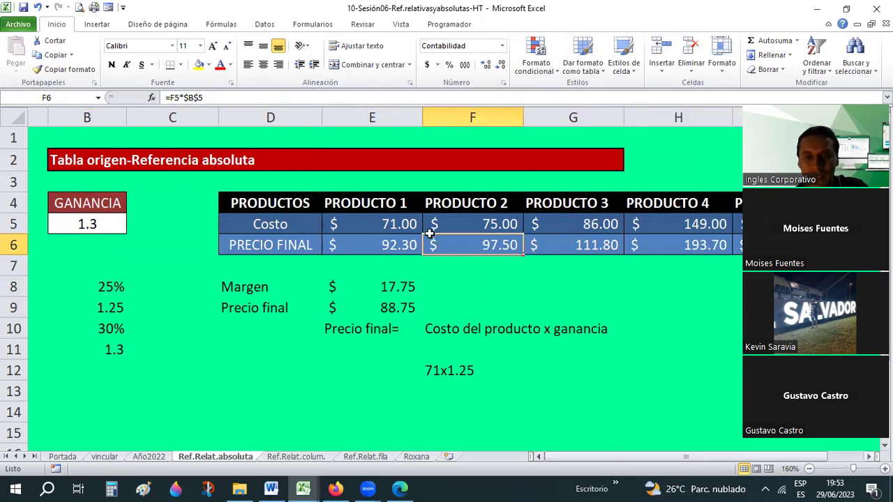
{"action": "key", "text": "Right"}
{"action": "scroll", "coordinate": [575, 456], "scroll_direction": "right", "scroll_amount": 1}
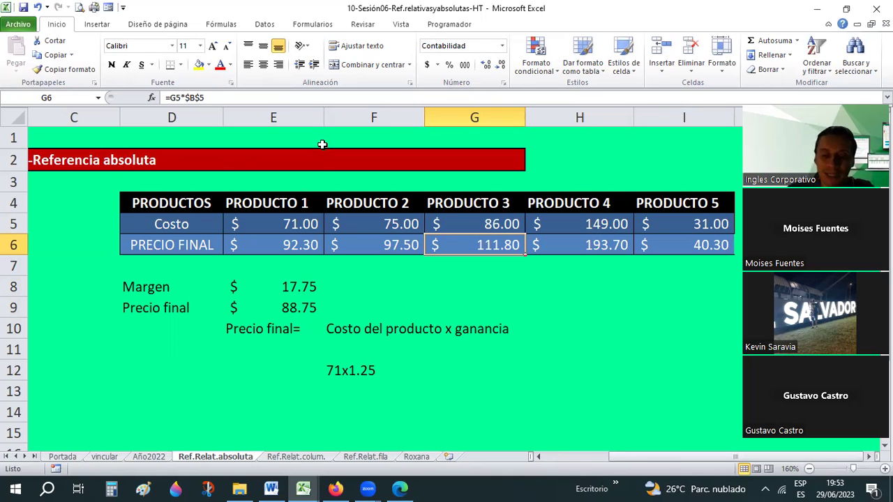
{"action": "left_click", "coordinate": [312, 175]}
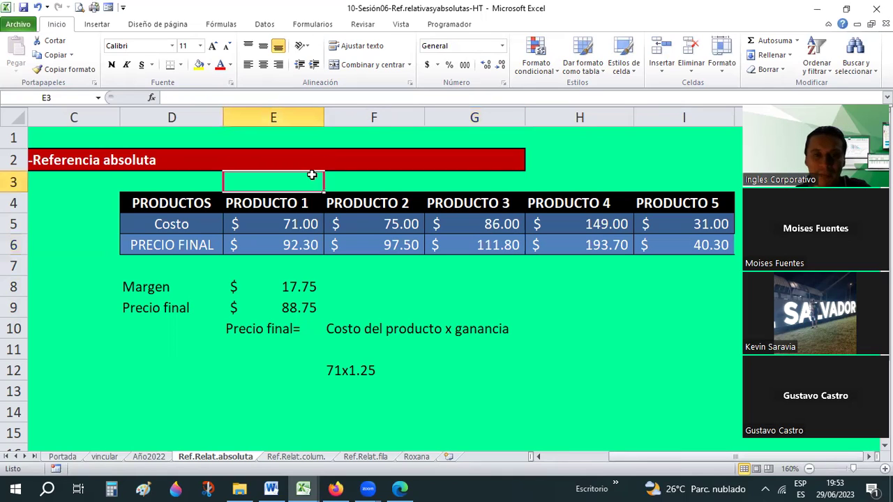
Format E3:I3 as percentages and enter 25, 10, 15, 20 and 35 for the five products
{"action": "left_click", "coordinate": [719, 177], "text": "shift"}
{"action": "left_click_drag", "start_coordinate": [719, 176], "coordinate": [719, 176]}
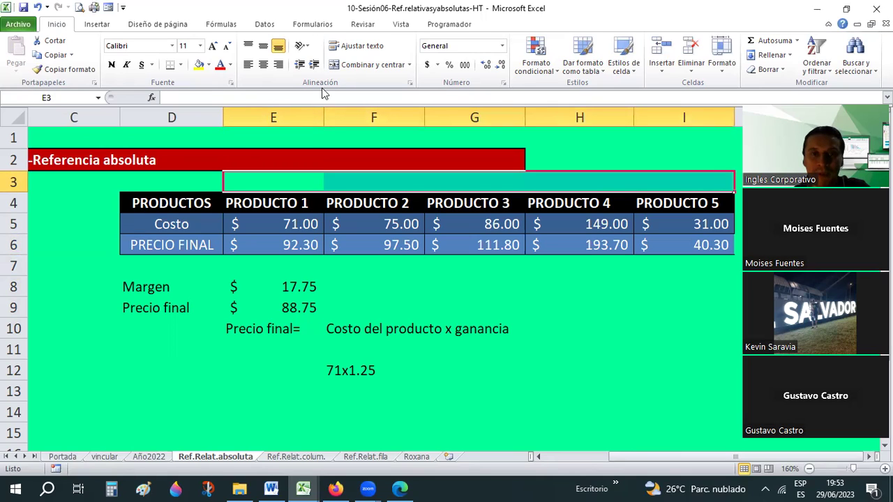
{"action": "left_click", "coordinate": [450, 67]}
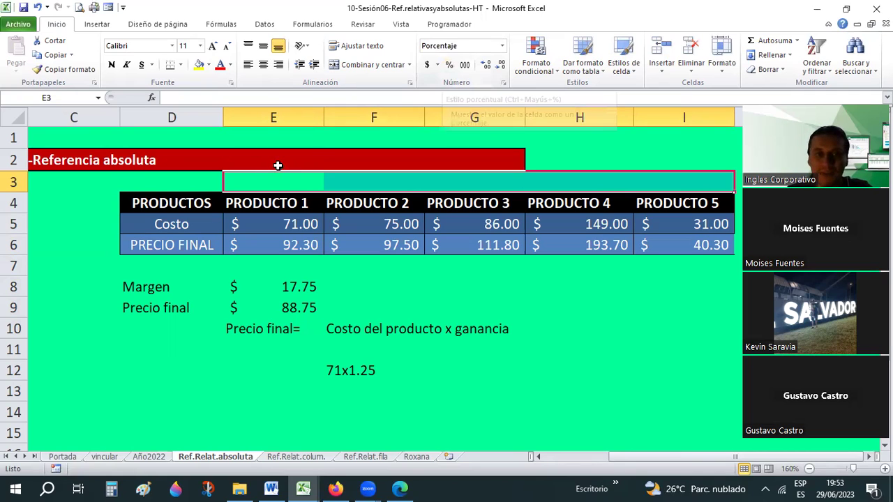
{"action": "type", "text": "25"}
{"action": "key", "text": "Right"}
{"action": "type", "text": "10"}
{"action": "key", "text": "Right"}
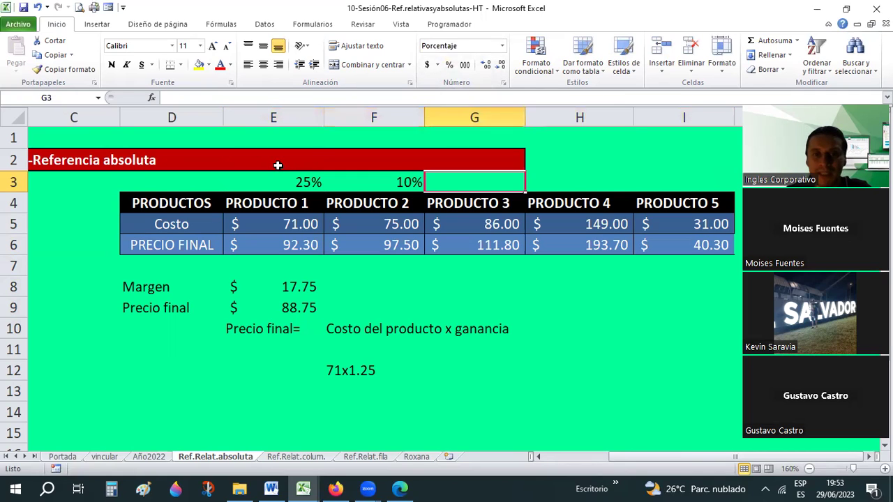
{"action": "type", "text": "15"}
{"action": "key", "text": "Right"}
{"action": "type", "text": "20"}
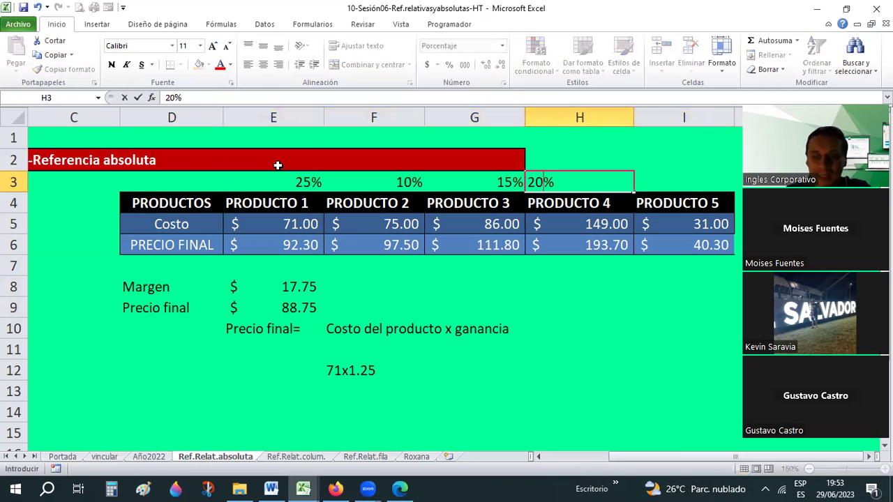
{"action": "key", "text": "Right"}
{"action": "type", "text": "35"}
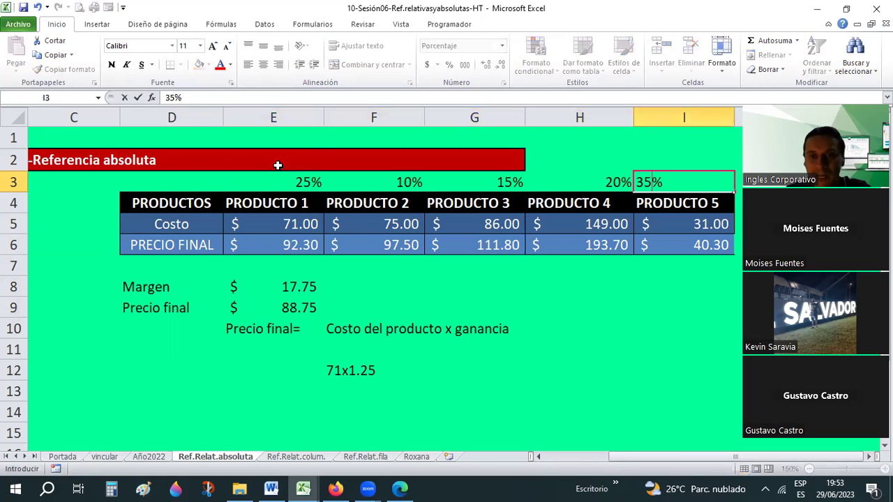
{"action": "key", "text": "Down"}
{"action": "key", "text": "Down"}
{"action": "key", "text": "Down"}
Start a formula in E7 from Product 1's cost, then cancel it
{"action": "key", "text": "Left"}
{"action": "key", "text": "Left"}
{"action": "key", "text": "Left"}
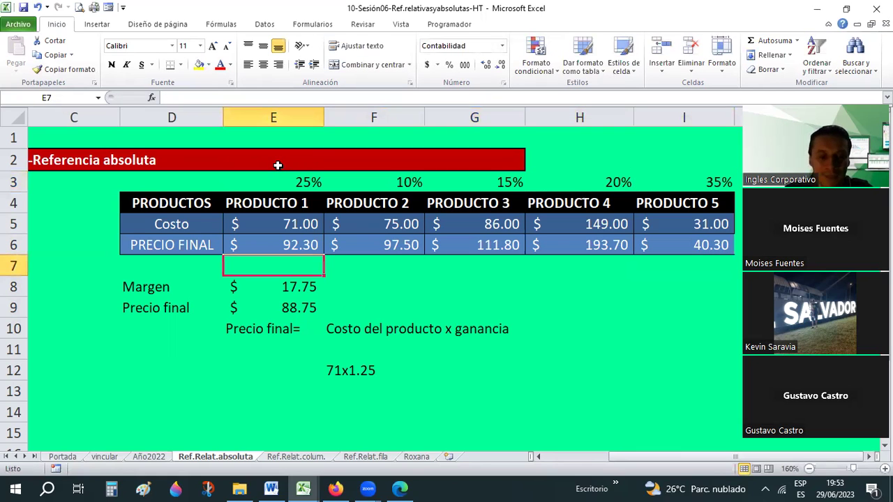
{"action": "type", "text": "="}
{"action": "key", "text": "Up"}
{"action": "key", "text": "Up"}
{"action": "type", "text": "*"}
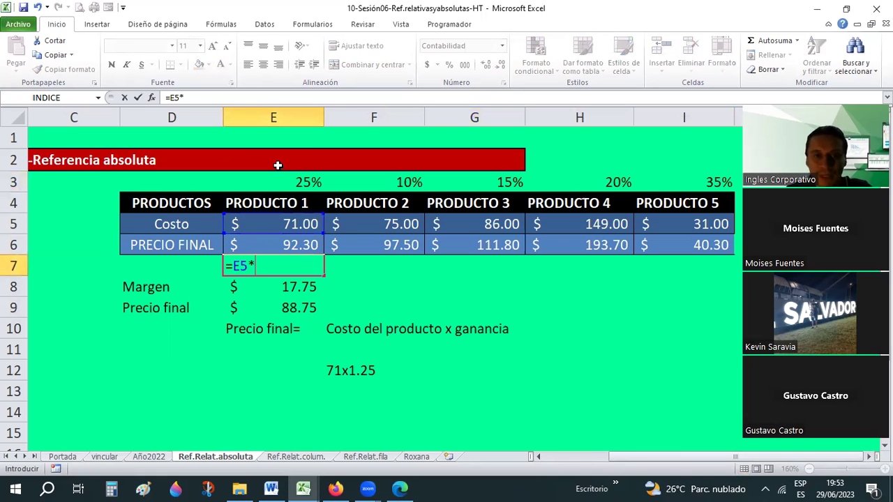
{"action": "key", "text": "Escape"}
Switch the row 3 cells from percentage back to a plain number format
{"action": "key", "text": "Up"}
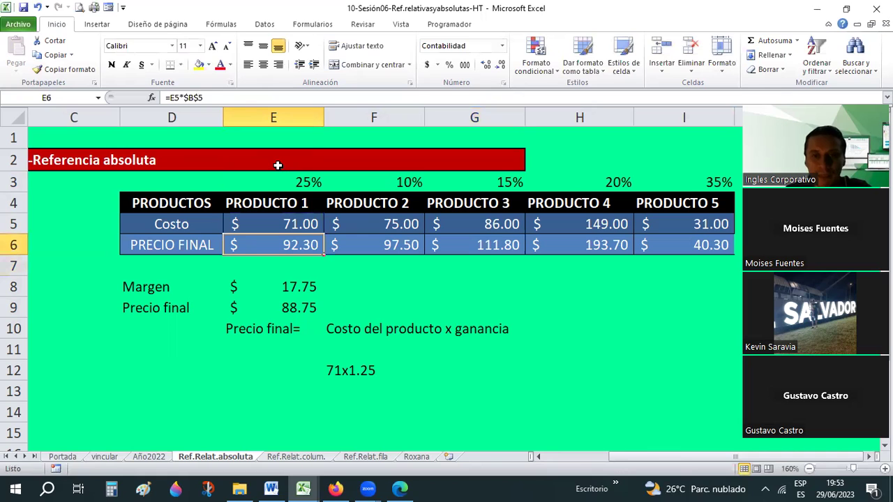
{"action": "key", "text": "Up"}
{"action": "key", "text": "Up"}
{"action": "key", "text": "Up"}
{"action": "key", "text": "shift+Right"}
{"action": "key", "text": "shift+Right"}
{"action": "key", "text": "shift+Right"}
{"action": "key", "text": "shift+Right"}
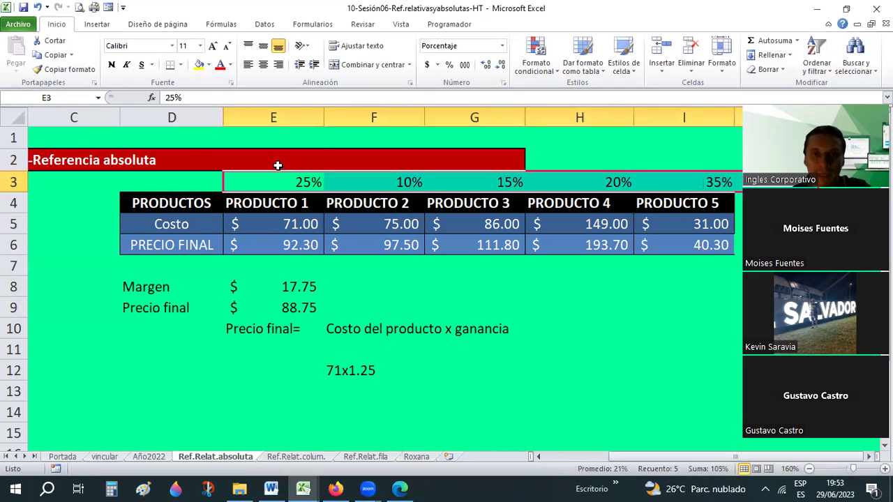
{"action": "left_click", "coordinate": [501, 45]}
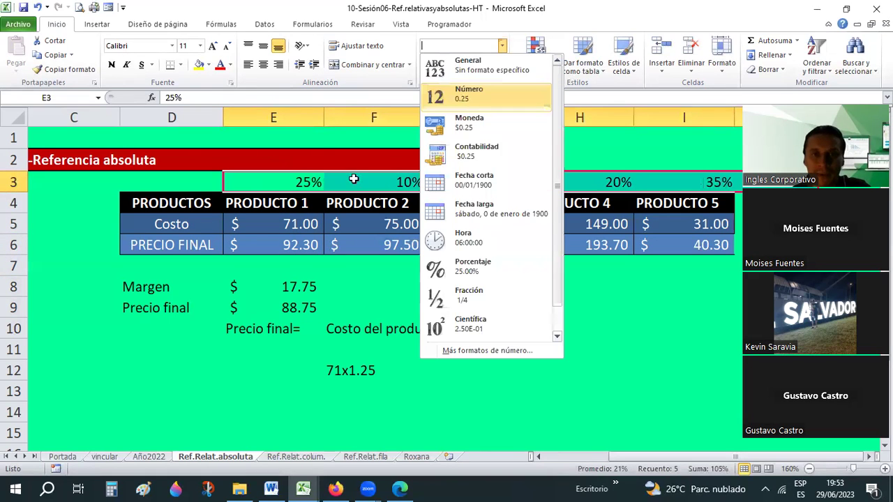
{"action": "key", "text": "Return"}
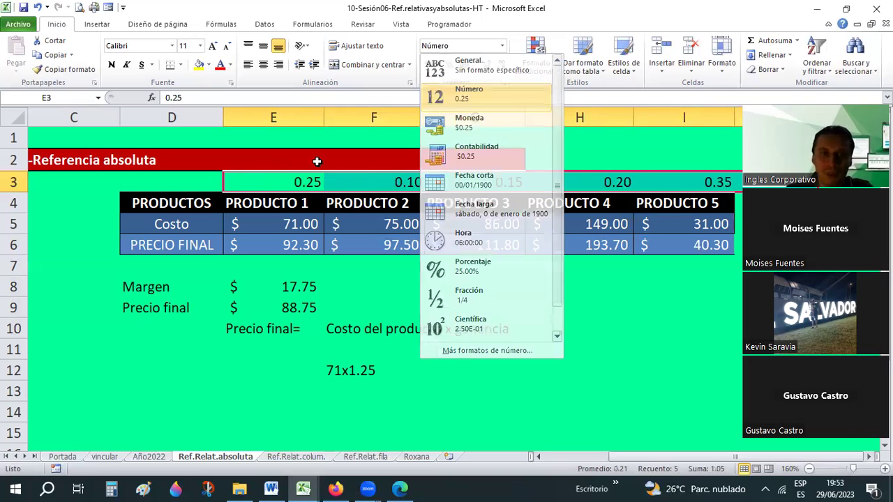
Enter the multipliers 1.25, 1.10, 1.15, 1.20 and 1.35 across E3:I3
{"action": "type", "text": "1.25"}
{"action": "key", "text": "Tab"}
{"action": "type", "text": "1.10"}
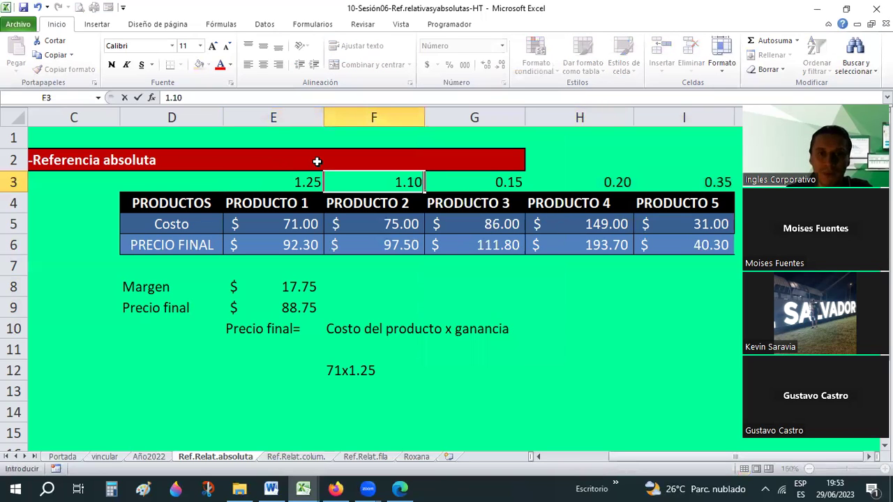
{"action": "key", "text": "Tab"}
{"action": "type", "text": "1.15"}
{"action": "key", "text": "Tab"}
{"action": "type", "text": "1"}
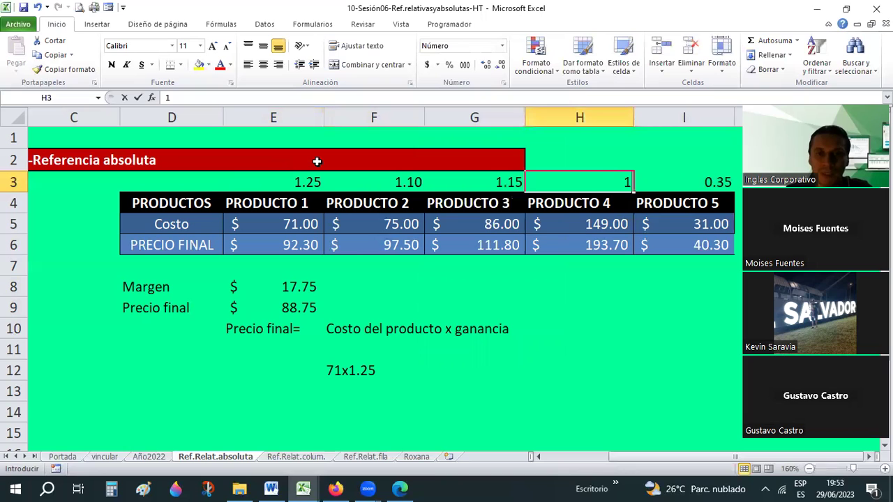
{"action": "type", "text": ".2"}
{"action": "key", "text": "Tab"}
{"action": "type", "text": "1.35"}
{"action": "key", "text": "Return"}
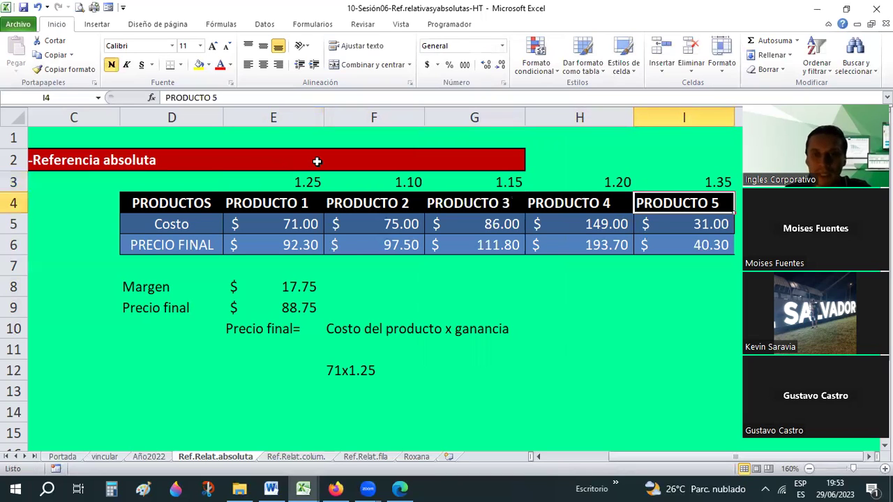
Enter =E5*E3 in E7, giving $88.75 for Producto 1
{"action": "key", "text": "Down"}
{"action": "key", "text": "Down"}
{"action": "key", "text": "Down"}
{"action": "key", "text": "Left"}
{"action": "key", "text": "Left"}
{"action": "key", "text": "Left"}
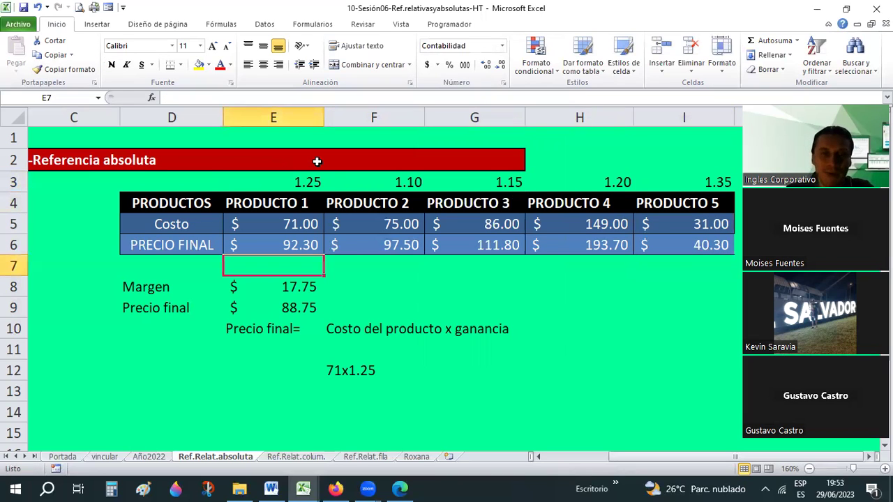
{"action": "type", "text": "="}
{"action": "key", "text": "Up"}
{"action": "key", "text": "Up"}
{"action": "type", "text": "*"}
{"action": "key", "text": "Up"}
{"action": "key", "text": "Up"}
{"action": "key", "text": "Up"}
{"action": "key", "text": "Return"}
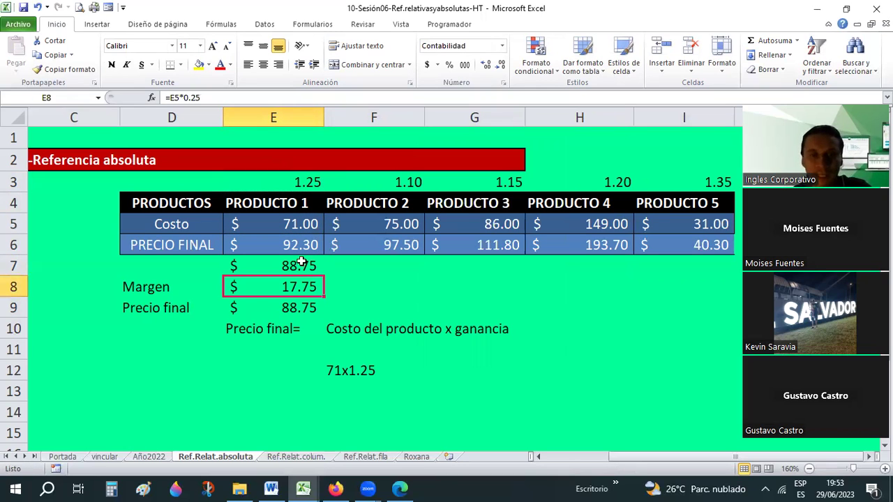
Fill E7's =E5*E3 formula across to I7
{"action": "left_click", "coordinate": [295, 269]}
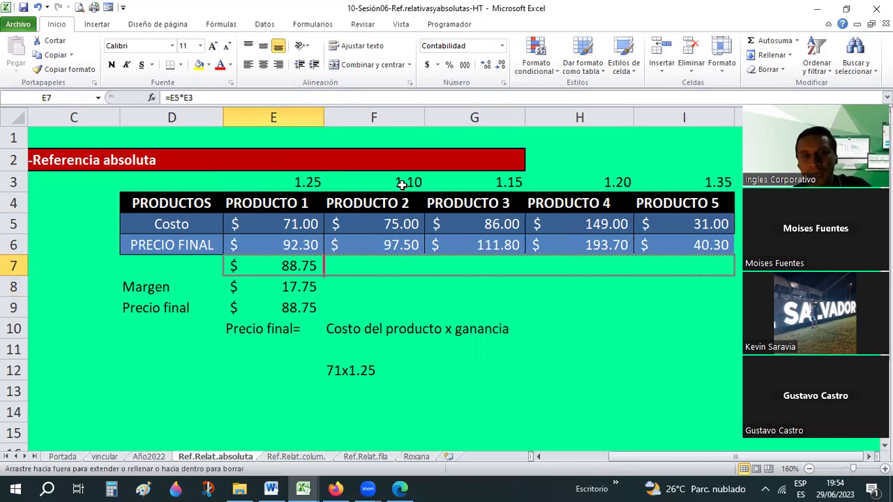
{"action": "left_click_drag", "start_coordinate": [704, 275], "coordinate": [703, 272]}
{"action": "left_click", "coordinate": [304, 263]}
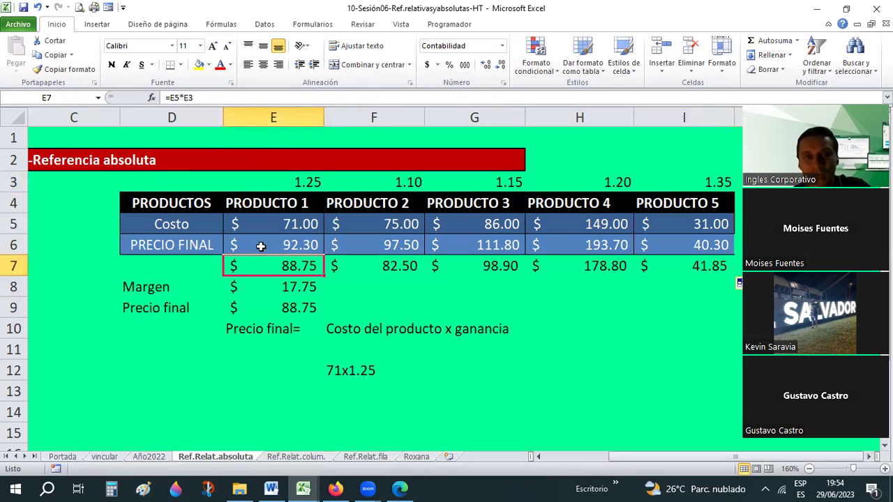
Verify the copied row 7 formulas reference each product's cost and row 3 multiplier
{"action": "left_click", "coordinate": [352, 220]}
{"action": "left_click", "coordinate": [307, 183]}
{"action": "left_click", "coordinate": [417, 181]}
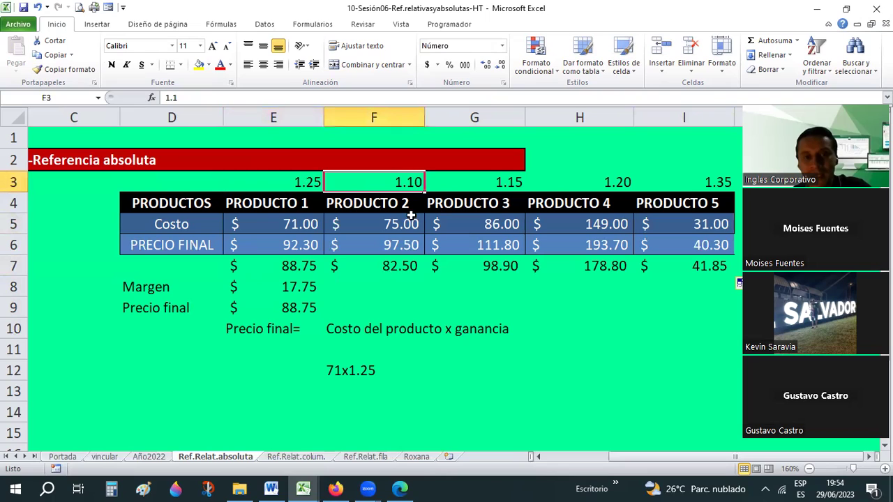
{"action": "left_click", "coordinate": [514, 267]}
{"action": "left_click", "coordinate": [519, 182]}
{"action": "left_click", "coordinate": [611, 185]}
{"action": "key", "text": "Right"}
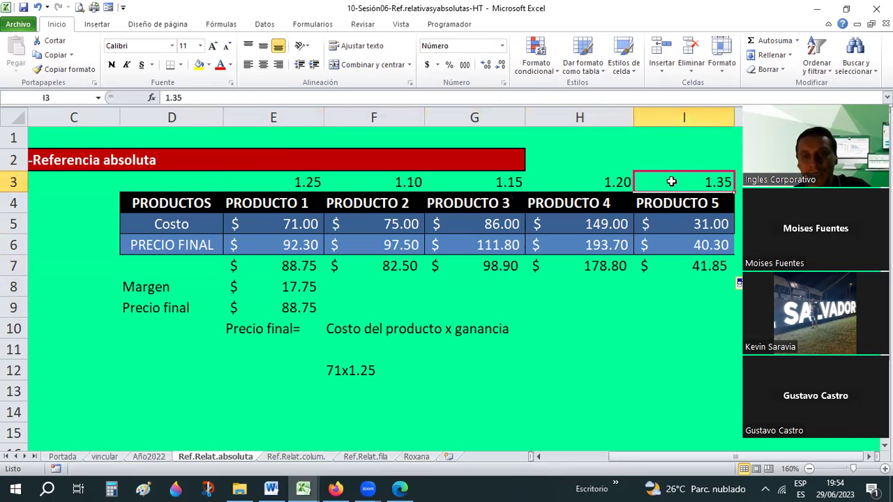
{"action": "key", "text": "Down"}
{"action": "key", "text": "Down"}
{"action": "key", "text": "Down"}
{"action": "key", "text": "Up"}
{"action": "key", "text": "Up"}
{"action": "key", "text": "Up"}
{"action": "key", "text": "Left"}
{"action": "key", "text": "Left"}
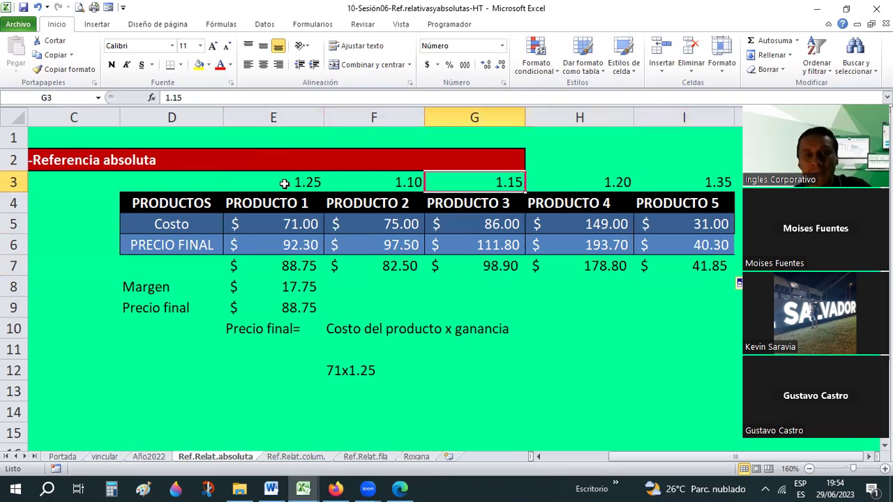
Centre the multipliers in E3:I3 and review E6's final price formula
{"action": "left_click_drag", "start_coordinate": [284, 183], "coordinate": [659, 183]}
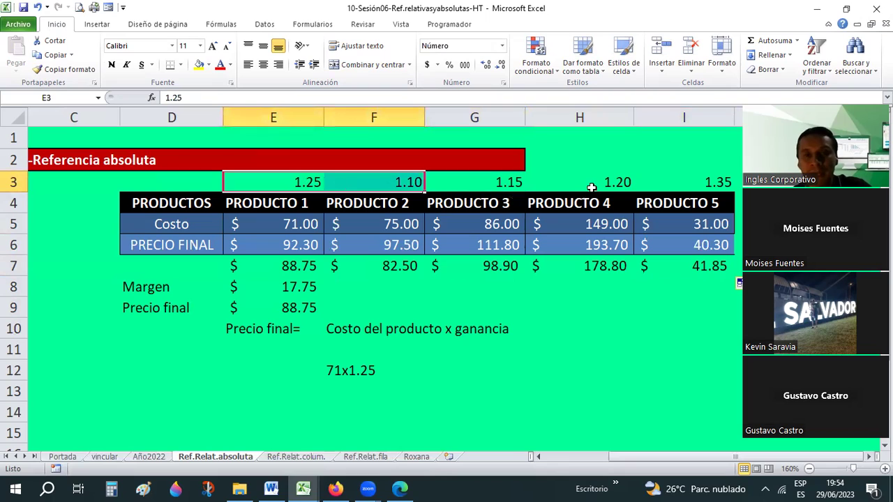
{"action": "left_click", "coordinate": [261, 47]}
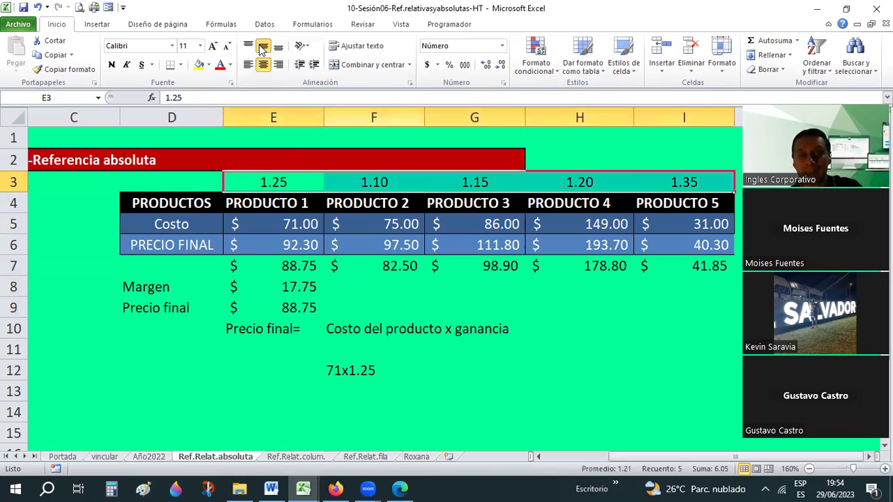
{"action": "left_click", "coordinate": [298, 241]}
{"action": "left_click", "coordinate": [563, 457]}
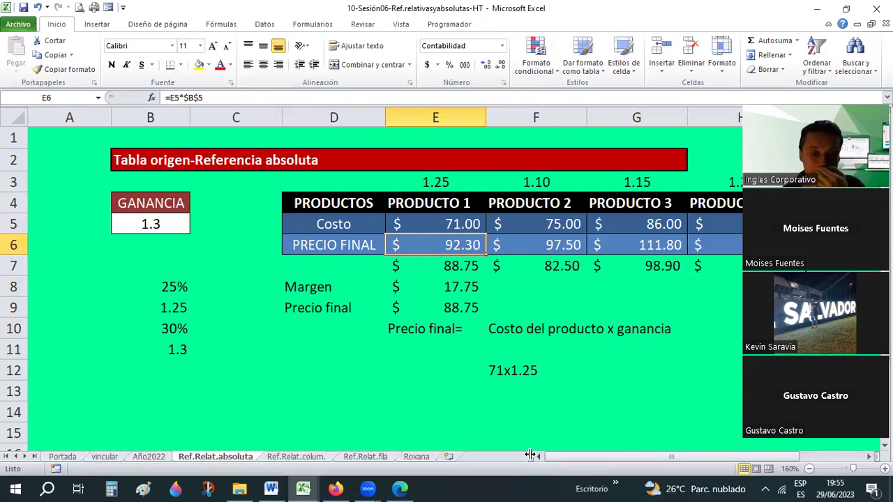
Switch to the Ref.Relat.colum. sheet with its price, quantity and Ventas mensuales tables
{"action": "left_click", "coordinate": [296, 456]}
Review the unit prices, Marzo quantities and Ventas mensuales cells for Producto 1
{"action": "left_click", "coordinate": [418, 306]}
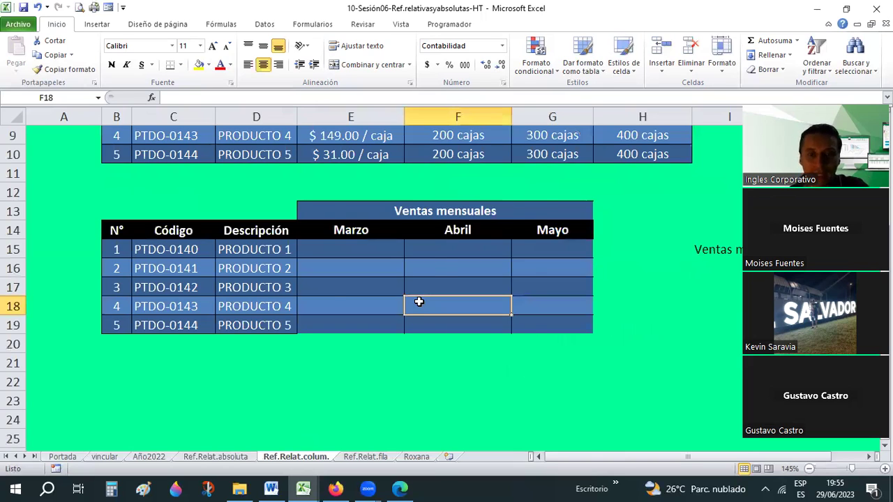
{"action": "scroll", "coordinate": [419, 302], "scroll_direction": "up", "scroll_amount": 2}
{"action": "scroll", "coordinate": [418, 301], "scroll_direction": "down", "scroll_amount": 1}
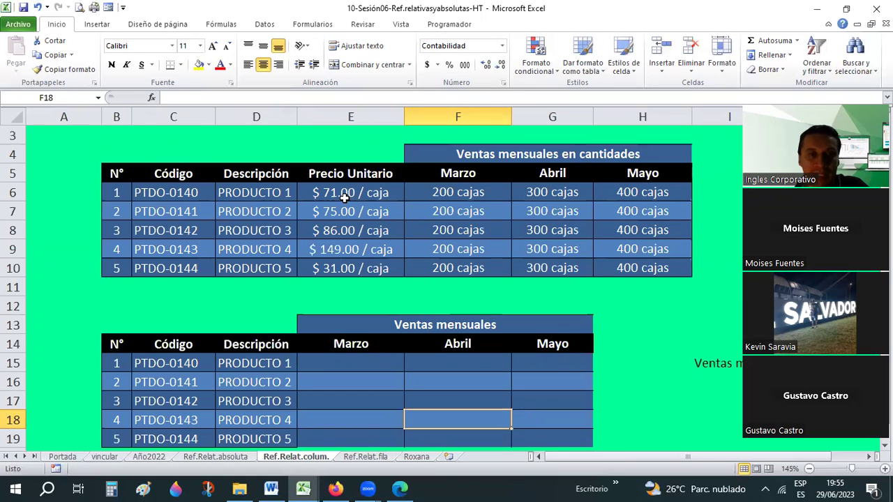
{"action": "left_click", "coordinate": [344, 198]}
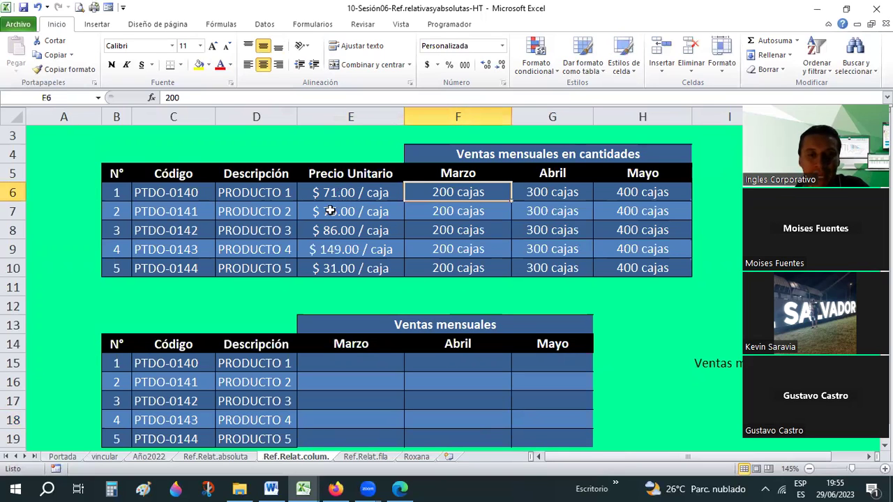
{"action": "key", "text": "Left"}
{"action": "scroll", "coordinate": [345, 295], "scroll_direction": "down", "scroll_amount": 1}
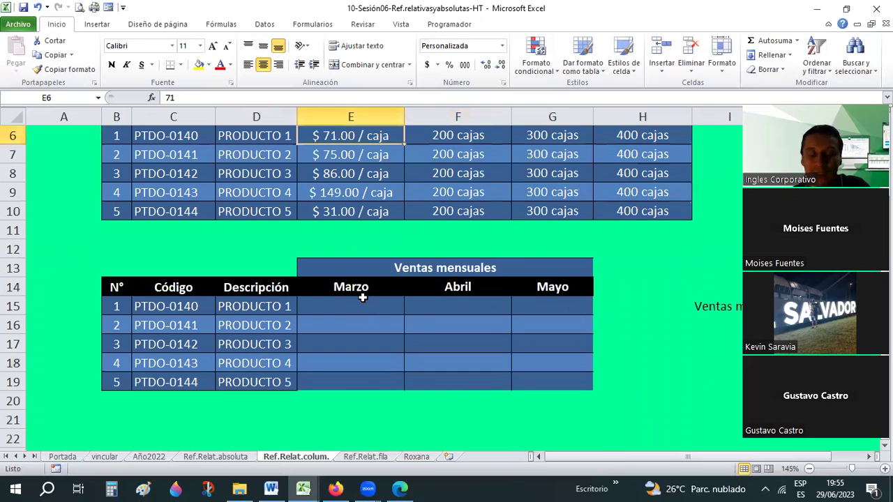
{"action": "left_click", "coordinate": [362, 298]}
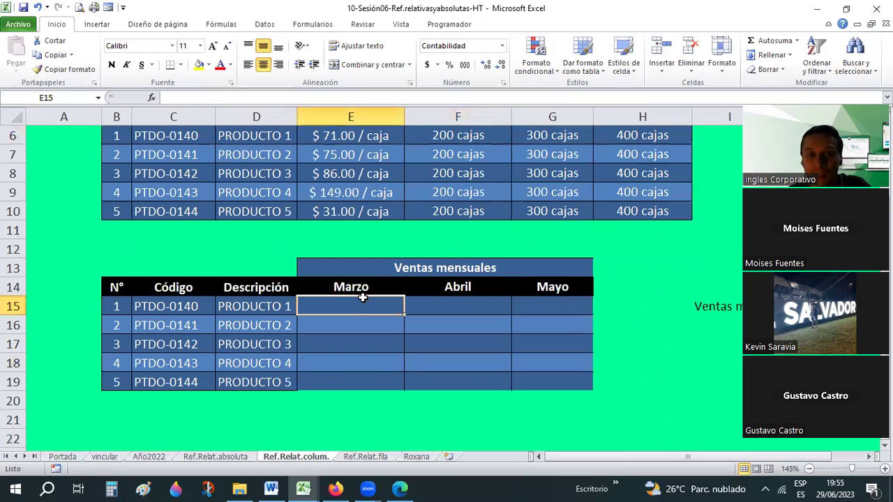
{"action": "scroll", "coordinate": [480, 178], "scroll_direction": "up", "scroll_amount": 1}
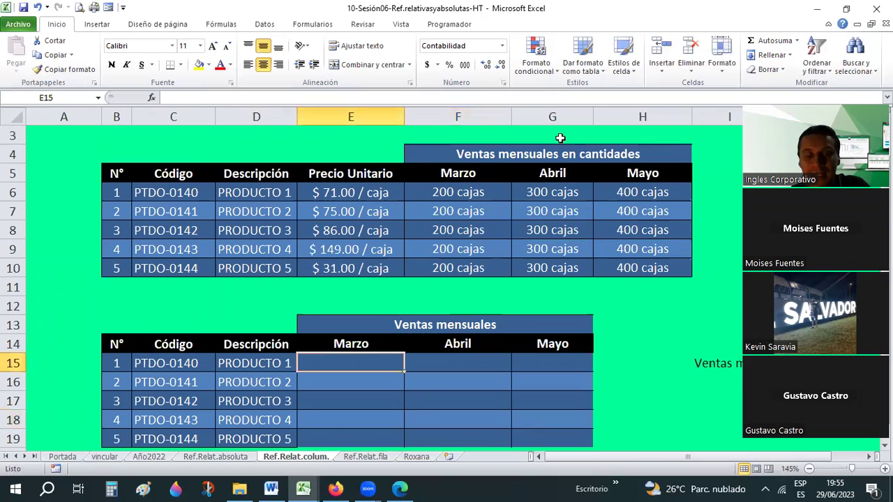
{"action": "left_click", "coordinate": [425, 192]}
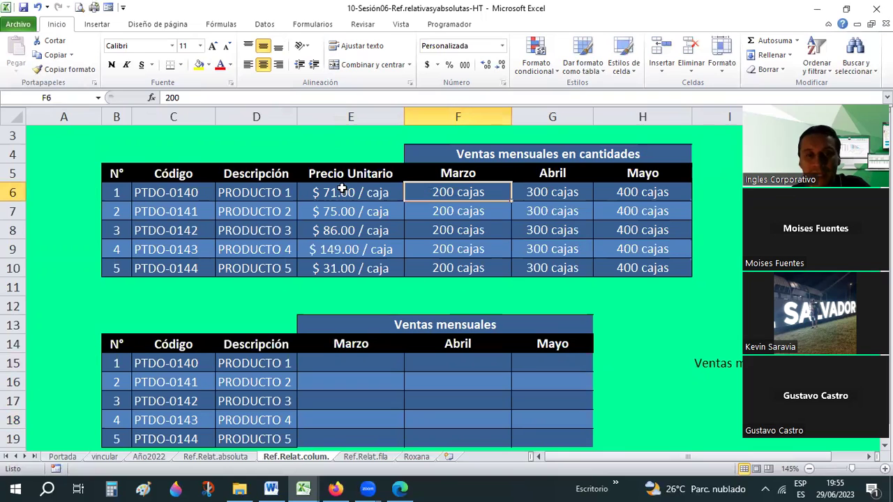
{"action": "key", "text": "Left"}
{"action": "key", "text": "Right"}
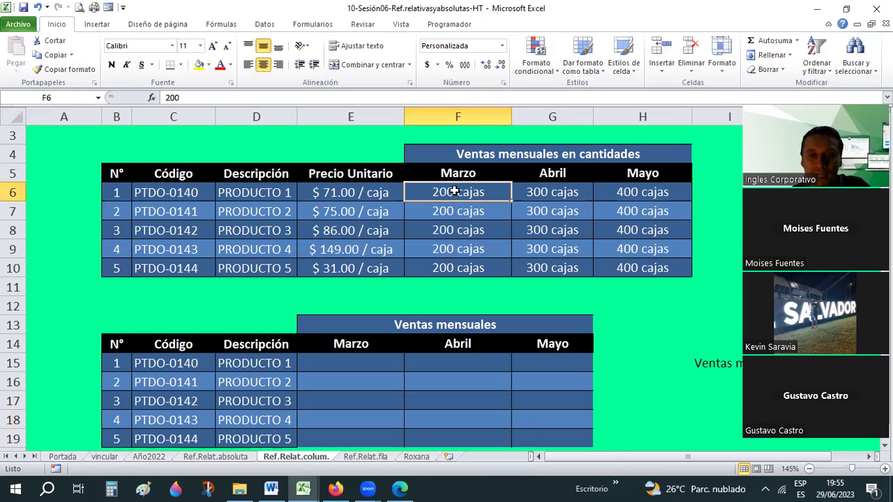
{"action": "key", "text": "Left"}
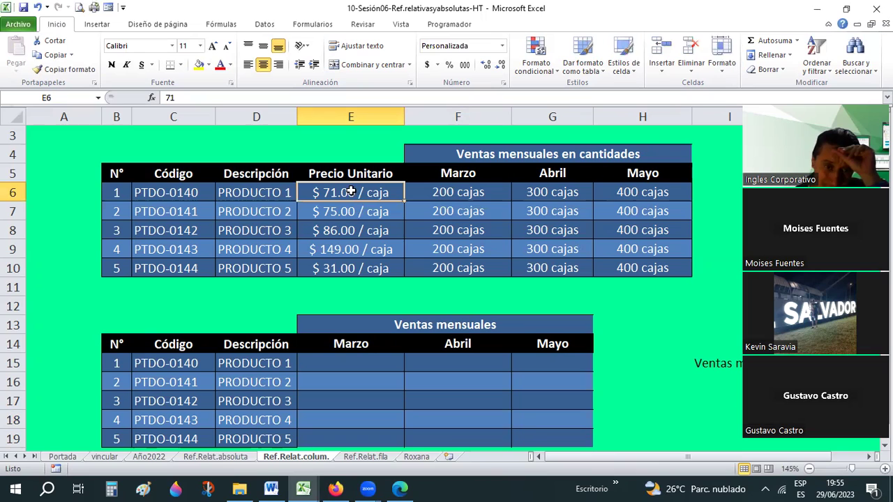
{"action": "left_click", "coordinate": [335, 230]}
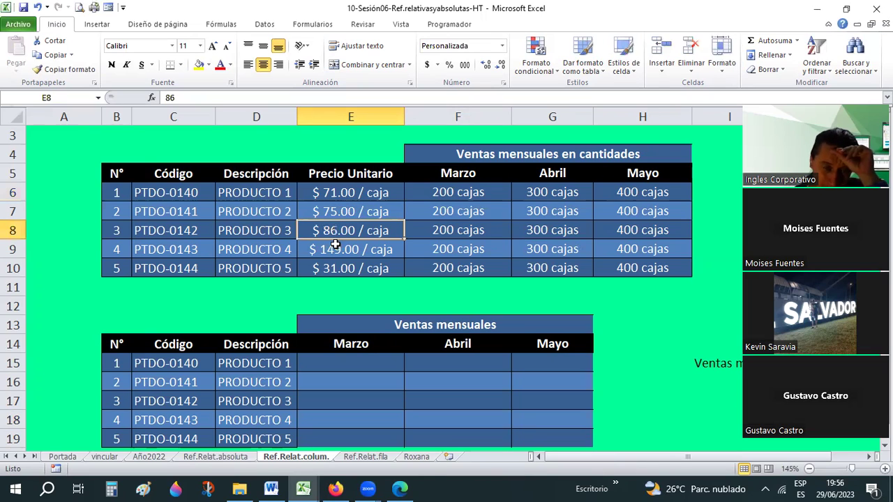
{"action": "left_click", "coordinate": [336, 245]}
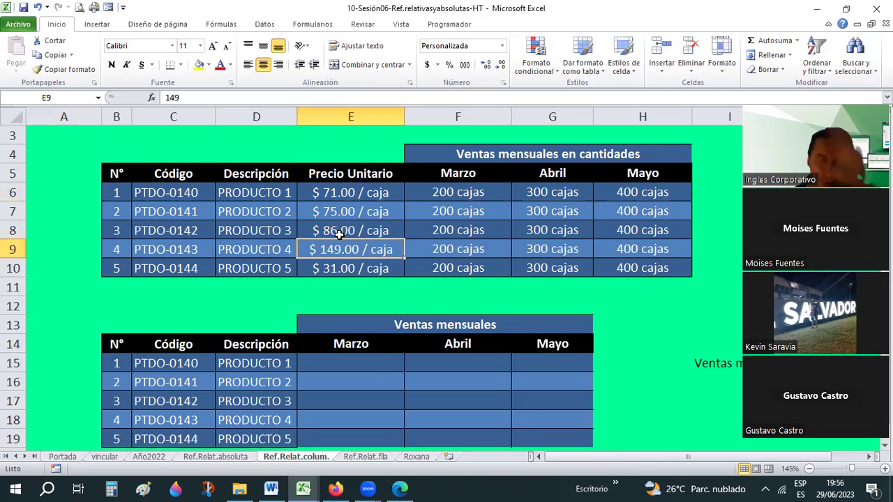
Begin the formula =F6*E6 in E15, Producto 1's Marzo sales cell
{"action": "left_click", "coordinate": [374, 359]}
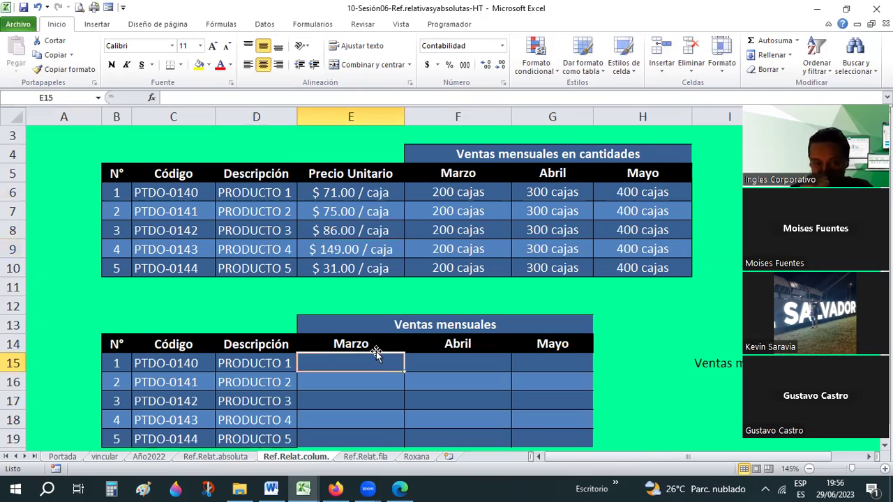
{"action": "type", "text": "="}
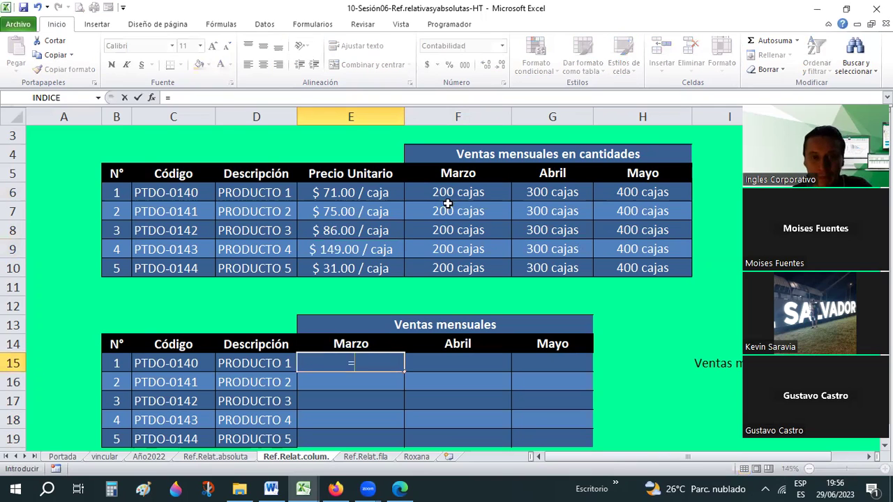
{"action": "left_click", "coordinate": [456, 189]}
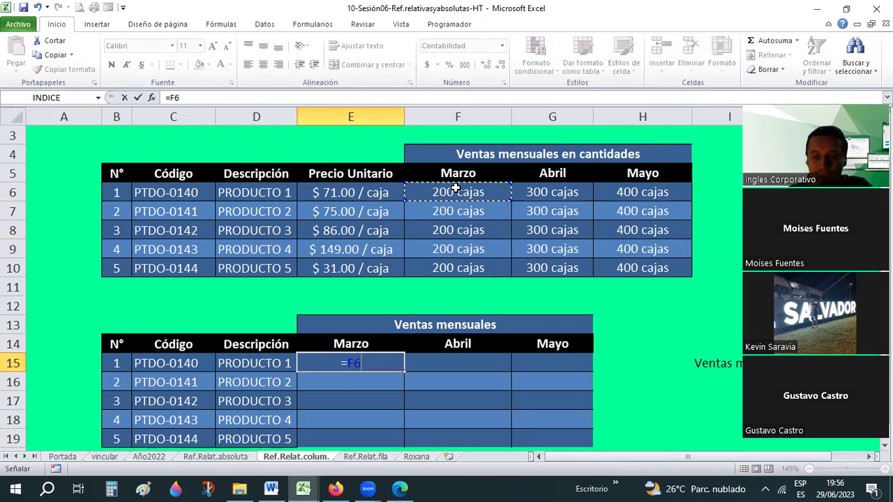
{"action": "type", "text": "*"}
{"action": "left_click", "coordinate": [319, 193]}
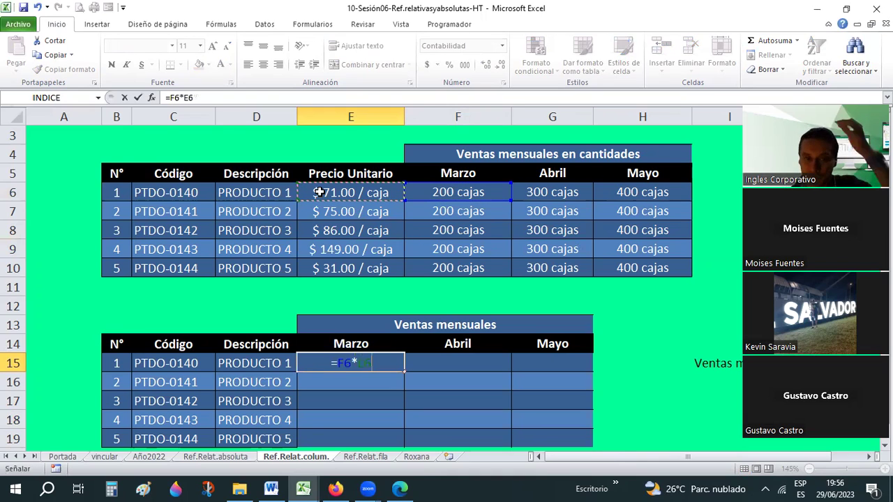
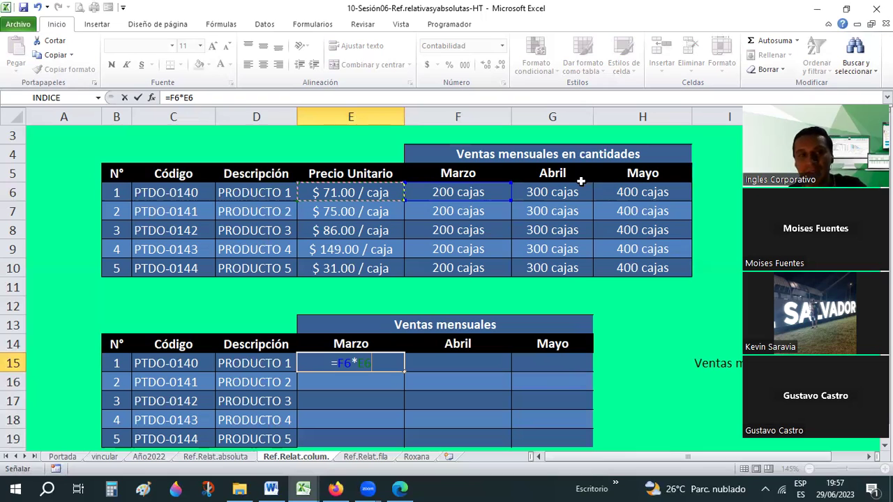
Lock column F in E15's formula so it reads =$F6*E6
{"action": "left_click", "coordinate": [337, 363]}
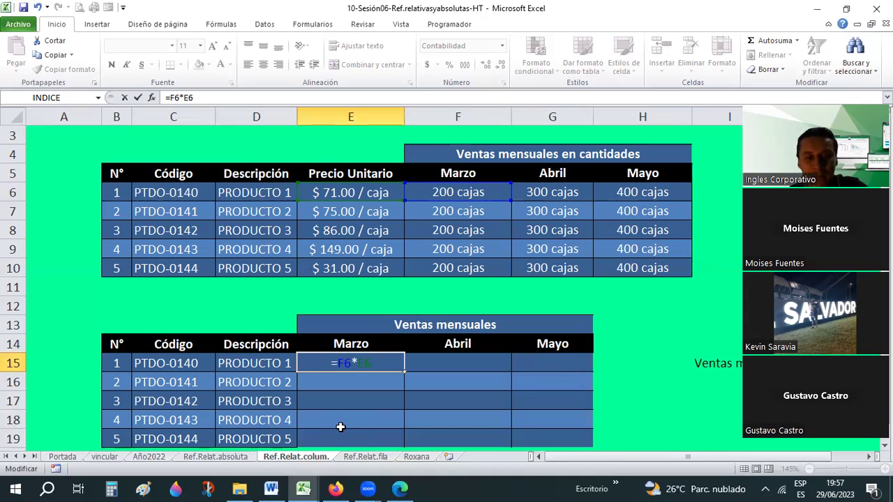
{"action": "type", "text": "$"}
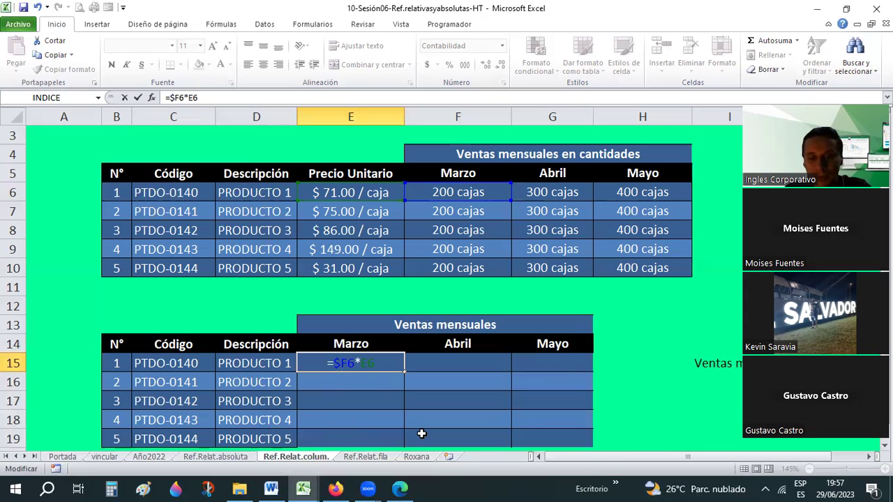
{"action": "key", "text": "Return"}
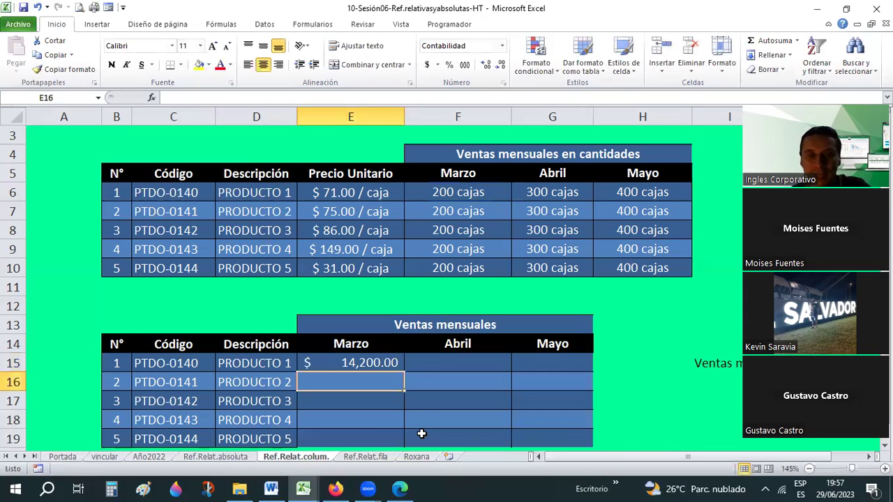
{"action": "key", "text": "Up"}
Fill E15 right to G15, giving $ 40,000.00 and $ 60,000.00
{"action": "left_click", "coordinate": [362, 196]}
{"action": "left_click", "coordinate": [444, 190]}
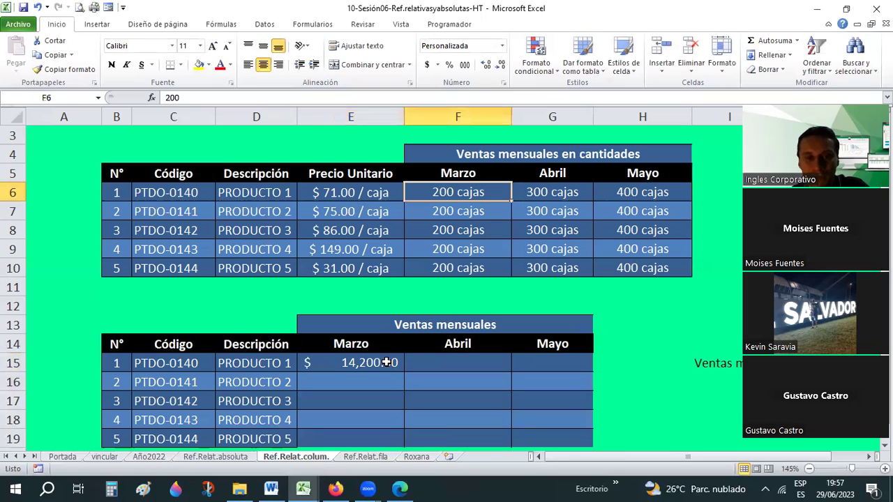
{"action": "left_click", "coordinate": [386, 363]}
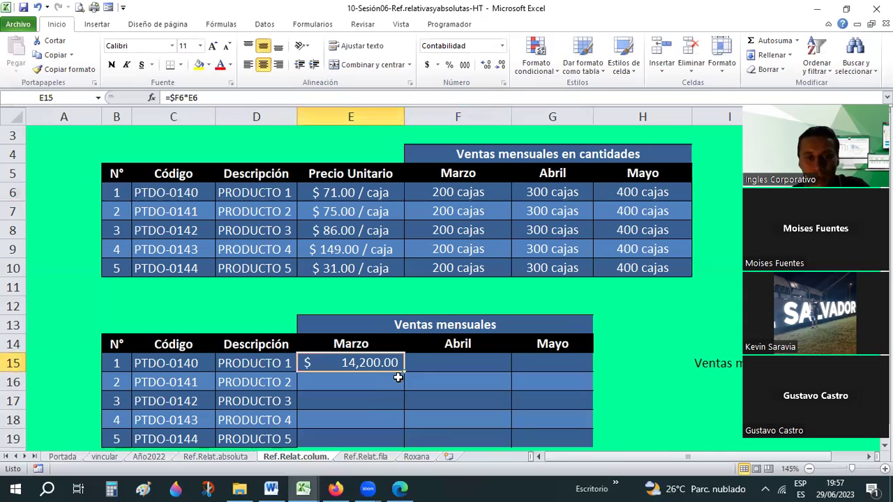
{"action": "left_click_drag", "start_coordinate": [404, 372], "coordinate": [578, 372]}
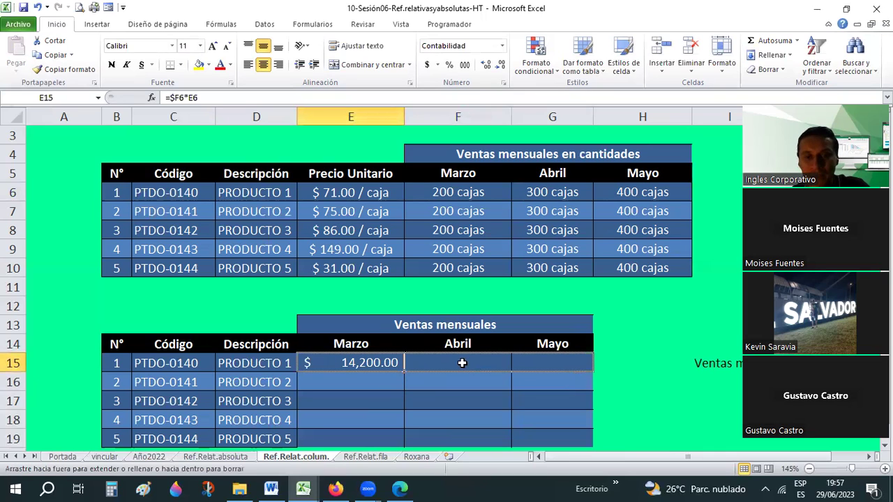
{"action": "left_click", "coordinate": [453, 364]}
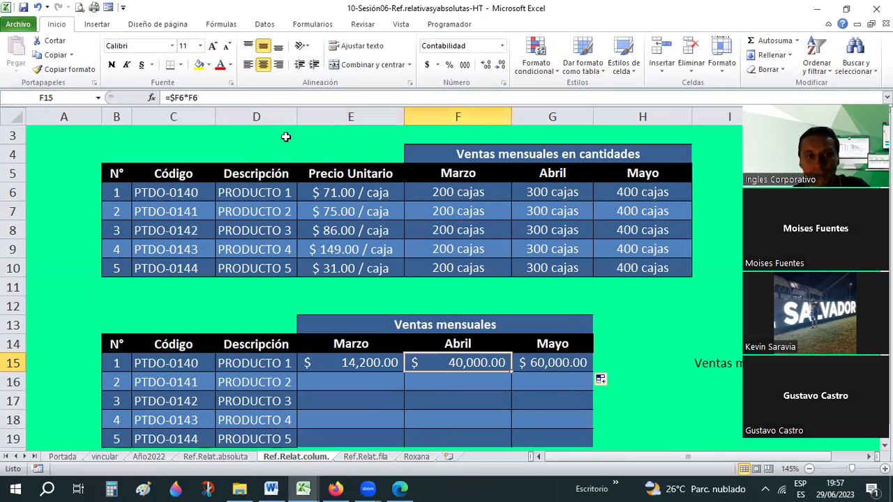
{"action": "left_click", "coordinate": [354, 357]}
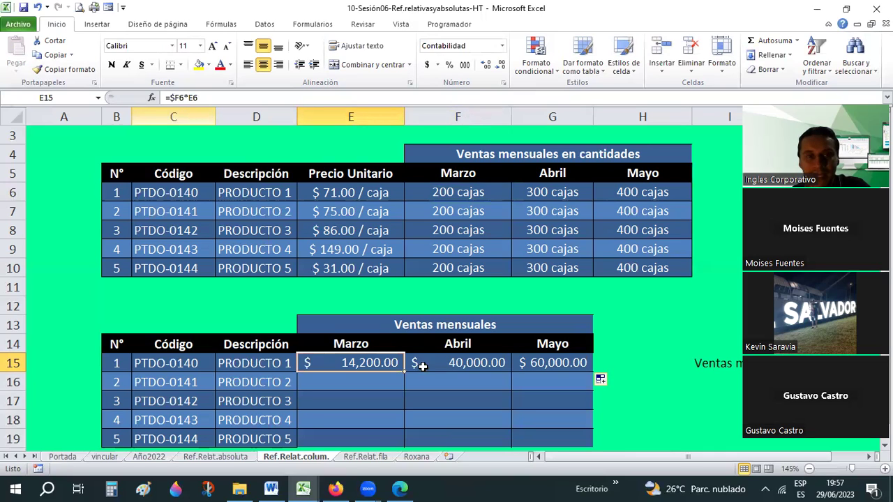
{"action": "left_click", "coordinate": [422, 364]}
{"action": "left_click", "coordinate": [335, 362]}
{"action": "left_click", "coordinate": [418, 366]}
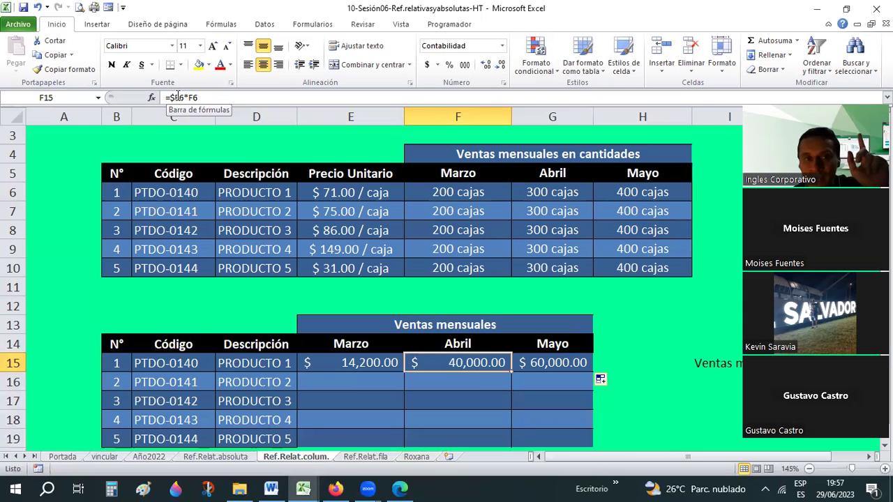
{"action": "left_click", "coordinate": [173, 97]}
{"action": "left_click_drag", "start_coordinate": [168, 97], "coordinate": [176, 98]}
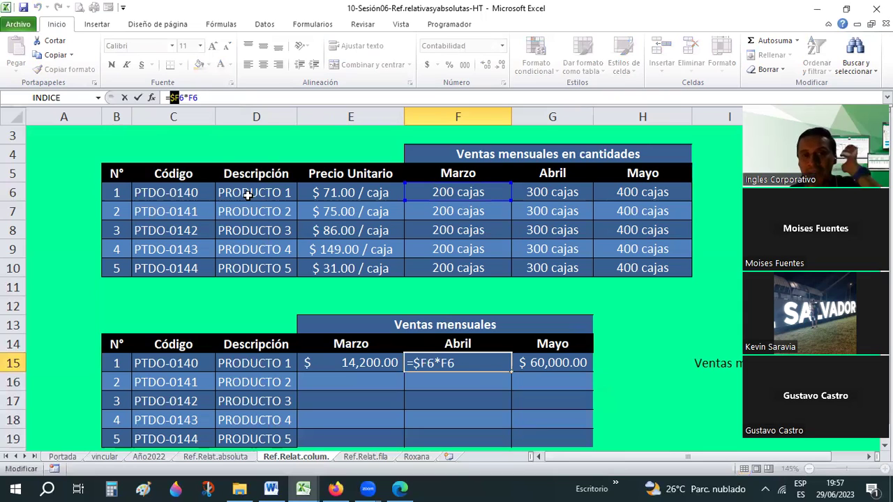
{"action": "key", "text": "ctrl+Return"}
{"action": "left_click", "coordinate": [362, 366]}
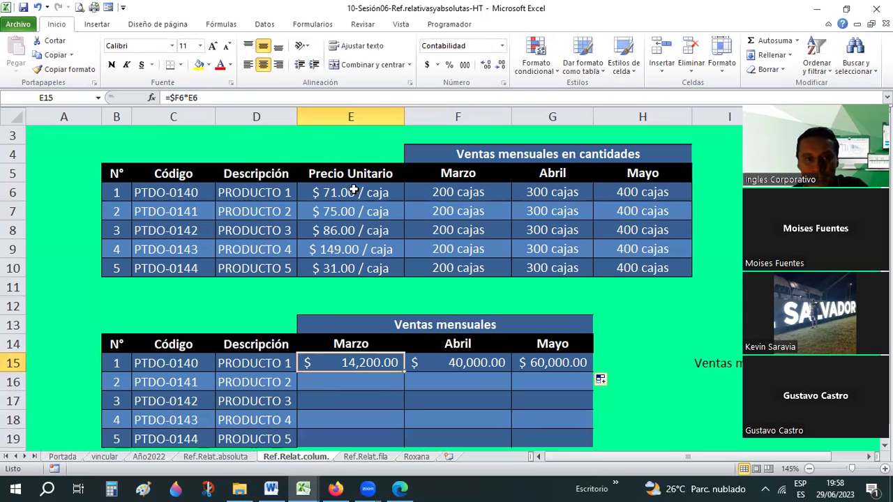
Change E15's formula to =F6*$E6, locking the unit price column
{"action": "left_click", "coordinate": [187, 98]}
{"action": "type", "text": "$"}
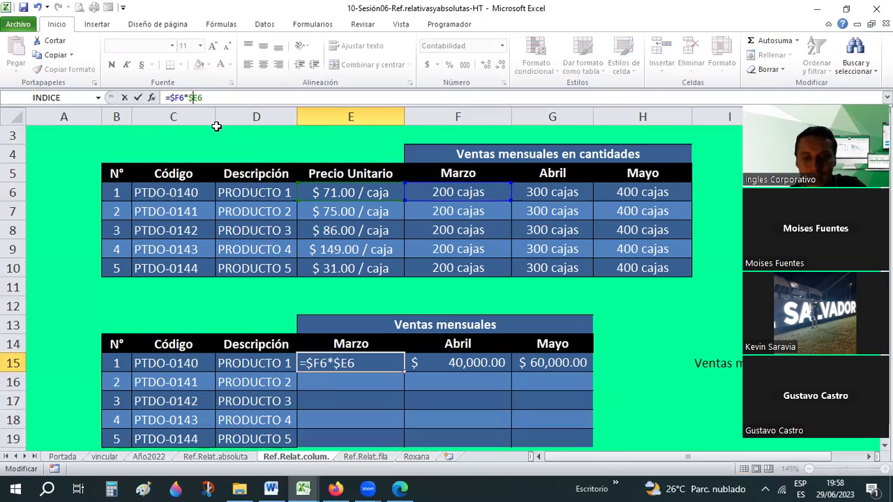
{"action": "key", "text": "Return"}
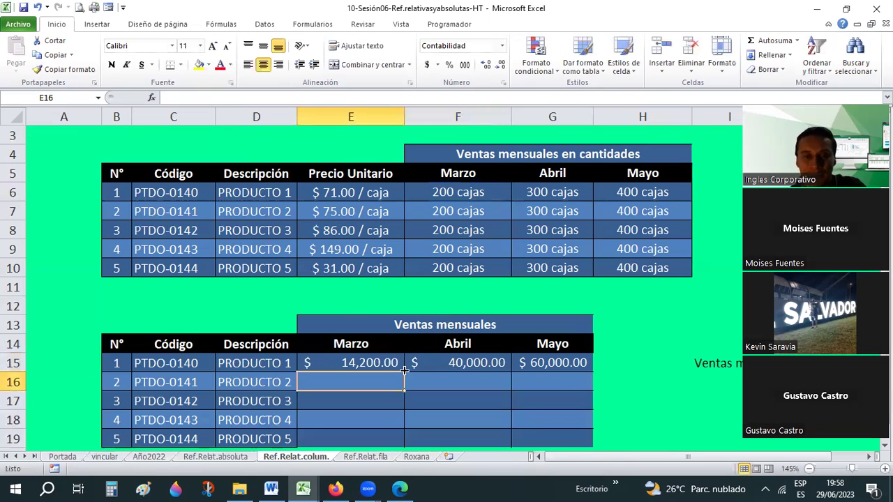
{"action": "key", "text": "Up"}
Fill E15 across to G15 ($ 21,300.00, $ 28,400.00) and select E15:G15
{"action": "left_click_drag", "start_coordinate": [407, 372], "coordinate": [583, 377]}
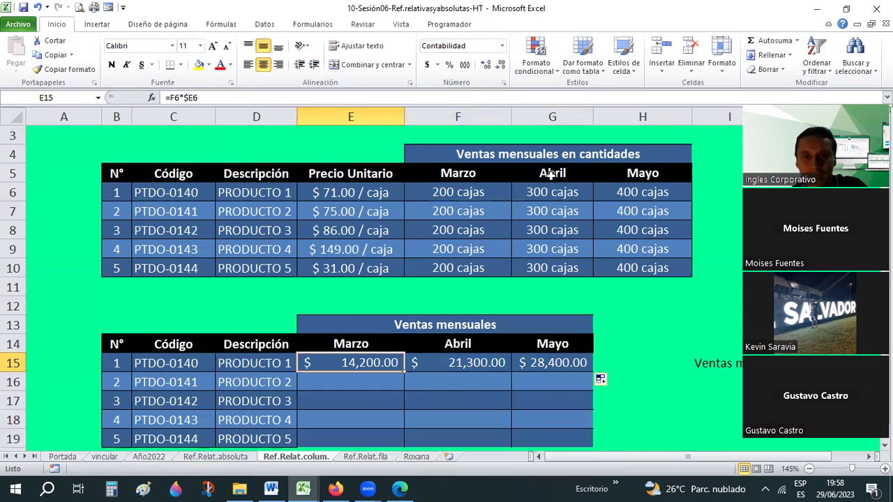
{"action": "left_click", "coordinate": [447, 364]}
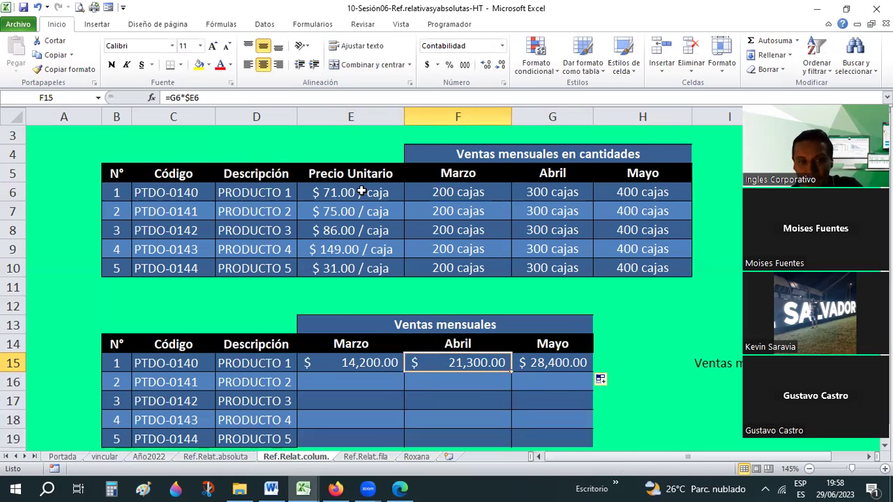
{"action": "left_click", "coordinate": [358, 194]}
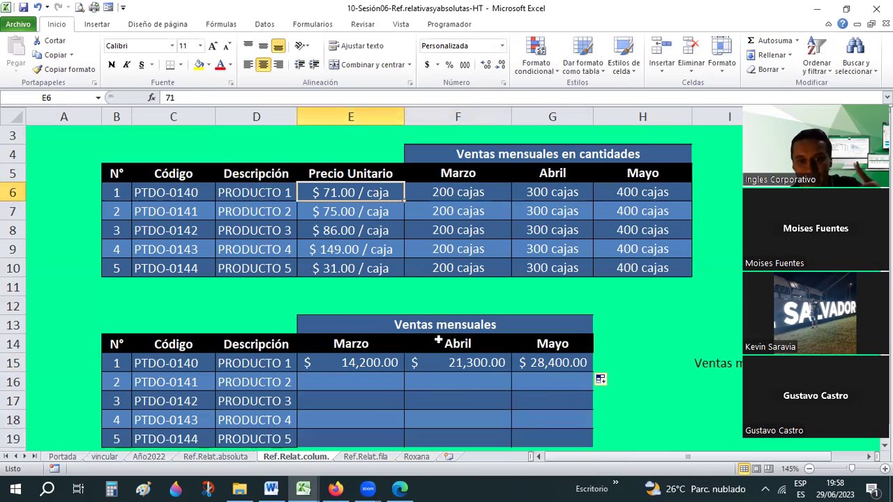
{"action": "key", "text": "ctrl+z"}
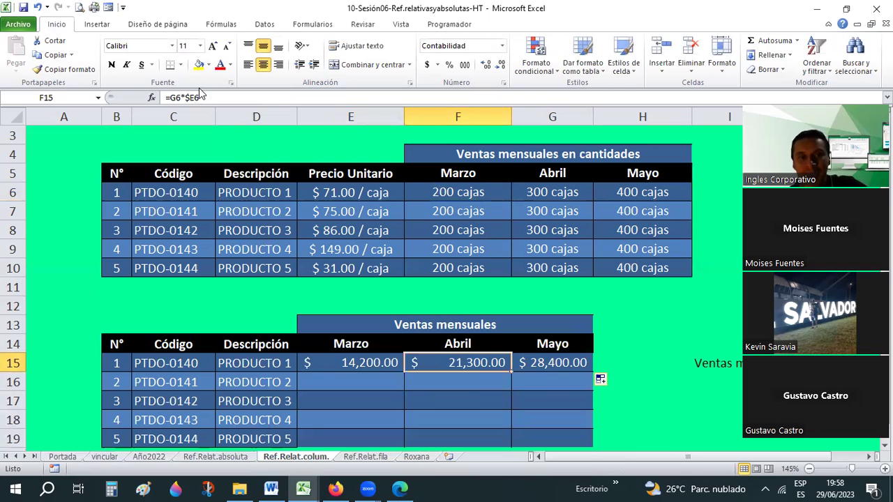
{"action": "left_click", "coordinate": [350, 361]}
{"action": "left_click", "coordinate": [544, 361], "text": "shift"}
Copy E15:G15 and paste only its formulas into E16:G19 for products 2–5
{"action": "key", "text": "ctrl+c"}
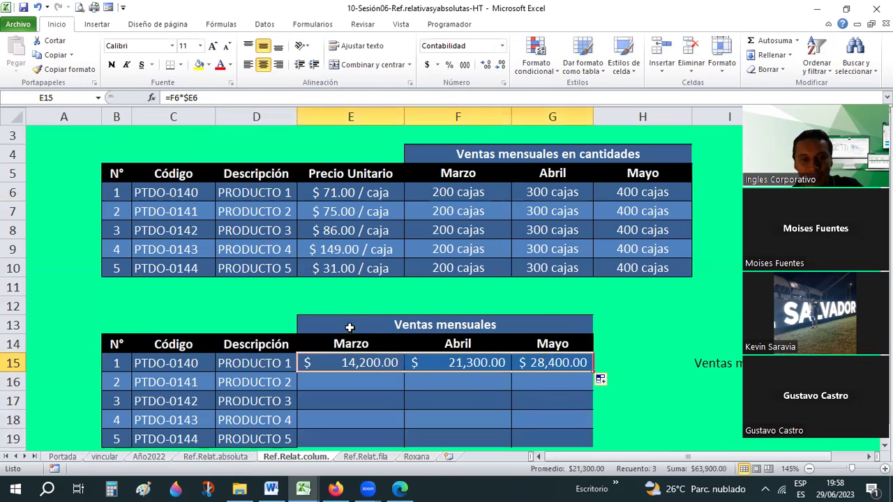
{"action": "scroll", "coordinate": [488, 342], "scroll_direction": "down", "scroll_amount": 1}
{"action": "left_click_drag", "start_coordinate": [351, 325], "coordinate": [546, 384]}
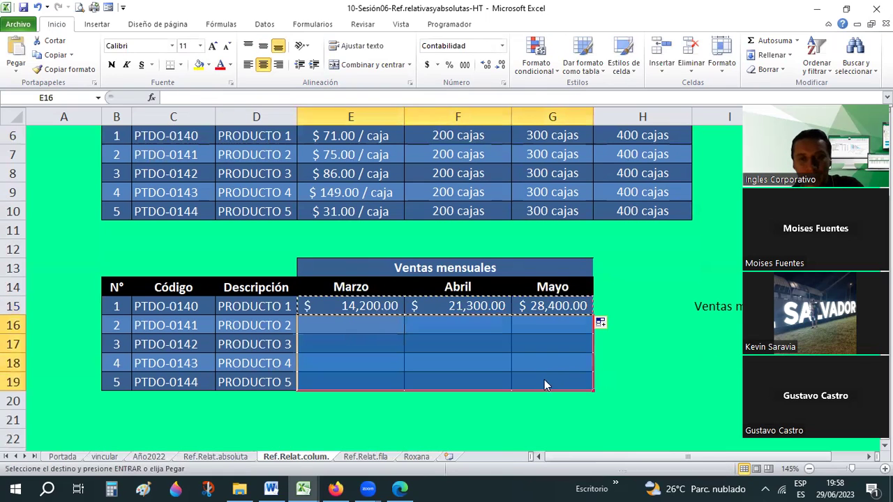
{"action": "right_click", "coordinate": [546, 384]}
{"action": "left_click", "coordinate": [612, 201]}
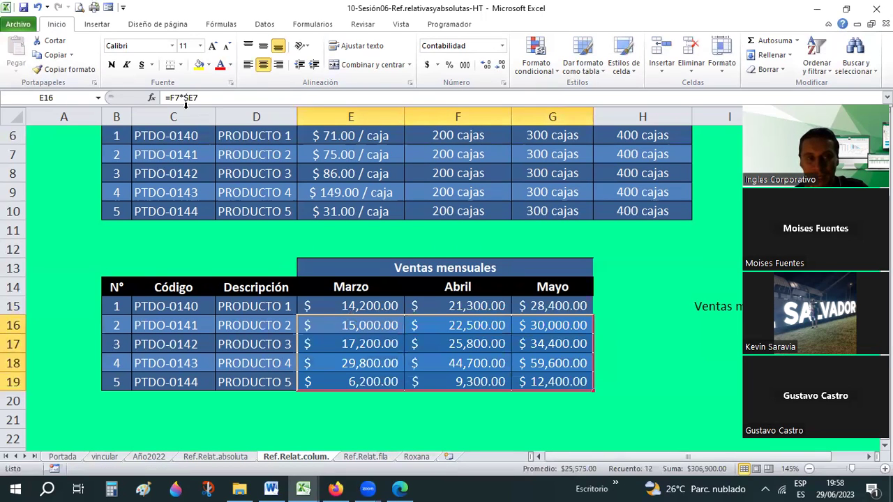
{"action": "key", "text": "Up"}
{"action": "scroll", "coordinate": [480, 213], "scroll_direction": "up", "scroll_amount": 1}
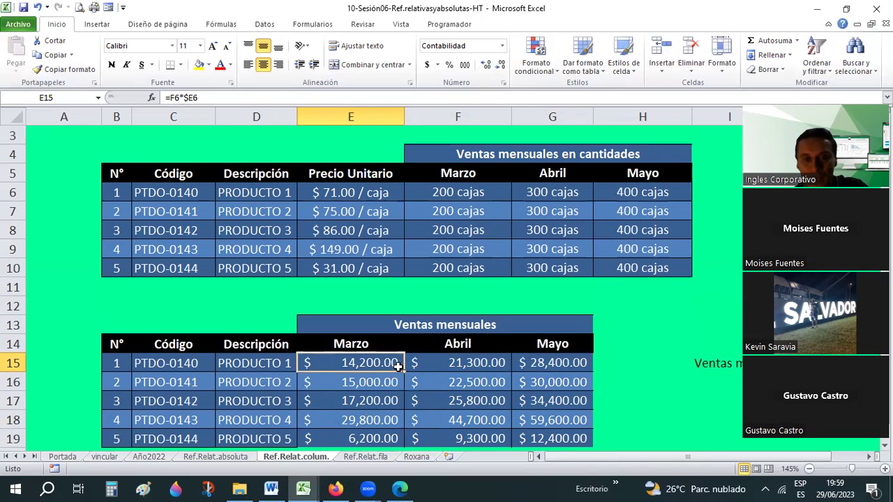
{"action": "left_click_drag", "start_coordinate": [401, 373], "coordinate": [558, 364]}
{"action": "left_click", "coordinate": [493, 364]}
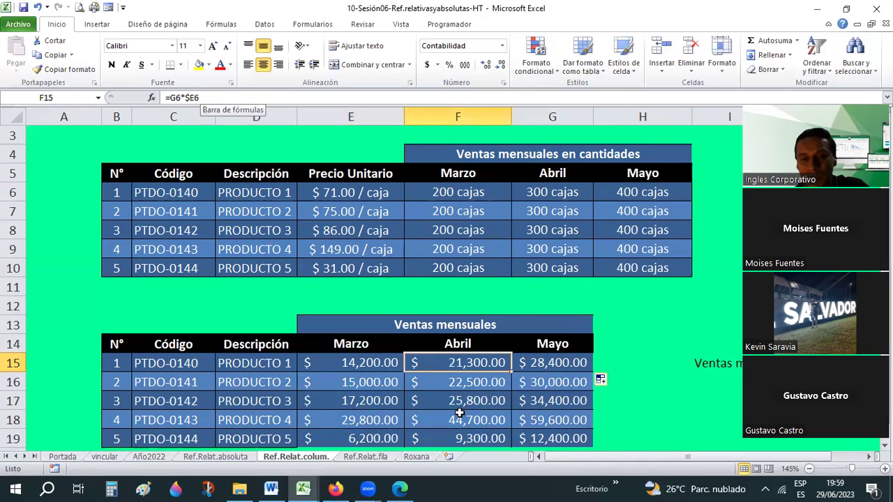
{"action": "left_click", "coordinate": [458, 384]}
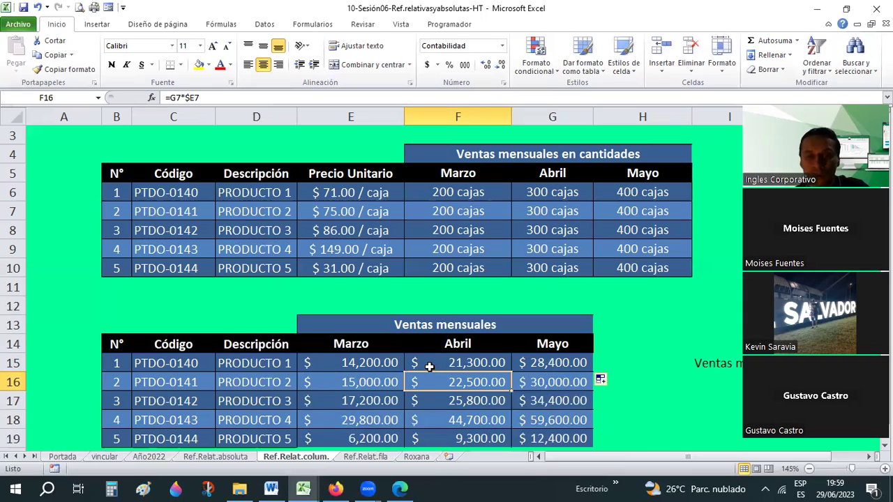
{"action": "left_click", "coordinate": [409, 363]}
{"action": "key", "text": "Left"}
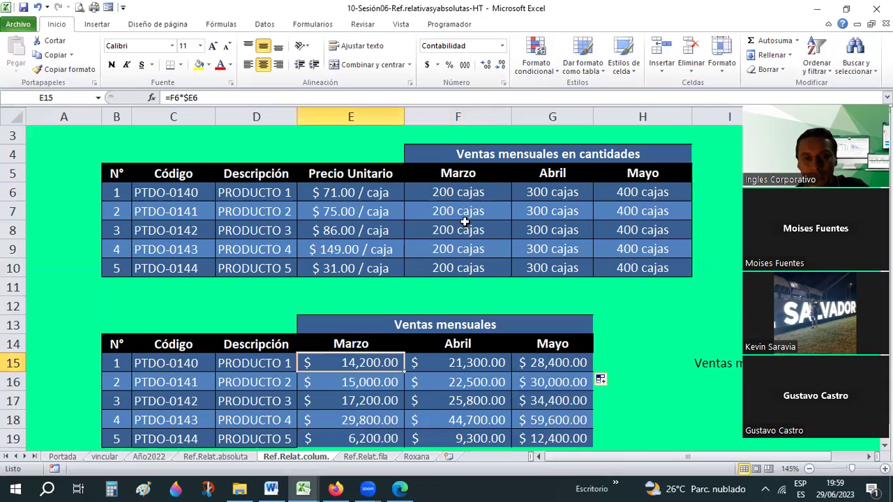
{"action": "key", "text": "Down"}
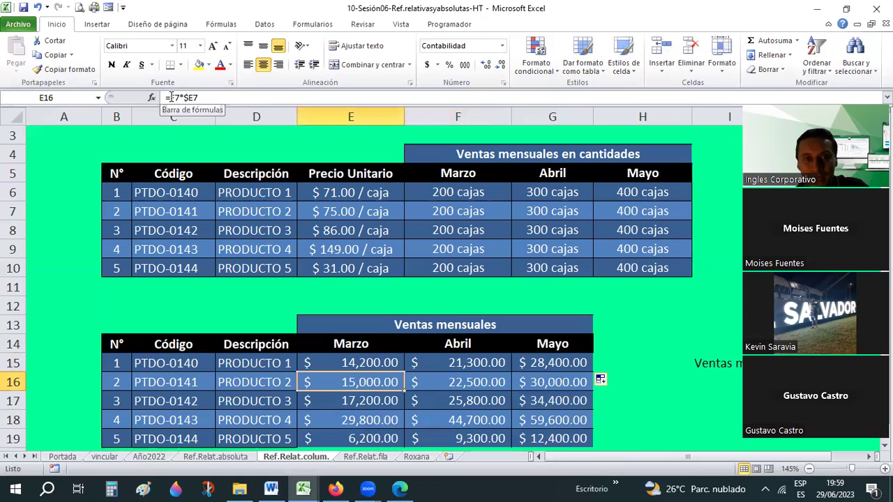
{"action": "left_click", "coordinate": [171, 98]}
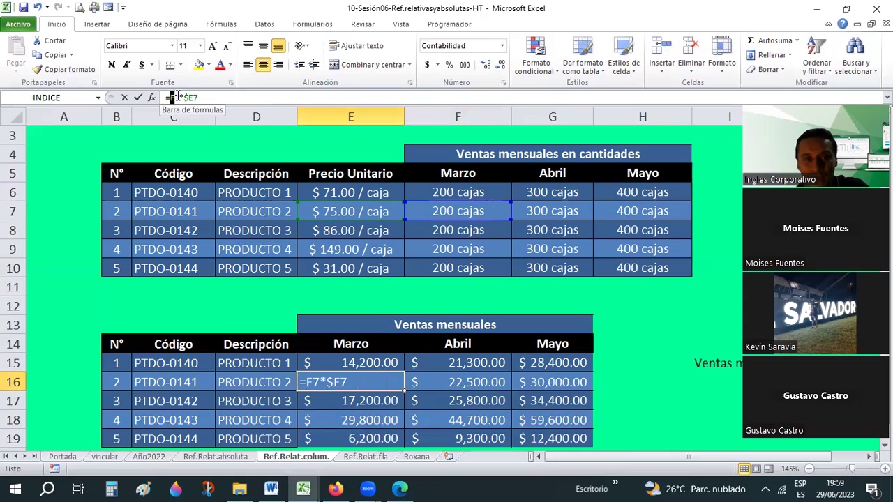
{"action": "left_click_drag", "start_coordinate": [175, 97], "coordinate": [180, 97]}
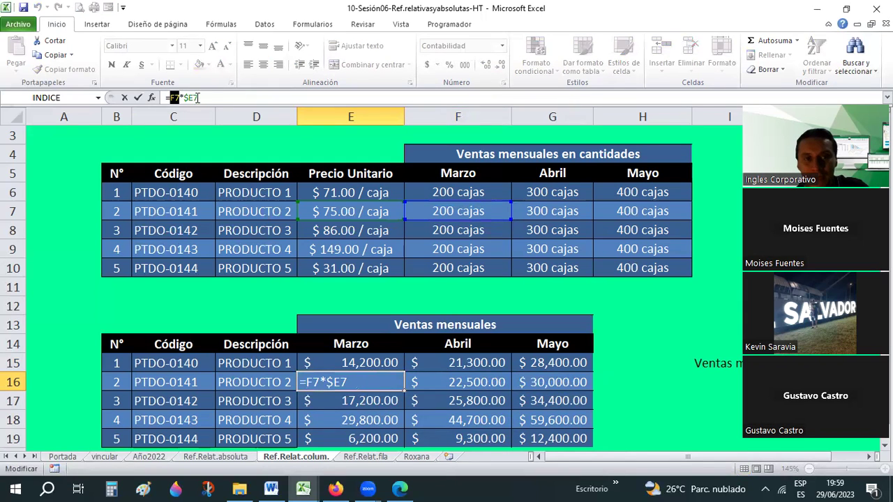
{"action": "key", "text": "ctrl+Return"}
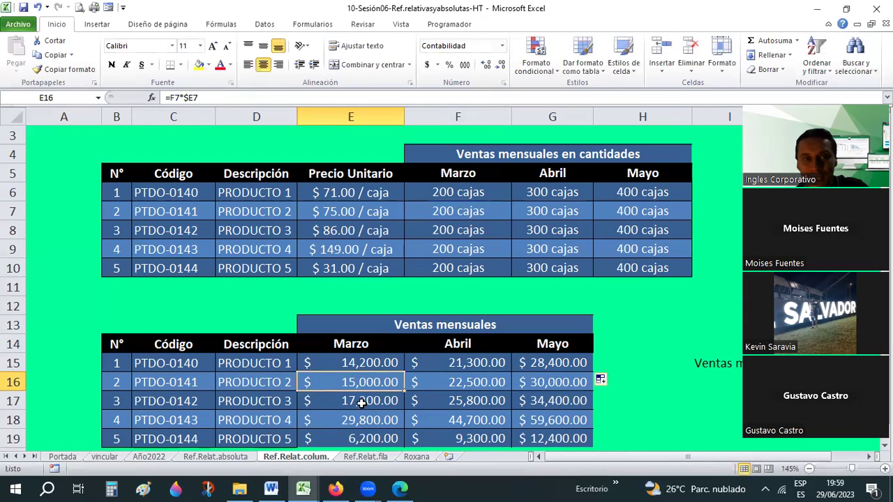
{"action": "left_click", "coordinate": [359, 401]}
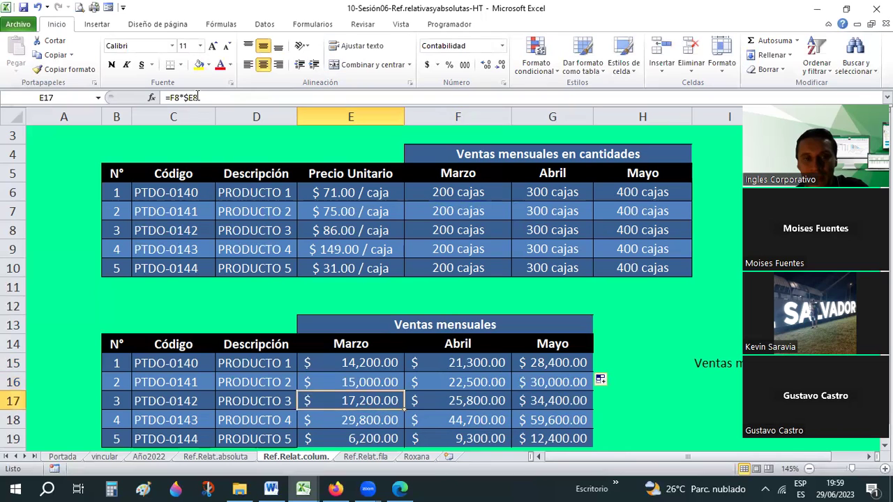
{"action": "left_click", "coordinate": [381, 421]}
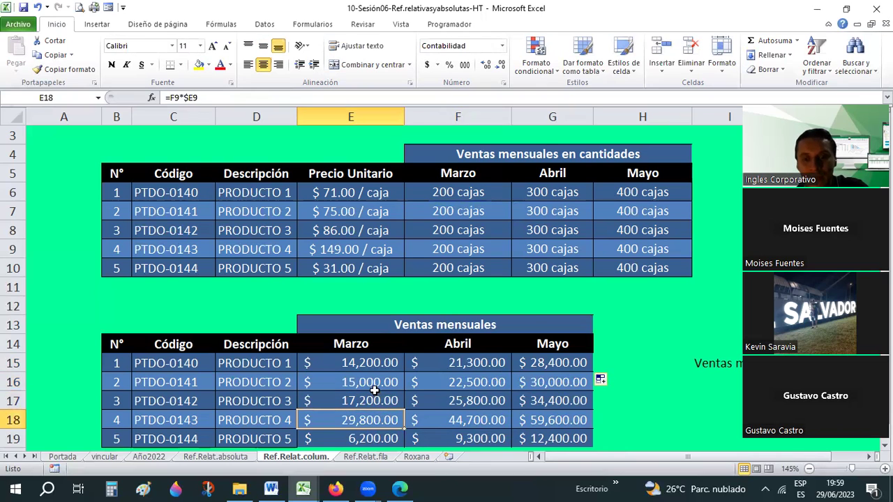
{"action": "scroll", "coordinate": [375, 394], "scroll_direction": "down", "scroll_amount": 1}
{"action": "left_click", "coordinate": [375, 391]}
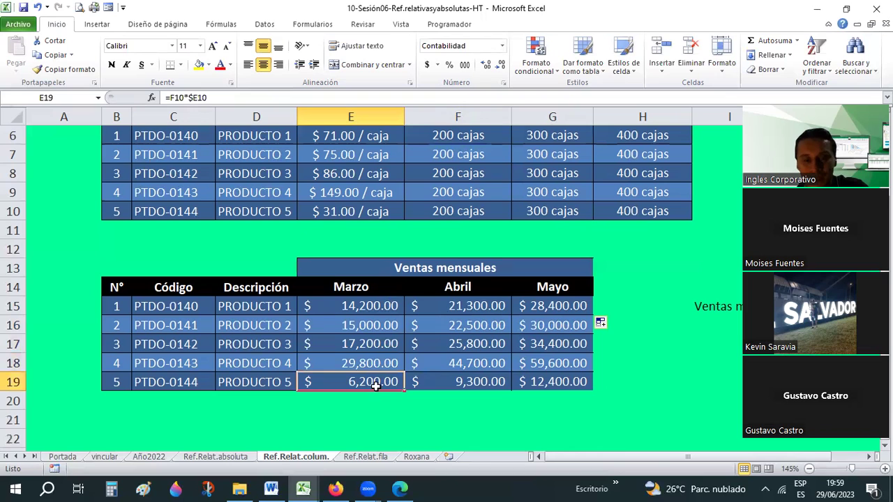
{"action": "scroll", "coordinate": [374, 368], "scroll_direction": "up", "scroll_amount": 1}
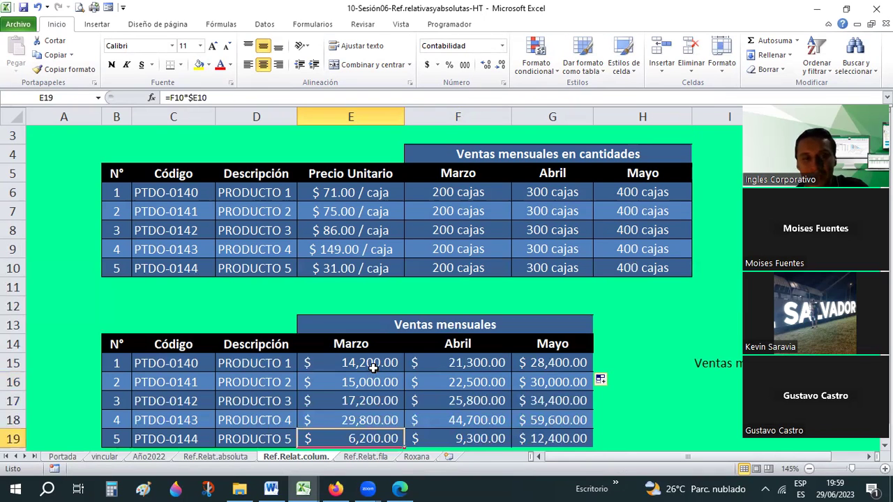
{"action": "left_click", "coordinate": [373, 369]}
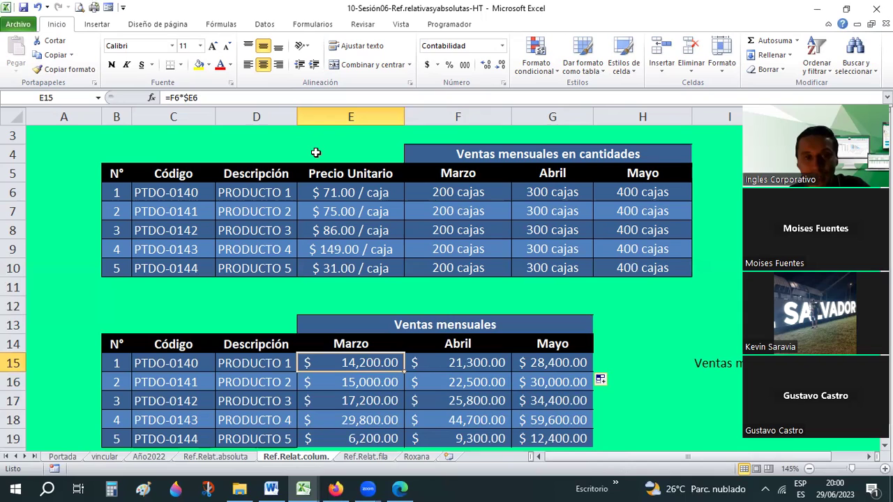
Make E15's unit price reference fully absolute: =F6*$E$6, still $ 14,200.00
{"action": "left_click", "coordinate": [359, 187]}
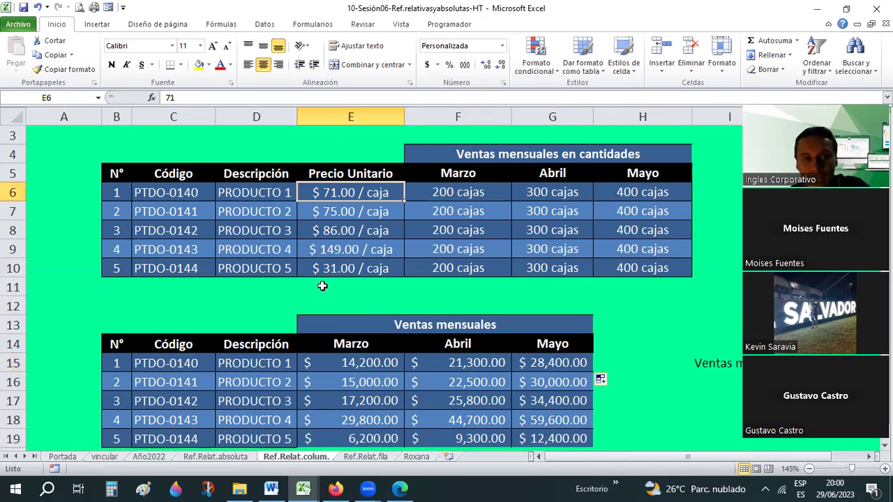
{"action": "left_click", "coordinate": [357, 362]}
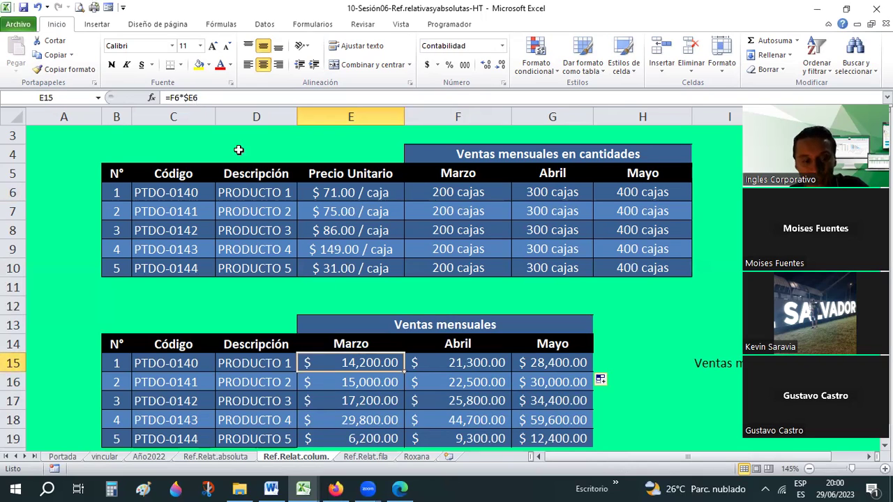
{"action": "key", "text": "F2"}
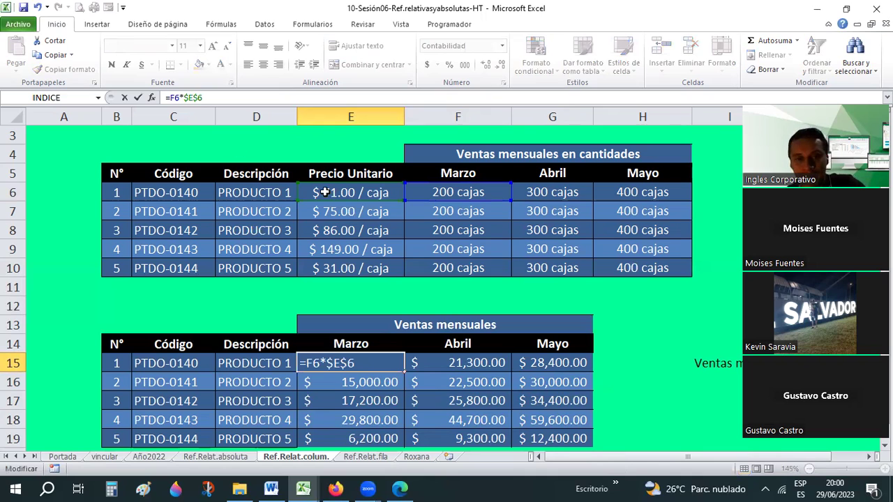
{"action": "key", "text": "Return"}
{"action": "left_click", "coordinate": [349, 200]}
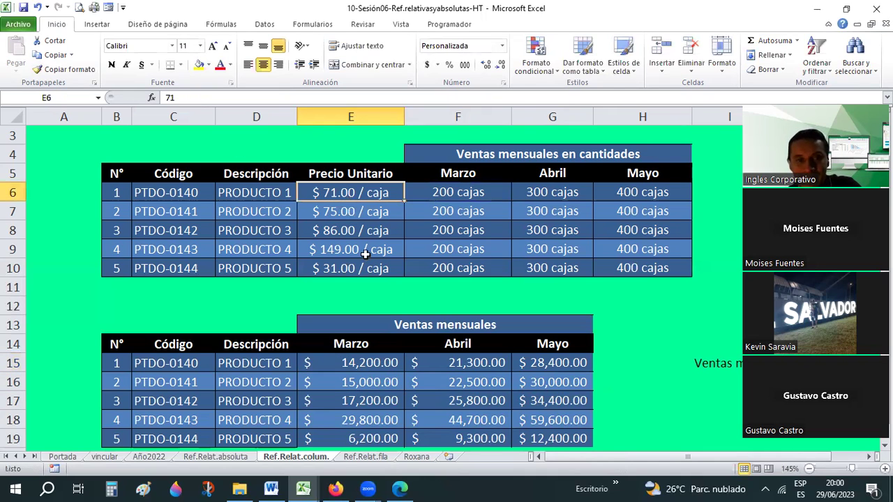
{"action": "left_click", "coordinate": [392, 363]}
{"action": "scroll", "coordinate": [379, 308], "scroll_direction": "down", "scroll_amount": 1}
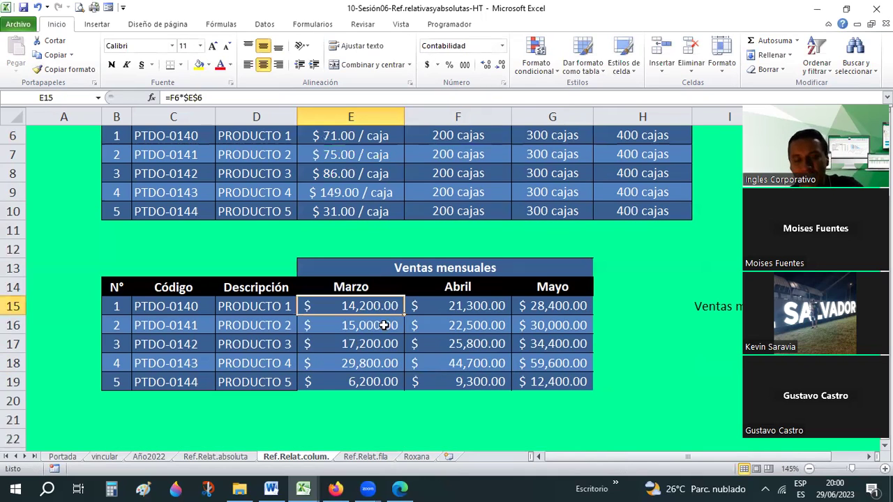
{"action": "left_click_drag", "start_coordinate": [401, 314], "coordinate": [367, 324]}
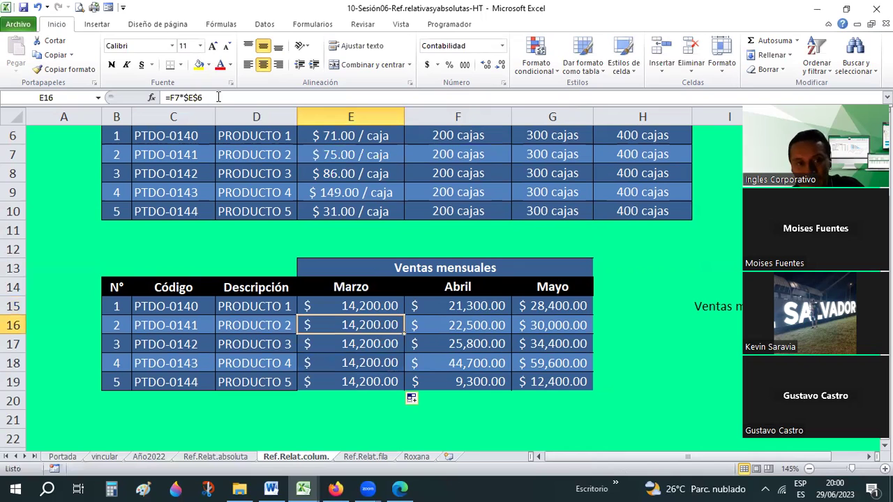
{"action": "scroll", "coordinate": [454, 210], "scroll_direction": "up", "scroll_amount": 1}
{"action": "left_click", "coordinate": [452, 230]}
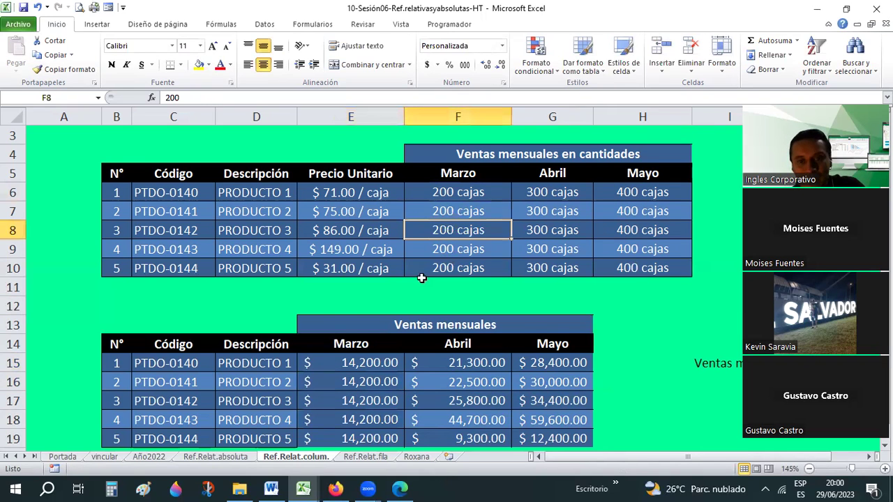
{"action": "scroll", "coordinate": [391, 325], "scroll_direction": "down", "scroll_amount": 1}
{"action": "left_click", "coordinate": [392, 325]}
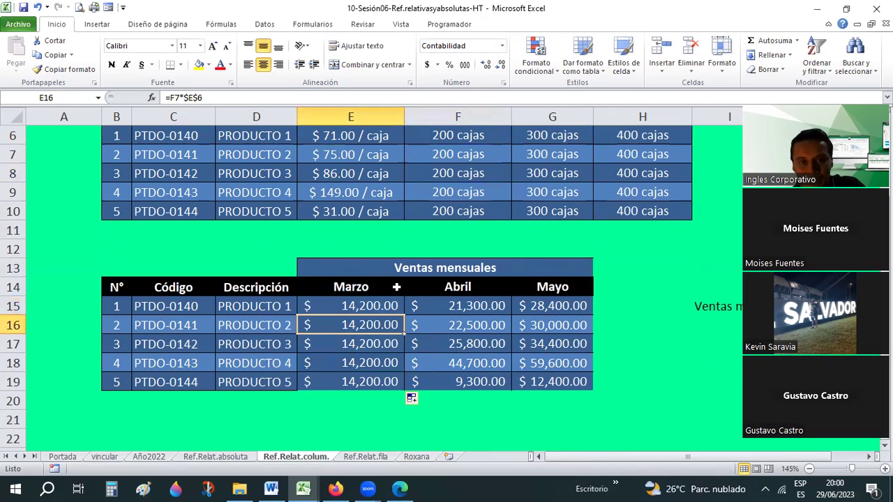
{"action": "scroll", "coordinate": [375, 239], "scroll_direction": "up", "scroll_amount": 1}
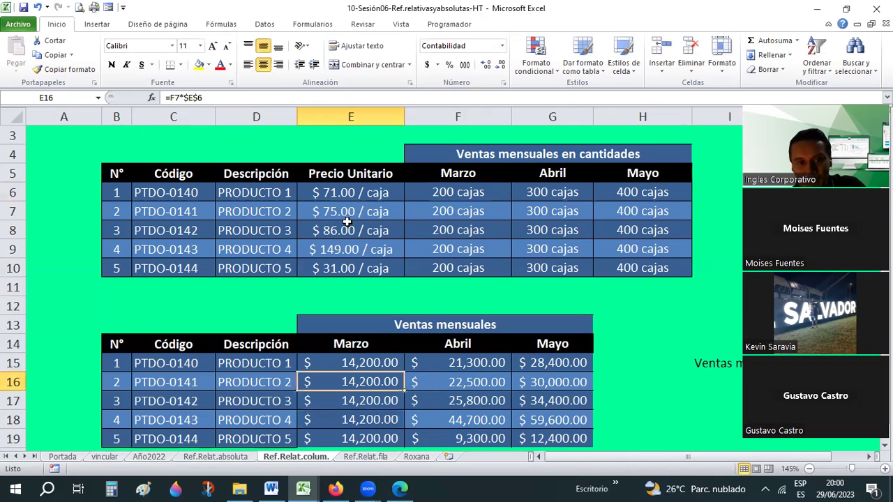
{"action": "left_click", "coordinate": [440, 193]}
{"action": "left_click", "coordinate": [365, 187]}
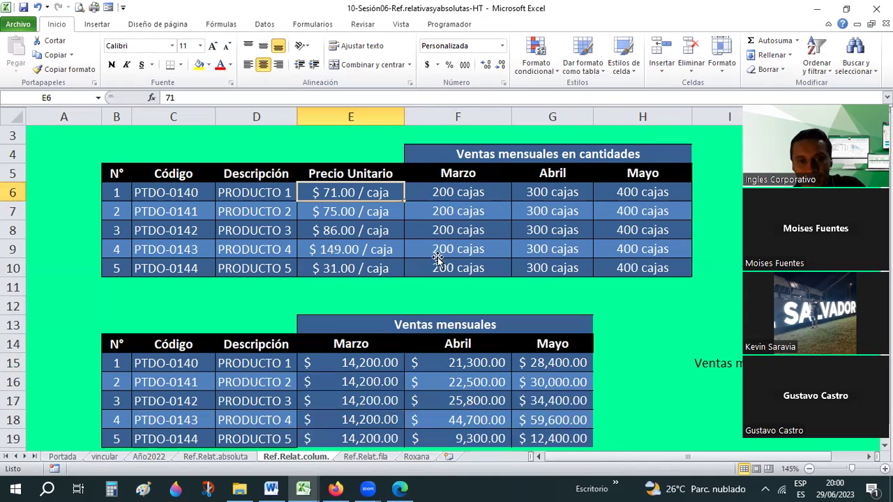
{"action": "left_click", "coordinate": [437, 256]}
{"action": "scroll", "coordinate": [381, 325], "scroll_direction": "down", "scroll_amount": 3}
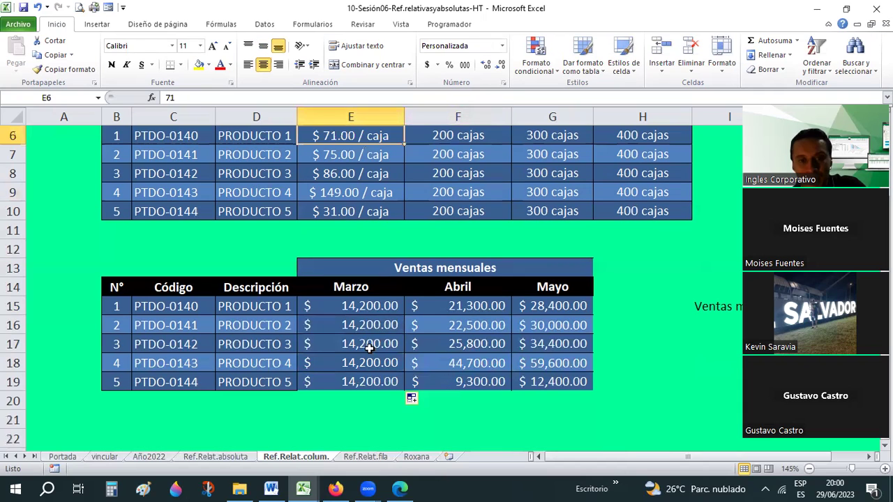
{"action": "left_click", "coordinate": [369, 332]}
{"action": "left_click", "coordinate": [366, 365]}
{"action": "key", "text": "Down"}
{"action": "key", "text": "Up"}
{"action": "key", "text": "Up"}
{"action": "key", "text": "Up"}
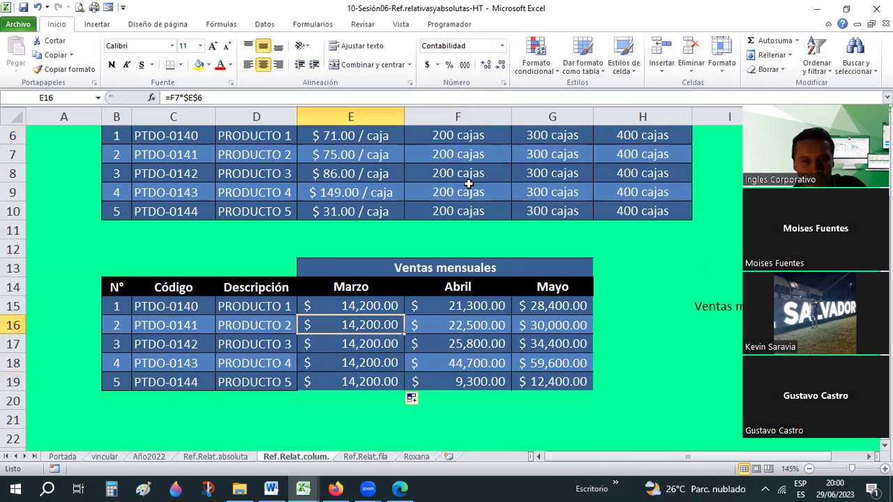
{"action": "scroll", "coordinate": [446, 202], "scroll_direction": "up", "scroll_amount": 1}
{"action": "left_click_drag", "start_coordinate": [454, 190], "coordinate": [439, 260]}
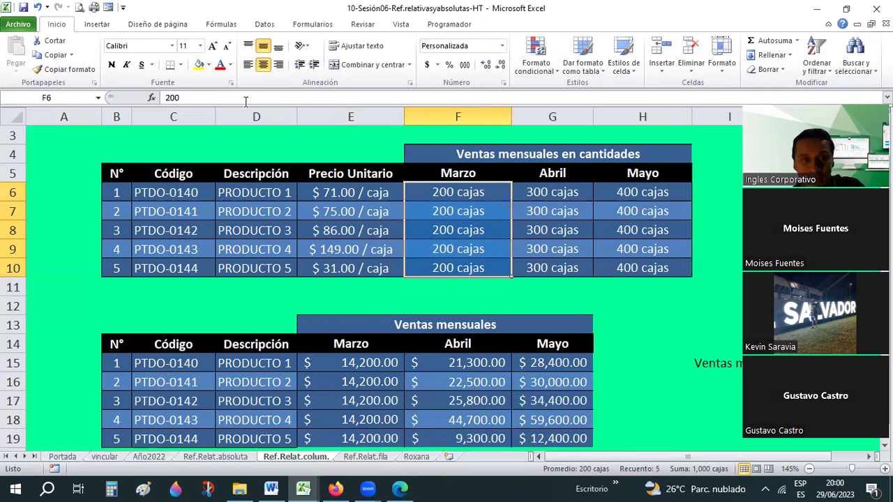
{"action": "key", "text": "ctrl+z"}
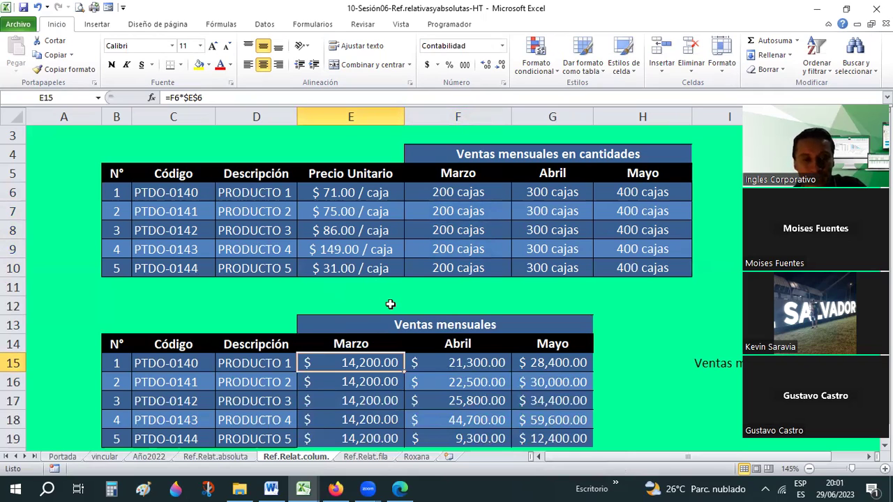
{"action": "key", "text": "ctrl+z"}
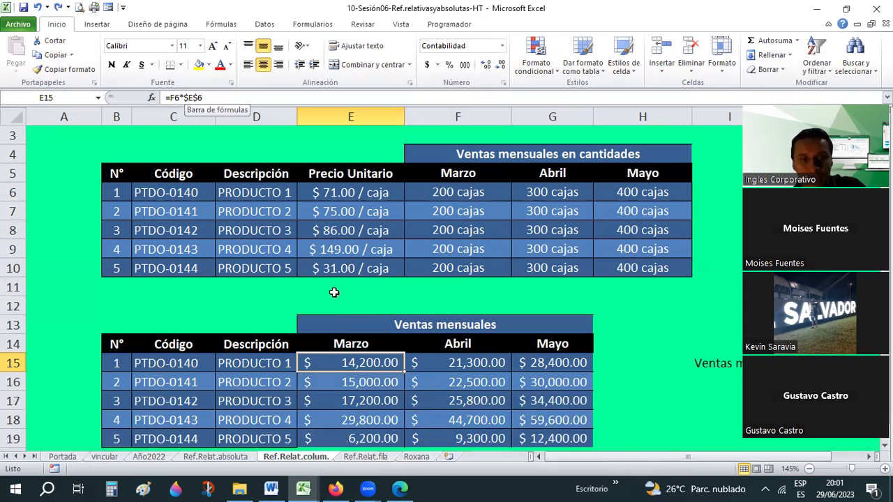
{"action": "key", "text": "ctrl+z"}
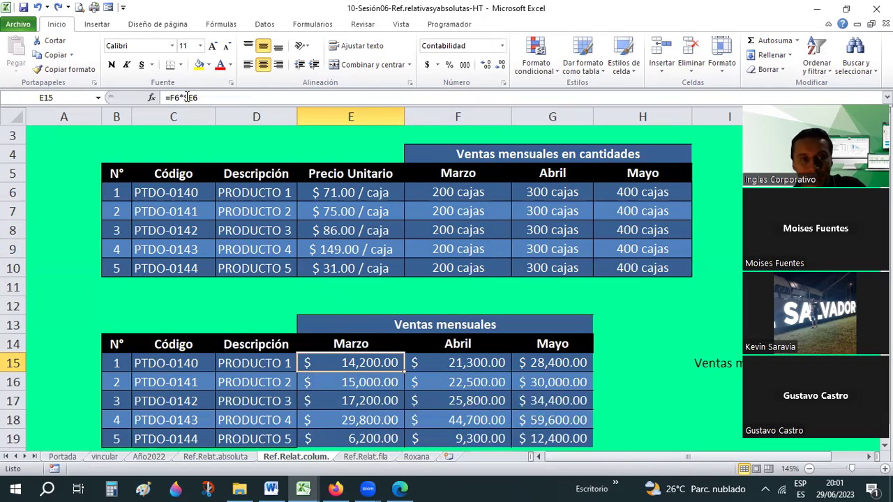
{"action": "left_click", "coordinate": [185, 98]}
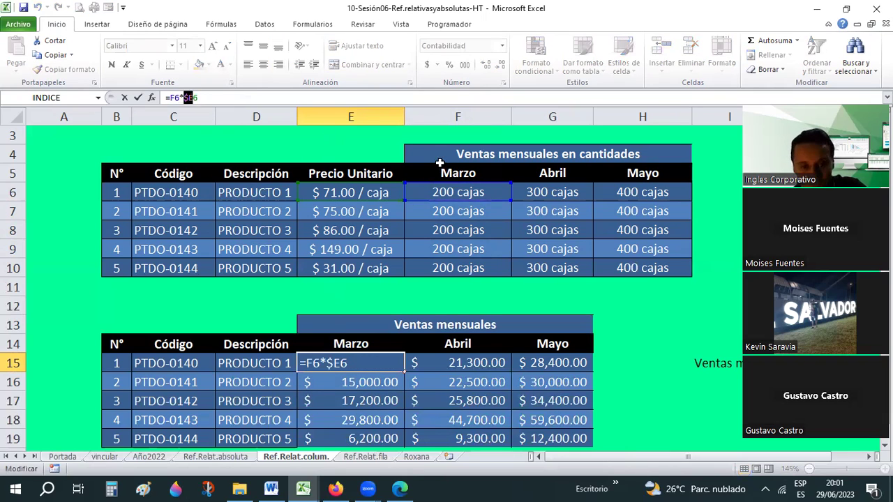
{"action": "key", "text": "Escape"}
{"action": "left_click", "coordinate": [447, 211]}
{"action": "key", "text": "Left"}
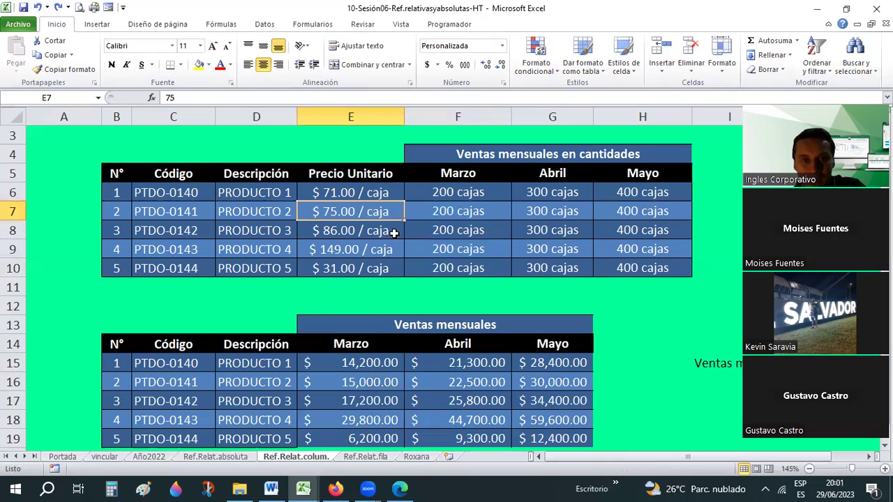
{"action": "key", "text": "Down"}
{"action": "key", "text": "Right"}
{"action": "left_click", "coordinate": [373, 384]}
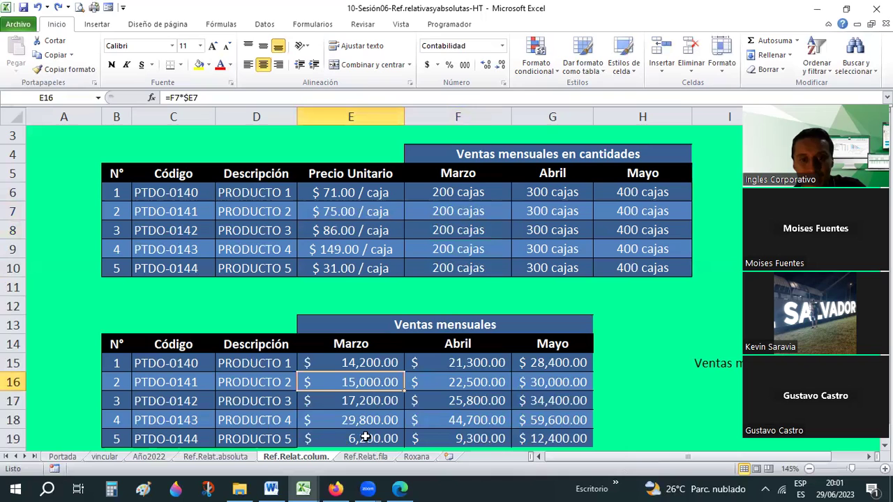
{"action": "scroll", "coordinate": [352, 378], "scroll_direction": "down", "scroll_amount": 1}
{"action": "left_click", "coordinate": [353, 377]}
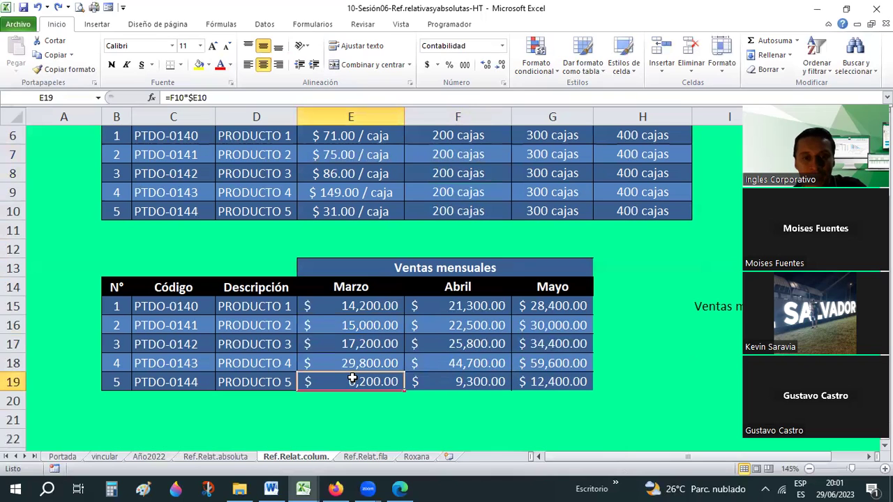
On the Ref.Relat.fila sheet, enter =F13*C$5 in G13
{"action": "left_click", "coordinate": [362, 458]}
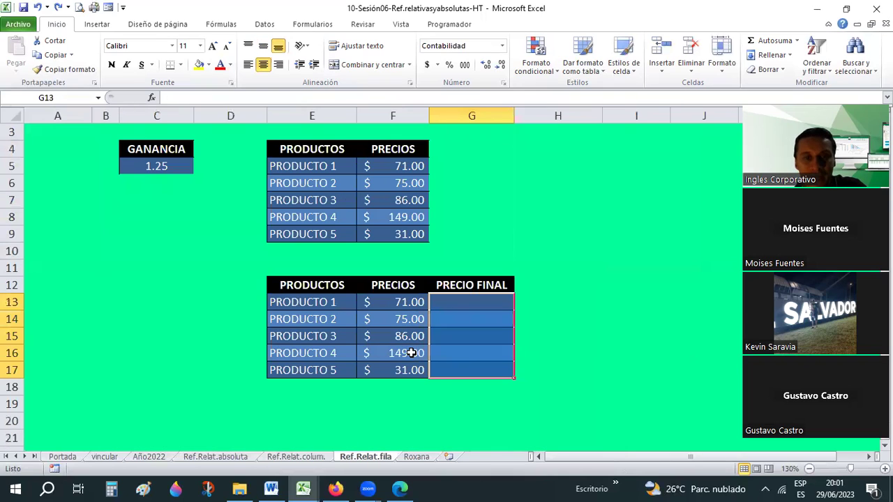
{"action": "scroll", "coordinate": [411, 353], "scroll_direction": "up", "scroll_amount": 1}
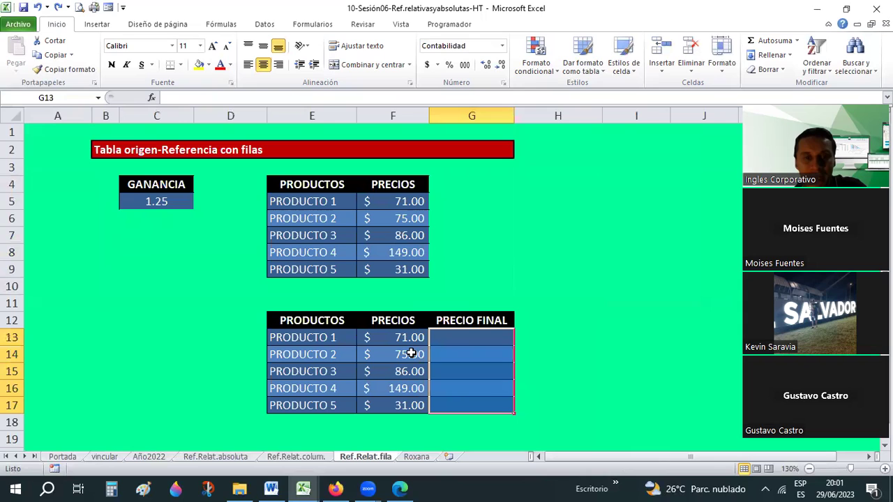
{"action": "left_click", "coordinate": [399, 200]}
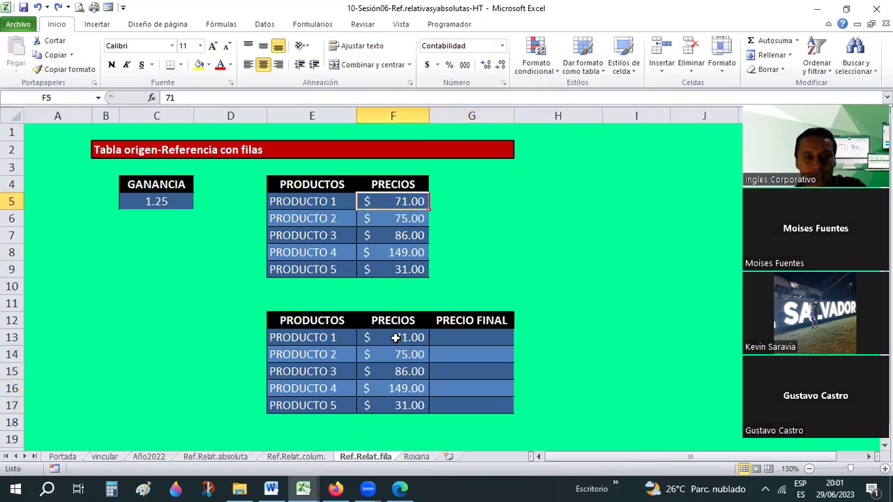
{"action": "left_click", "coordinate": [470, 333]}
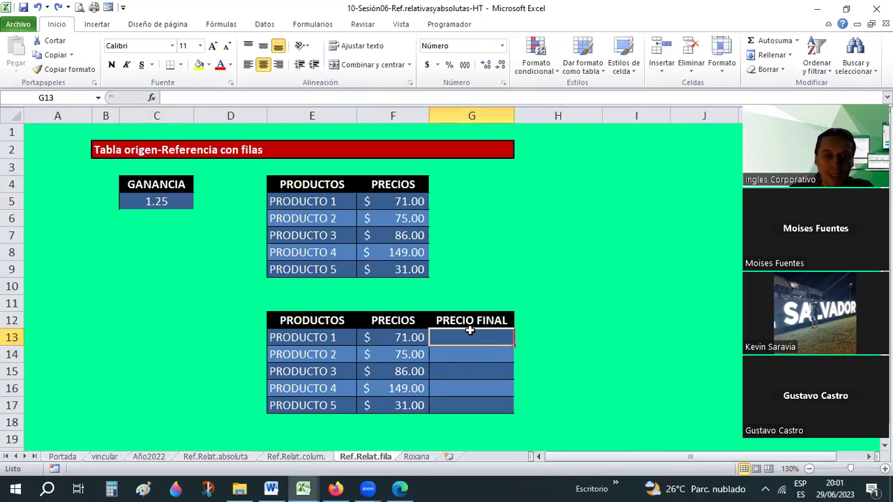
{"action": "type", "text": "="}
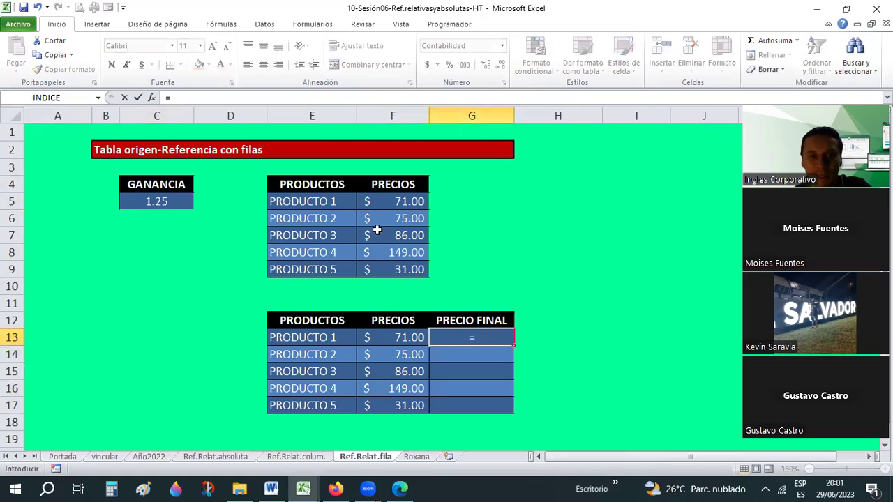
{"action": "left_click", "coordinate": [394, 337]}
{"action": "type", "text": "*"}
{"action": "left_click", "coordinate": [172, 198]}
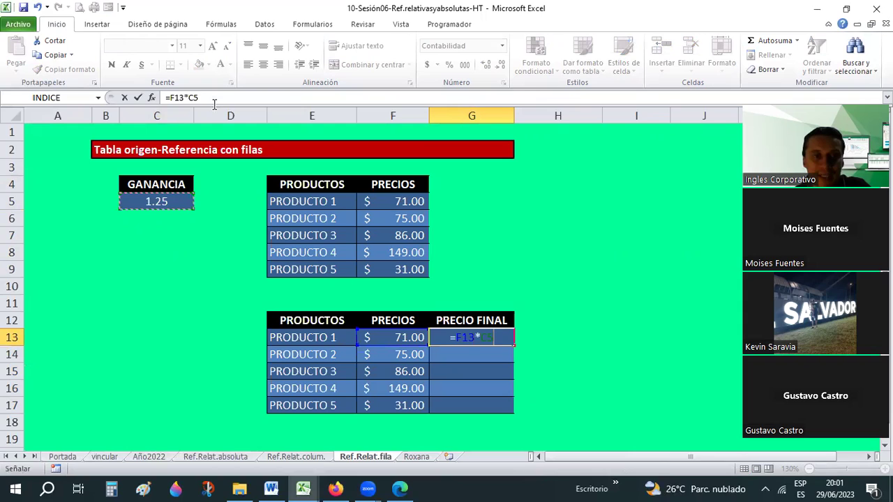
{"action": "key", "text": "F2"}
{"action": "type", "text": "$"}
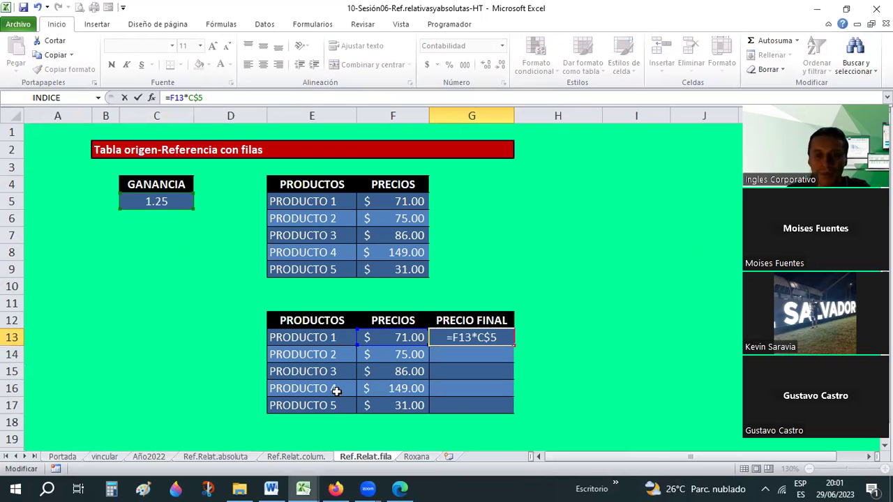
{"action": "key", "text": "Return"}
Copy G13 and paste its formula into G14:G17
{"action": "left_click", "coordinate": [489, 336]}
{"action": "key", "text": "ctrl+c"}
{"action": "left_click", "coordinate": [478, 355]}
{"action": "right_click", "coordinate": [477, 405]}
{"action": "left_click", "coordinate": [544, 227]}
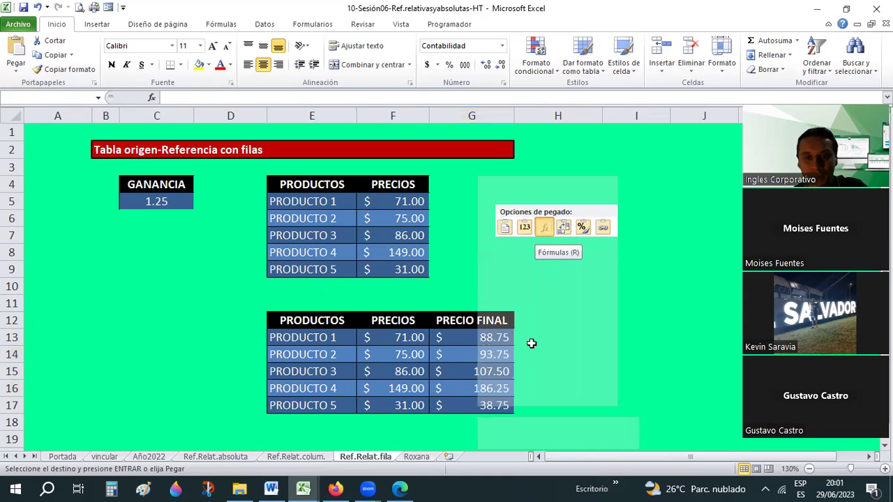
{"action": "left_click", "coordinate": [551, 323]}
{"action": "key", "text": "Escape"}
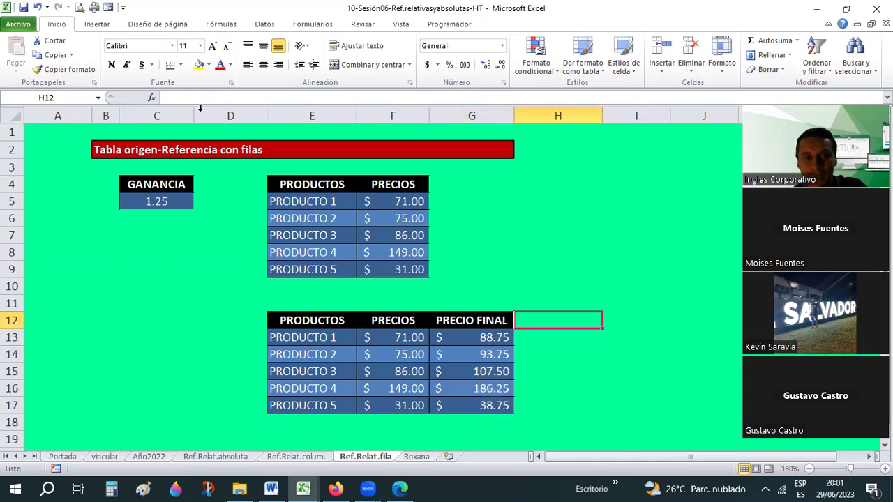
{"action": "left_click", "coordinate": [481, 343]}
{"action": "key", "text": "Down"}
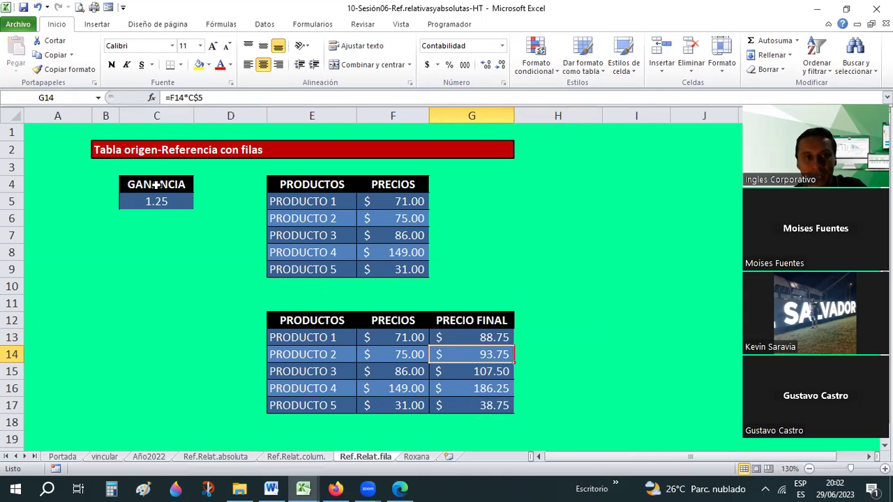
{"action": "key", "text": "Down"}
{"action": "key", "text": "Down"}
{"action": "key", "text": "Down"}
{"action": "left_click", "coordinate": [480, 352]}
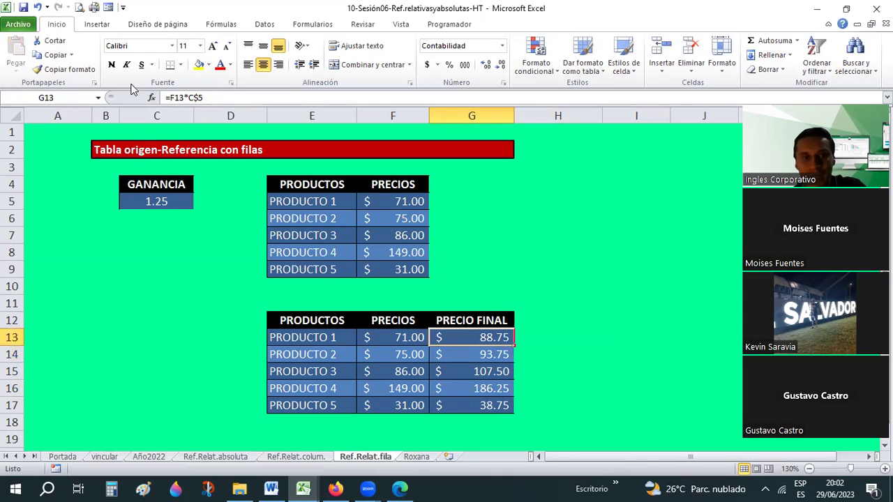
{"action": "double_click", "coordinate": [208, 98]}
{"action": "left_click", "coordinate": [210, 97]}
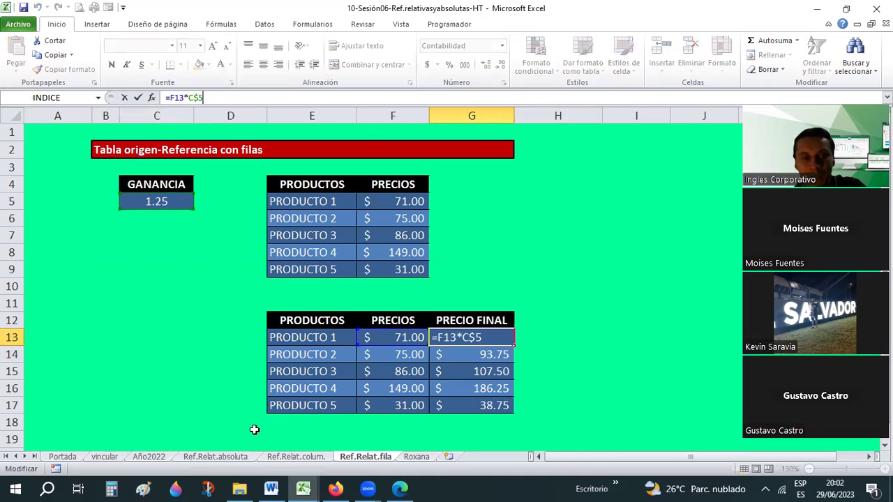
{"action": "left_click", "coordinate": [211, 337]}
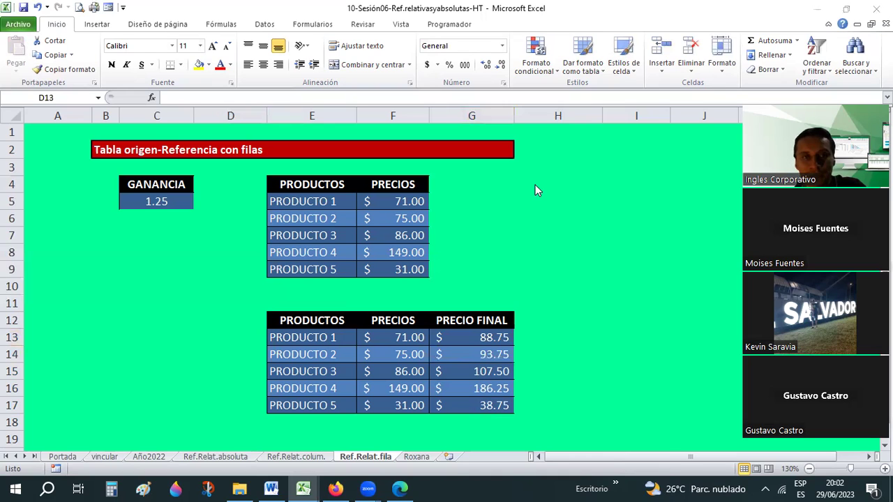
{"action": "left_click", "coordinate": [293, 457]}
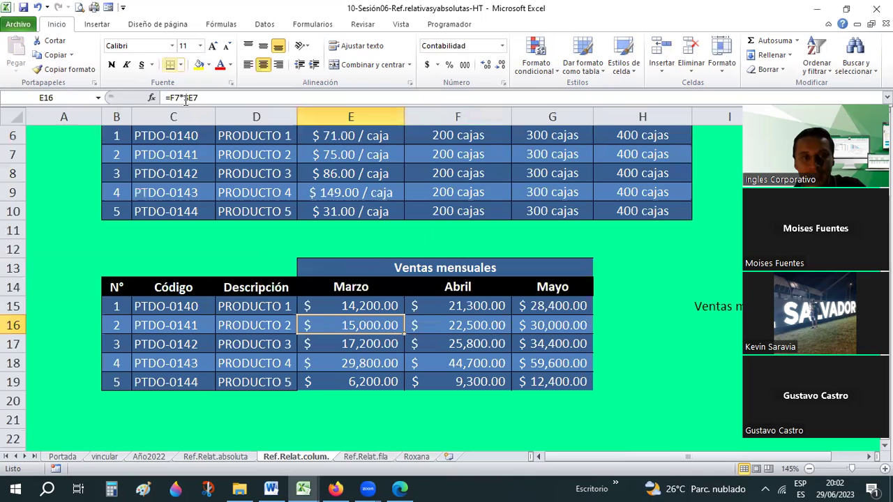
{"action": "left_click", "coordinate": [186, 98]}
{"action": "left_click_drag", "start_coordinate": [192, 98], "coordinate": [194, 98]}
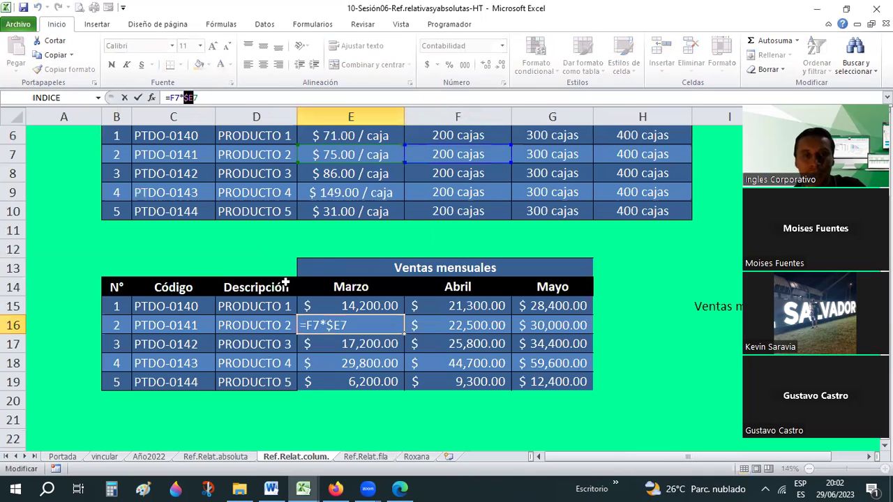
{"action": "left_click", "coordinate": [38, 7]}
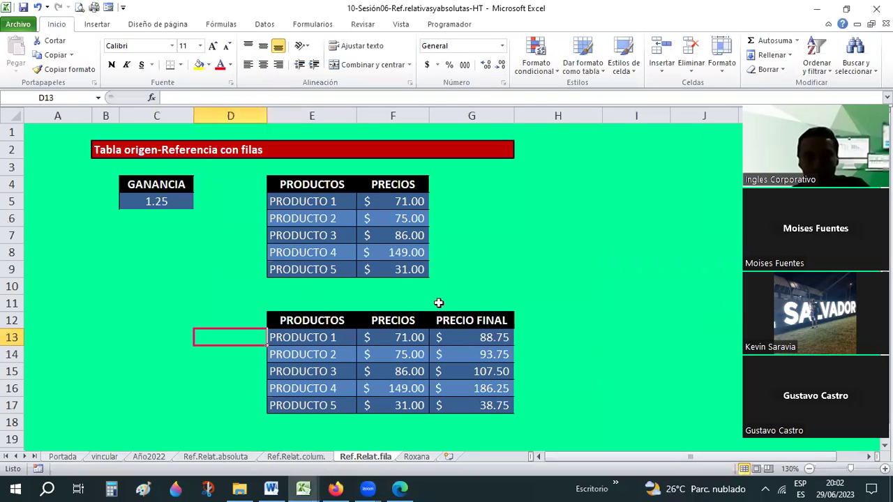
Review G13's =F13*C$5 against GANANCIA 1.25 in row 5, then confirm it
{"action": "left_click", "coordinate": [164, 201]}
{"action": "left_click", "coordinate": [398, 355]}
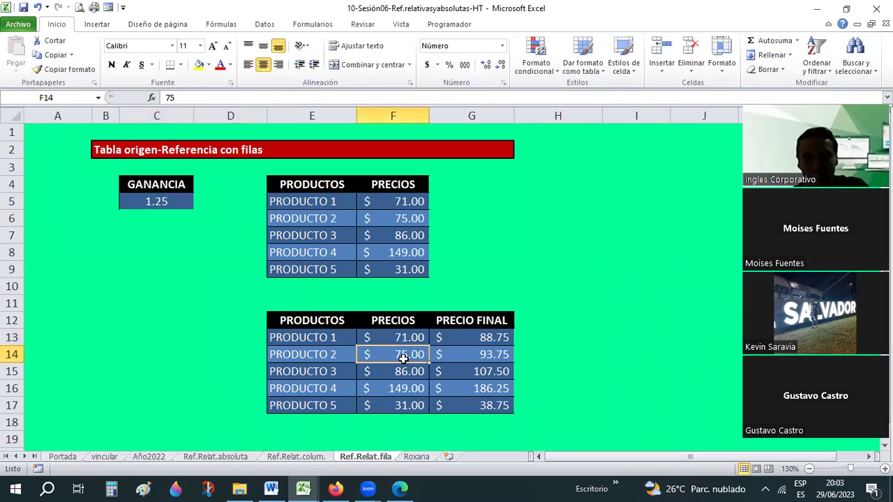
{"action": "left_click", "coordinate": [143, 204]}
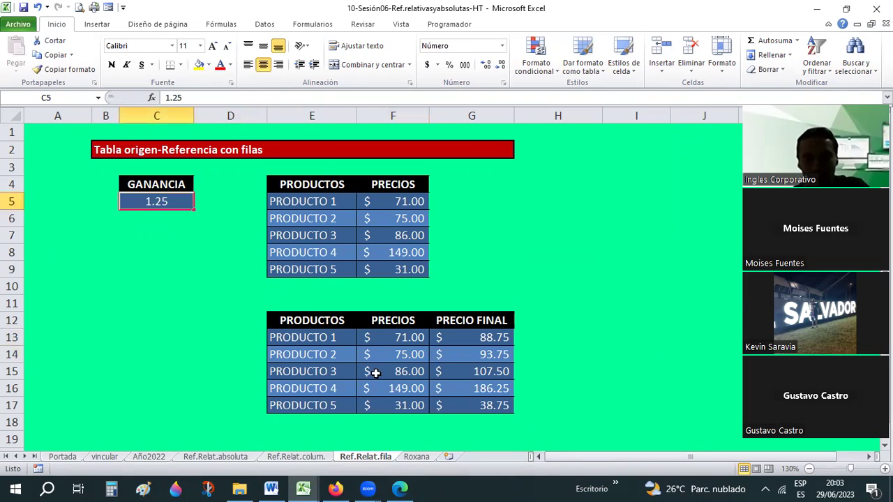
{"action": "left_click", "coordinate": [494, 335]}
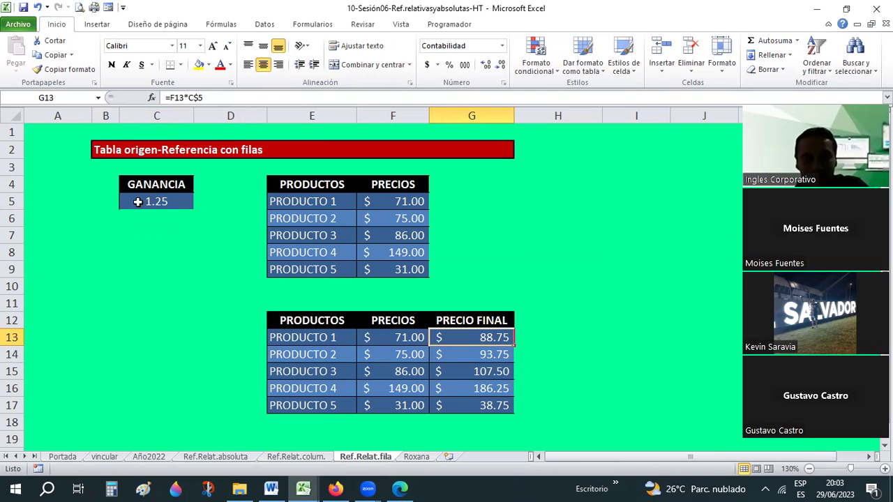
{"action": "left_click", "coordinate": [12, 201]}
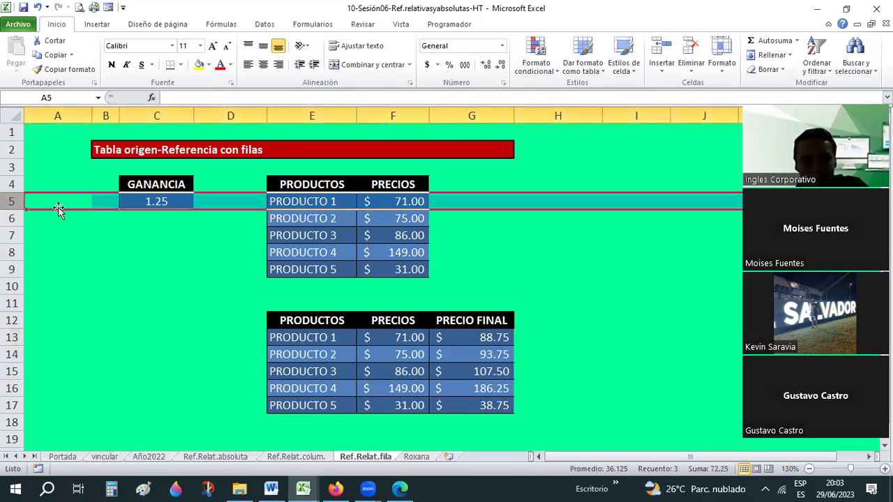
{"action": "left_click", "coordinate": [497, 340]}
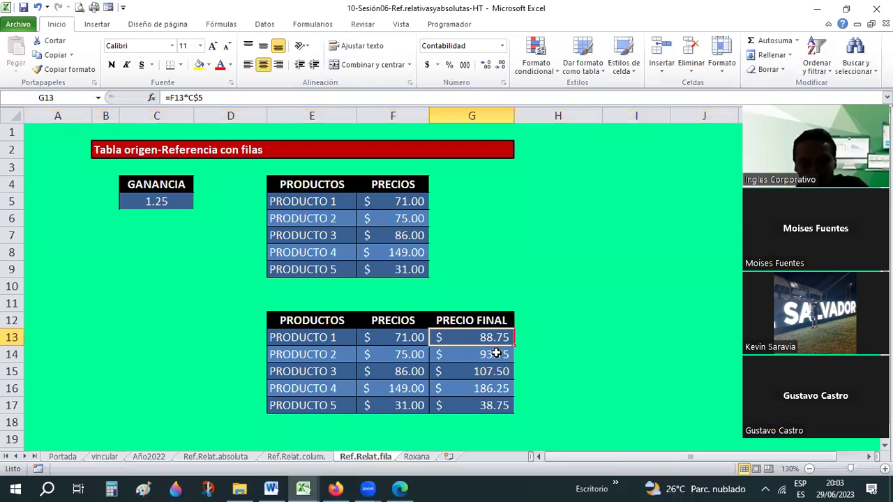
{"action": "left_click", "coordinate": [198, 97]}
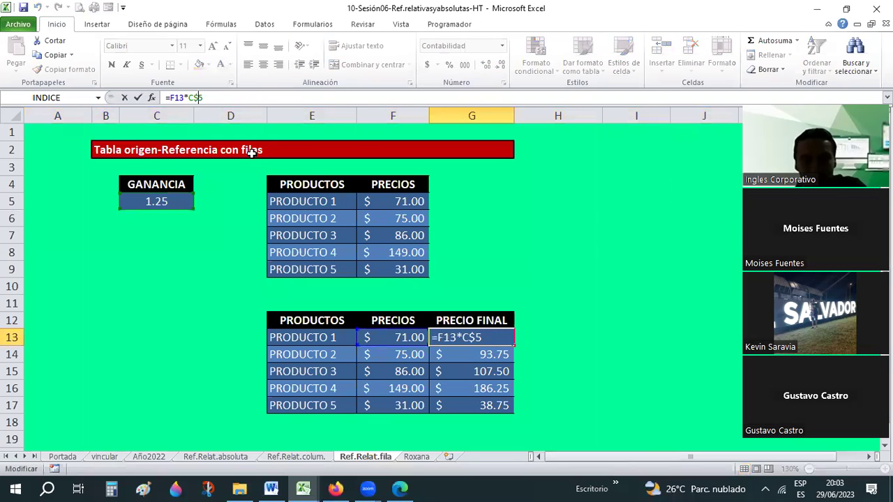
{"action": "key", "text": "Return"}
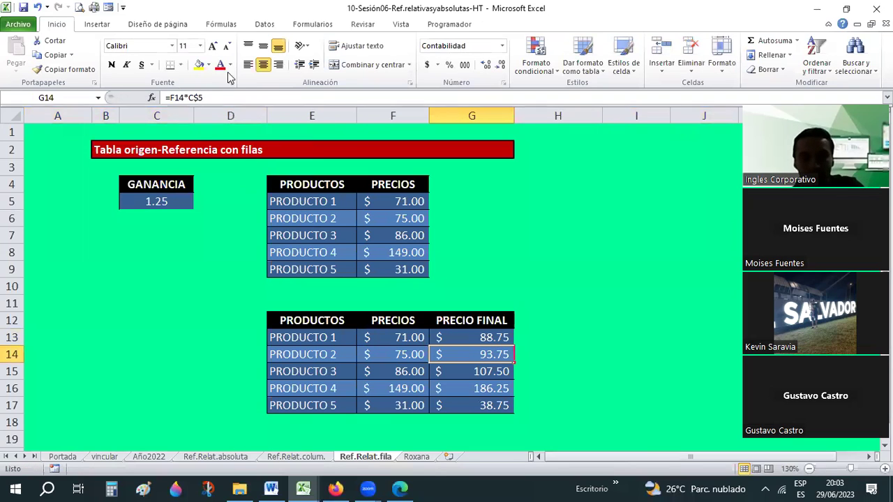
Copy G13's formula down to G17 with the fill handle
{"action": "left_click", "coordinate": [495, 338]}
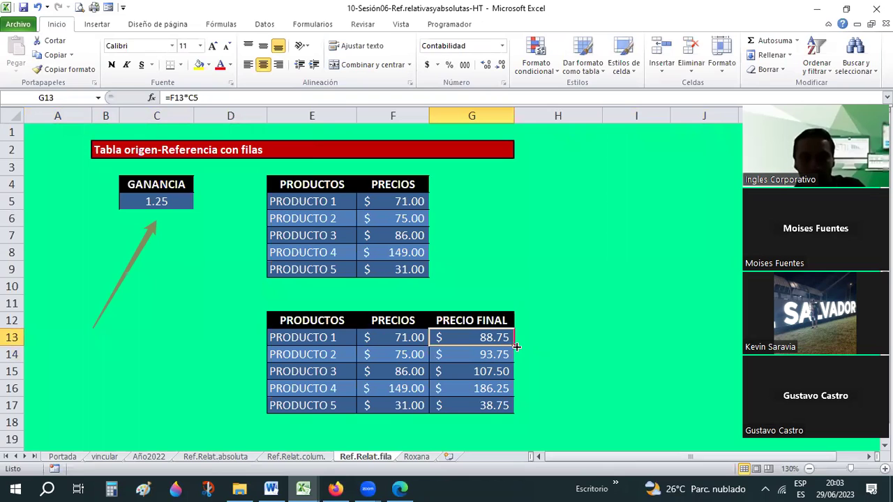
{"action": "left_click_drag", "start_coordinate": [515, 346], "coordinate": [507, 411]}
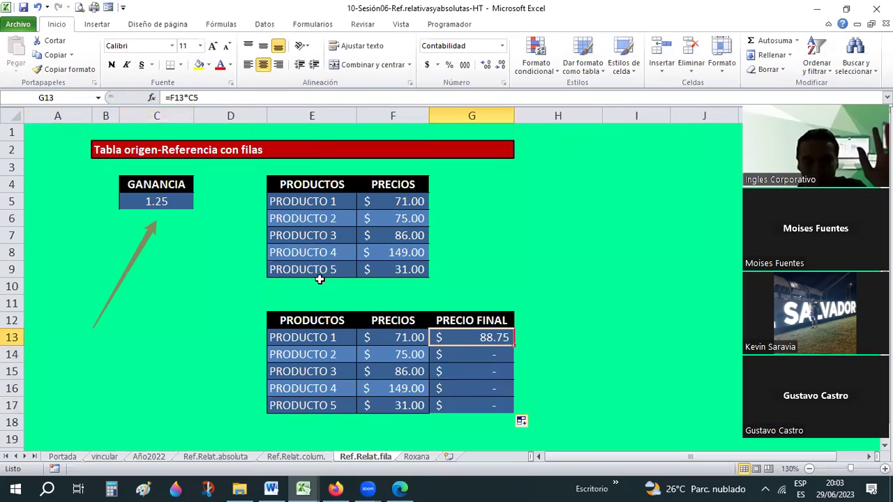
{"action": "left_click", "coordinate": [386, 338]}
{"action": "left_click", "coordinate": [474, 339]}
Show G14's copied formula referencing empty C6 instead of the gain in C5
{"action": "left_click", "coordinate": [475, 355]}
{"action": "left_click", "coordinate": [424, 357]}
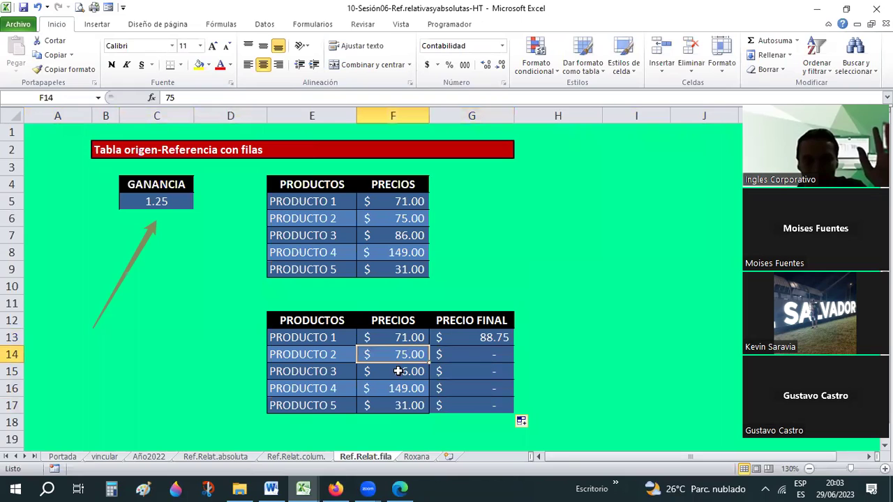
{"action": "left_click", "coordinate": [476, 337]}
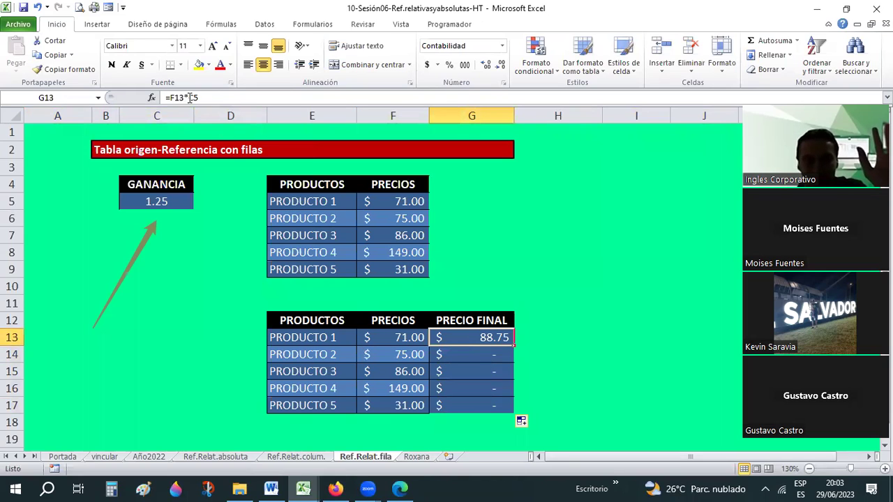
{"action": "left_click", "coordinate": [165, 202]}
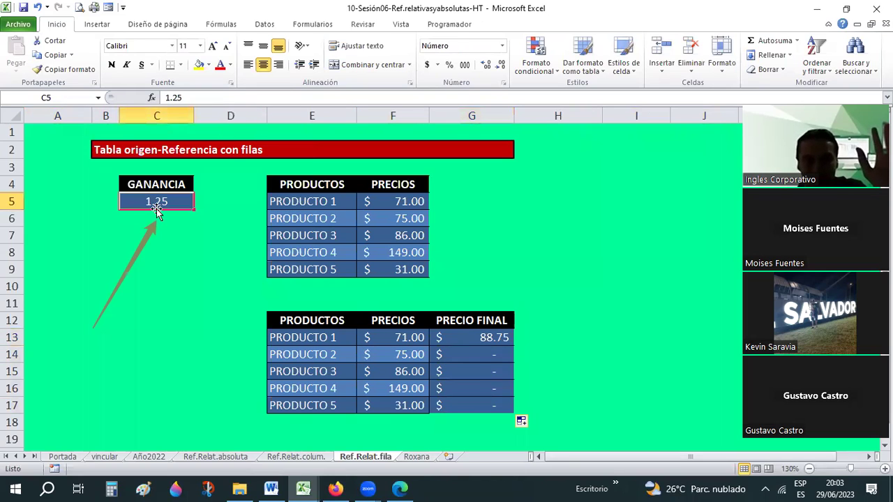
{"action": "left_click", "coordinate": [489, 353]}
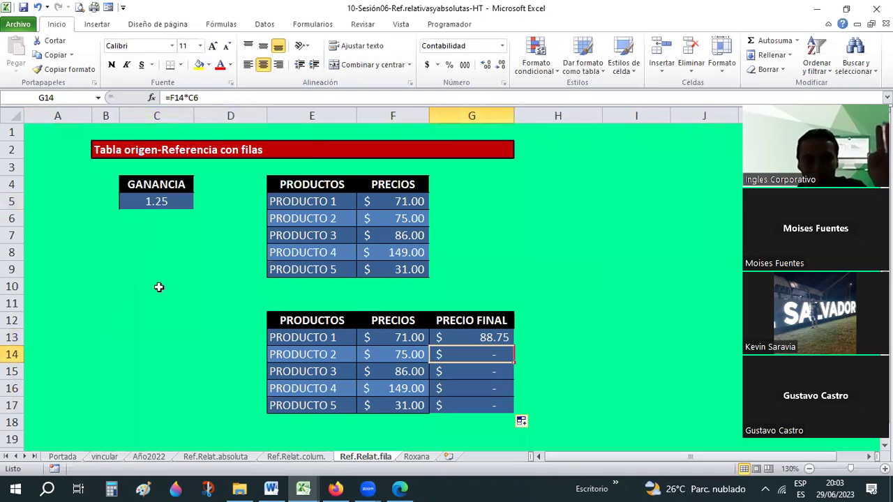
{"action": "left_click", "coordinate": [142, 216]}
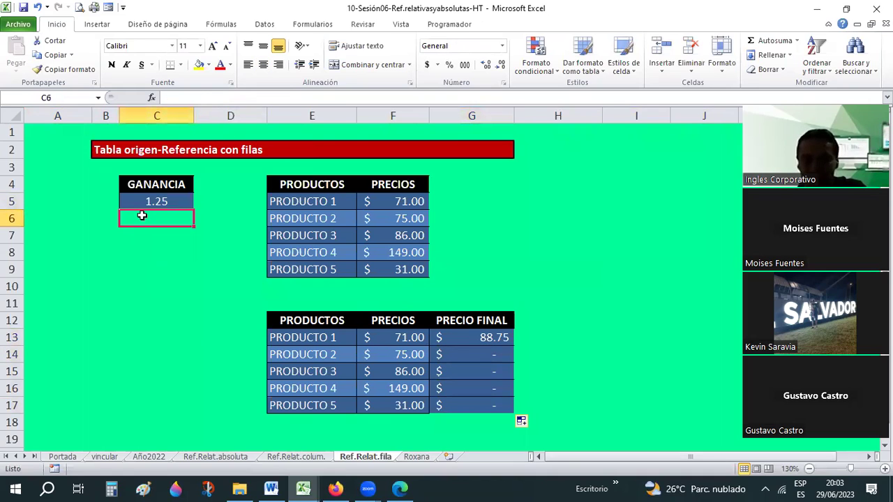
{"action": "left_click", "coordinate": [483, 339]}
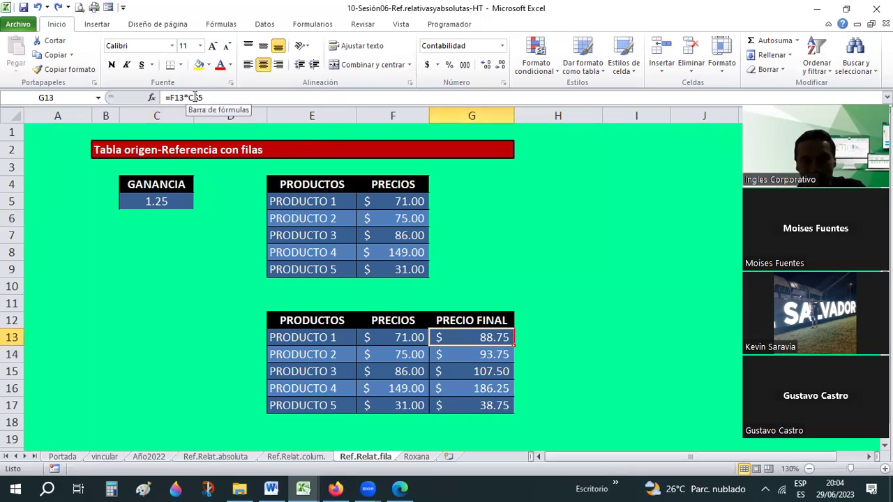
{"action": "left_click_drag", "start_coordinate": [193, 98], "coordinate": [211, 97]}
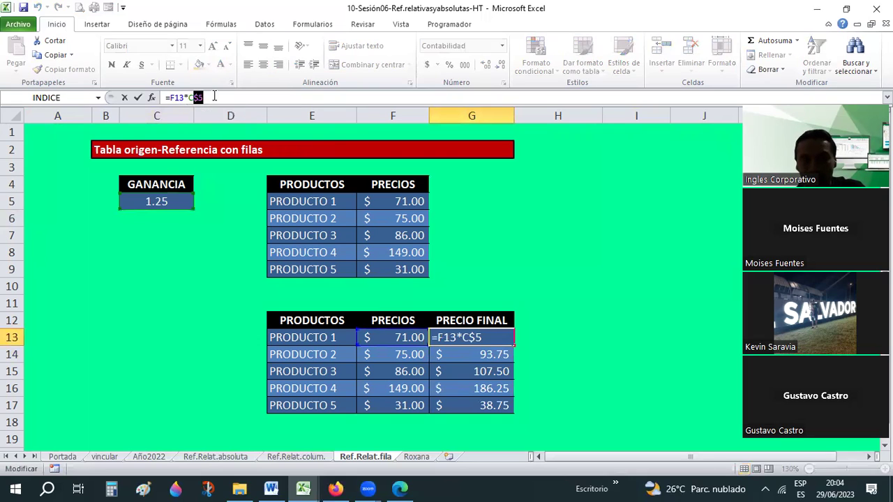
{"action": "key", "text": "Escape"}
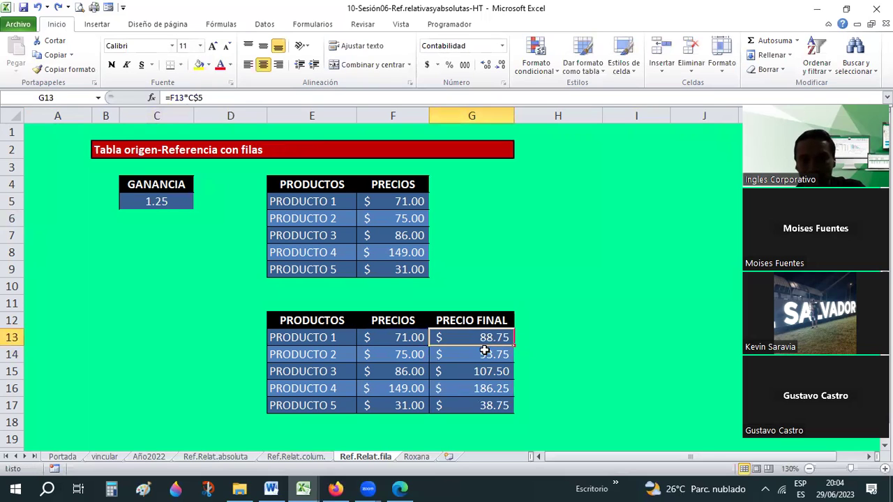
{"action": "left_click", "coordinate": [485, 351]}
{"action": "left_click", "coordinate": [463, 337]}
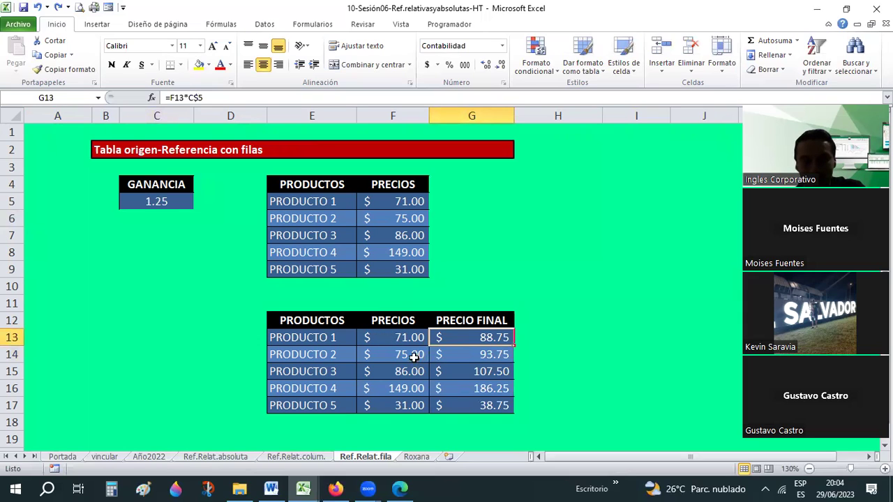
{"action": "left_click", "coordinate": [471, 352]}
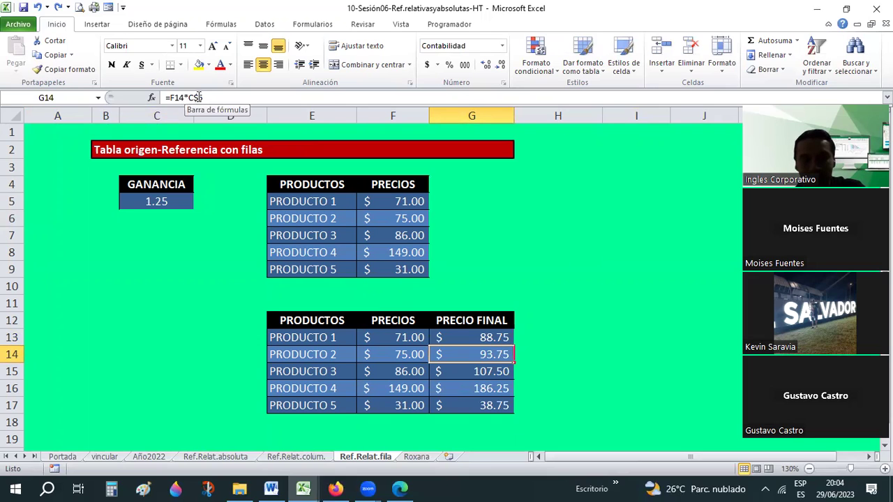
{"action": "left_click_drag", "start_coordinate": [205, 98], "coordinate": [194, 98]}
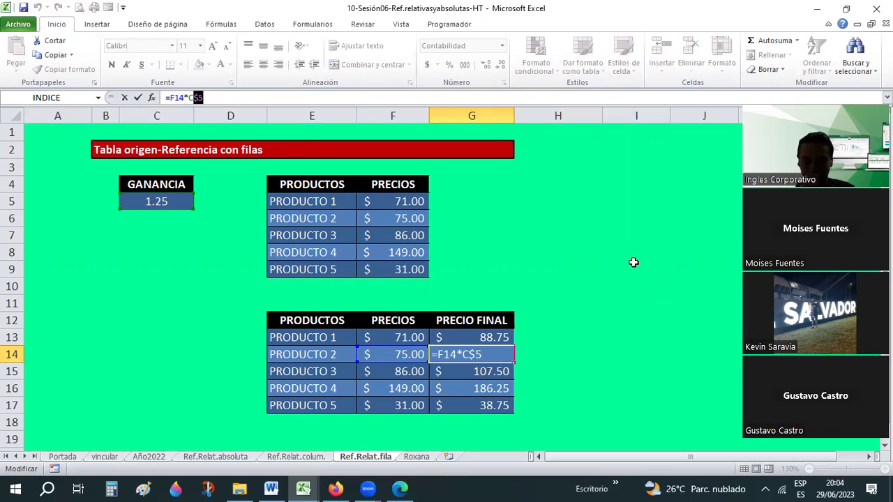
{"action": "key", "text": "ctrl+Return"}
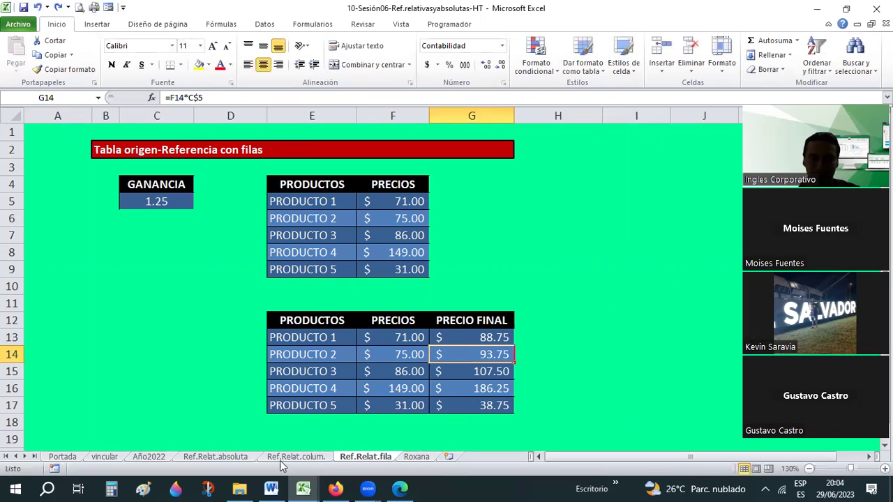
{"action": "left_click", "coordinate": [286, 459]}
View E15's formula, then return to the Ref.Relat.fila sheet
{"action": "left_click", "coordinate": [376, 310]}
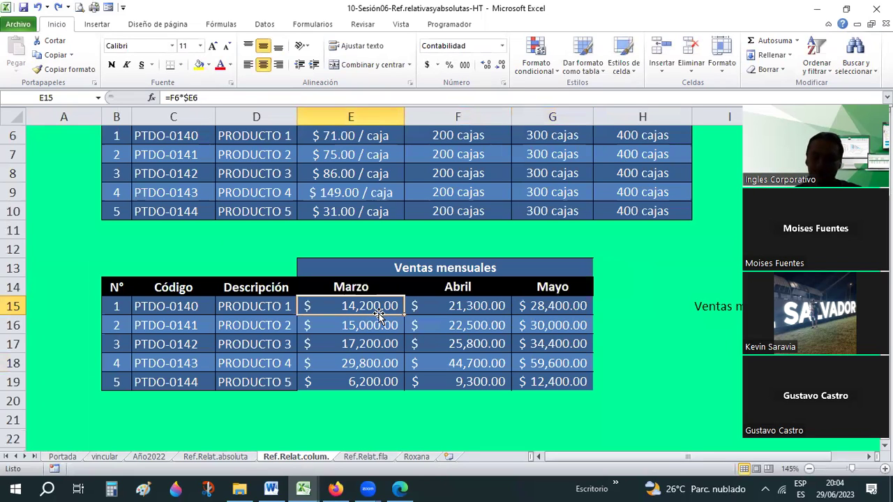
{"action": "left_click", "coordinate": [365, 458]}
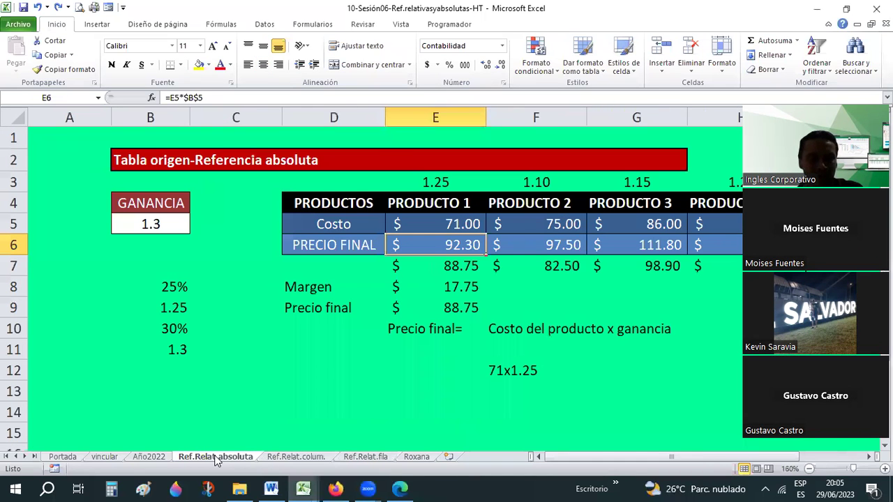
{"action": "left_click", "coordinate": [350, 368]}
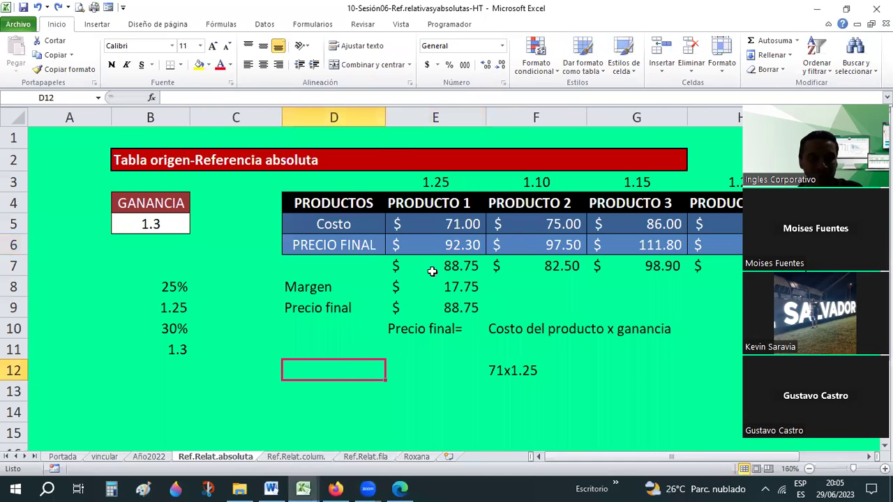
{"action": "left_click", "coordinate": [466, 244]}
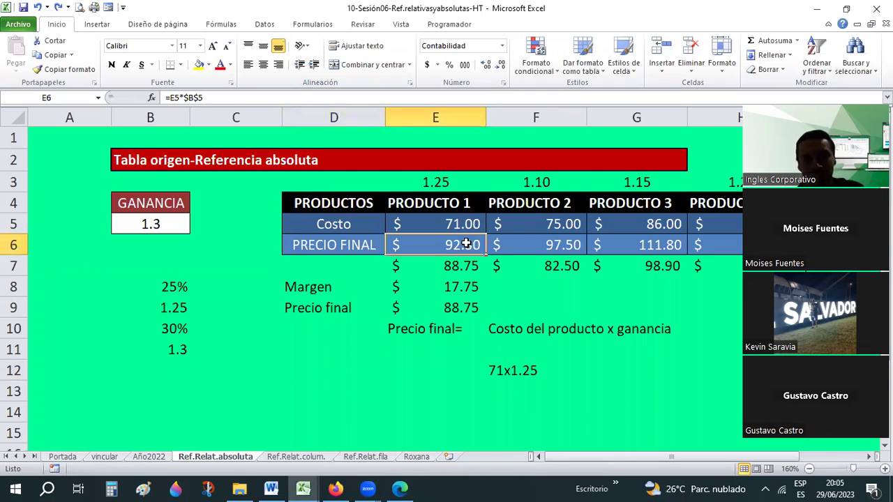
{"action": "left_click", "coordinate": [522, 241]}
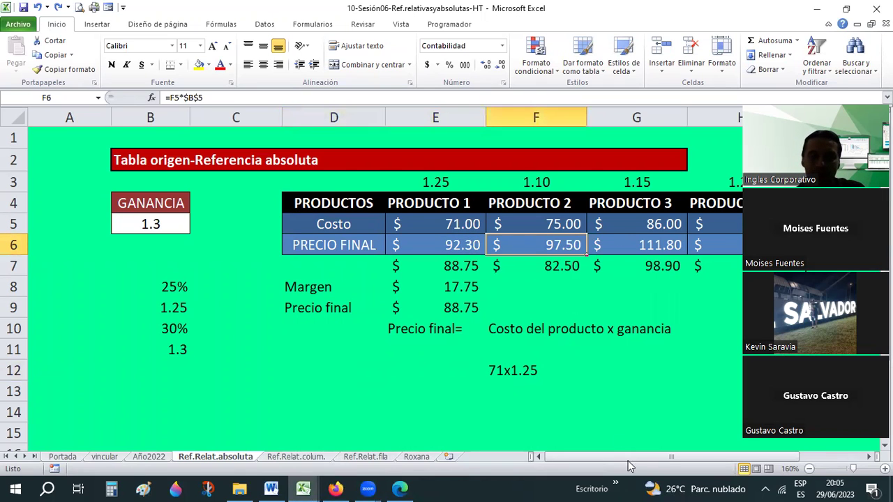
{"action": "left_click_drag", "start_coordinate": [639, 461], "coordinate": [704, 461]}
{"action": "left_click", "coordinate": [611, 245]}
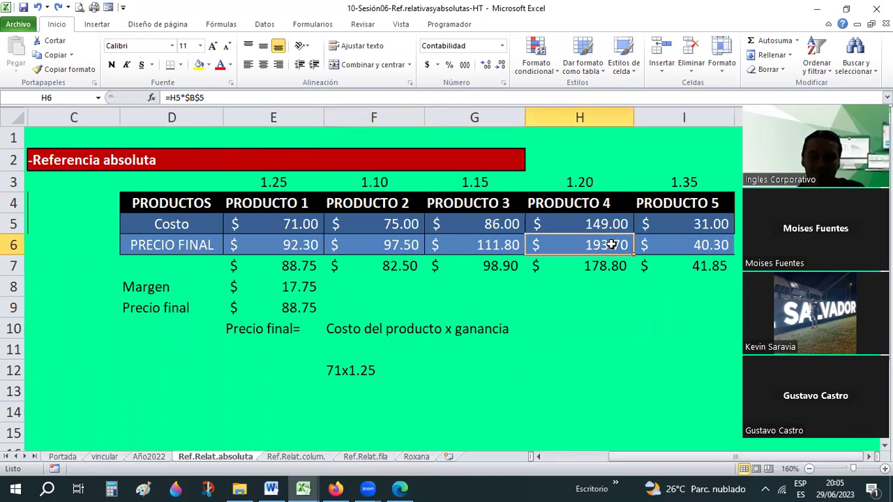
{"action": "left_click", "coordinate": [699, 251]}
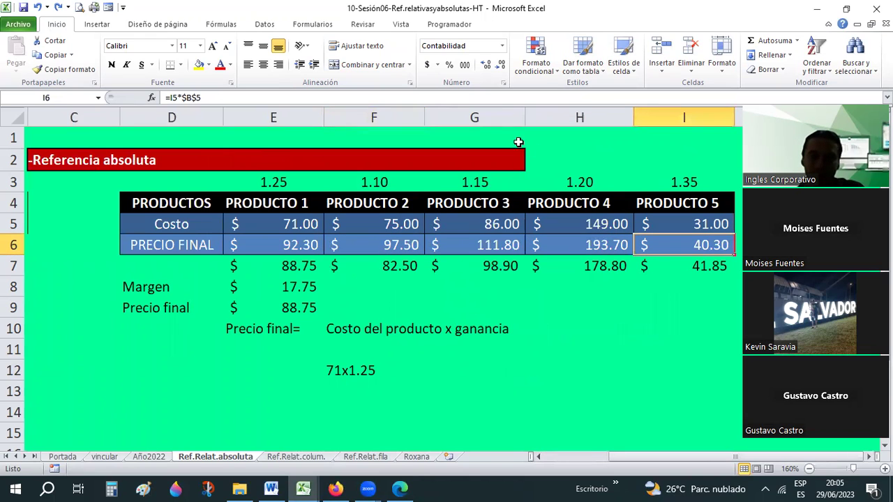